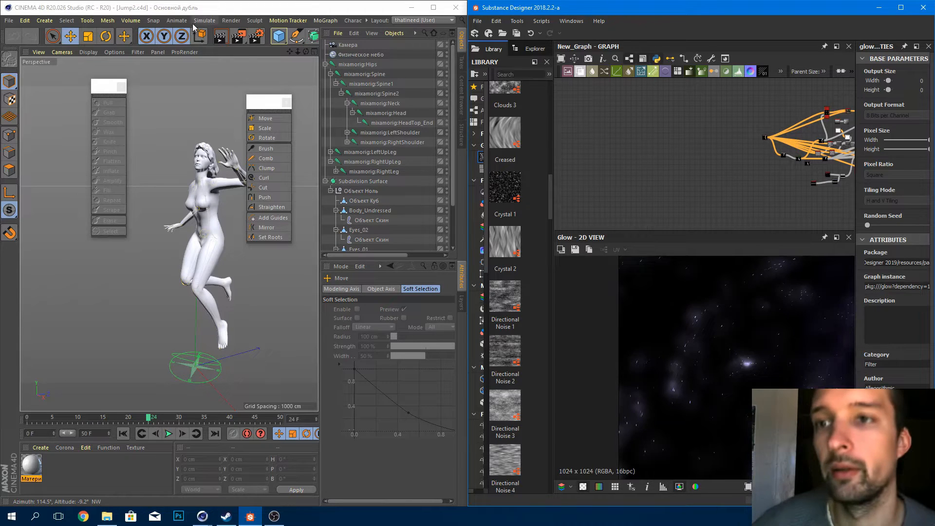
Step: In Cinema 4D's render settings, add a Material Normal pass to Multi-Pass and disable the ambient occlusion and material UVW passes
click(228, 8)
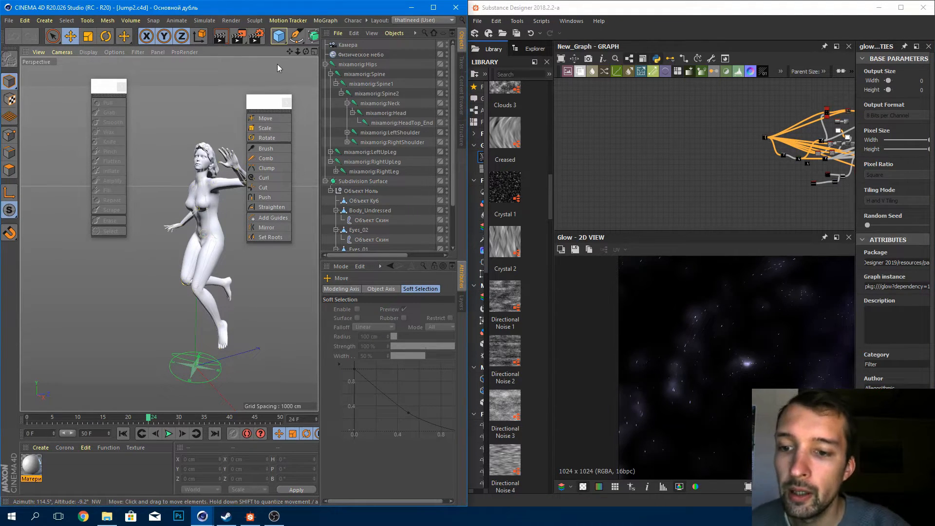
click(258, 40)
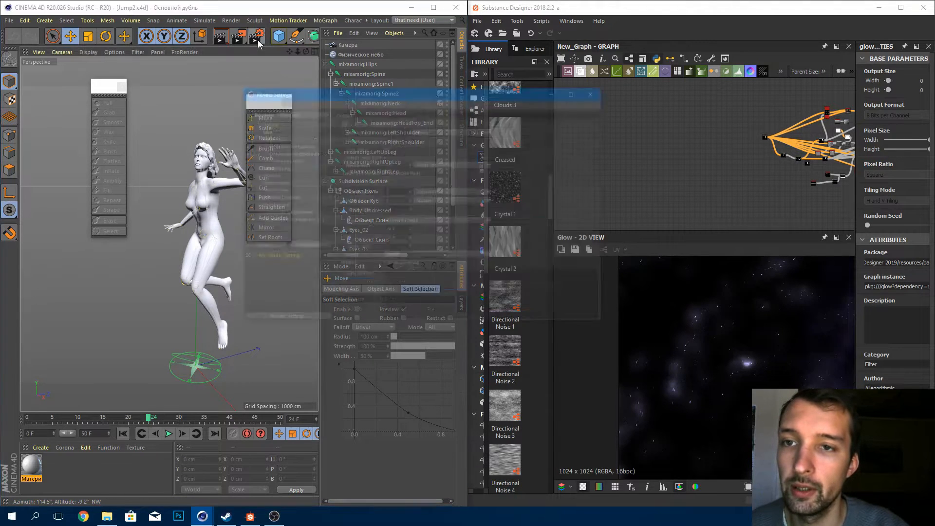
click(304, 82)
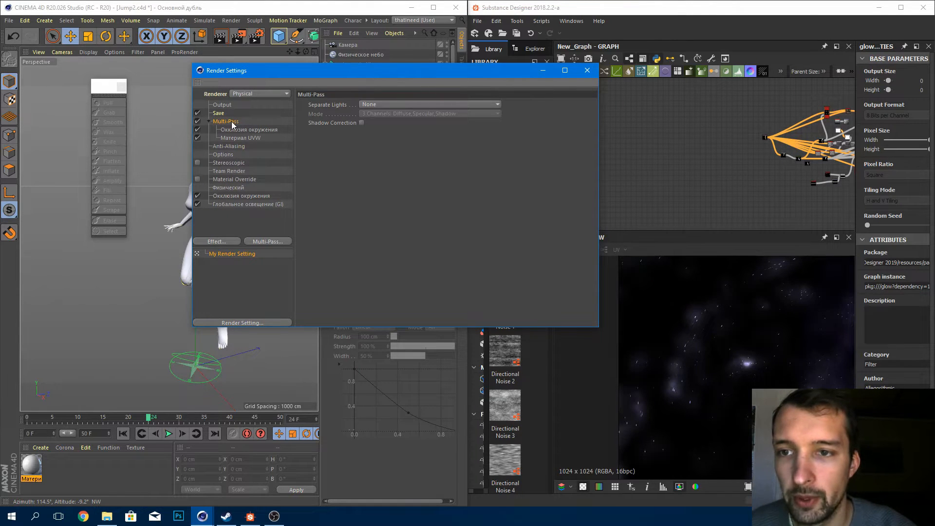
click(267, 242)
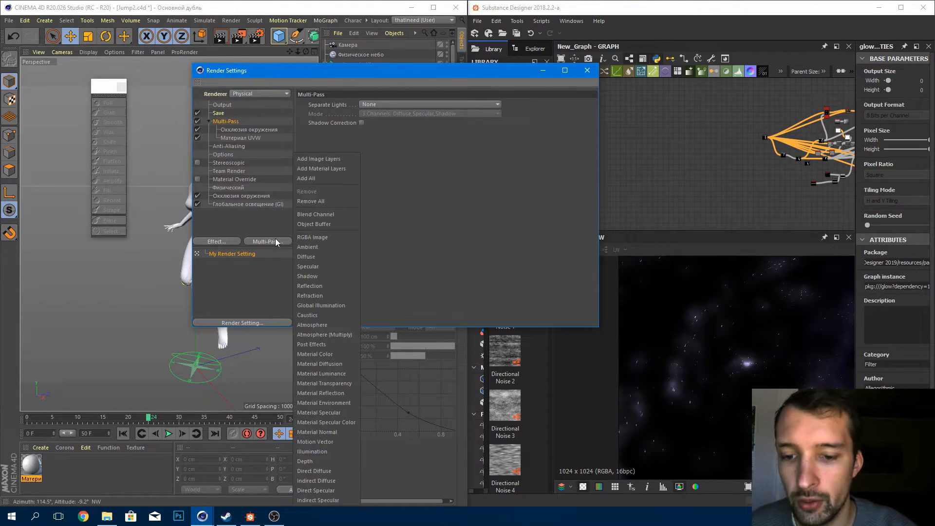
click(322, 432)
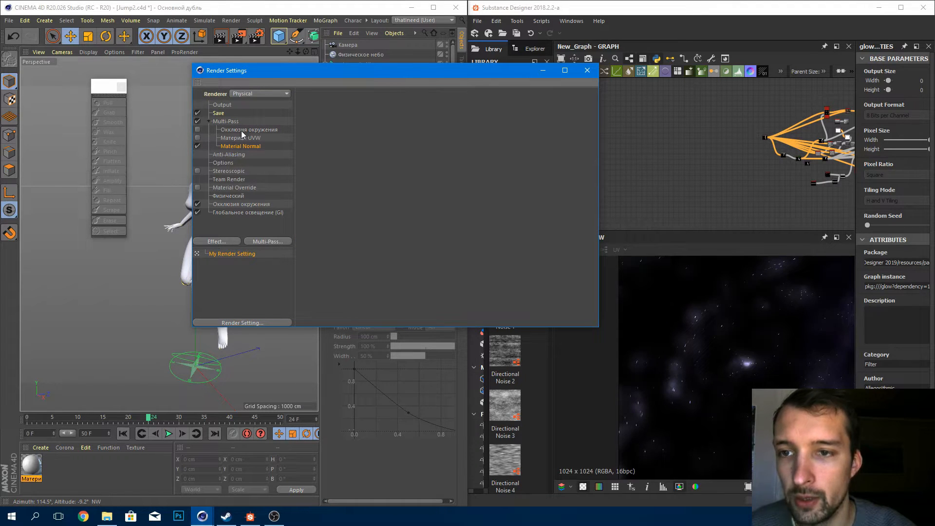
Step: Render the scene to the Picture Viewer, inspect the Material Normal layer as it renders, and stop the render
click(239, 36)
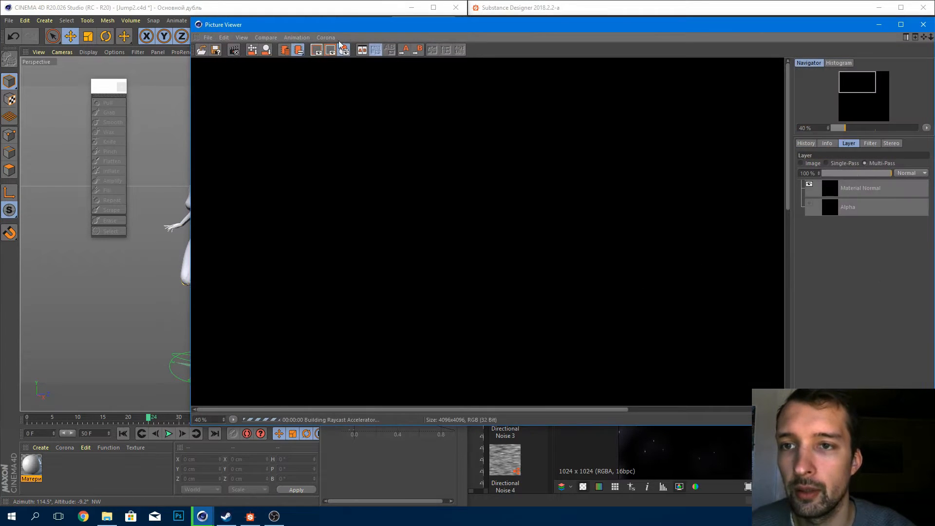
drag(351, 24, 226, 28)
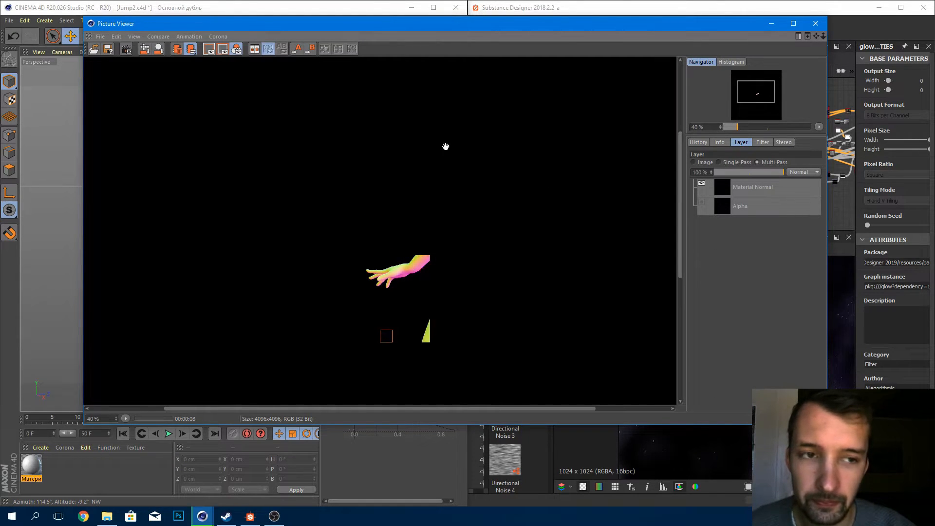
drag(276, 29, 256, 42)
scroll(420, 275, down, 5)
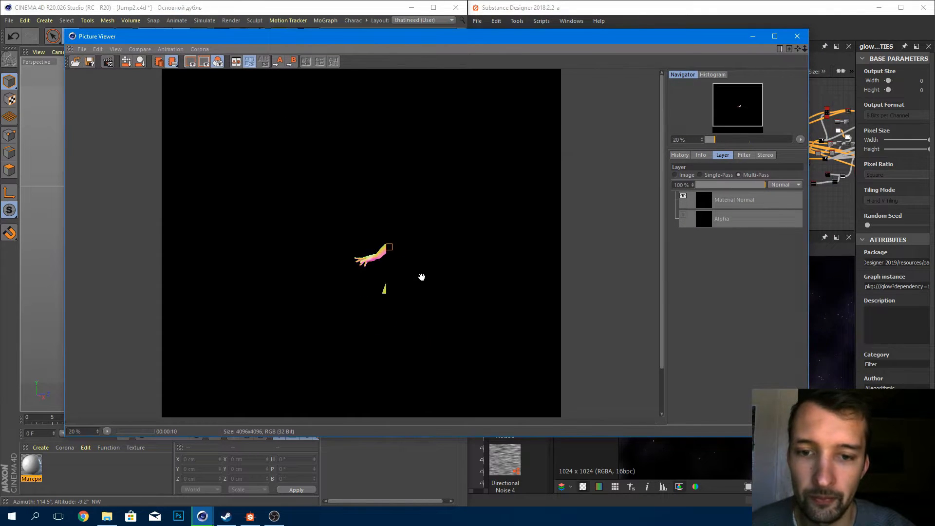
scroll(397, 224, up, 5)
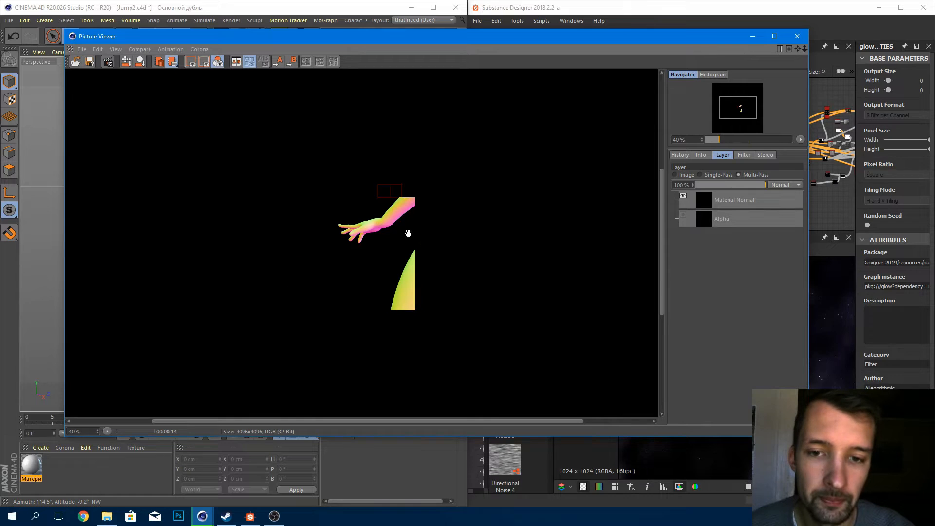
click(738, 203)
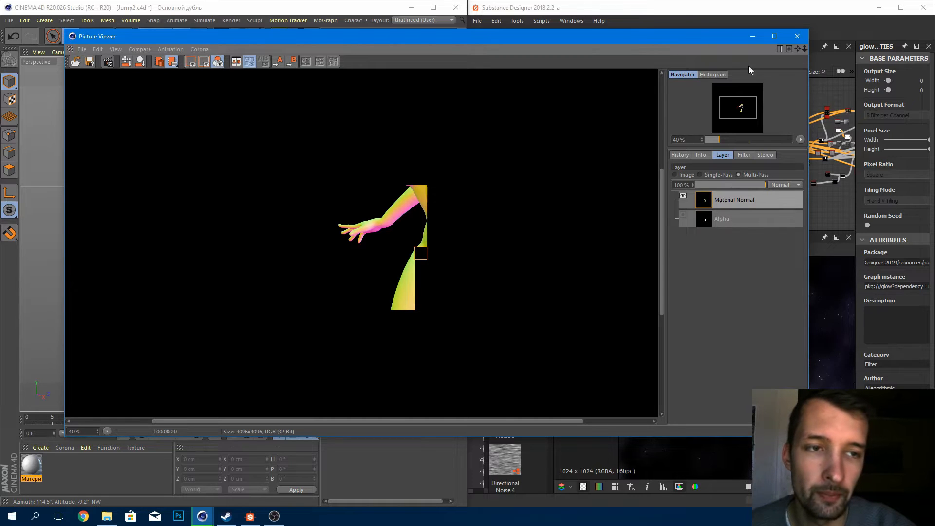
click(797, 36)
click(484, 293)
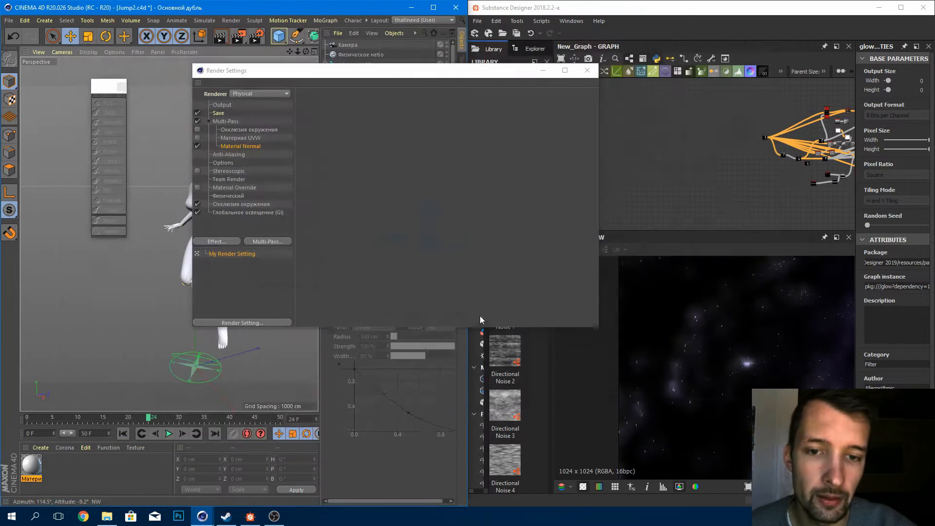
Step: Switch to Substance Designer, maximize its window and frame the finished glowing figure in the 2D view
click(604, 165)
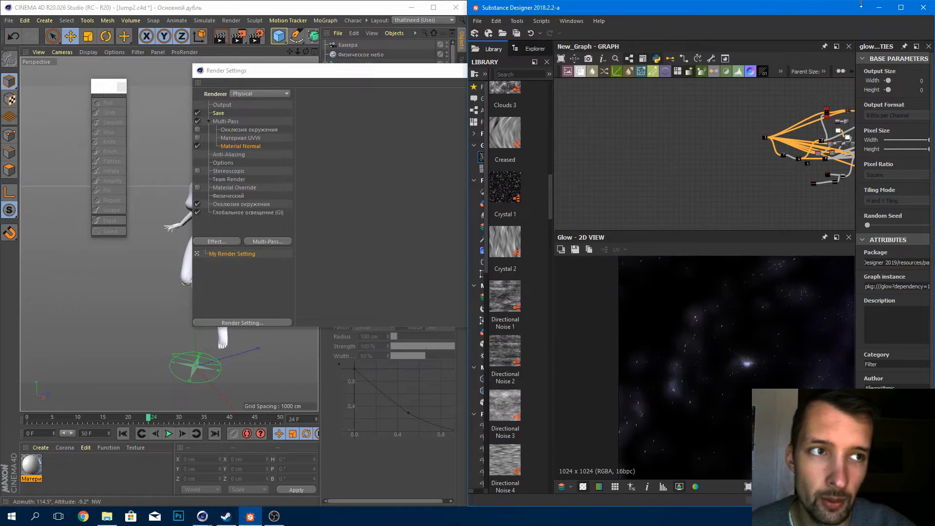
click(902, 9)
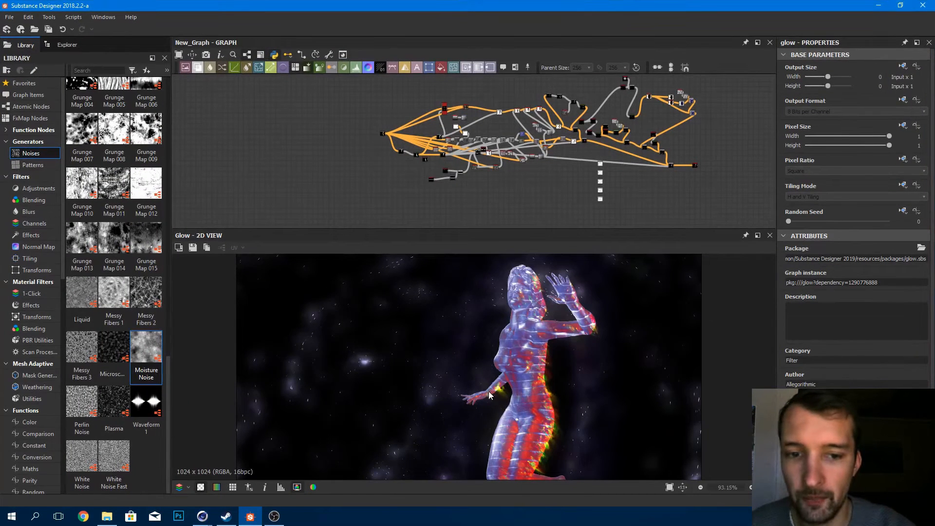
scroll(577, 375, down, 3)
middle_drag(577, 375, 571, 349)
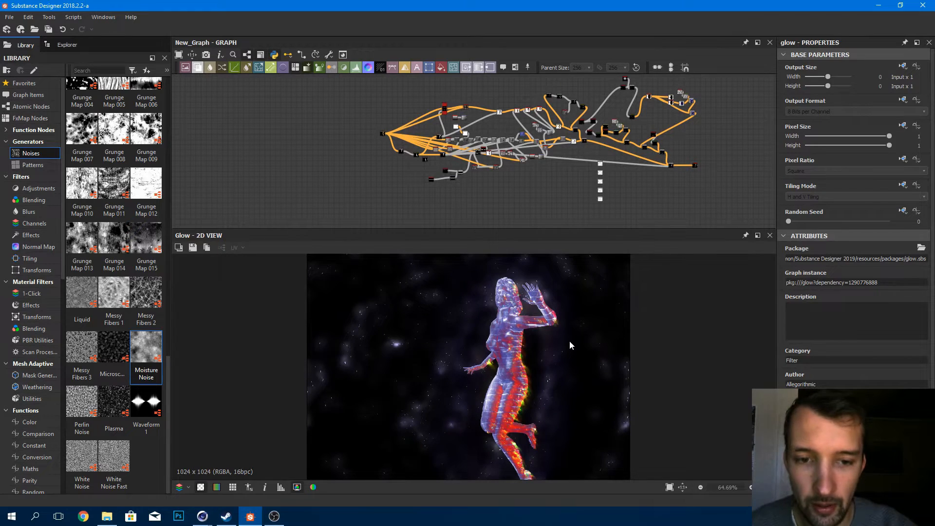
scroll(534, 344, up, 1)
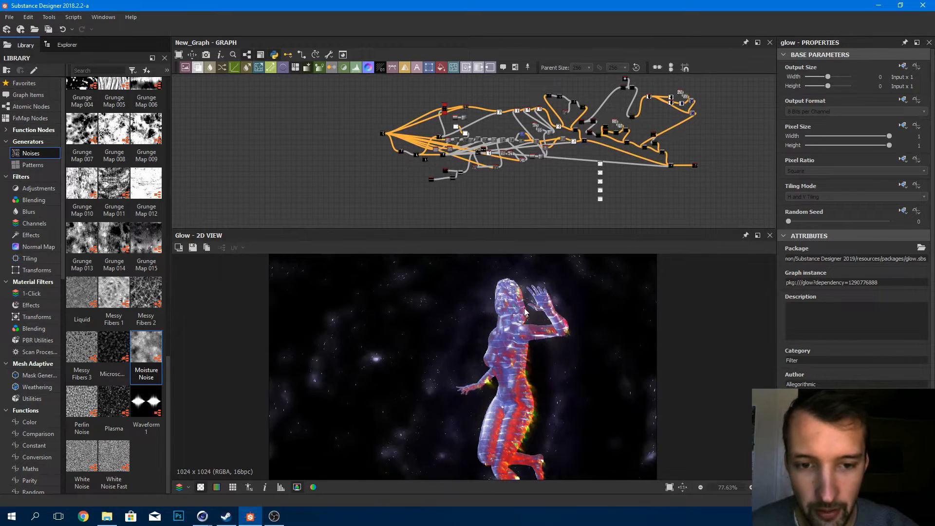
Step: Create a new 1024 px substance graph from the Physically Based (Metallic/Roughness) template
click(12, 17)
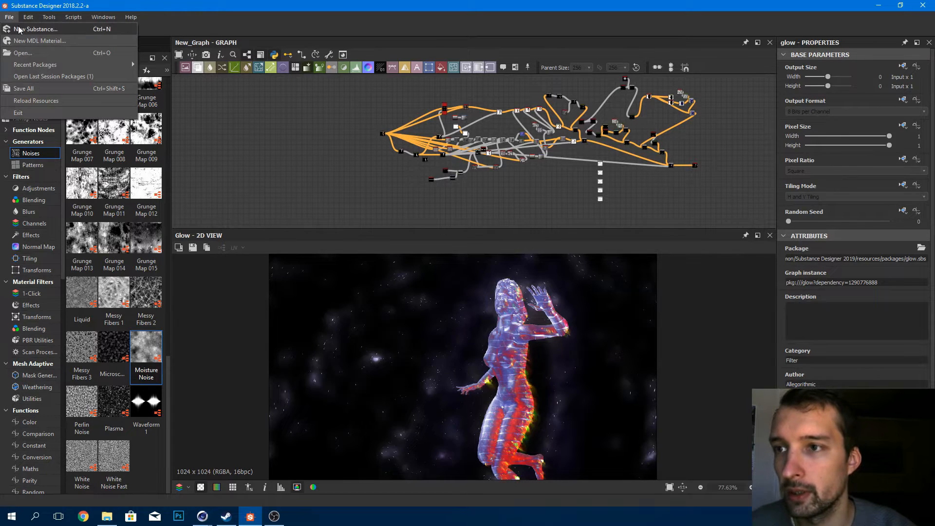
click(18, 30)
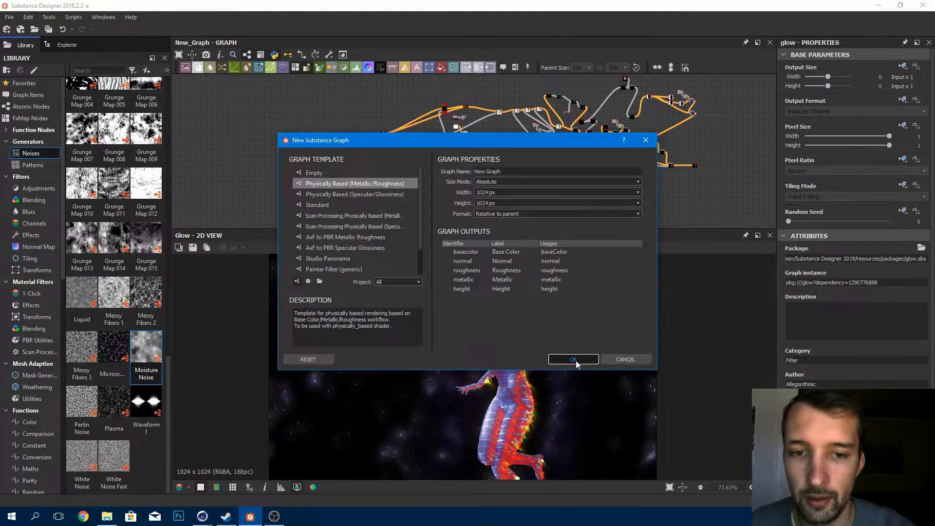
click(574, 359)
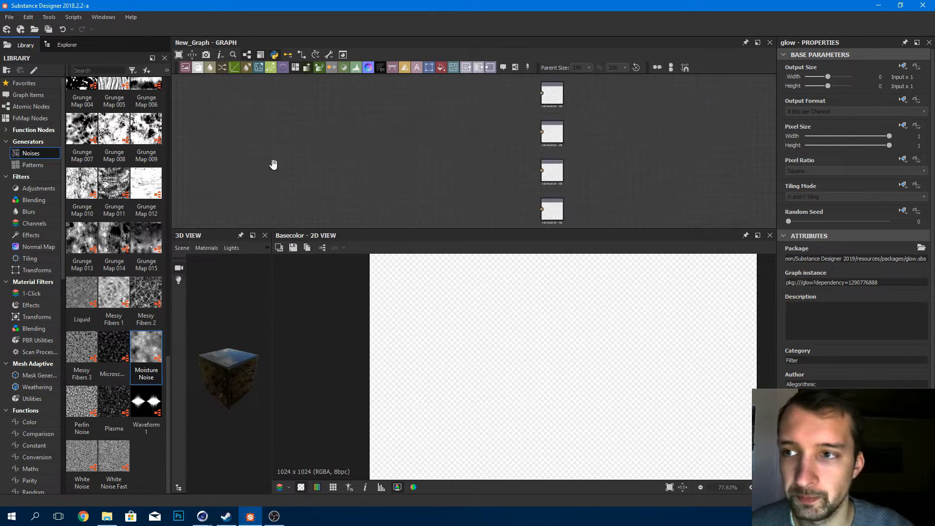
Step: Place the normal render, resource 2 of New_Graph.sbs, in the new graph as a bitmap node, well away from the output nodes
click(62, 46)
drag(88, 120, 261, 102)
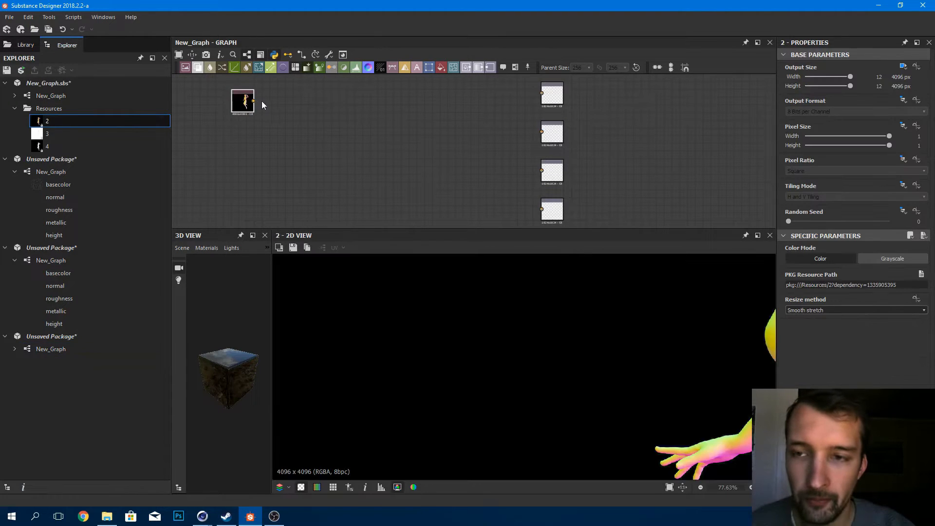
click(26, 45)
middle_drag(420, 172, 440, 171)
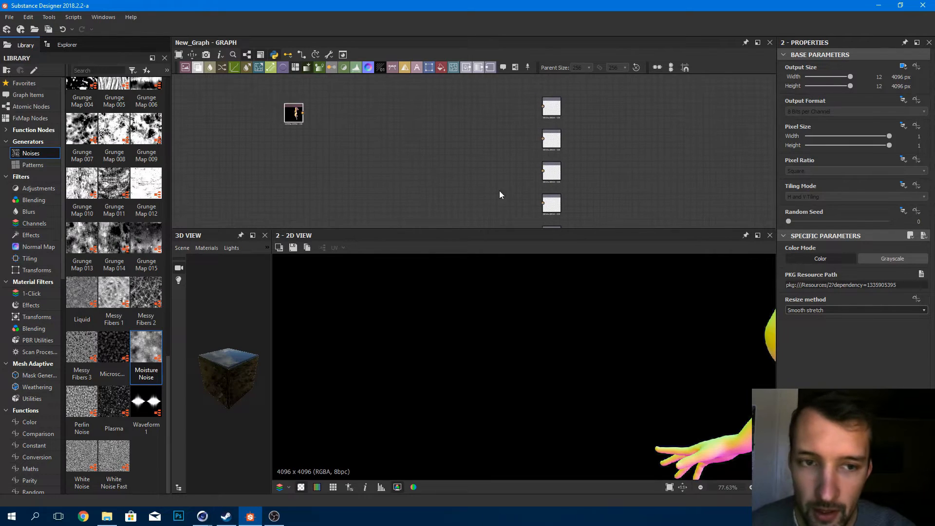
scroll(582, 354, down, 7)
scroll(723, 311, down, 1)
middle_drag(718, 311, 662, 312)
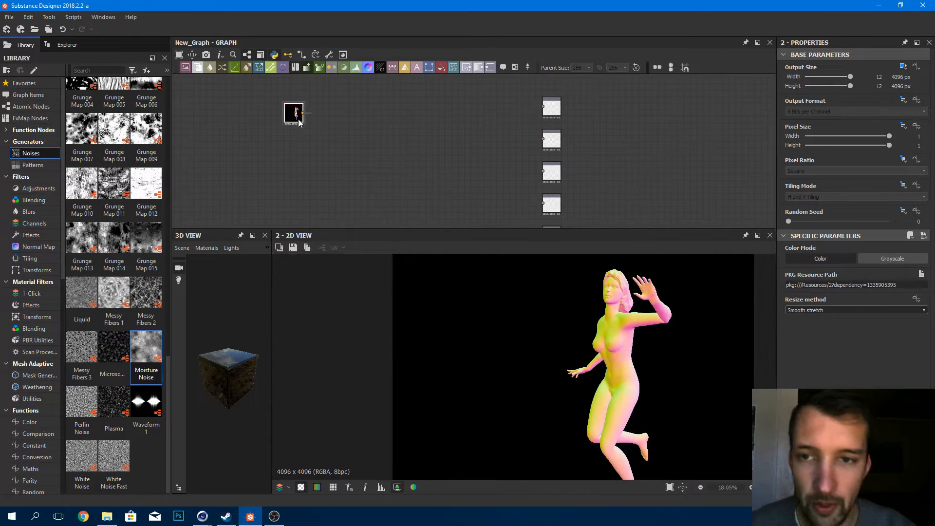
scroll(319, 139, up, 1)
middle_drag(370, 124, 334, 132)
middle_drag(259, 119, 361, 153)
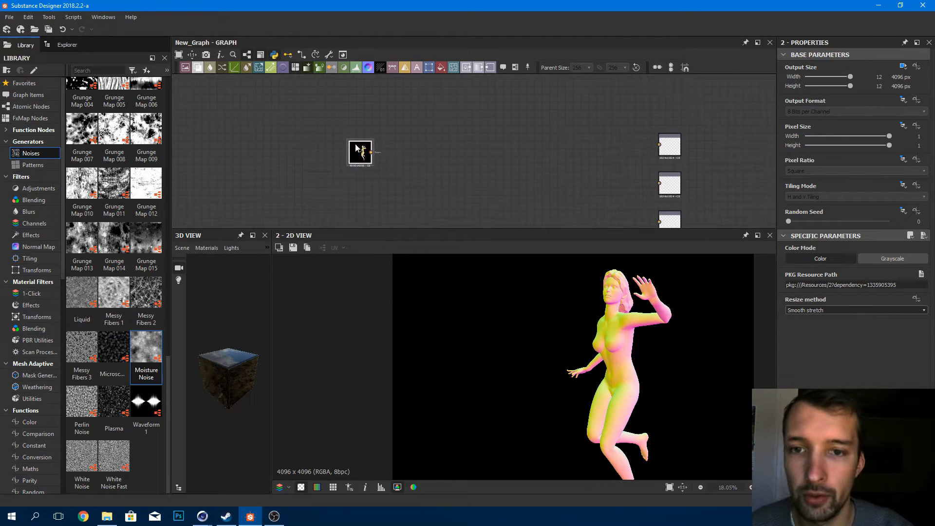
drag(360, 153, 295, 136)
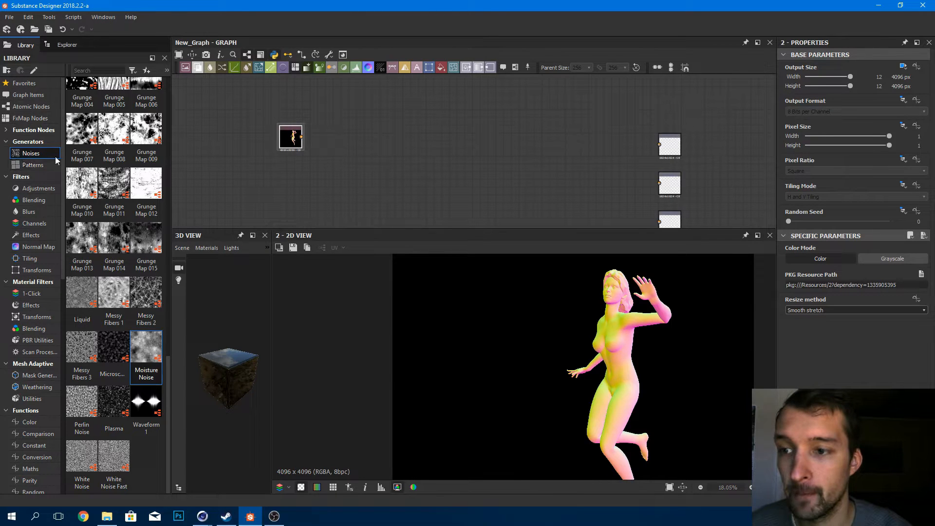
Step: Add a Normal To Height HQ node, feed it with the normal bitmap, and place it beside the bitmap
click(36, 247)
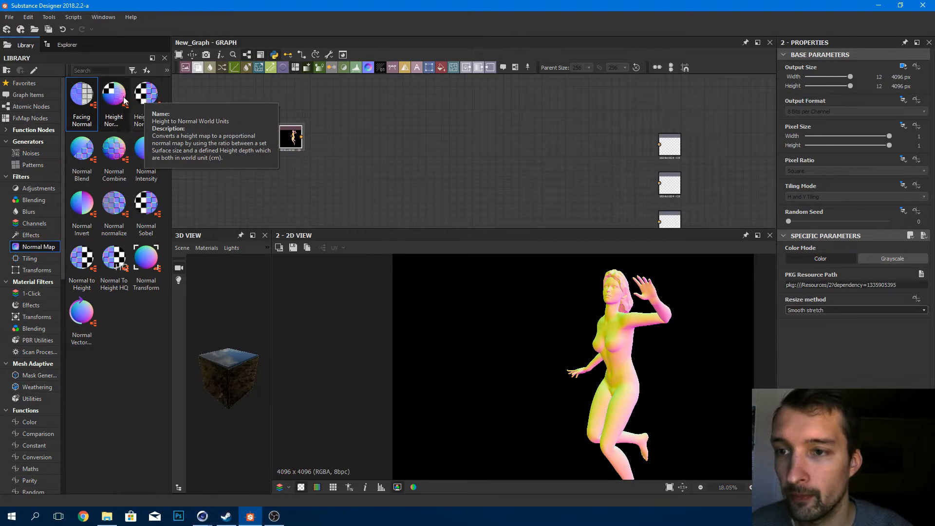
drag(113, 276, 344, 194)
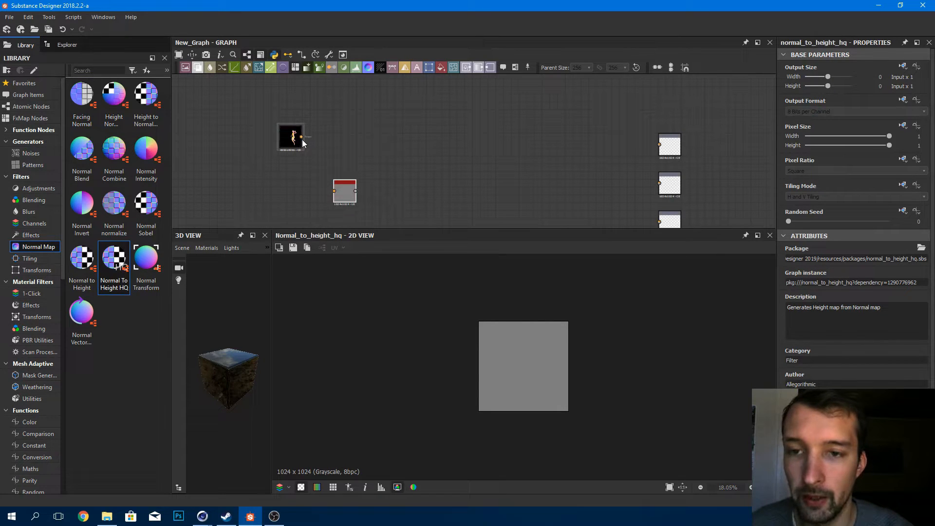
drag(302, 138, 349, 173)
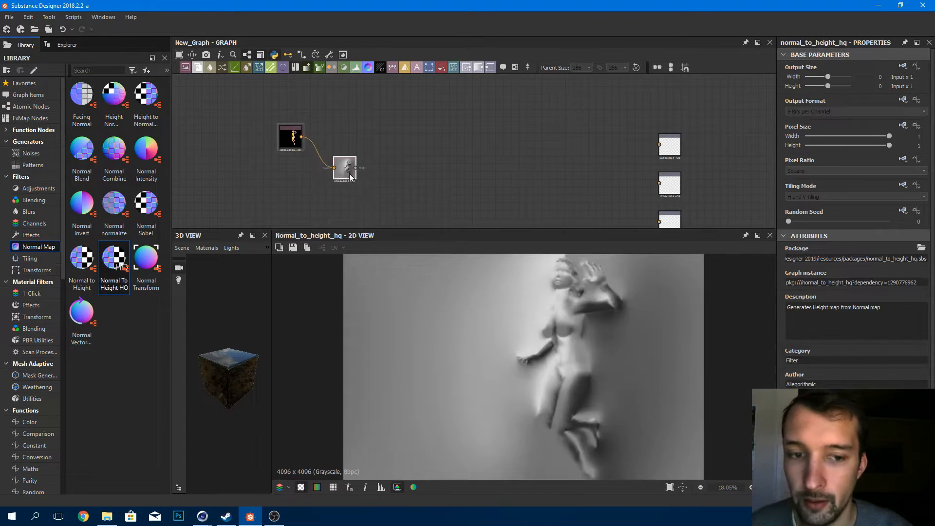
scroll(829, 339, down, 3)
scroll(829, 339, down, 1)
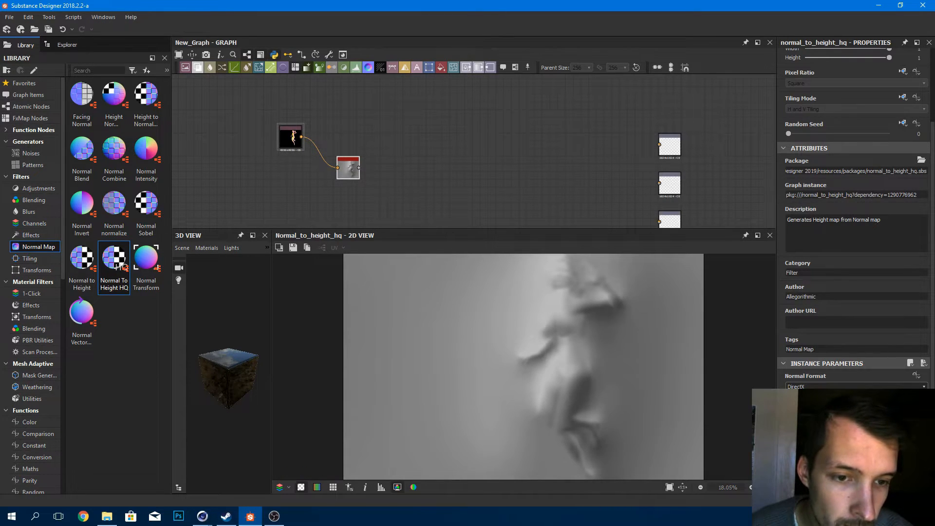
scroll(717, 366, up, 3)
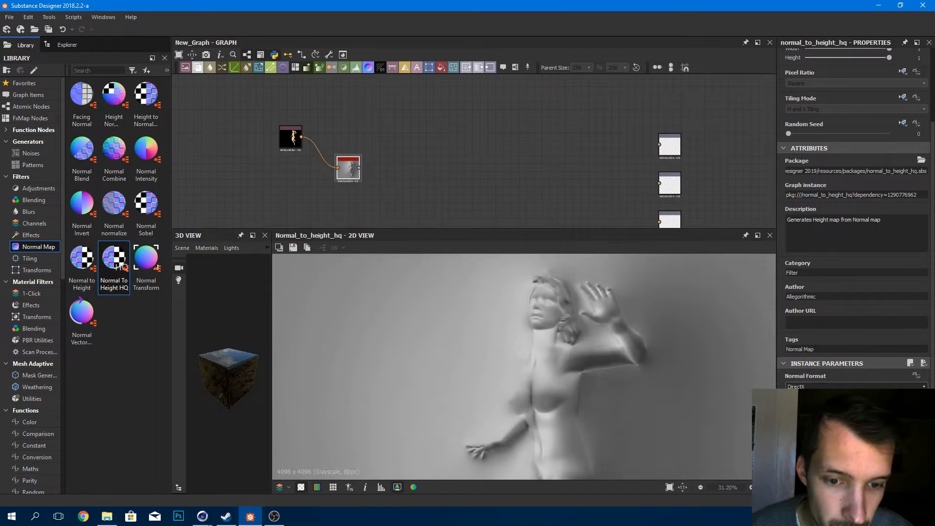
scroll(595, 380, down, 3)
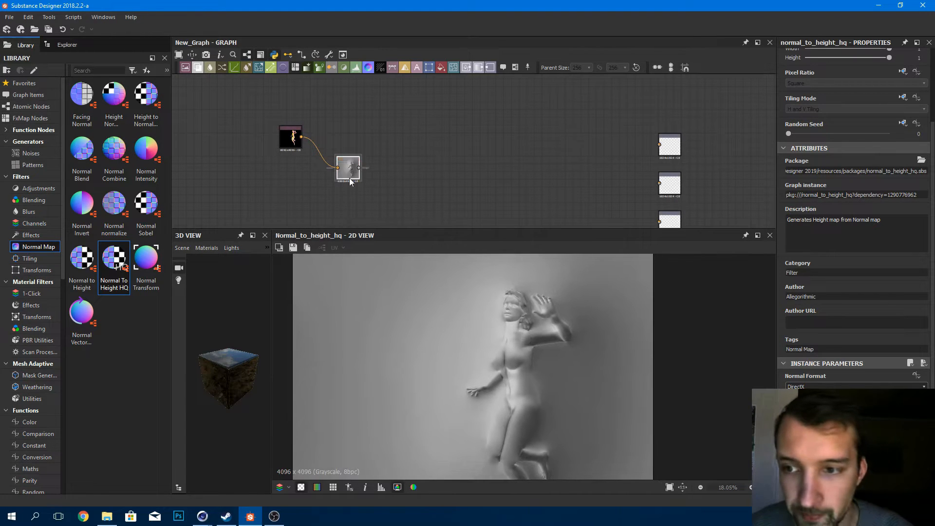
drag(350, 177, 355, 153)
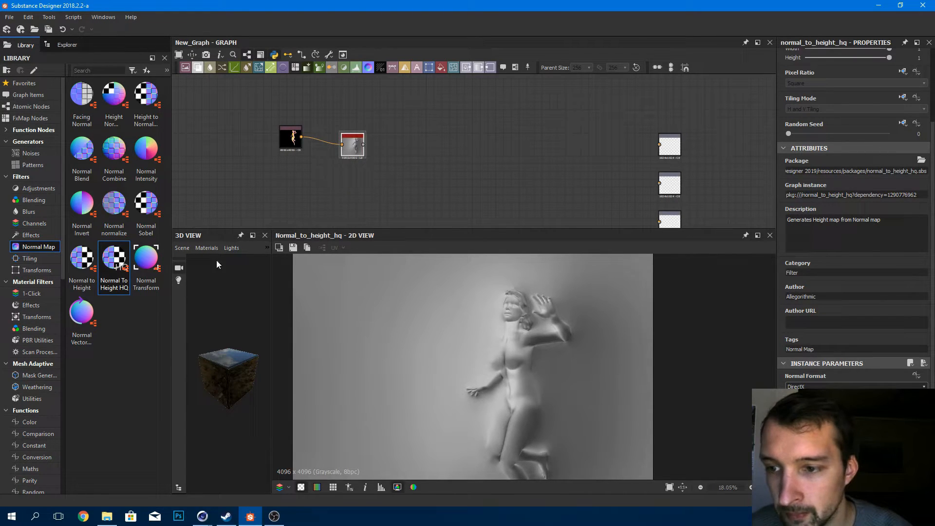
Step: Add a Normal to Height node fed by the same normal bitmap and arrange both height nodes one above the other
mouse_move(82, 260)
mouse_down()
mouse_move(174, 247)
mouse_move(322, 200)
mouse_up()
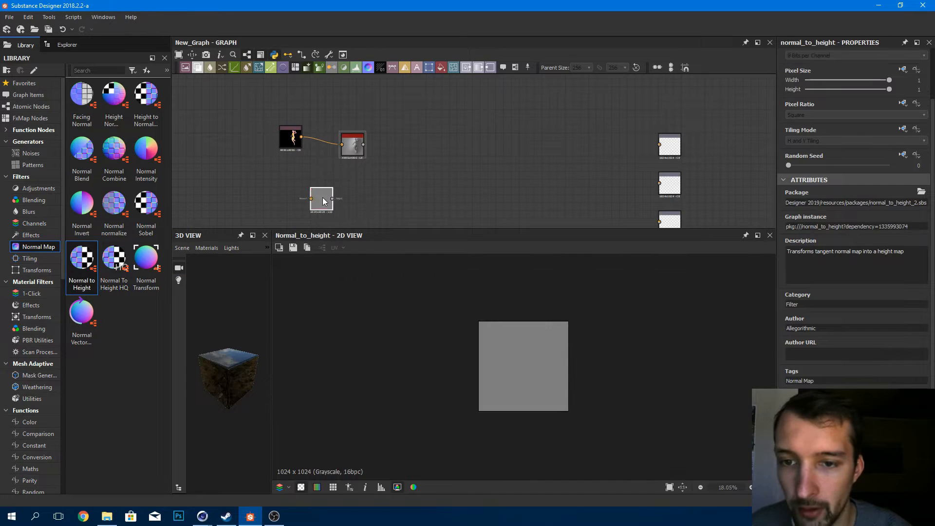
mouse_move(301, 137)
mouse_down()
mouse_move(311, 199)
mouse_move(356, 203)
mouse_up()
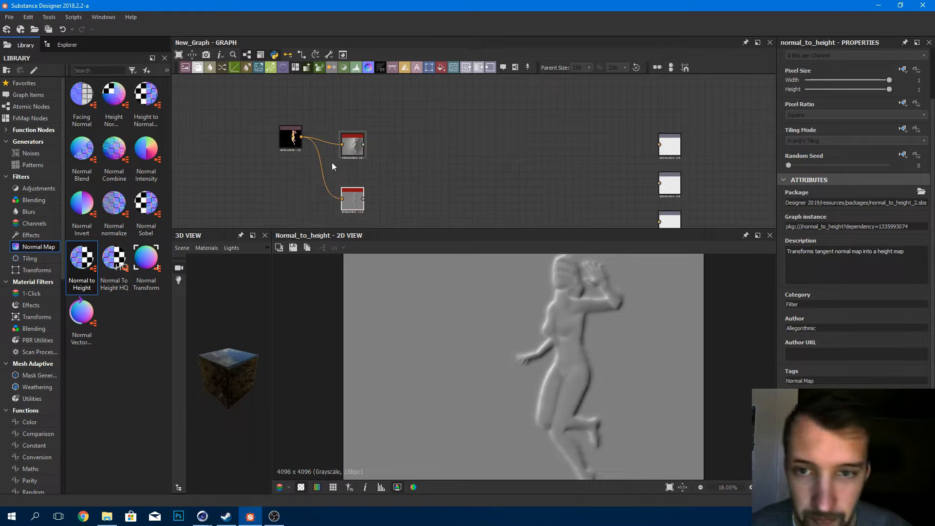
drag(381, 139, 352, 184)
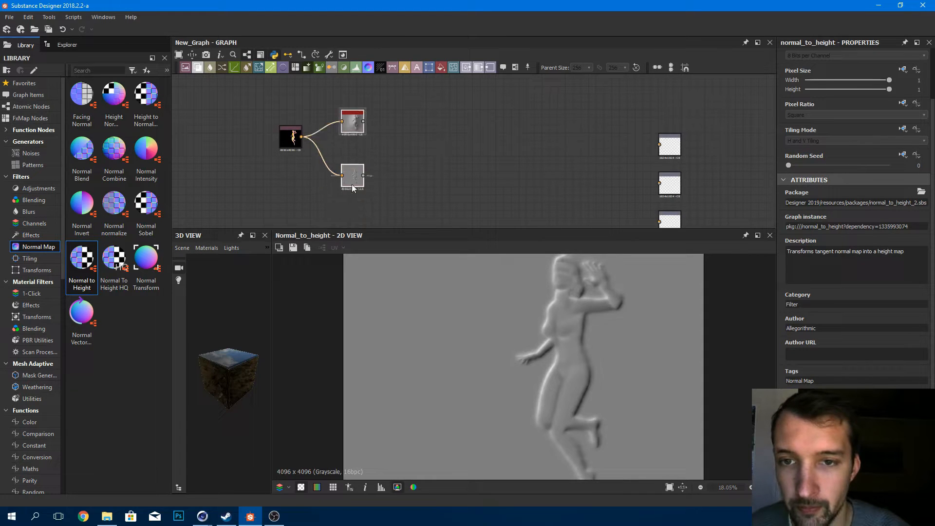
Step: Add a Blend node and connect the outputs of both height nodes to it
click(387, 150)
click(199, 68)
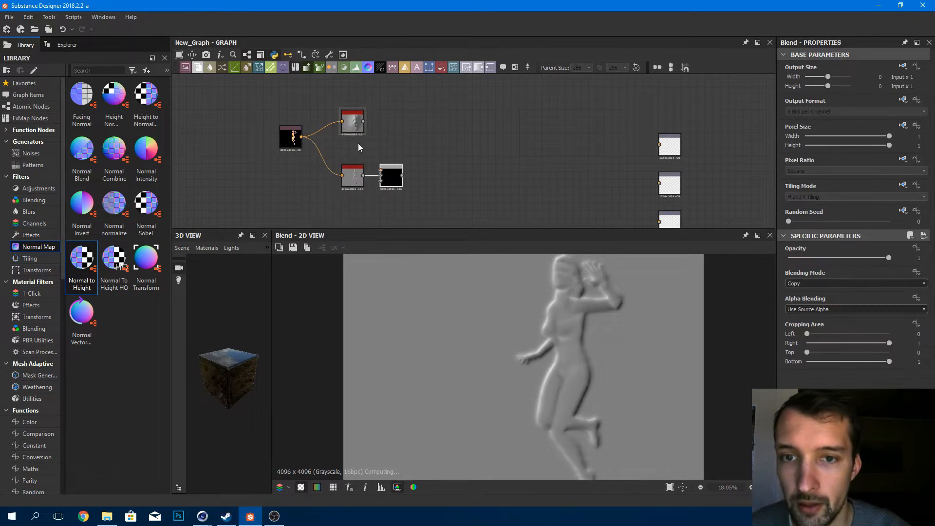
drag(384, 140, 392, 157)
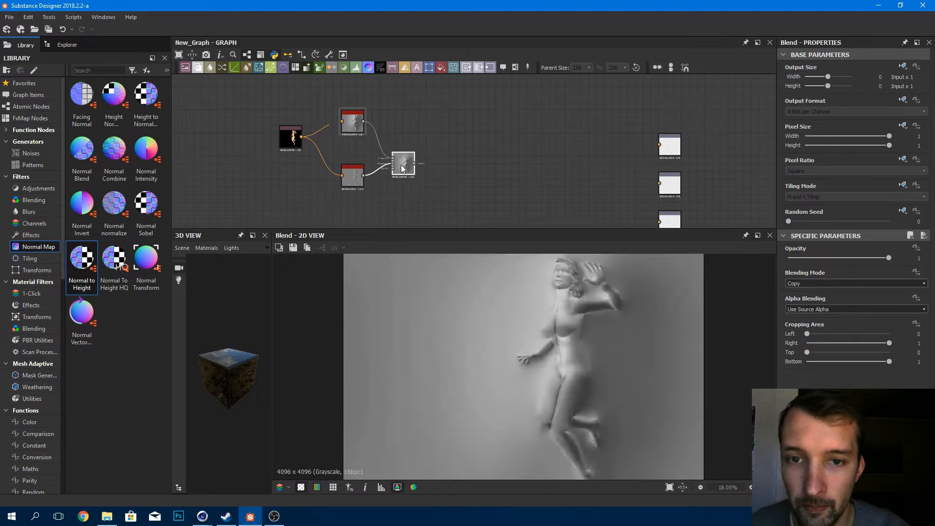
Step: Set the blending mode of the Blend node combining the two height maps to Multiply
scroll(516, 320, up, 3)
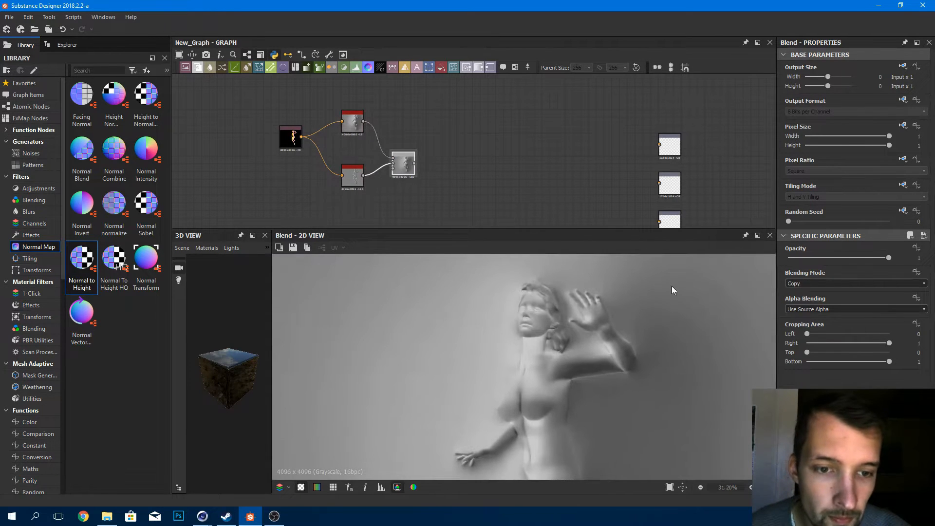
scroll(805, 287, down, 4)
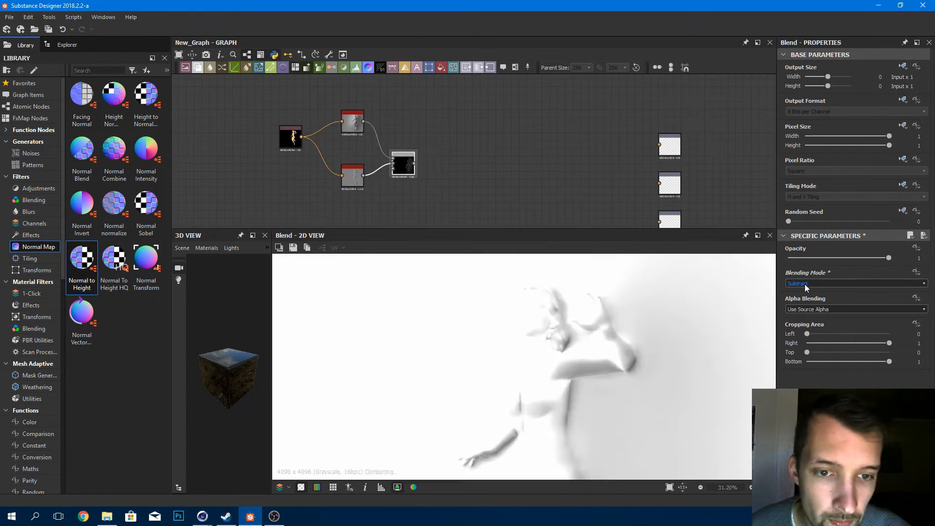
scroll(805, 286, up, 1)
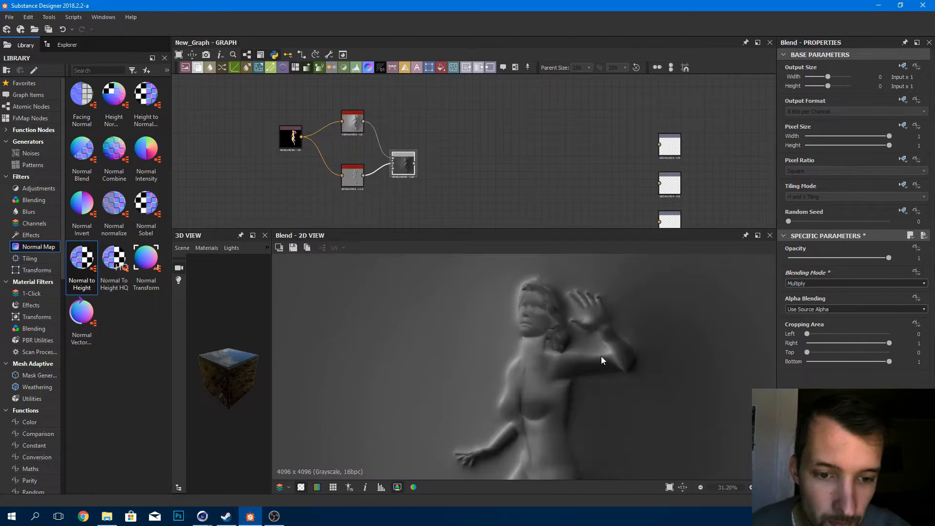
scroll(601, 355, down, 4)
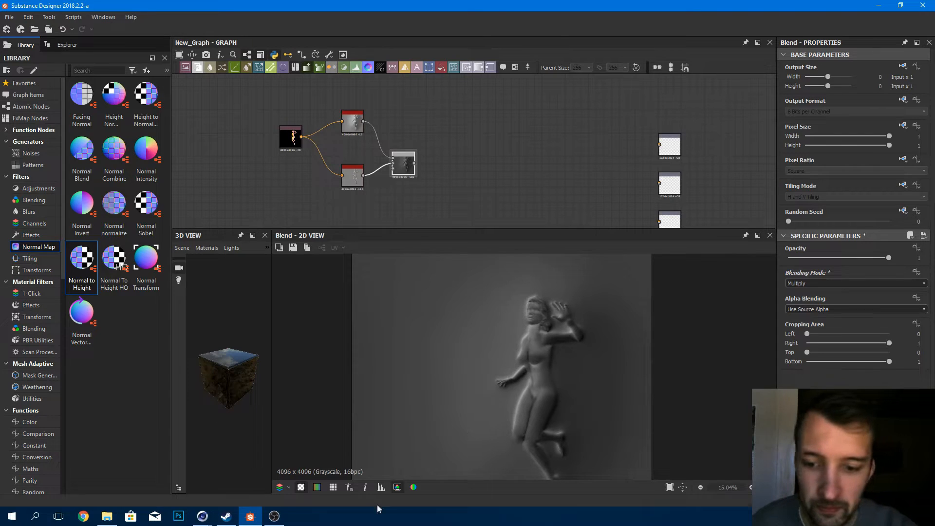
Step: Switch to OBS, hide the webcam capture source, and return to Substance Designer
click(275, 516)
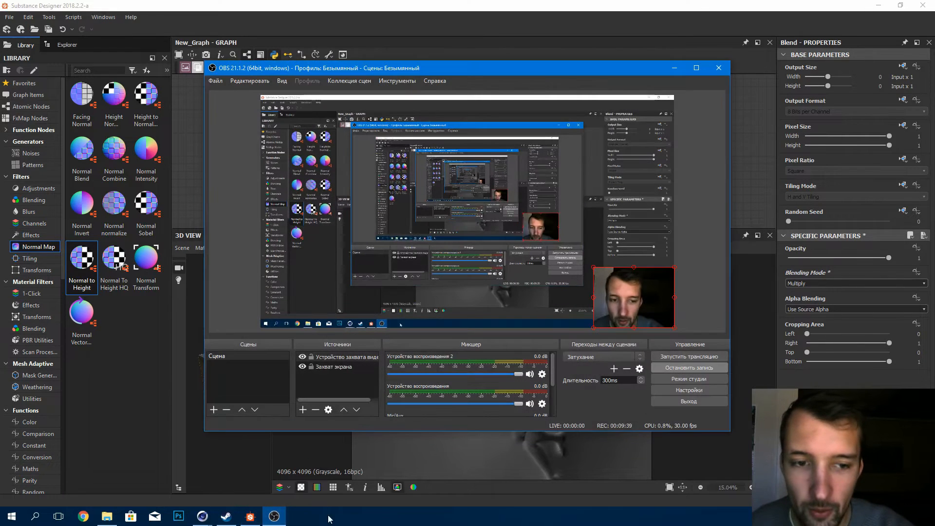
click(303, 358)
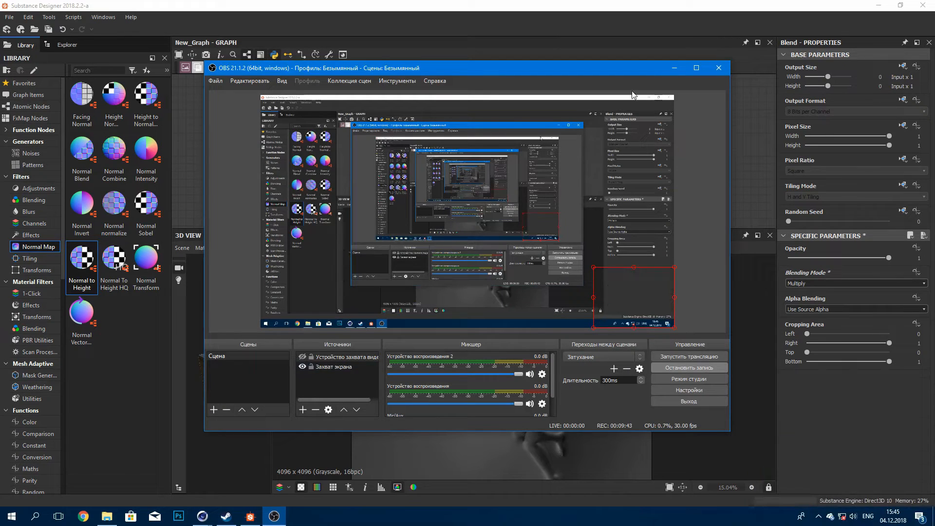
click(674, 68)
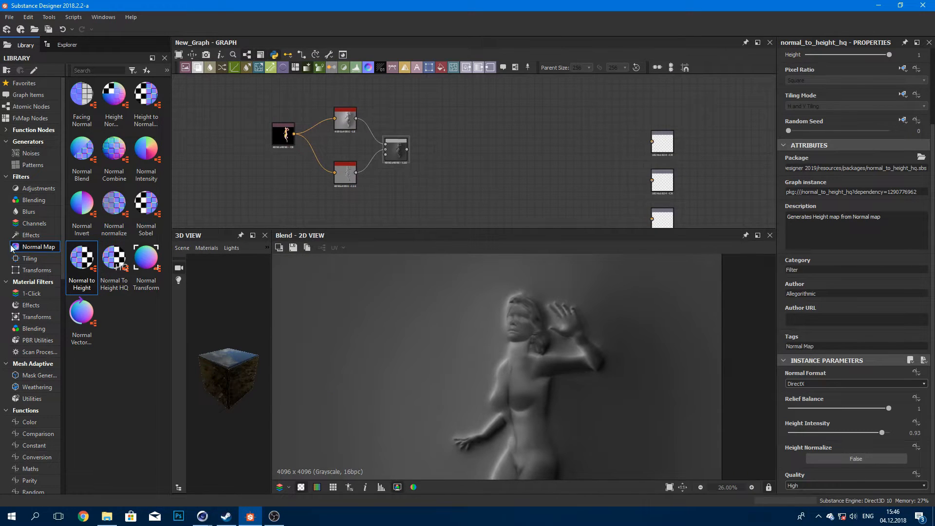
Step: Add a Curvature Sobel node and place it above the two height nodes
middle_drag(389, 147, 377, 168)
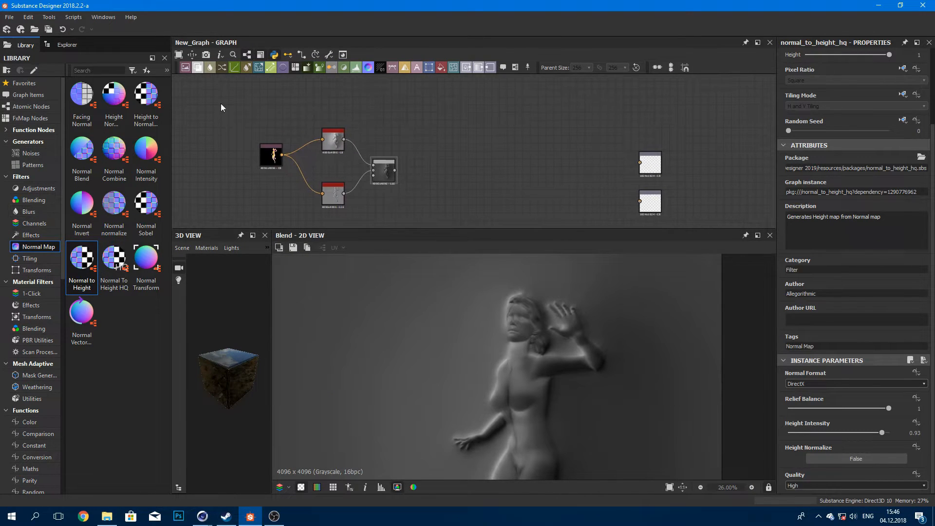
key(space)
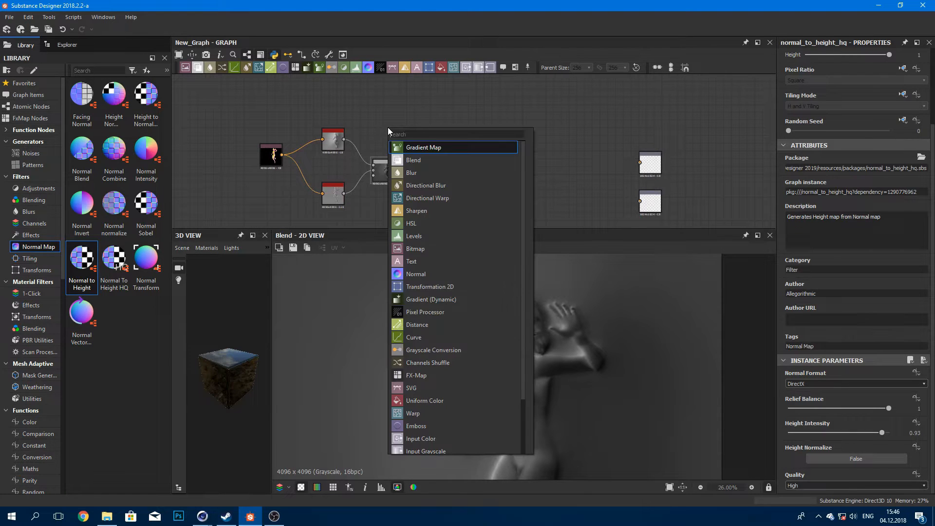
text(c)
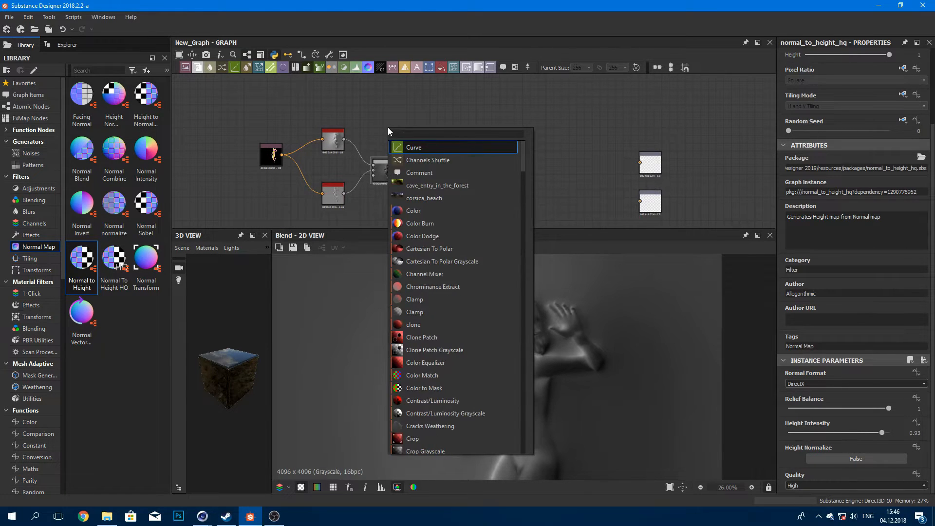
text(u)
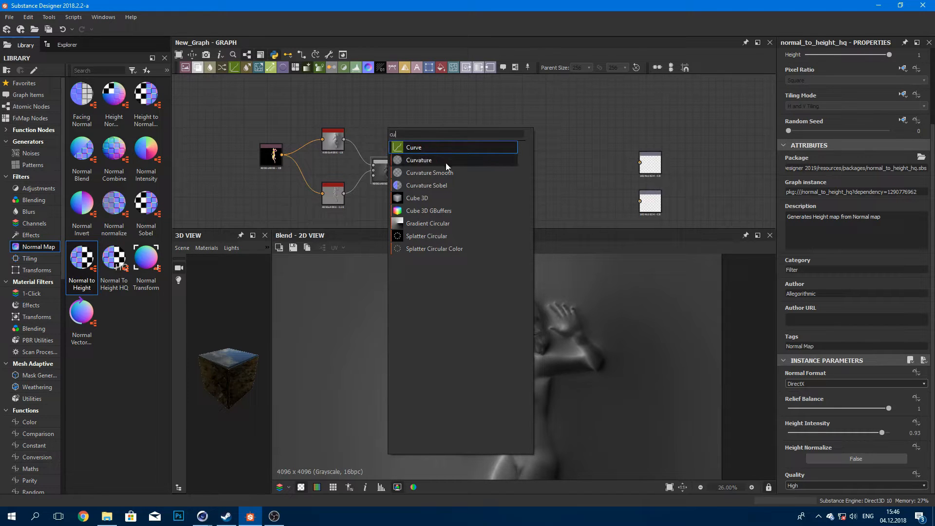
click(451, 185)
middle_drag(397, 152, 430, 132)
drag(417, 104, 371, 87)
middle_drag(371, 88, 355, 133)
drag(358, 134, 350, 122)
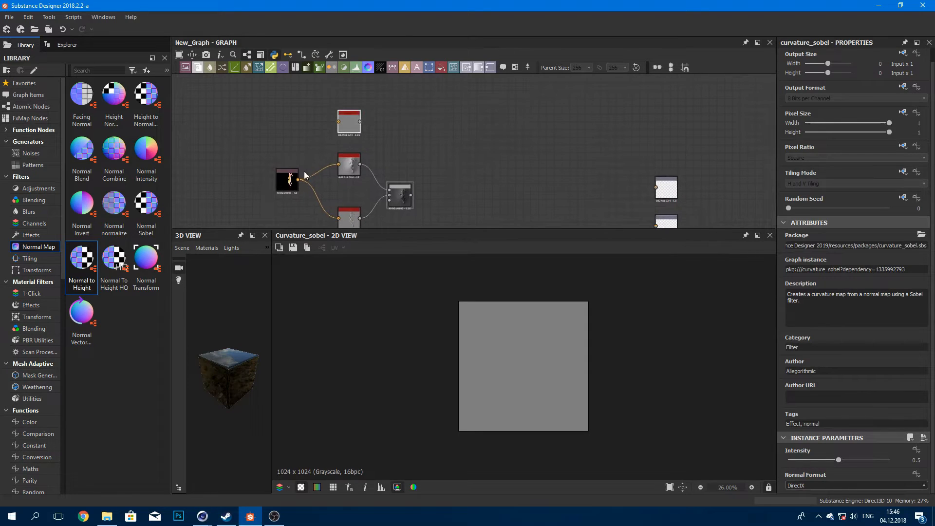
Step: Feed the Curvature Sobel node with the normal bitmap and raise its intensity
drag(298, 181, 353, 118)
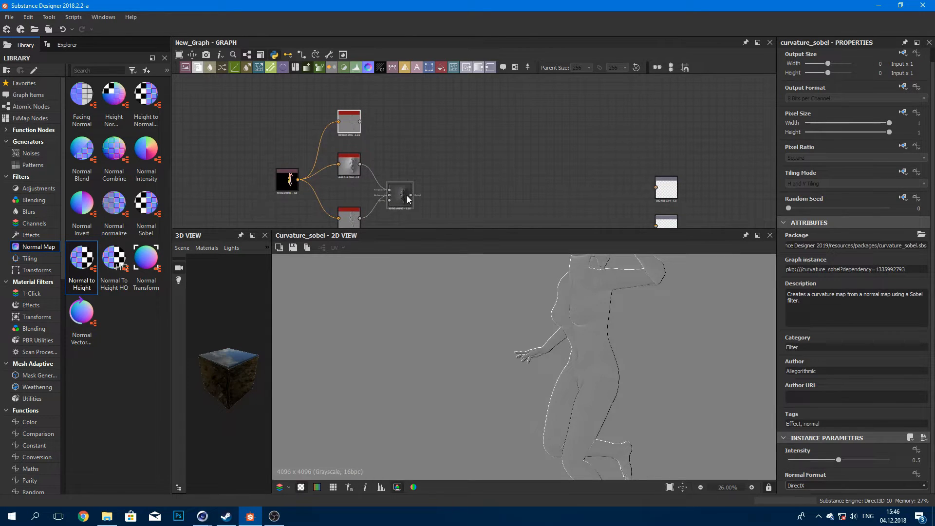
drag(839, 460, 874, 460)
middle_drag(631, 339, 565, 320)
Step: Add a second Blend node after the first, combining the Curvature Sobel output with the multiplied height result
click(402, 197)
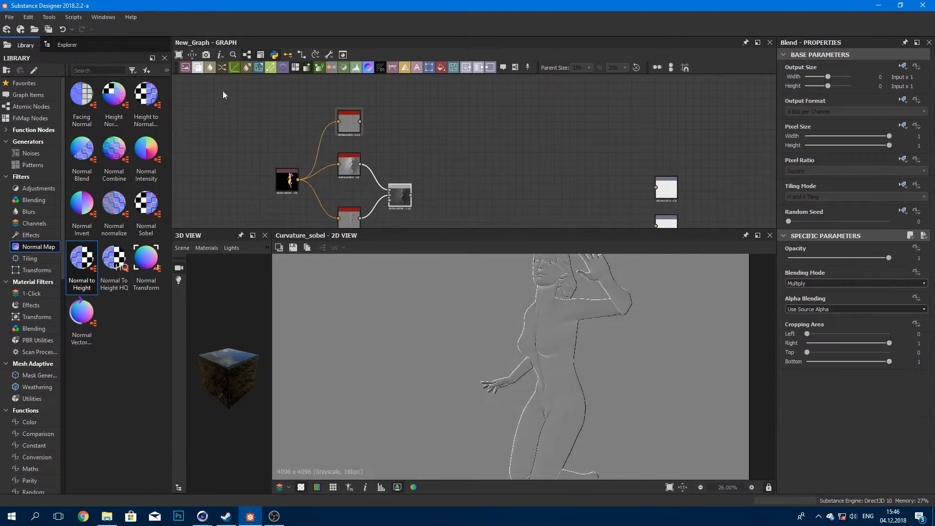
click(203, 69)
drag(413, 155, 428, 189)
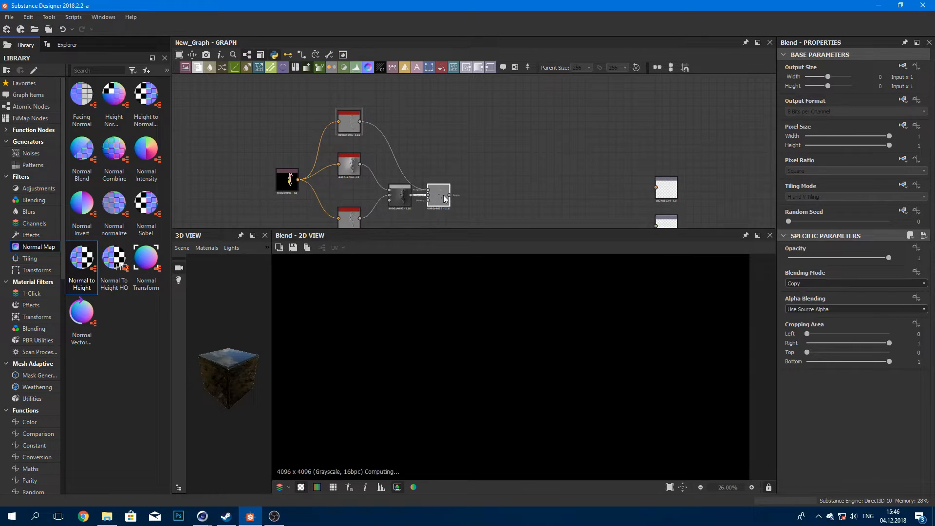
Step: Set the second Blend node to Add Sub mode with an opacity of 0.54
click(820, 283)
click(819, 280)
scroll(820, 280, down, 3)
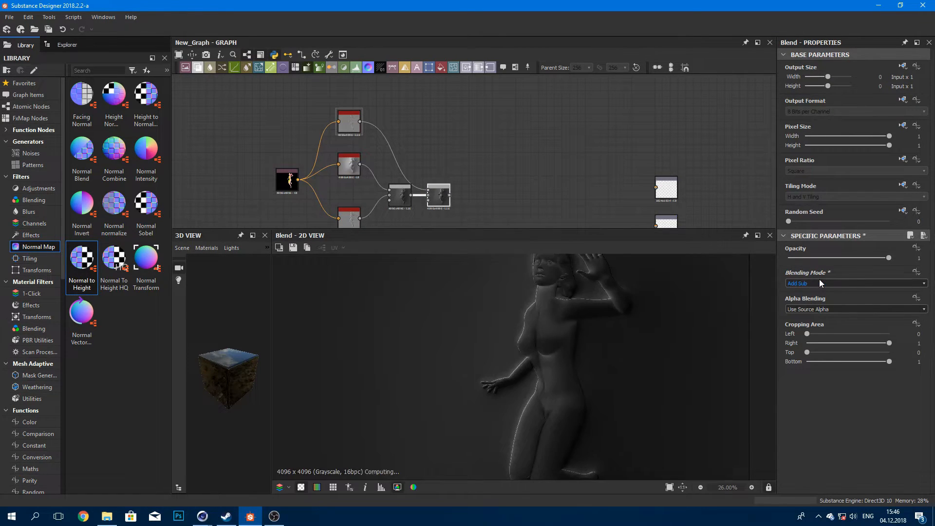
scroll(819, 279, down, 1)
scroll(603, 274, up, 2)
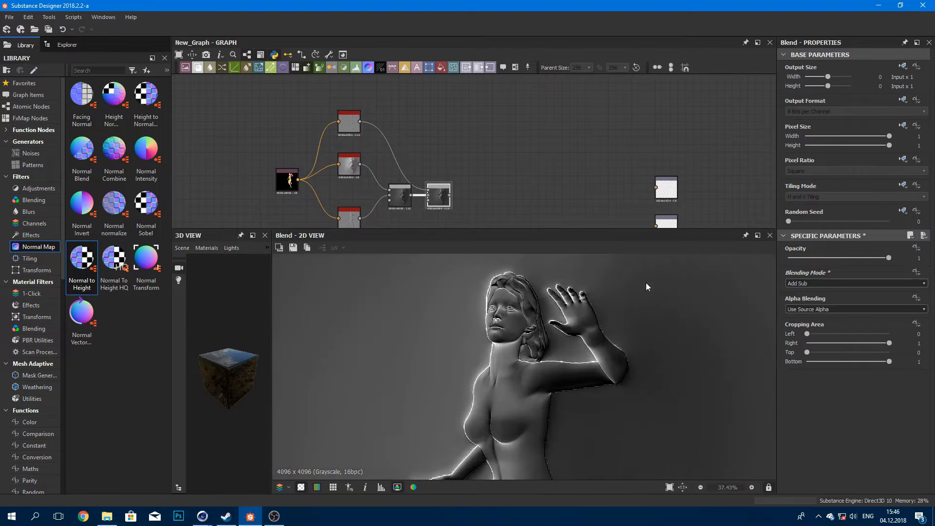
drag(886, 261, 844, 259)
scroll(588, 319, down, 2)
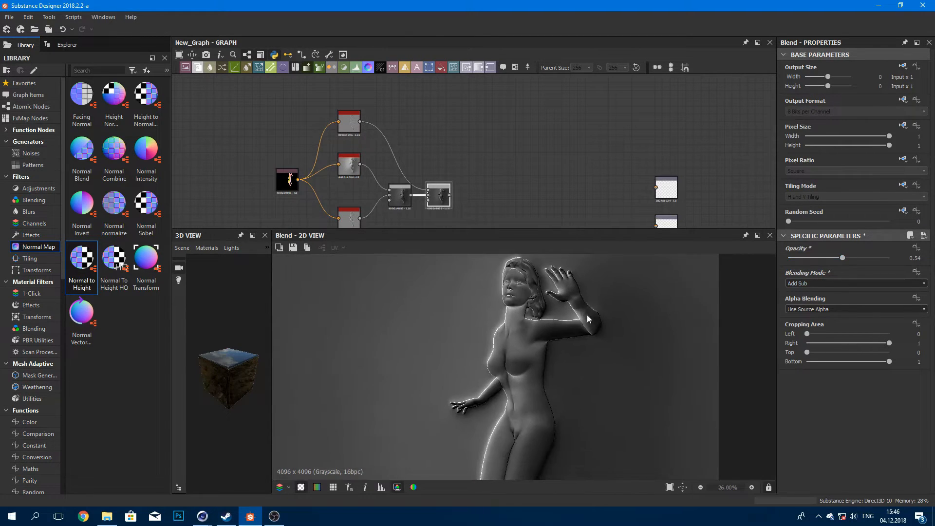
Step: Add a Stripes pattern generator to the graph and place it above the Curvature Sobel node
scroll(399, 191, down, 1)
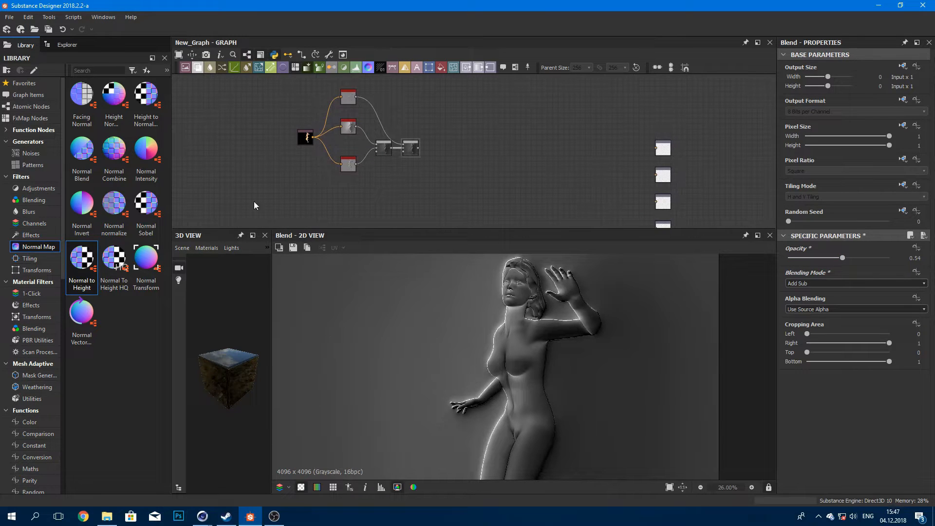
click(27, 154)
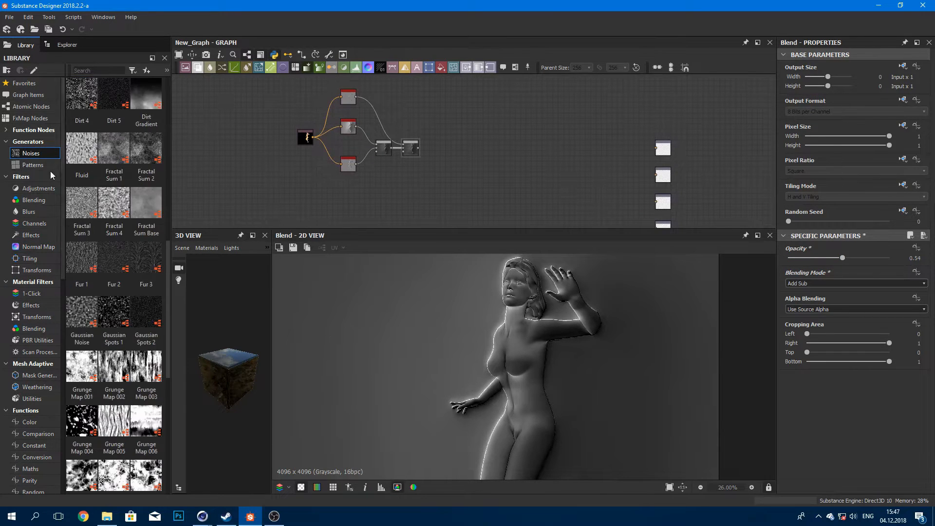
click(35, 164)
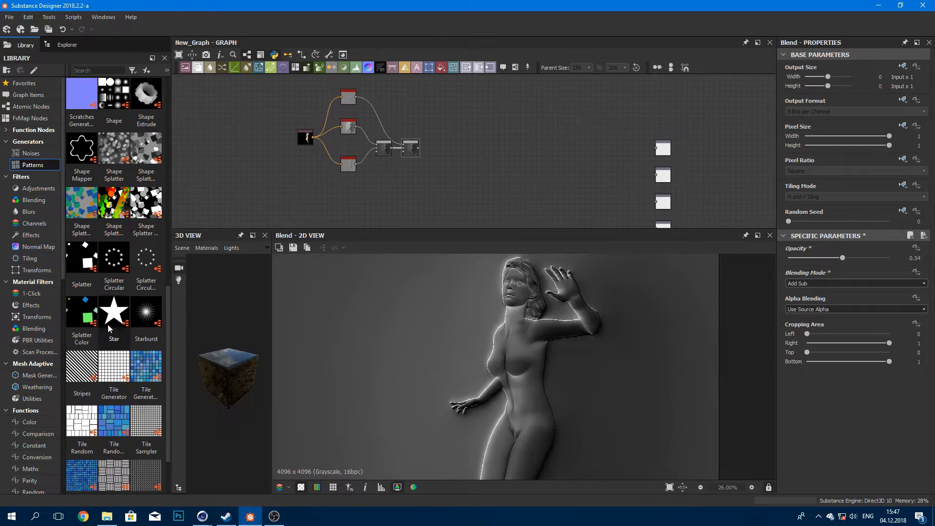
drag(90, 381, 367, 212)
middle_drag(369, 214, 393, 192)
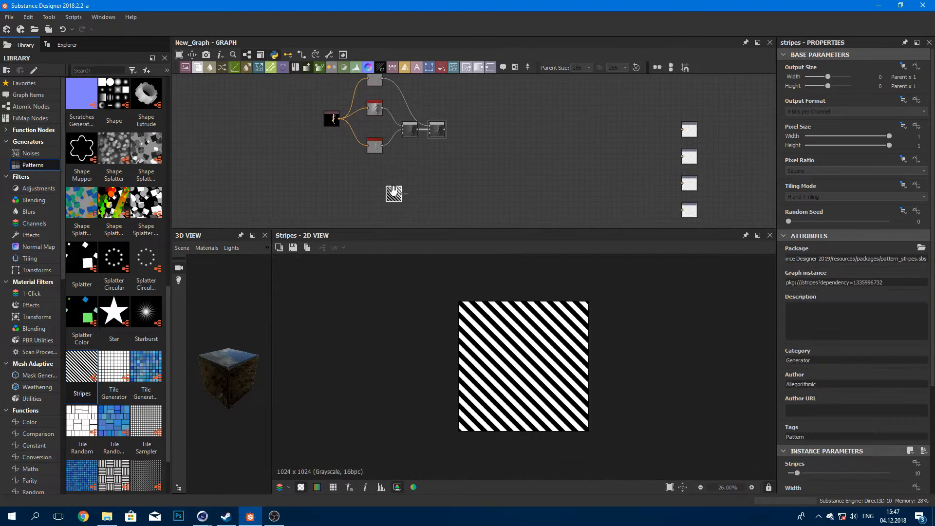
drag(395, 198, 374, 195)
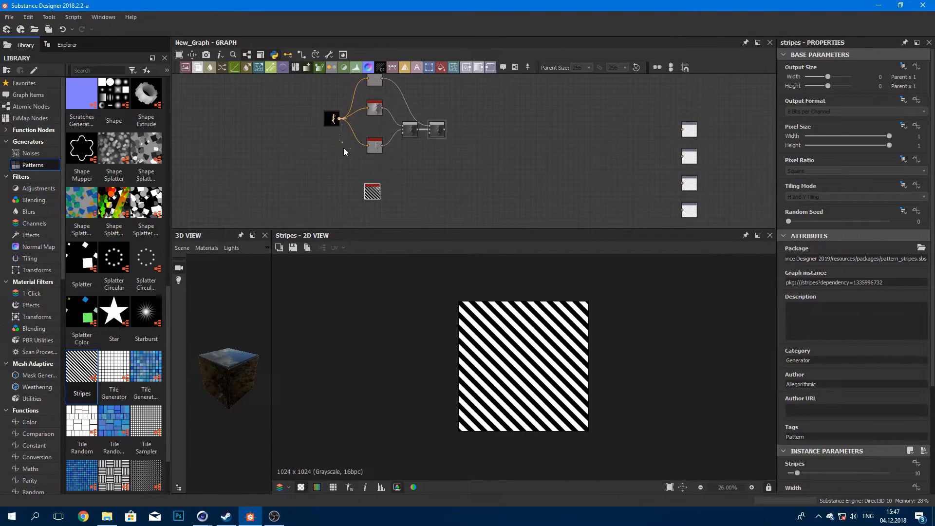
scroll(402, 136, up, 3)
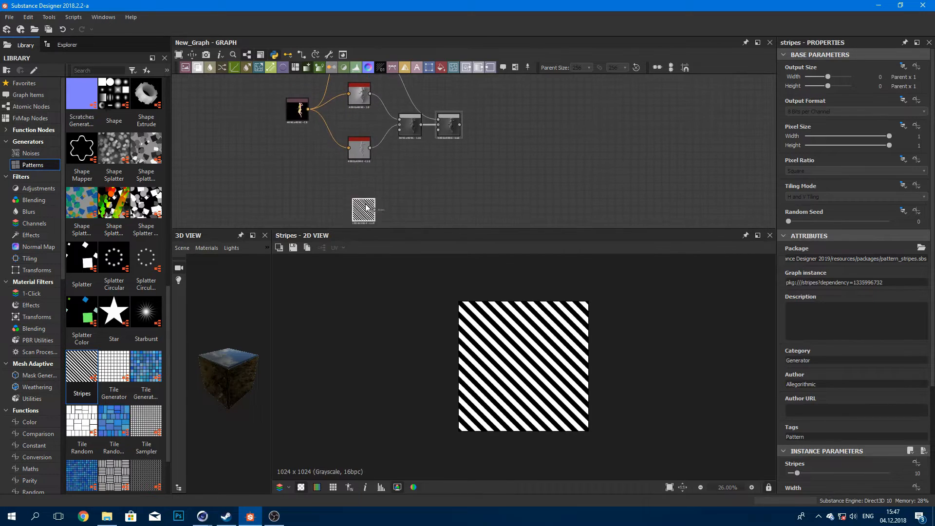
drag(363, 209, 386, 122)
middle_drag(386, 121, 367, 189)
drag(367, 189, 365, 91)
middle_drag(364, 91, 360, 121)
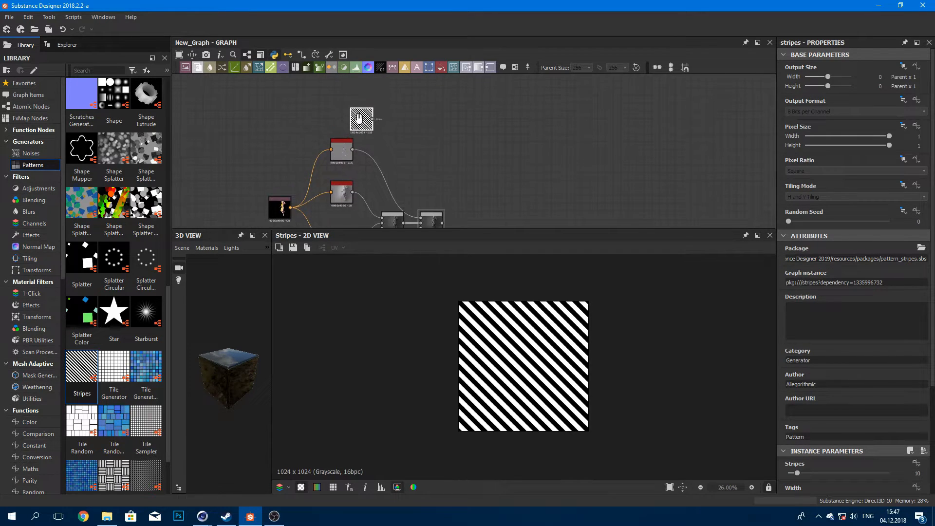
drag(360, 121, 341, 94)
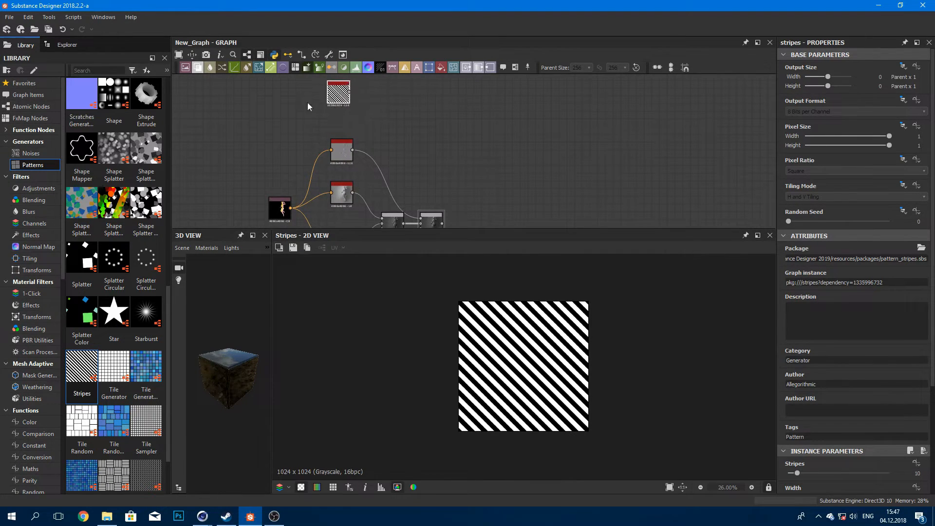
Step: Add the favorite Vector Warp Grayscale node, with Stripes as its input and the normal bitmap as its vector map
click(268, 131)
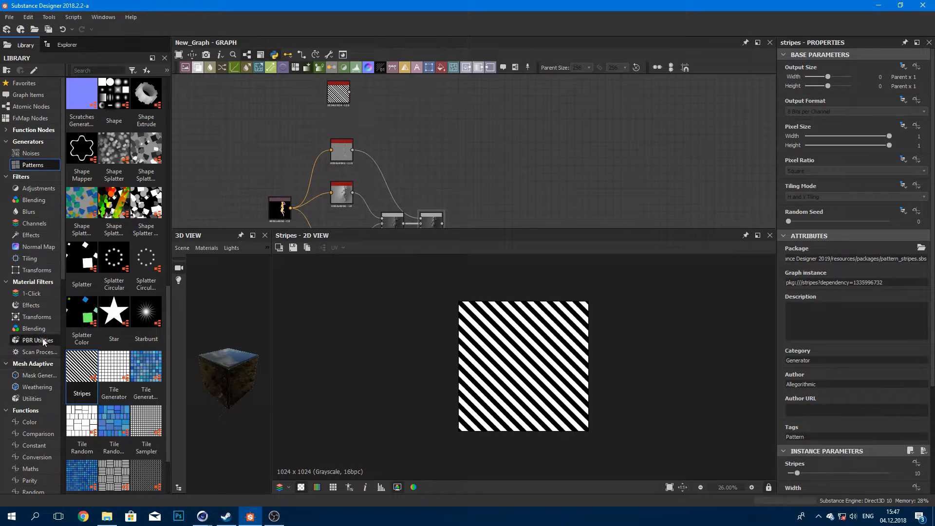
click(20, 85)
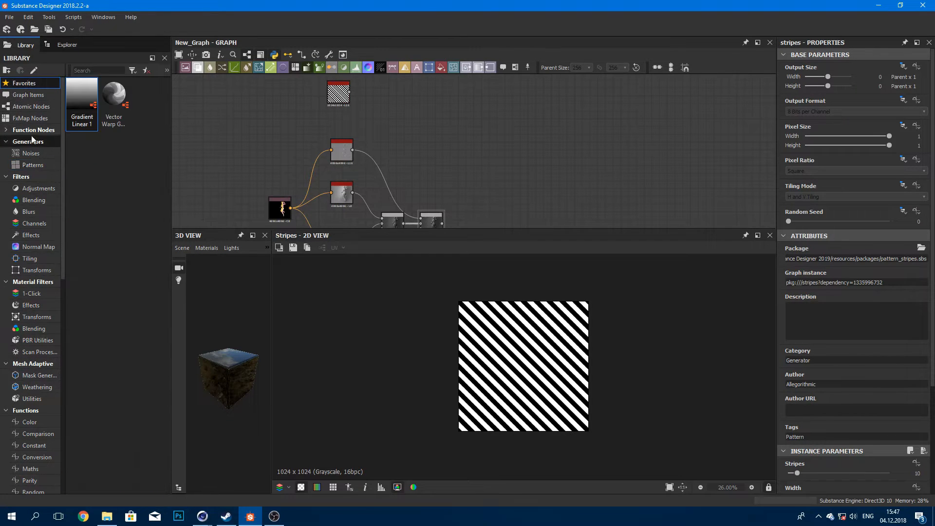
click(113, 101)
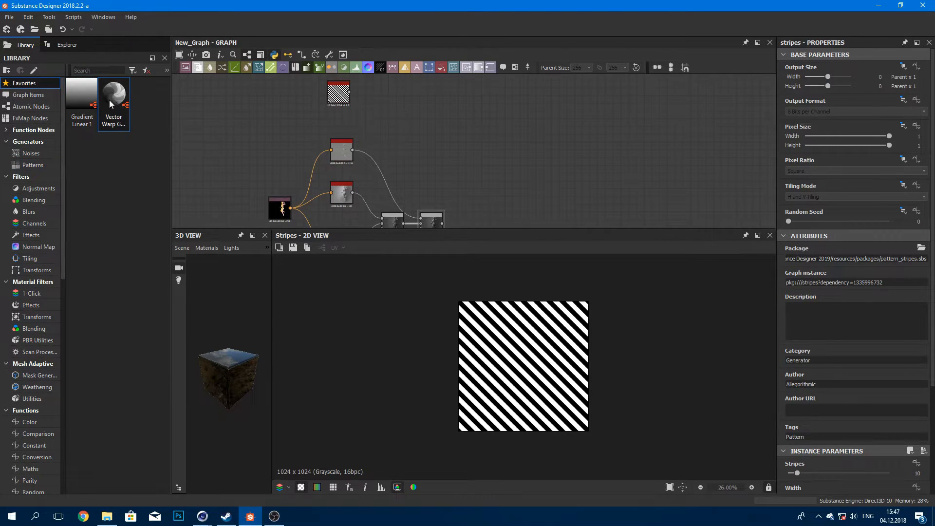
drag(109, 100, 300, 127)
scroll(292, 146, down, 1)
drag(274, 205, 319, 123)
scroll(322, 132, up, 3)
scroll(530, 320, down, 4)
scroll(577, 303, up, 3)
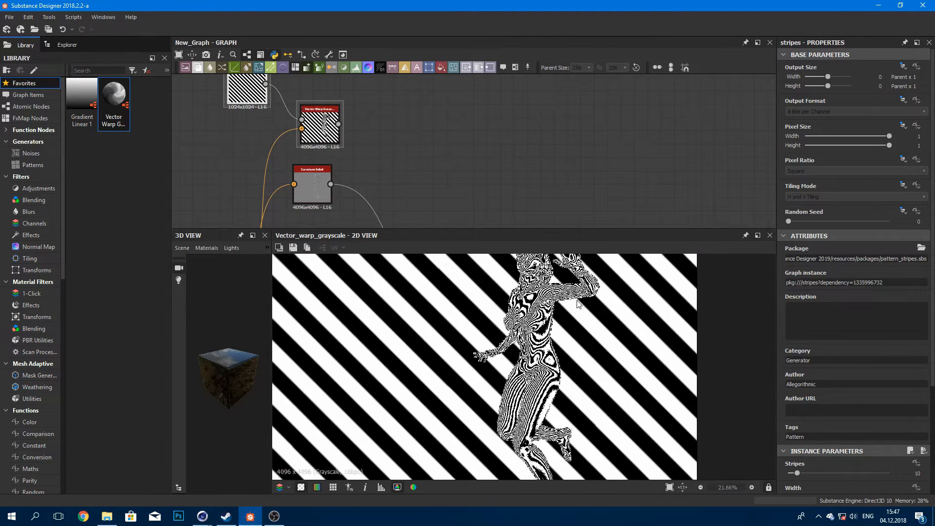
Step: Set the Vector Warp Grayscale intensity to 0.15
scroll(845, 391, down, 3)
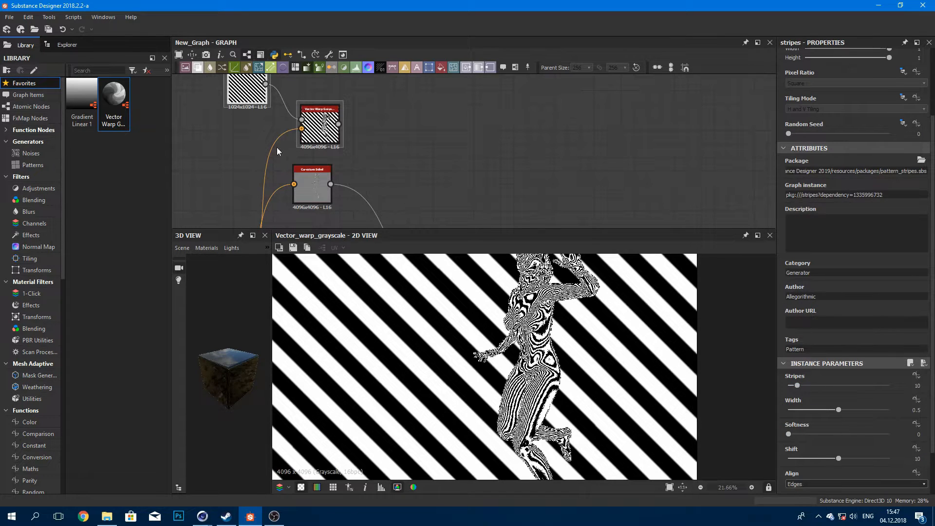
click(314, 136)
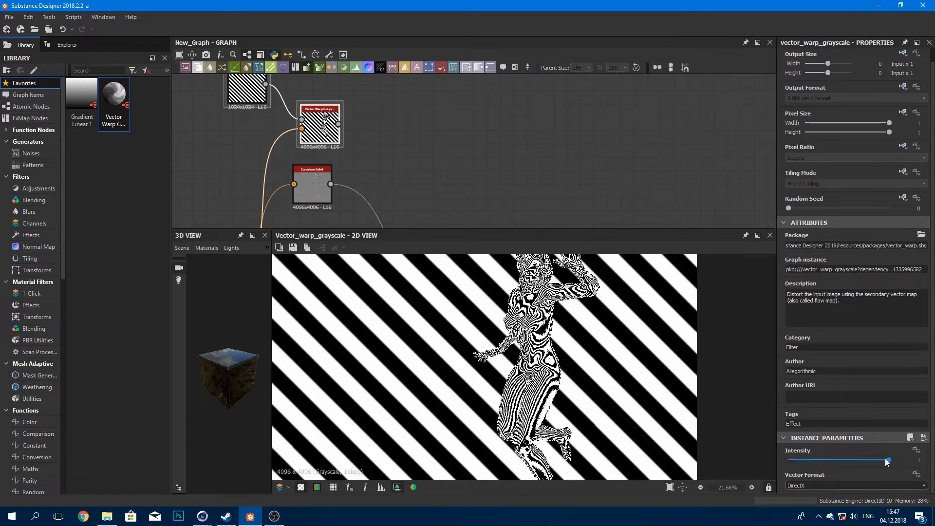
drag(888, 459, 802, 456)
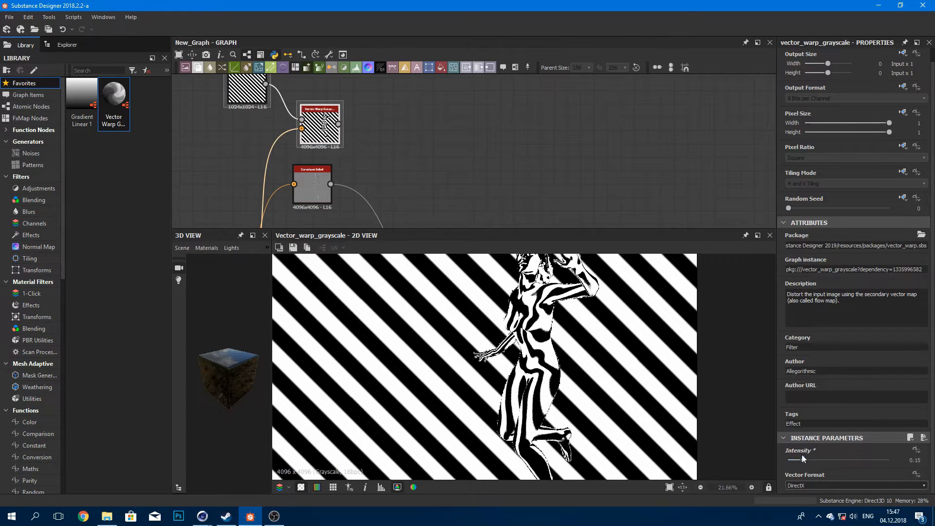
Step: Set the Stripes node's width to 0.27 and its shift to 9
scroll(526, 123, down, 1)
click(294, 90)
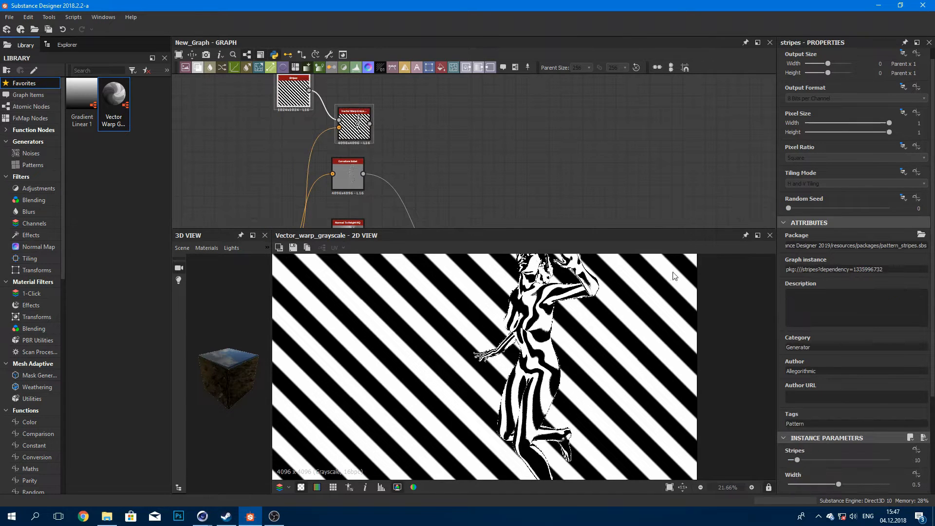
scroll(835, 388, down, 3)
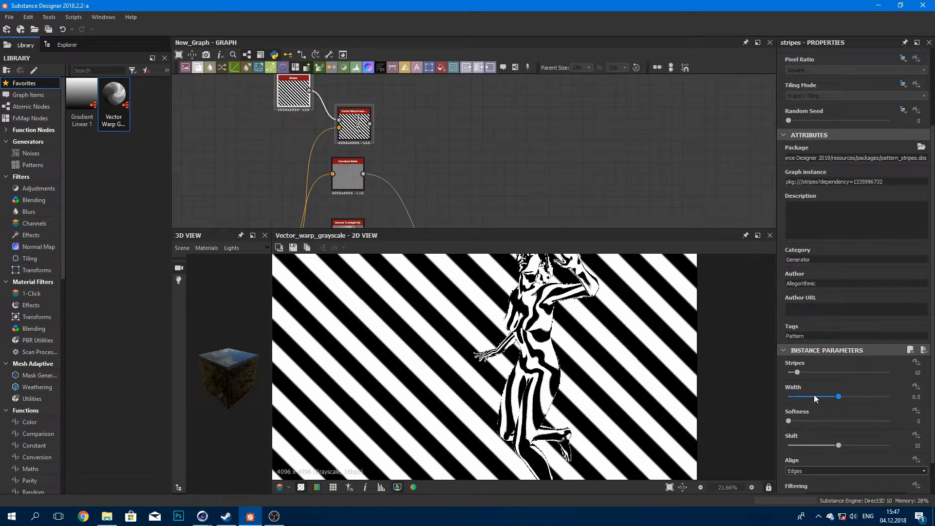
drag(838, 397, 835, 424)
scroll(800, 390, down, 1)
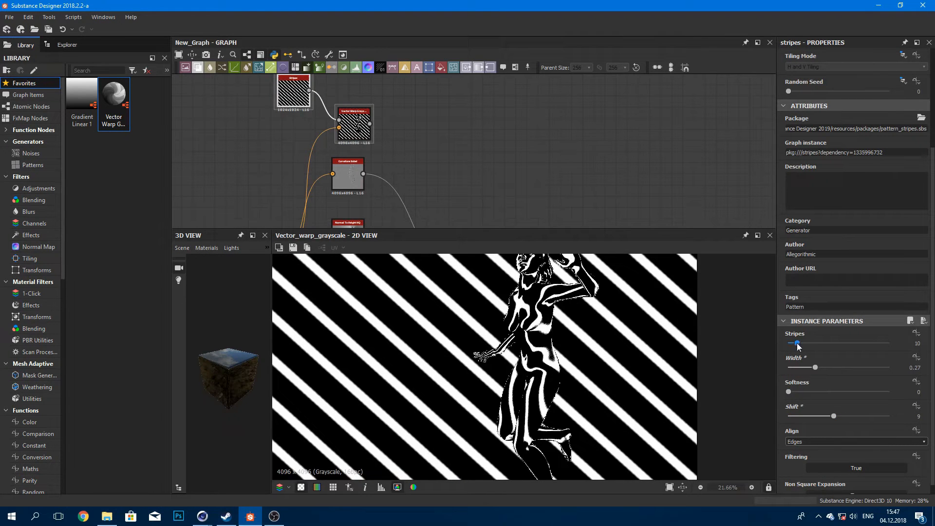
Step: Set the Stripes node's count to 20 and lower its shift to make the stripes less slanted
drag(798, 344, 807, 344)
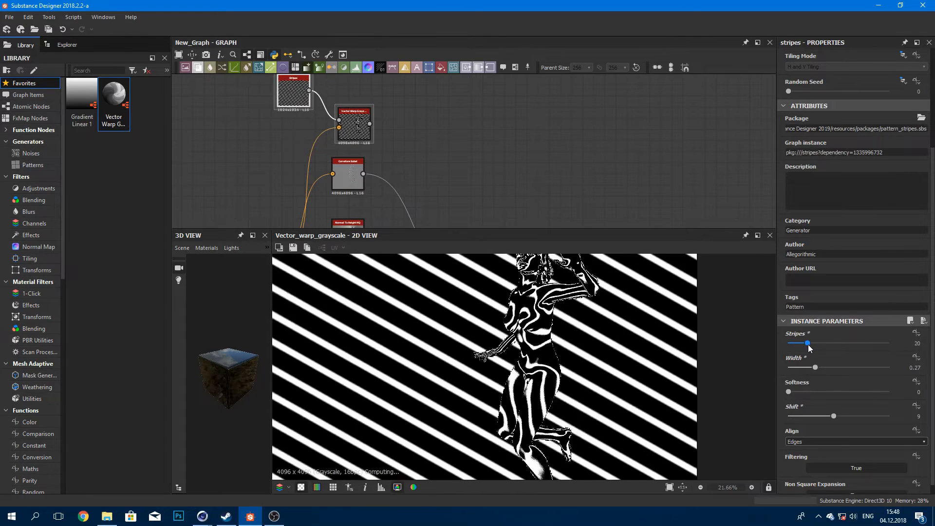
scroll(560, 301, down, 2)
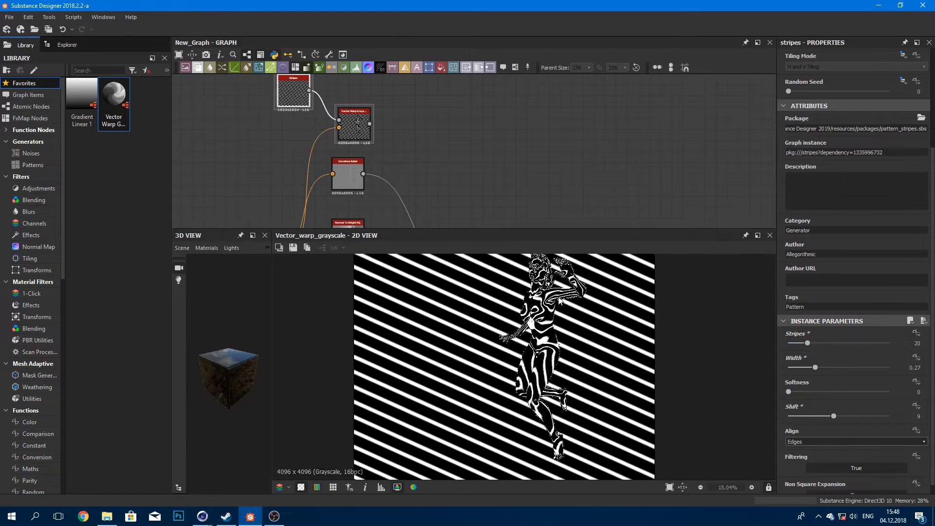
scroll(560, 301, up, 2)
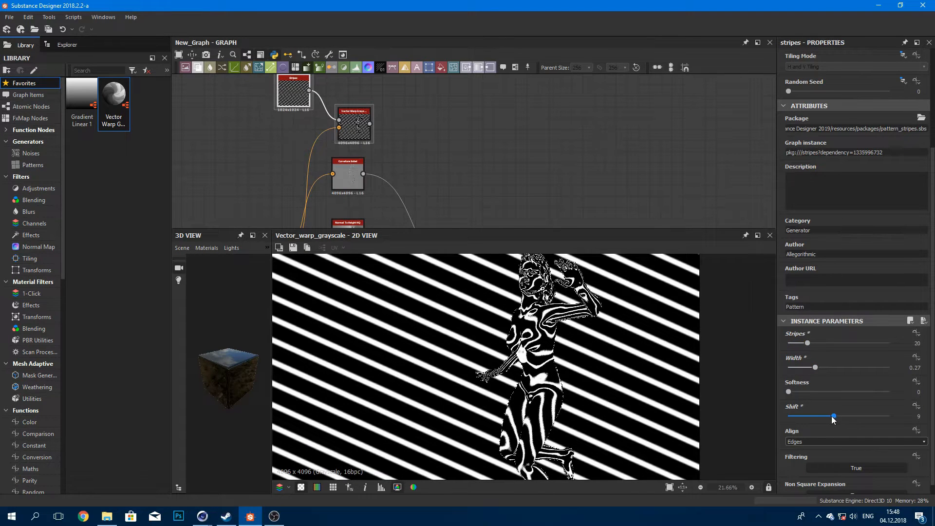
drag(832, 417, 809, 417)
Step: Set the Vector Warp Grayscale intensity to 0.06
click(352, 127)
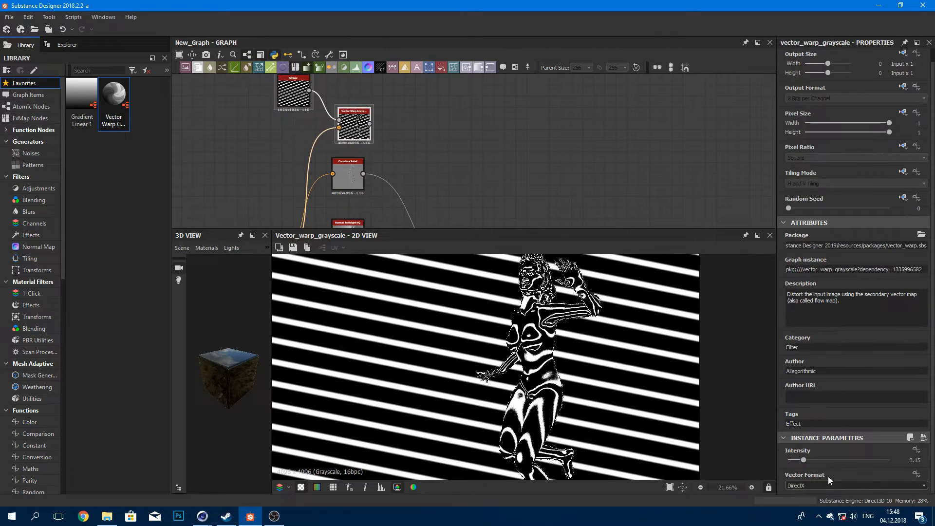
drag(803, 458, 795, 464)
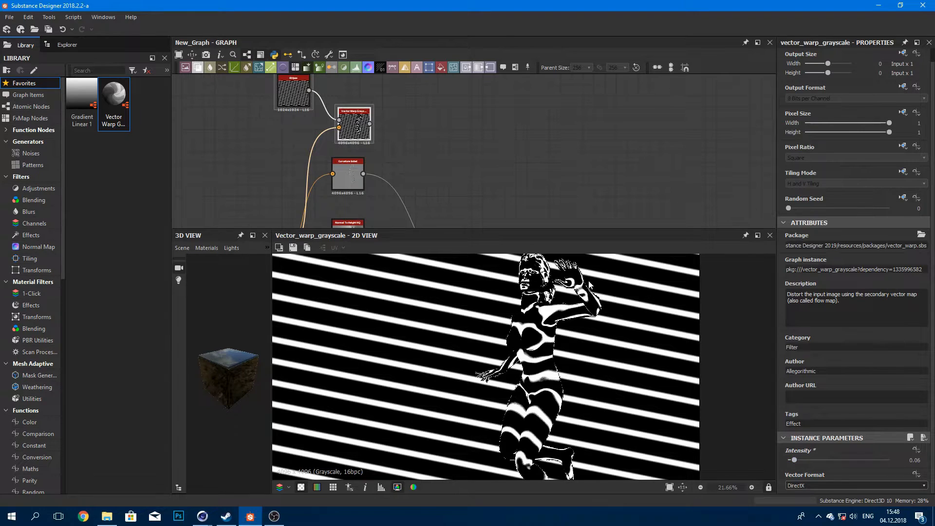
Step: Add a third Blend node after the second Blend, taking the second Blend's output as its background
scroll(588, 285, down, 3)
middle_drag(411, 152, 399, 128)
scroll(400, 128, down, 2)
middle_drag(424, 169, 373, 147)
click(414, 190)
click(199, 68)
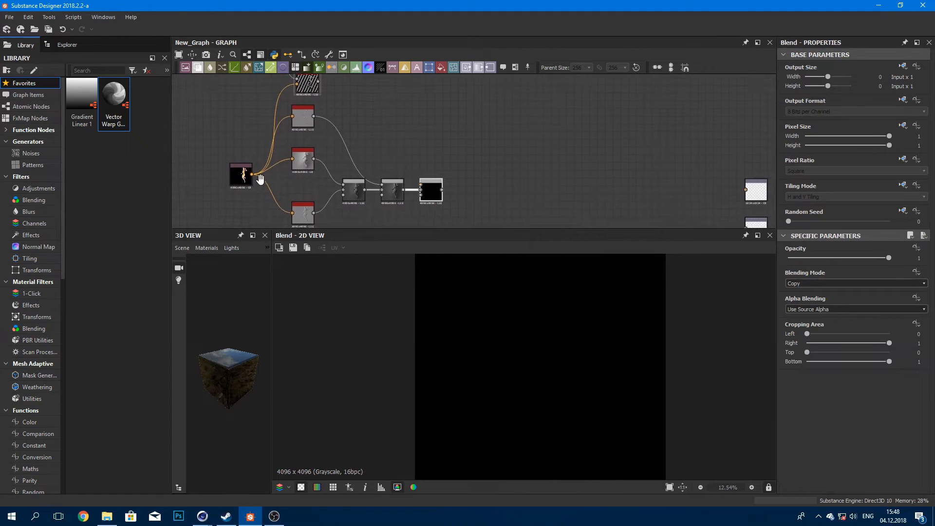
Step: Build a silhouette mask below the Normal to Height node by feeding the normal bitmap through a Grayscale Conversion into a Levels node
middle_drag(260, 179, 296, 150)
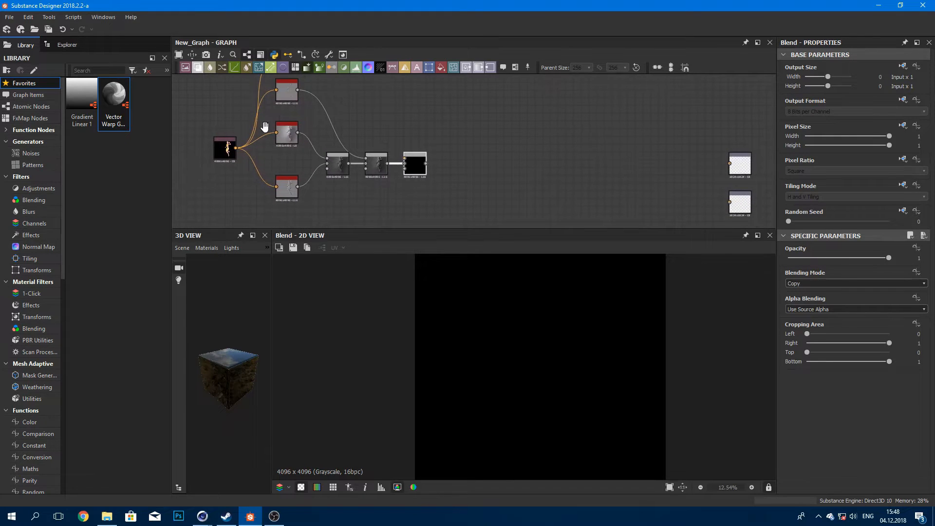
middle_drag(292, 114, 317, 92)
drag(287, 194, 315, 210)
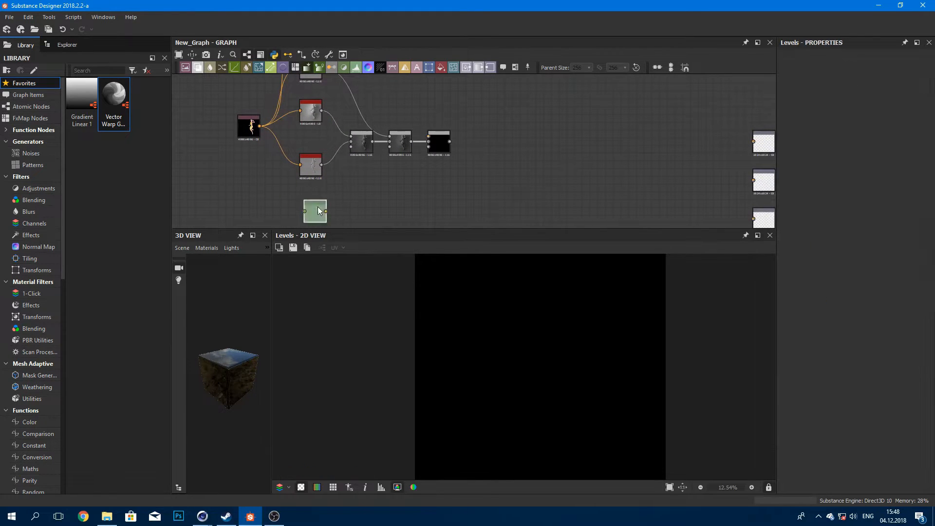
middle_drag(239, 105, 250, 83)
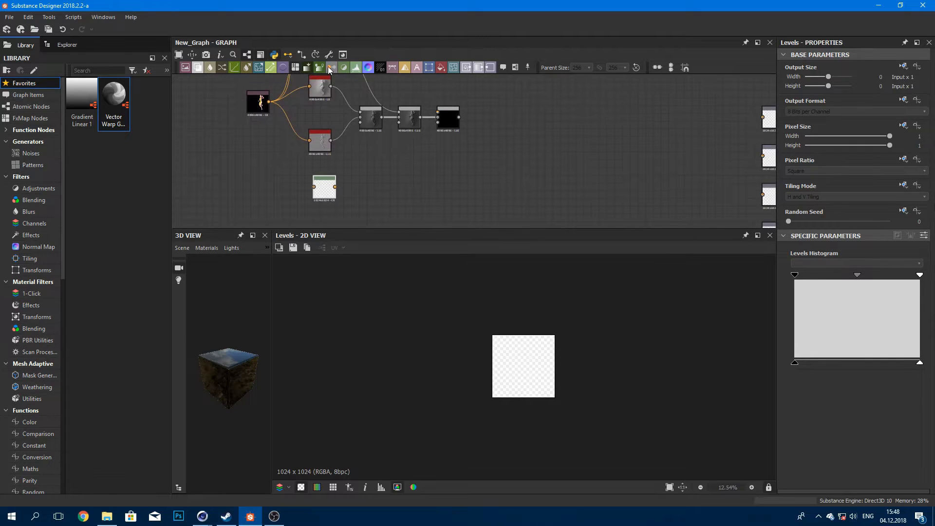
drag(329, 67, 285, 159)
drag(284, 159, 279, 172)
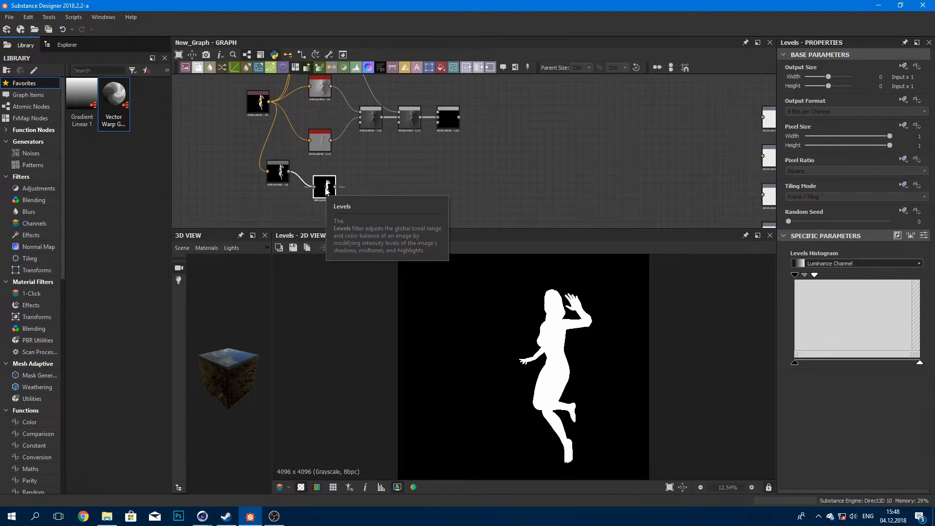
Step: Raise the Levels node's input white point to clean up the jagged edges around the silhouette mask
scroll(325, 187, up, 2)
scroll(562, 302, up, 10)
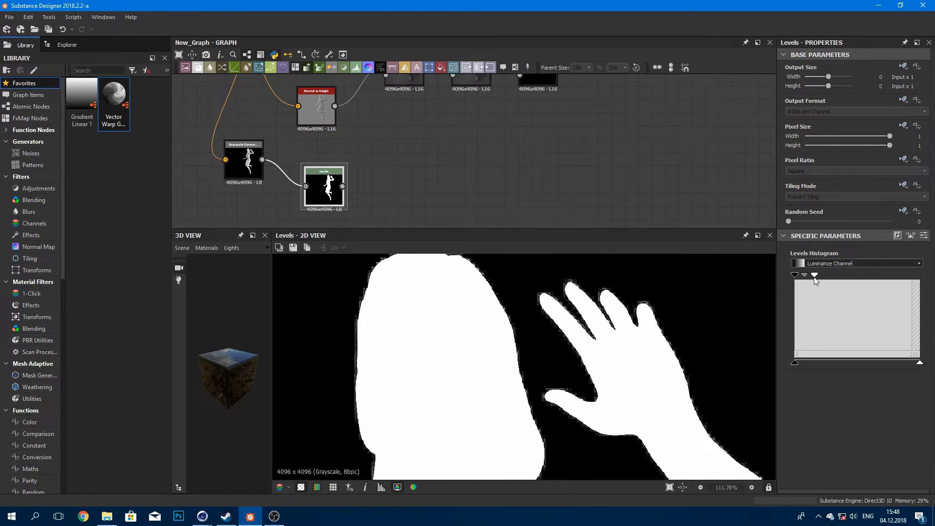
drag(815, 277, 846, 276)
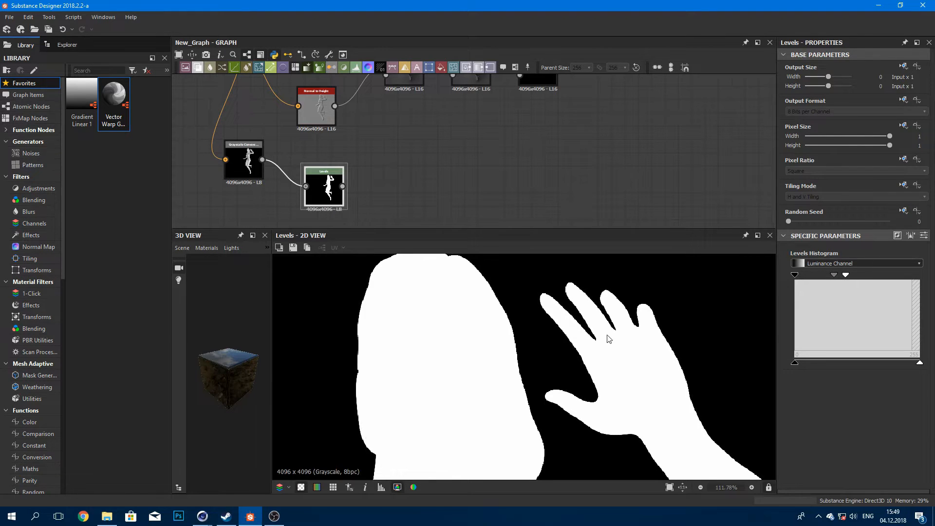
scroll(609, 348, down, 4)
middle_drag(609, 349, 609, 305)
scroll(603, 302, down, 3)
middle_drag(593, 368, 577, 281)
scroll(334, 142, down, 3)
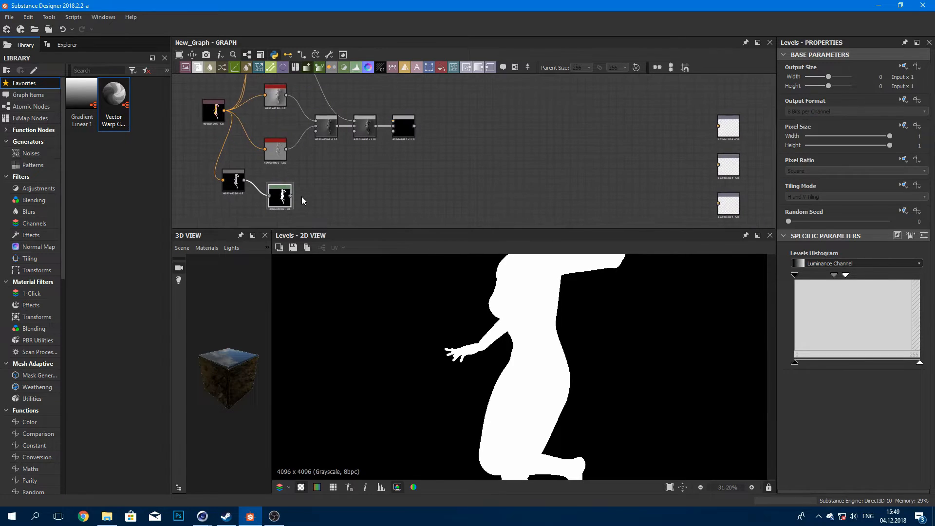
Step: Connect the Levels mask to the third Blend's opacity input and the Vector Warp Grayscale output to its foreground
click(404, 129)
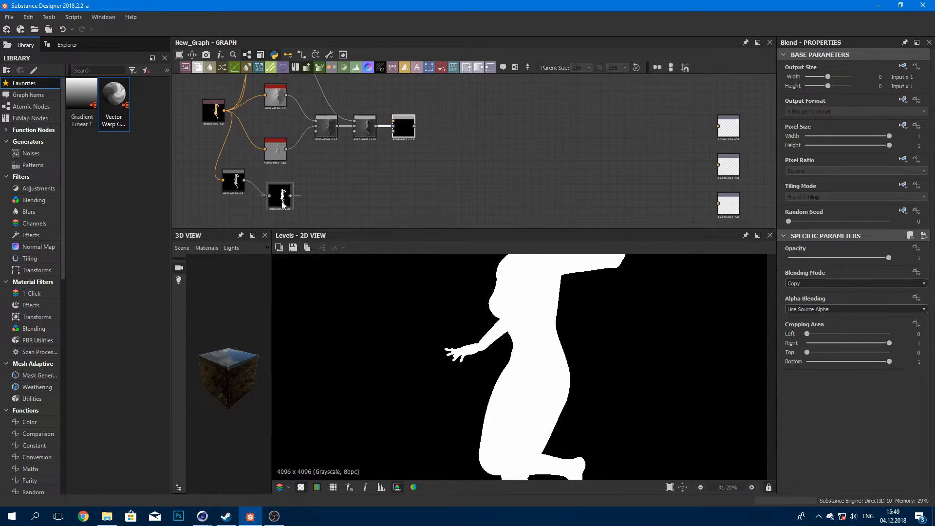
drag(291, 195, 397, 137)
middle_drag(403, 120, 374, 197)
scroll(375, 197, down, 3)
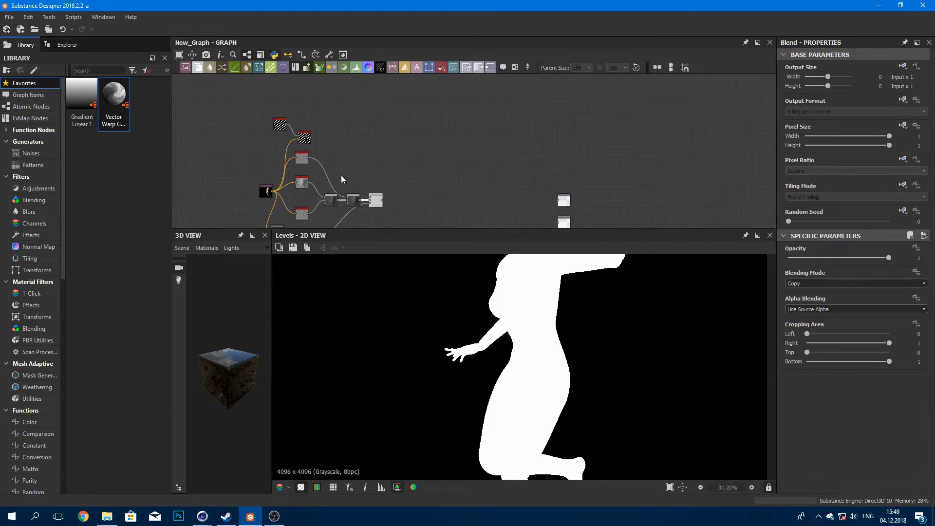
scroll(323, 168, up, 2)
middle_drag(340, 144, 326, 122)
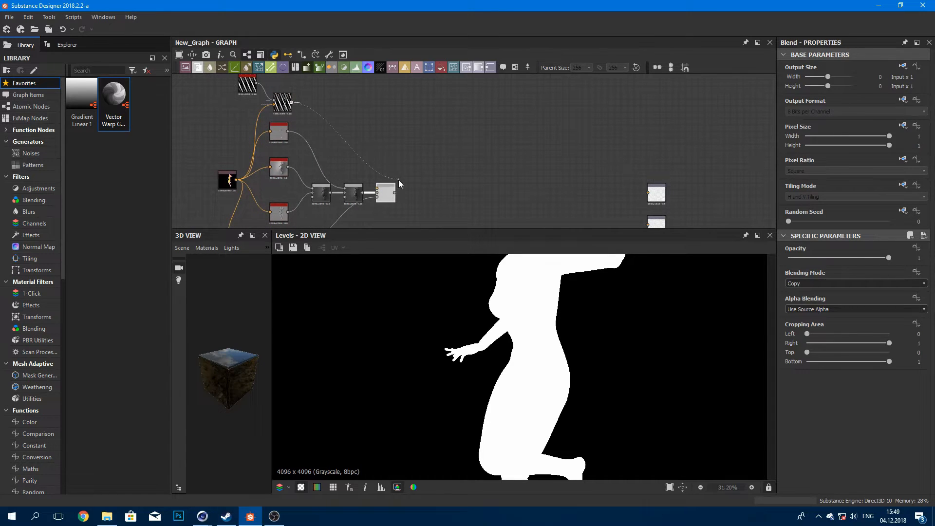
drag(399, 183, 385, 185)
Step: Preview the third Blend node and set its blending mode to Add (Linear Dodge)
scroll(384, 192, up, 5)
double_click(378, 197)
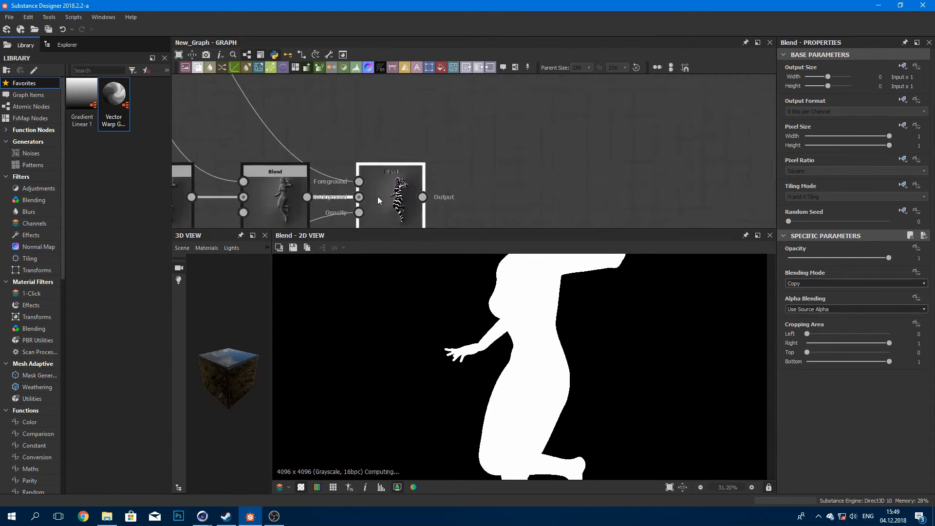
scroll(502, 298, down, 5)
scroll(531, 265, up, 4)
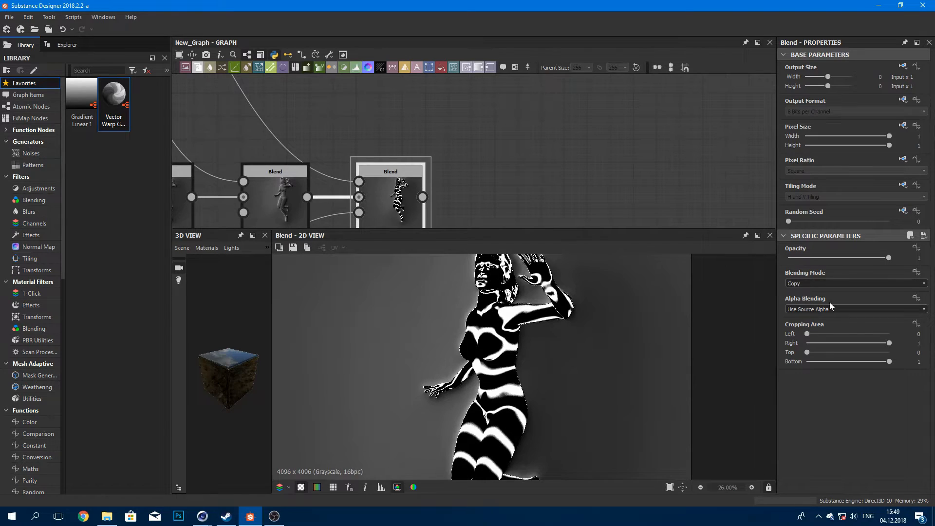
click(814, 284)
click(813, 286)
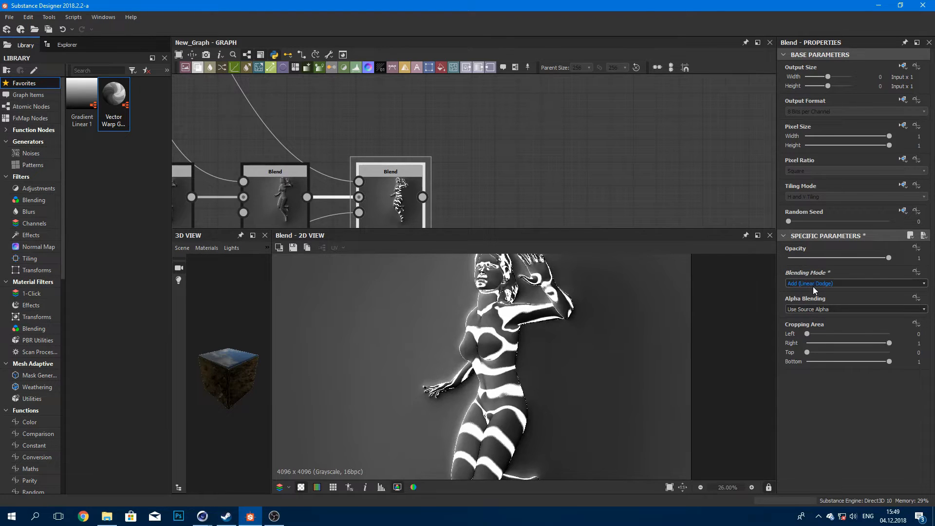
mouse_move(555, 299)
middle_down()
mouse_move(545, 312)
mouse_move(544, 296)
middle_up()
scroll(540, 335, down, 1)
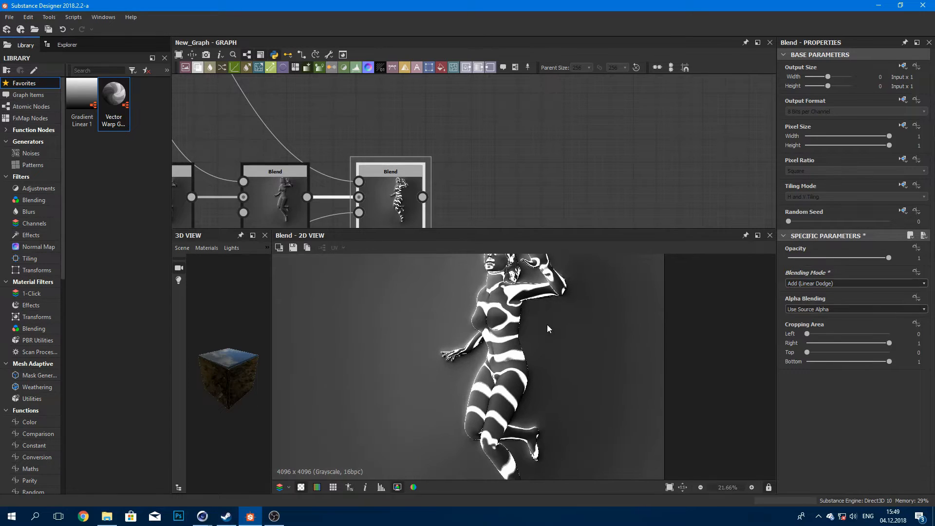
Step: Spread the Stripes and Vector Warp Grayscale nodes apart to make room for another node between them
middle_drag(412, 160, 419, 194)
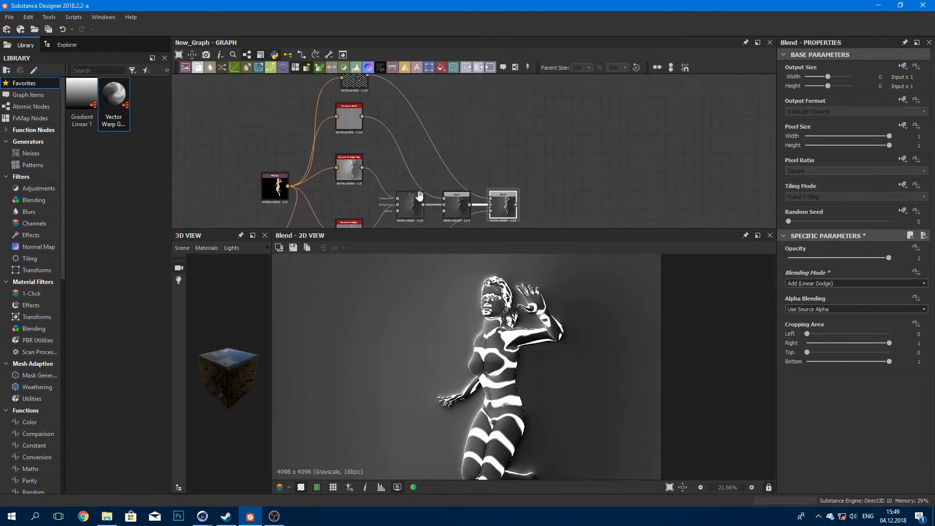
middle_drag(412, 134, 408, 190)
drag(354, 126, 374, 112)
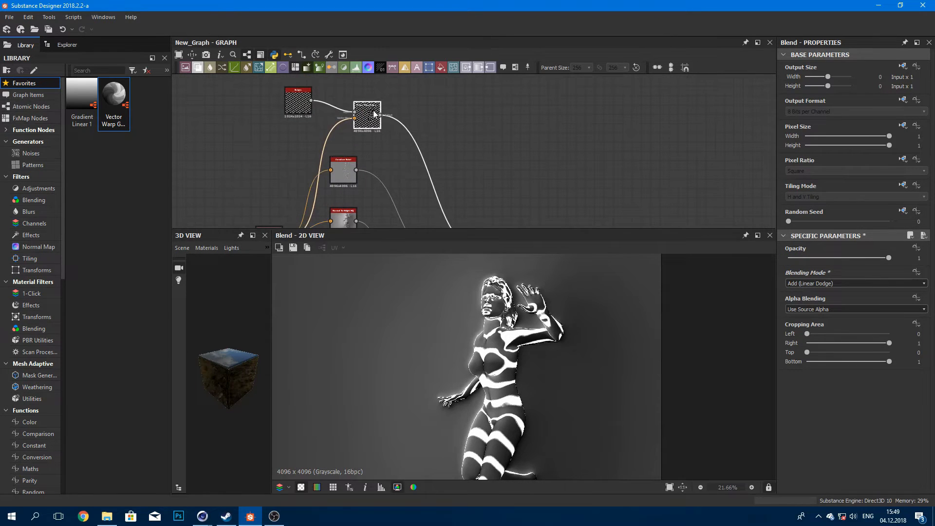
scroll(314, 96, up, 4)
middle_drag(321, 105, 461, 179)
drag(441, 188, 350, 166)
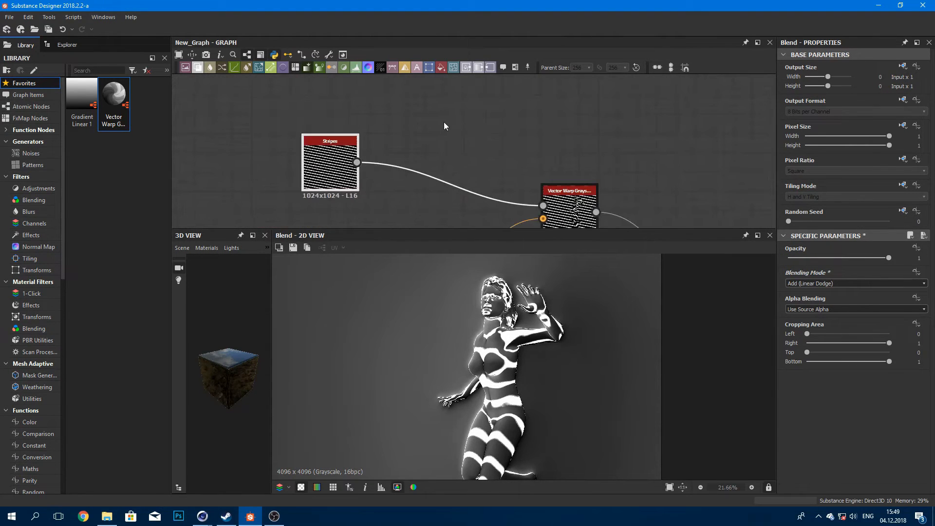
Step: Add a Dirt 2 noise above Stripes and combine both in an Add (Linear Dodge) Blend feeding the Vector Warp Grayscale
click(48, 154)
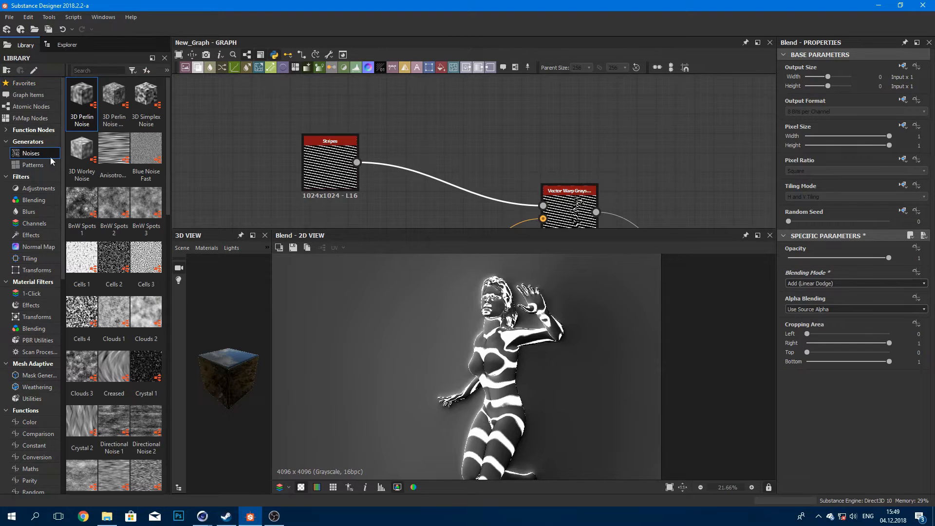
scroll(171, 175, down, 3)
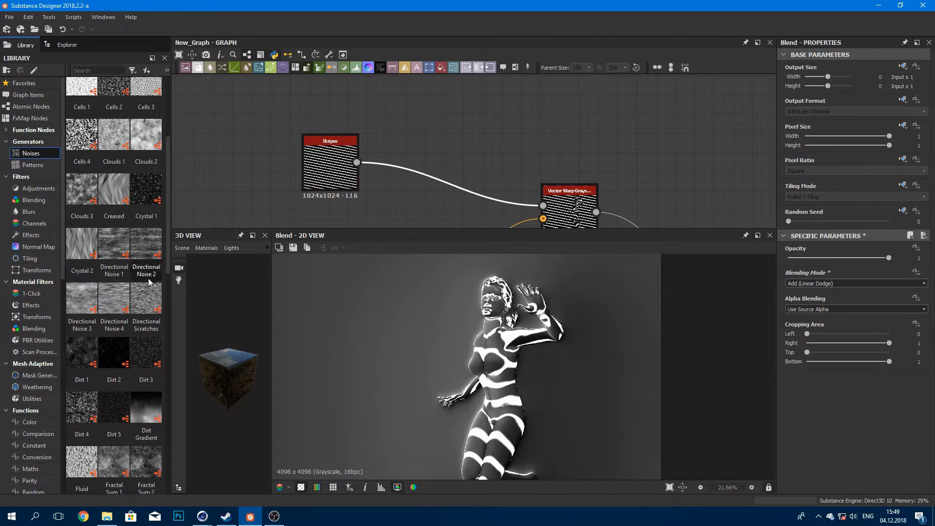
drag(114, 358, 338, 100)
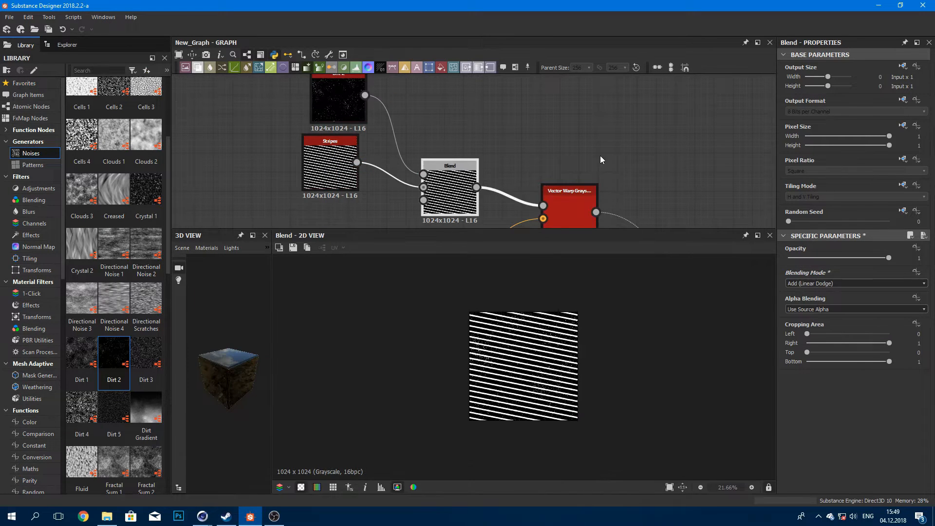
click(600, 156)
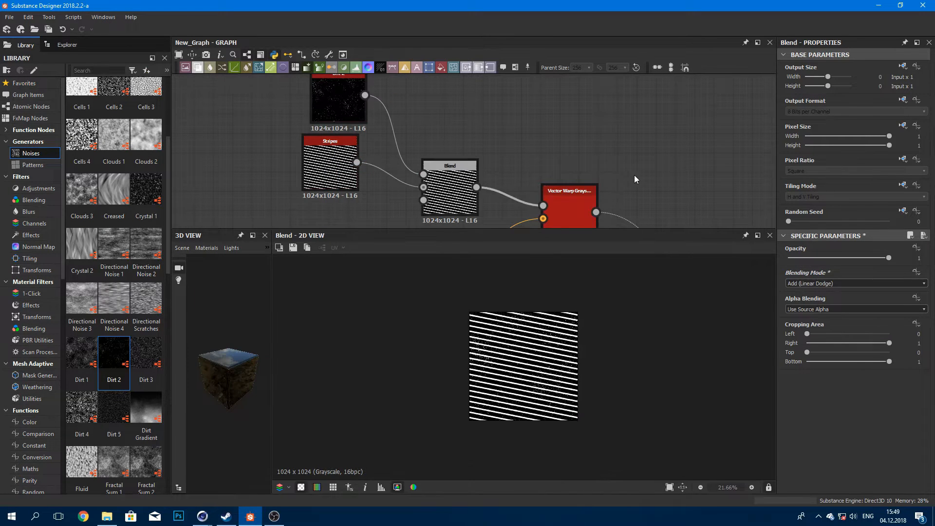
Step: Set the opacity of the Blend combining Dirt 2 and Stripes to 0.19 while previewing the third Blend on the figure
scroll(634, 174, down, 4)
middle_drag(641, 185, 398, 100)
middle_drag(505, 154, 451, 76)
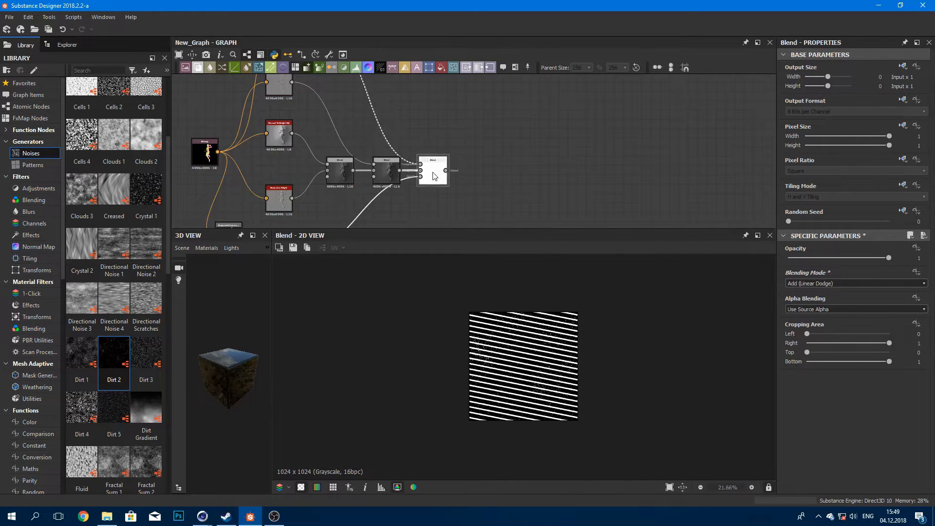
scroll(509, 279, up, 3)
middle_drag(537, 200, 544, 223)
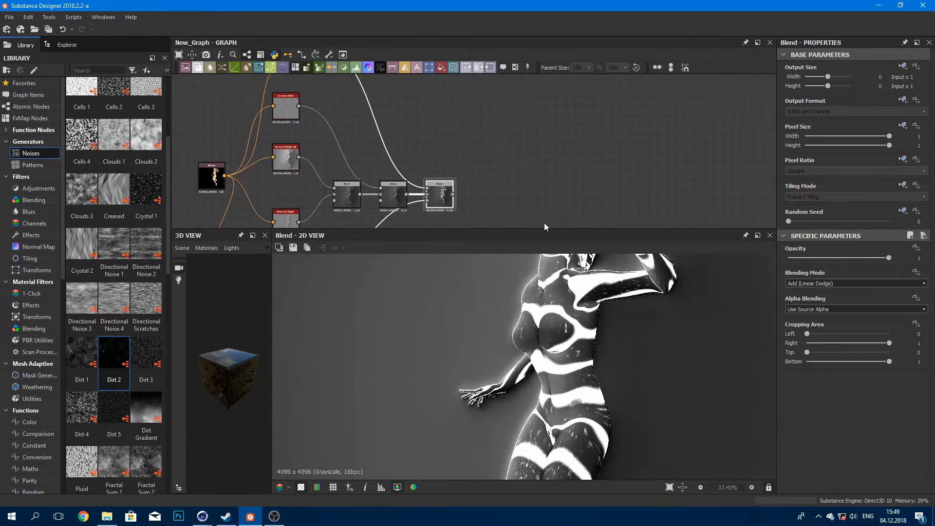
middle_drag(435, 177, 505, 240)
click(323, 107)
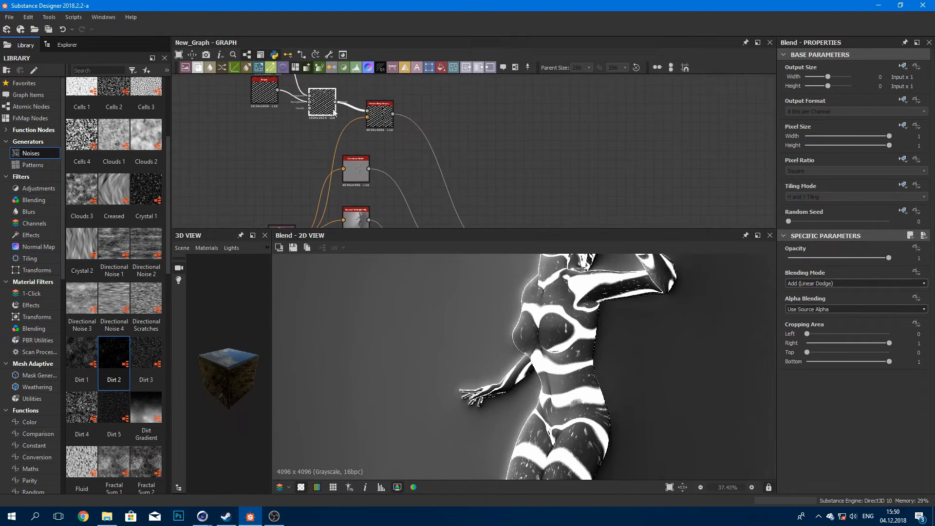
drag(889, 258, 811, 252)
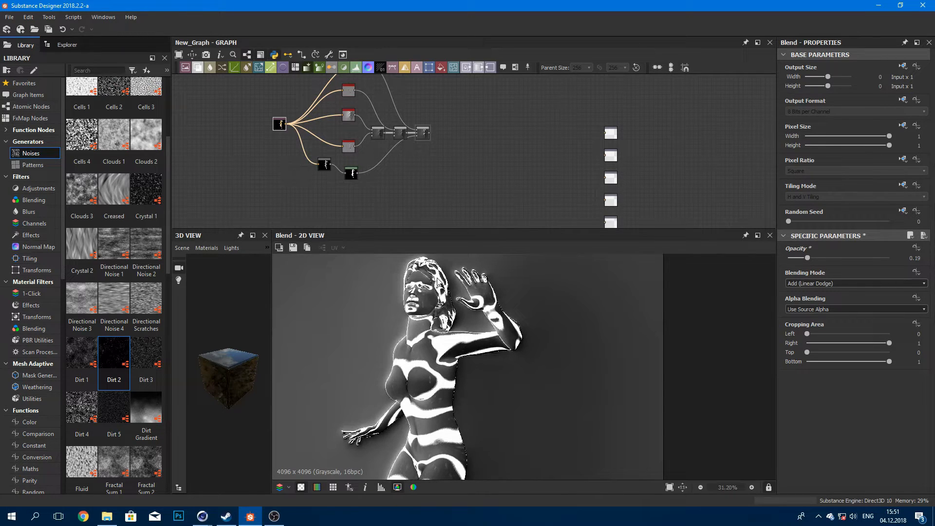
scroll(438, 282, down, 2)
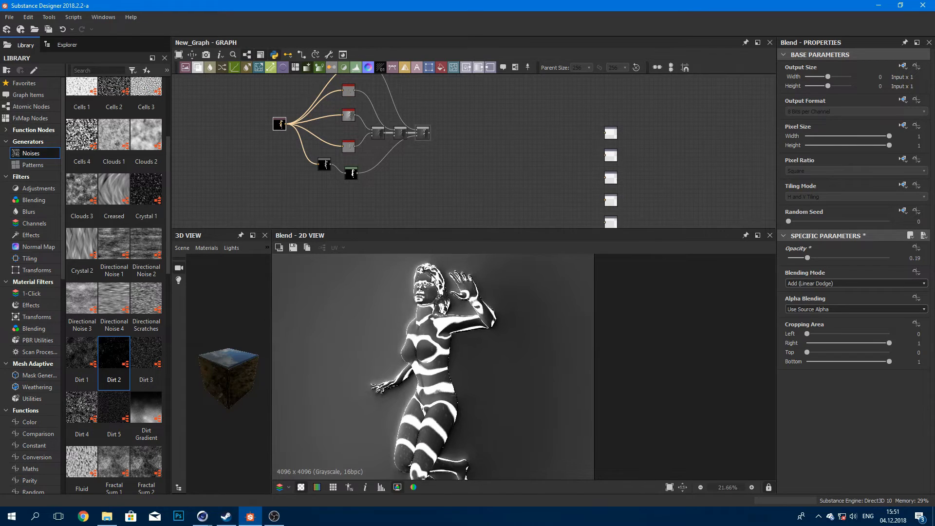
Step: Add Perlin Noise, Moisture Noise and Gaussian Noise nodes to the empty graph area below the Blend chain
middle_drag(362, 208, 394, 195)
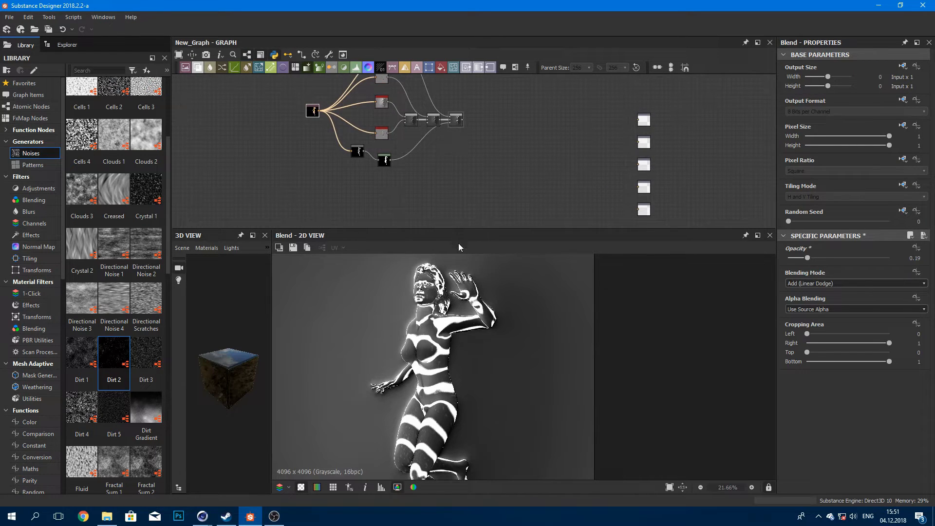
scroll(110, 252, down, 10)
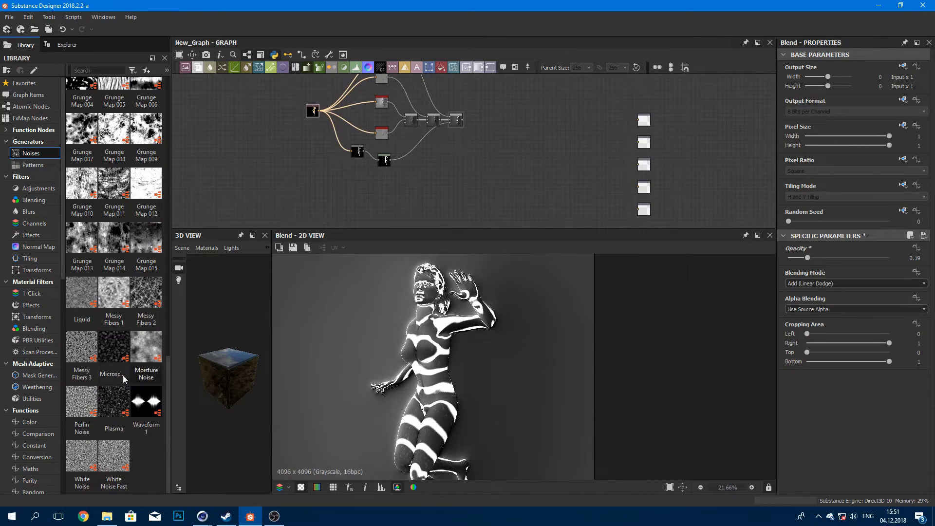
drag(82, 405, 435, 192)
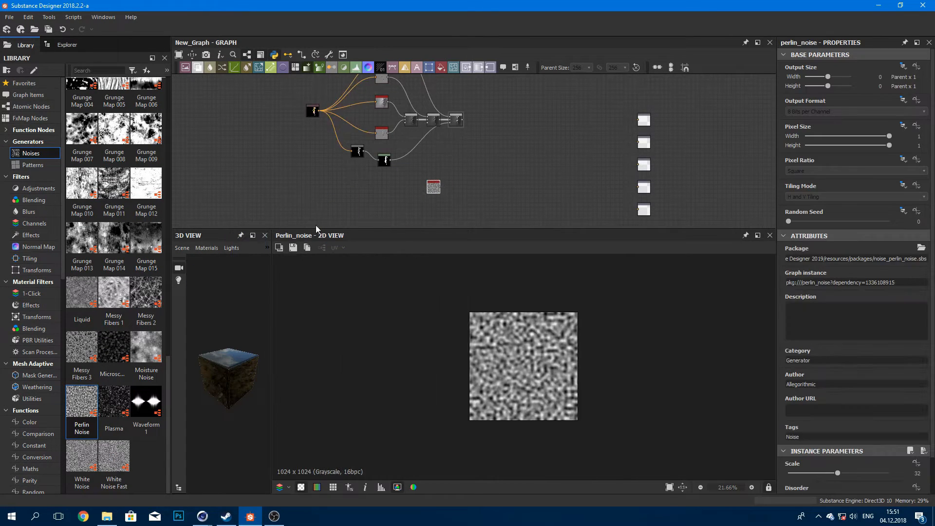
drag(146, 347, 460, 191)
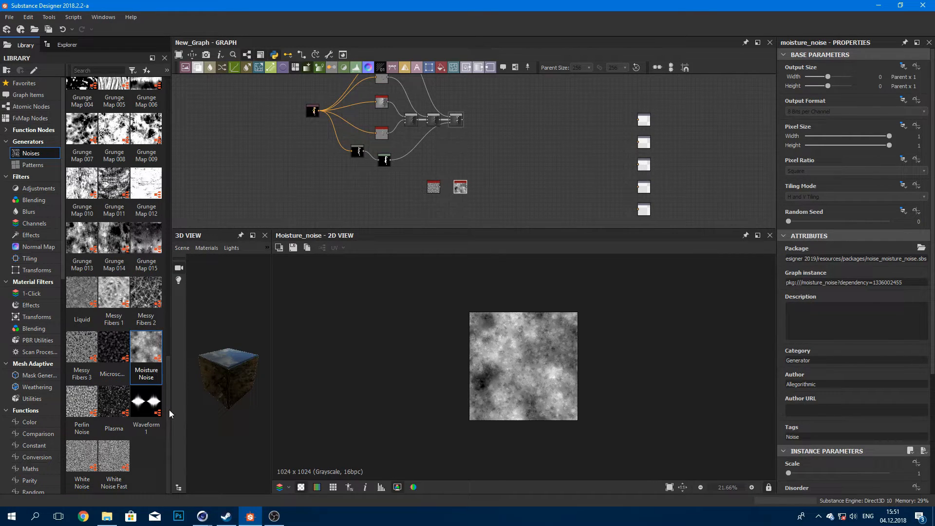
scroll(170, 406, up, 5)
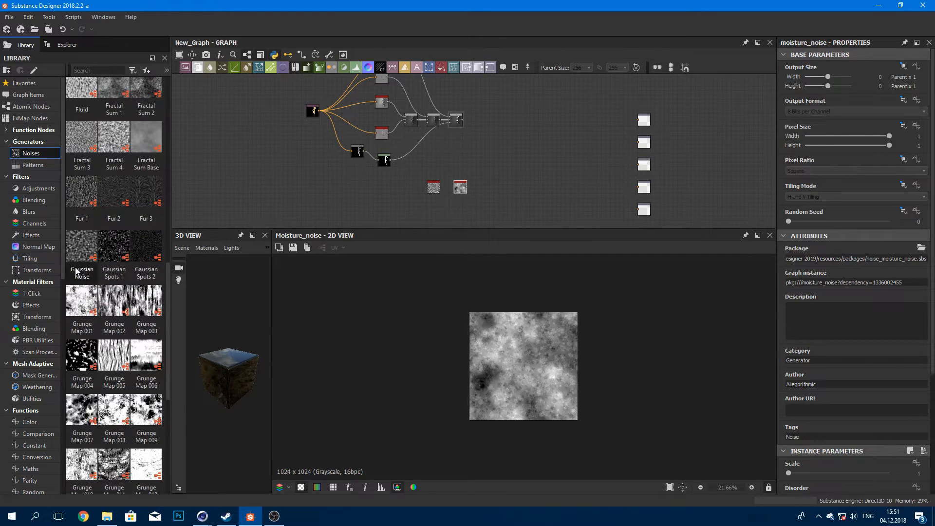
drag(81, 246, 455, 151)
Step: Stack the noise nodes in a column with Perlin Noise above Gaussian Noise and Moisture Noise
scroll(469, 172, up, 3)
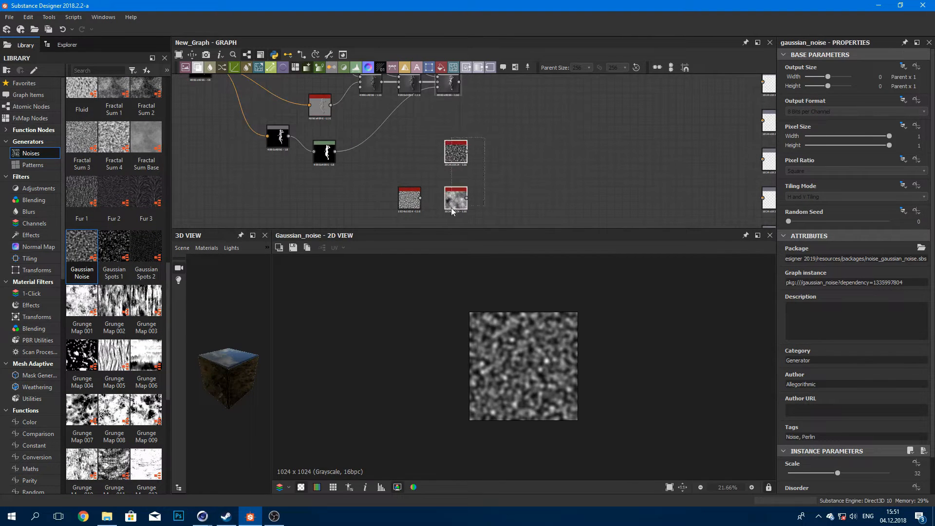
click(454, 201)
drag(452, 208, 453, 229)
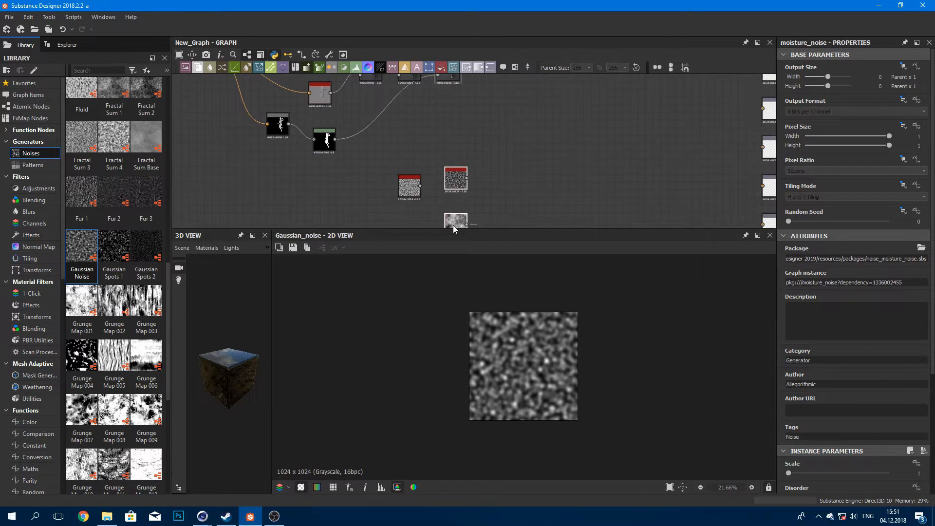
drag(403, 181, 449, 141)
click(457, 146)
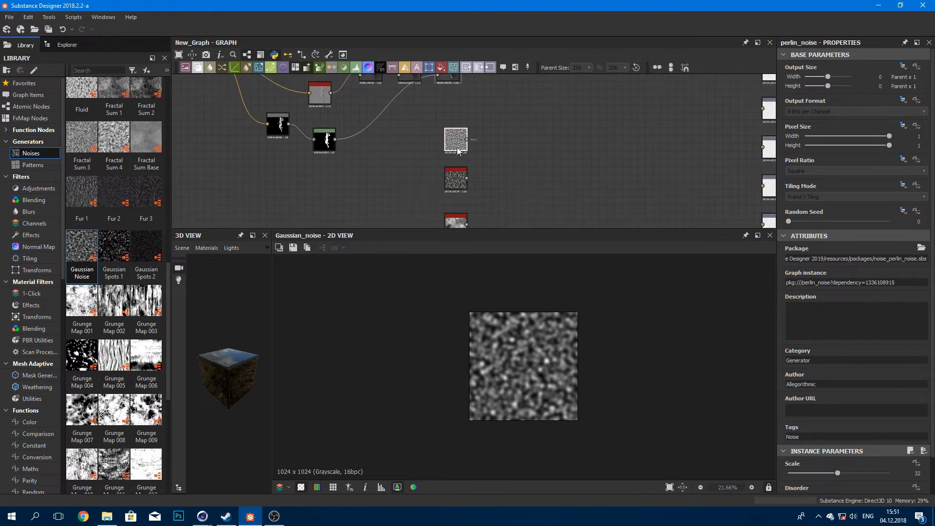
Step: Preview the Perlin Noise and set the Gaussian Noise scale to 14
double_click(462, 140)
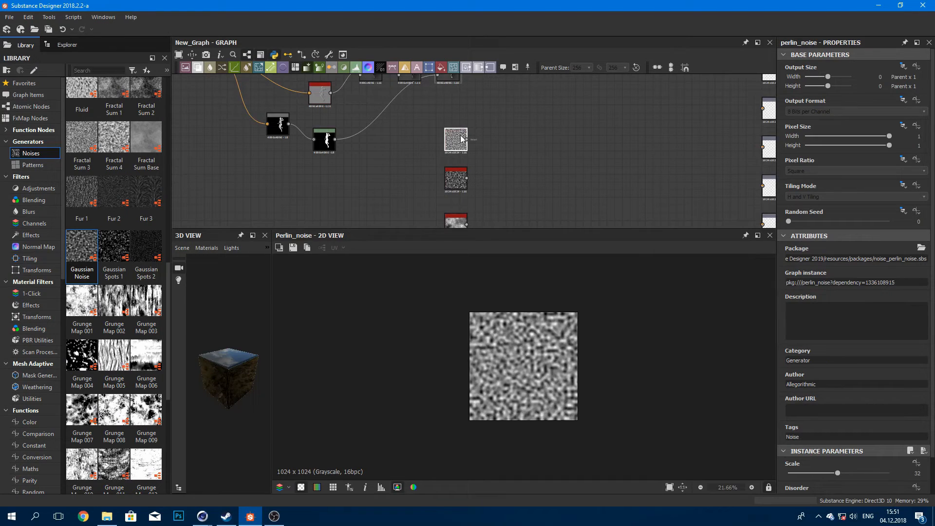
double_click(448, 179)
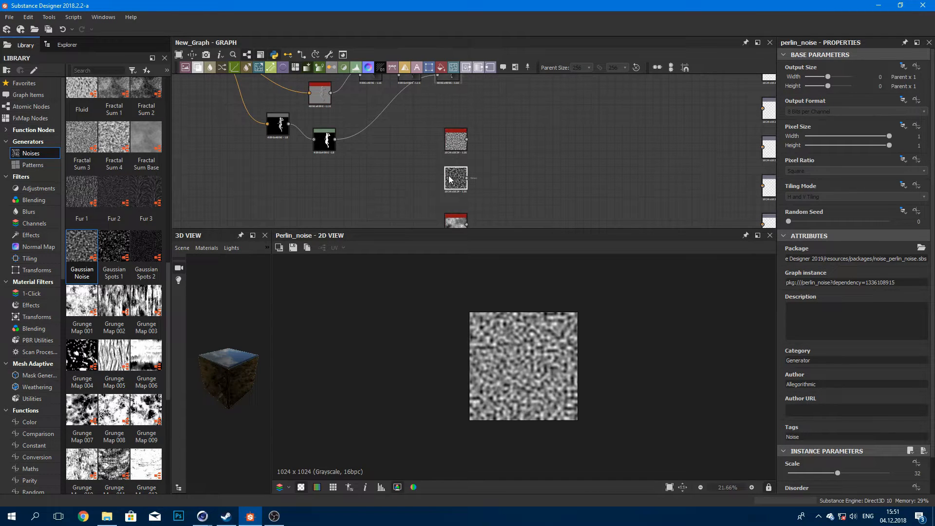
drag(825, 470, 809, 473)
Step: Add a Vector Warp Grayscale node beside the noises and connect the normal render to its vector map input
middle_drag(445, 109, 418, 163)
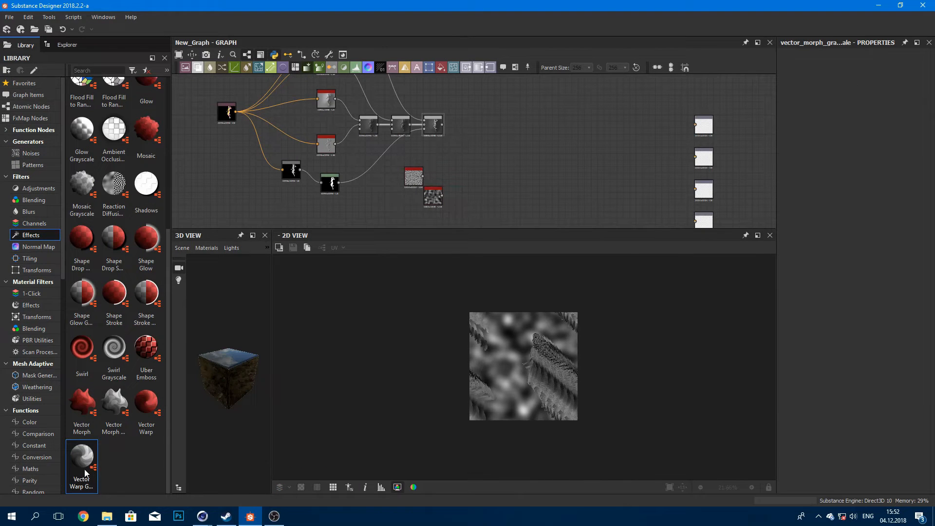
drag(85, 473, 443, 178)
scroll(460, 193, up, 2)
scroll(378, 170, down, 1)
middle_drag(391, 170, 429, 176)
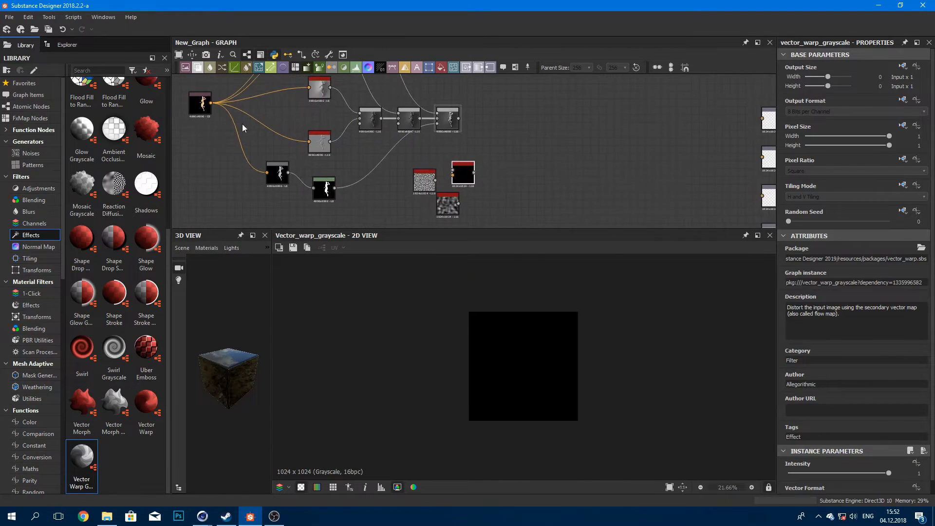
drag(449, 191, 452, 176)
scroll(452, 177, up, 2)
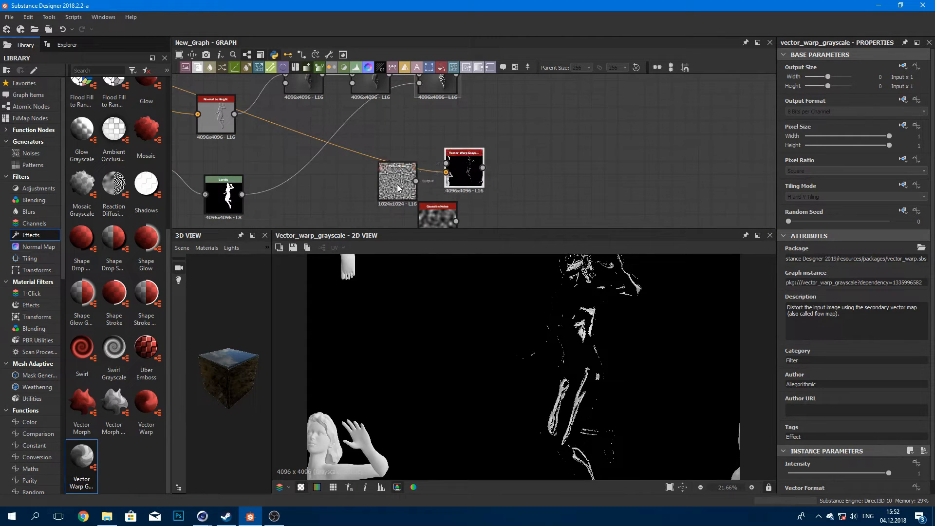
Step: Move Perlin Noise aside, feed Gaussian Noise into the new Vector Warp Grayscale, and set the noise scale to 21
drag(397, 187, 357, 216)
drag(449, 224, 446, 163)
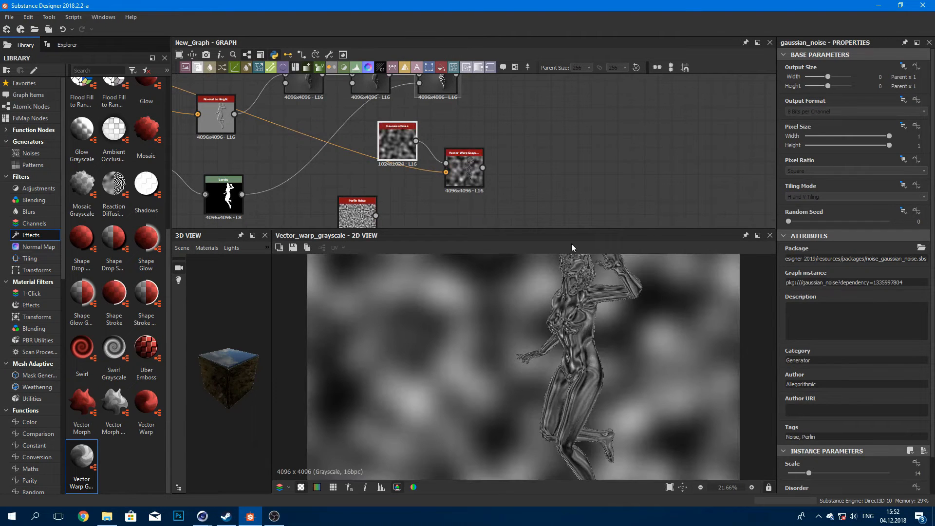
drag(812, 480, 820, 480)
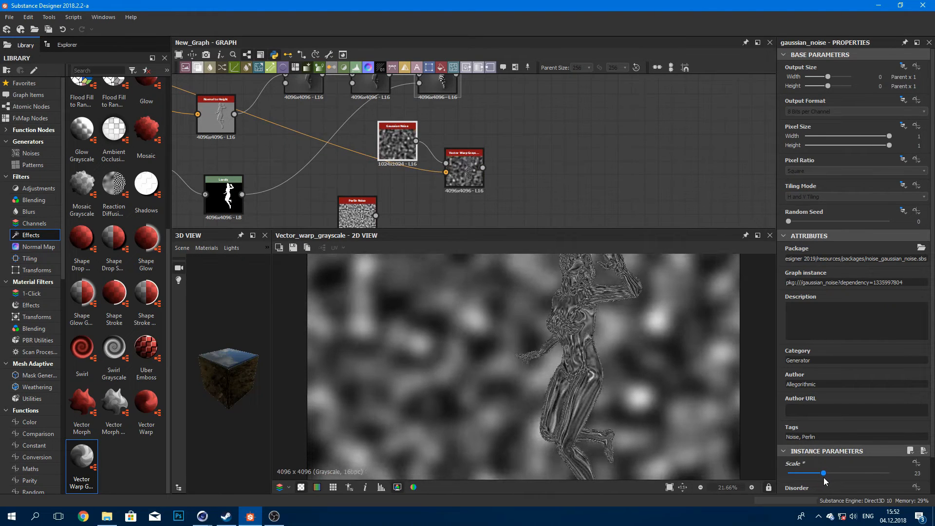
Step: Add a fourth Blend after the third one, with the warped Gaussian Noise as foreground and Max (Lighten) blending mode
middle_drag(588, 210, 540, 235)
click(389, 95)
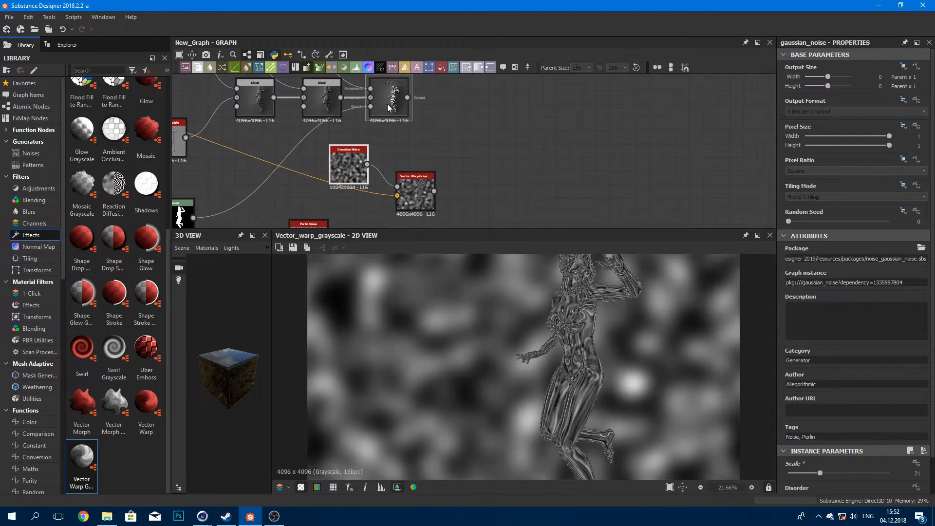
click(199, 68)
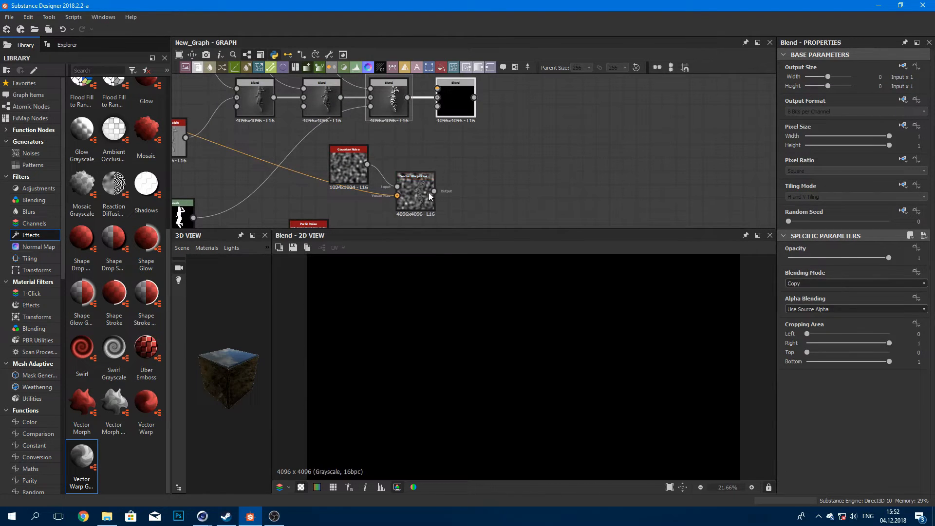
drag(433, 191, 437, 89)
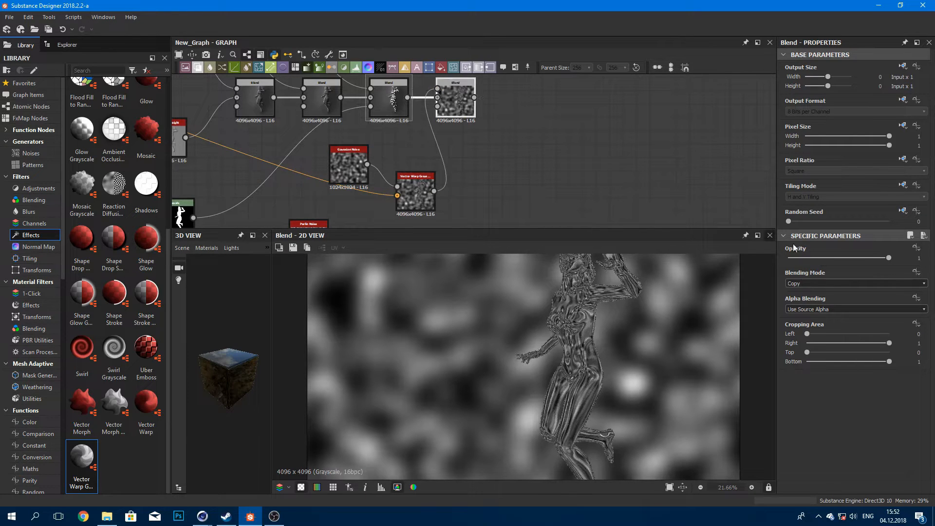
click(803, 283)
click(804, 287)
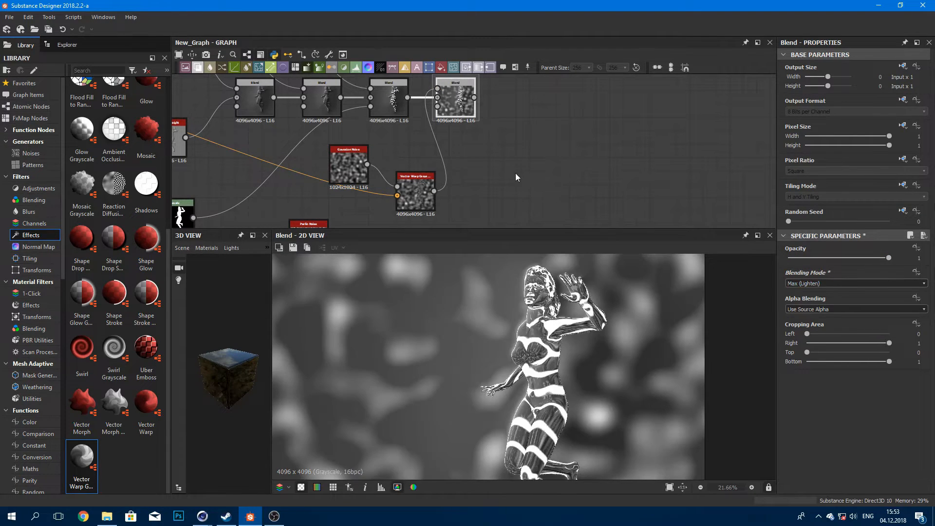
Step: Move the Perlin Noise and Moisture Noise nodes up beneath the Gaussian Noise branch and inspect the blended figure up close
middle_drag(493, 160, 444, 129)
scroll(433, 155, down, 2)
middle_drag(356, 133, 348, 125)
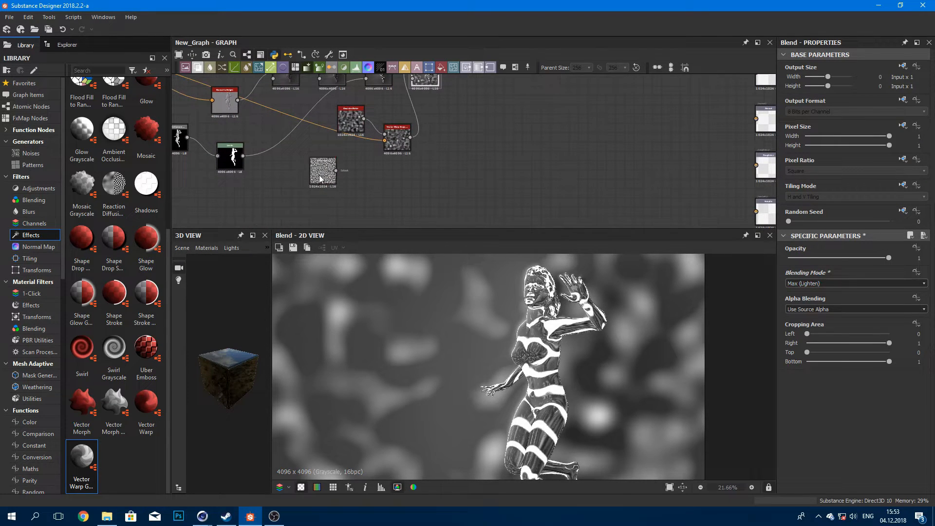
drag(321, 174, 353, 187)
scroll(380, 174, down, 1)
middle_drag(387, 175, 368, 162)
scroll(401, 179, down, 3)
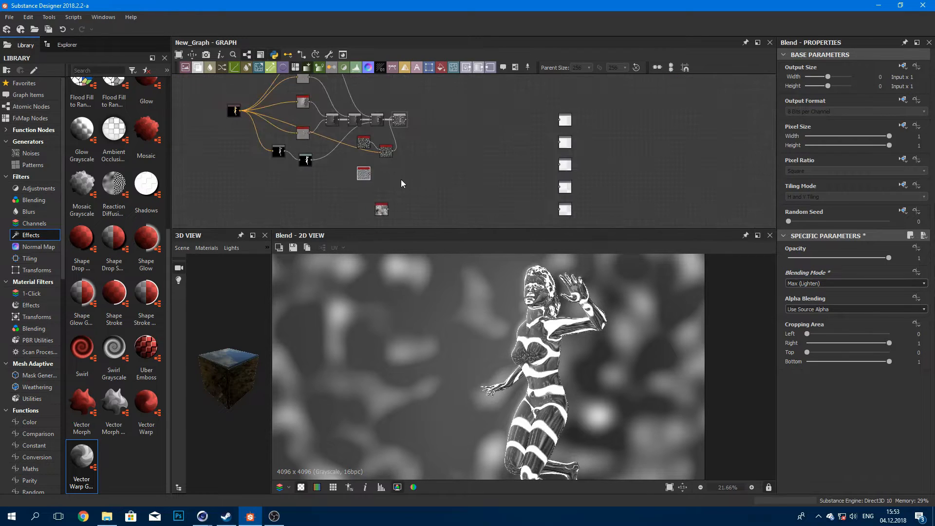
scroll(401, 183, up, 2)
drag(381, 220, 404, 183)
scroll(545, 329, up, 3)
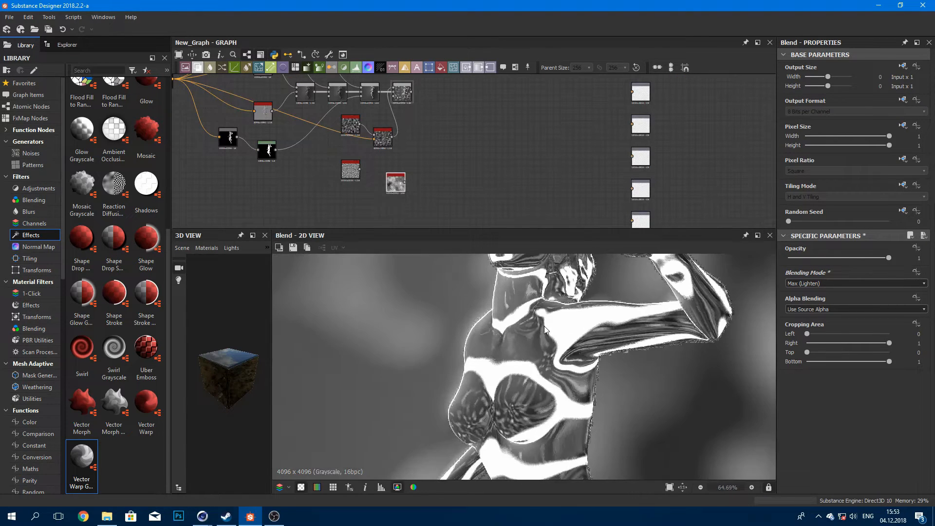
scroll(544, 329, down, 5)
Step: Duplicate the Gaussian branch's Vector Warp Grayscale node and place the copy beside Perlin Noise and Moisture Noise
middle_drag(453, 176, 406, 206)
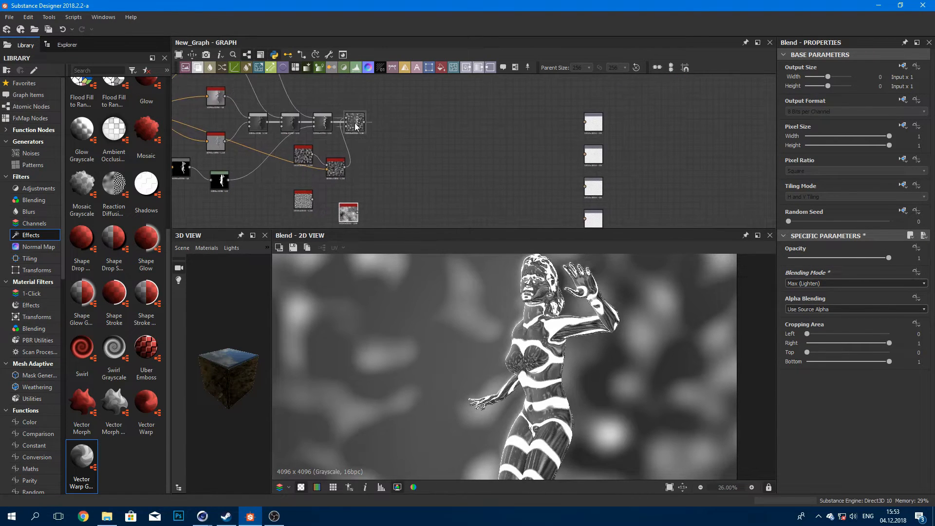
drag(364, 122, 440, 133)
click(336, 171)
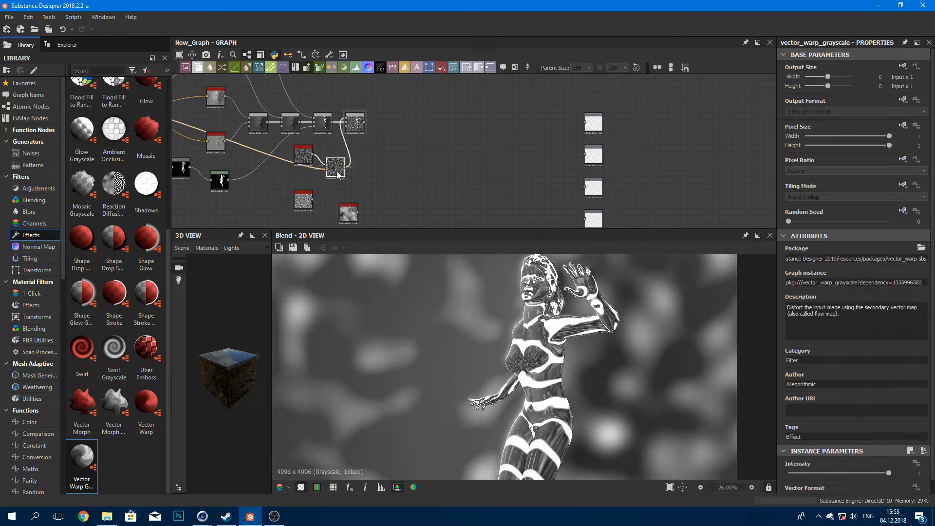
key(ctrl+c)
key(ctrl+v)
drag(475, 150, 403, 170)
scroll(376, 175, up, 2)
scroll(380, 173, down, 2)
scroll(409, 156, up, 2)
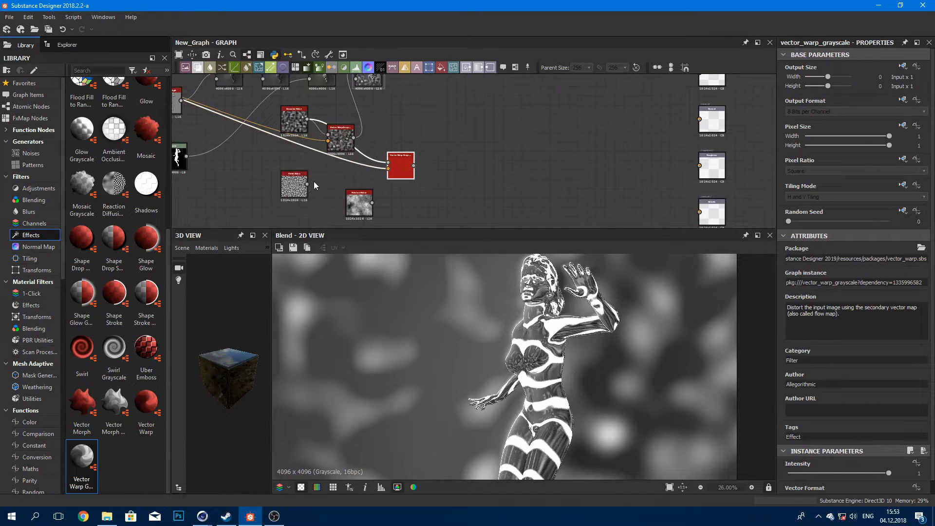
Step: Feed Perlin Noise into the copied Vector Warp Grayscale, preview it, and set its intensity to 0.1
double_click(397, 163)
scroll(812, 401, down, 1)
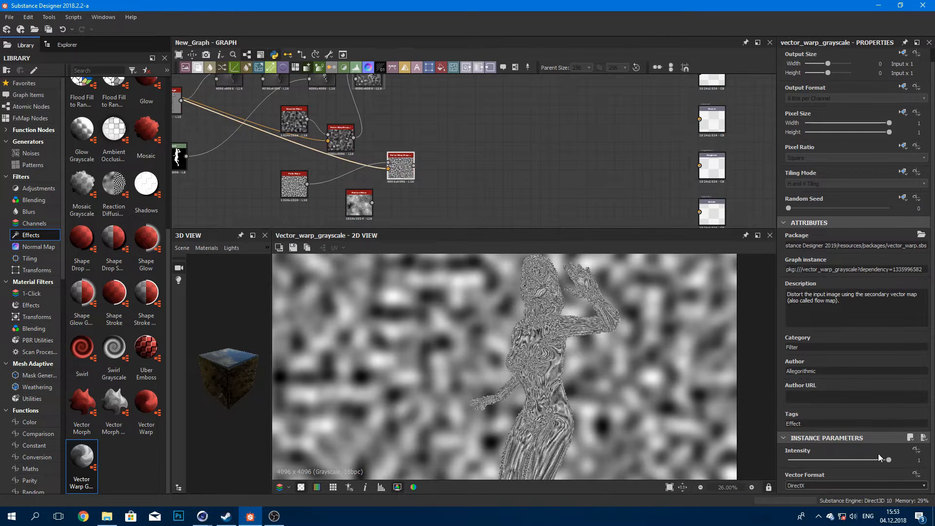
drag(881, 462, 800, 476)
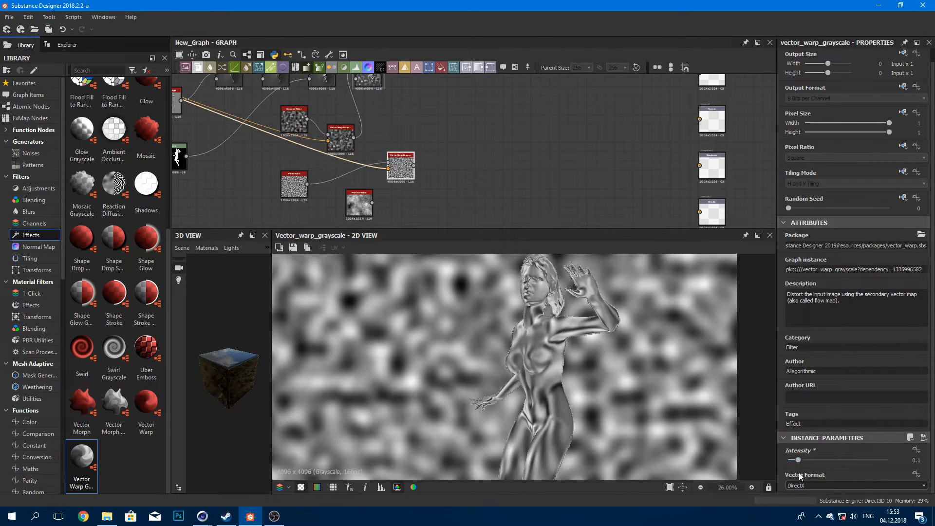
Step: Add a fifth Blend after the fourth, with the warped Perlin Noise as foreground and Multiply blending mode
middle_drag(379, 143, 369, 167)
click(359, 98)
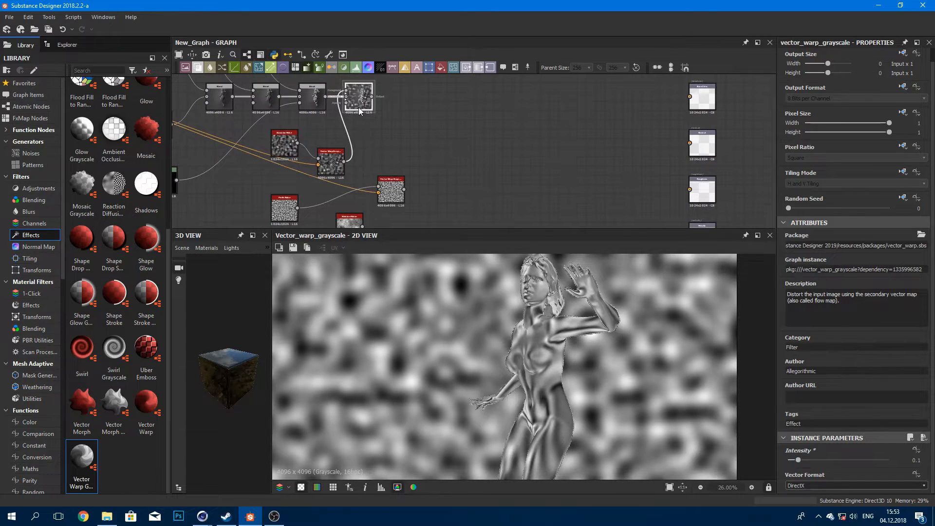
drag(404, 189, 406, 99)
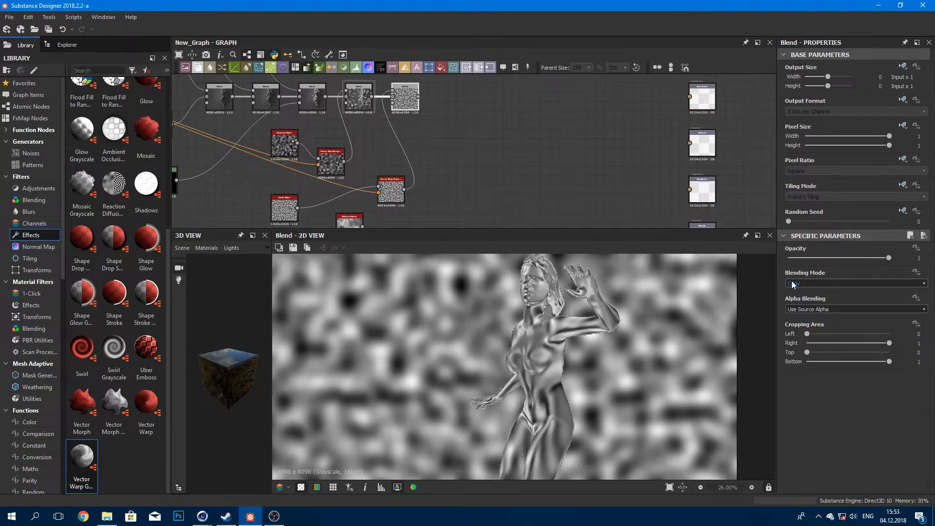
scroll(793, 285, down, 1)
scroll(793, 284, down, 1)
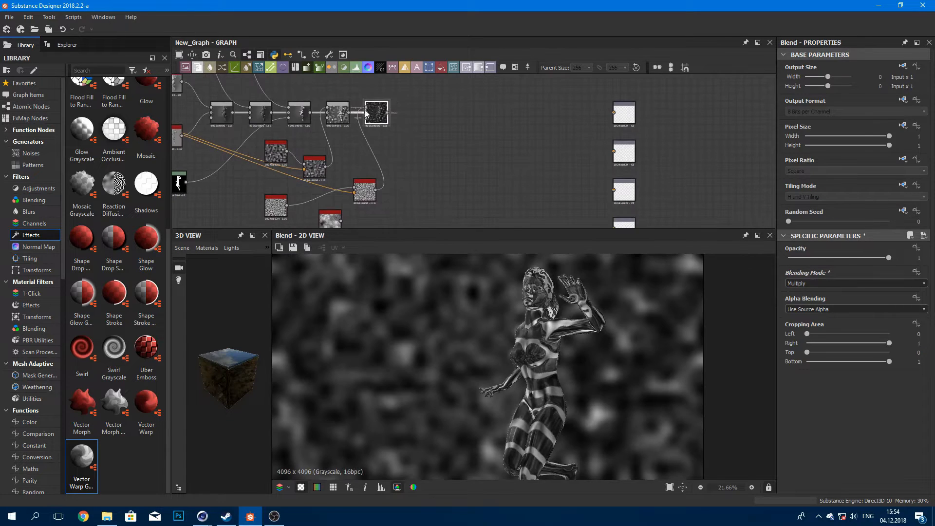
Step: Duplicate the Perlin branch's Vector Warp Grayscale node, place the copy beside it, and feed Moisture Noise into the copy
click(364, 190)
key(ctrl+d)
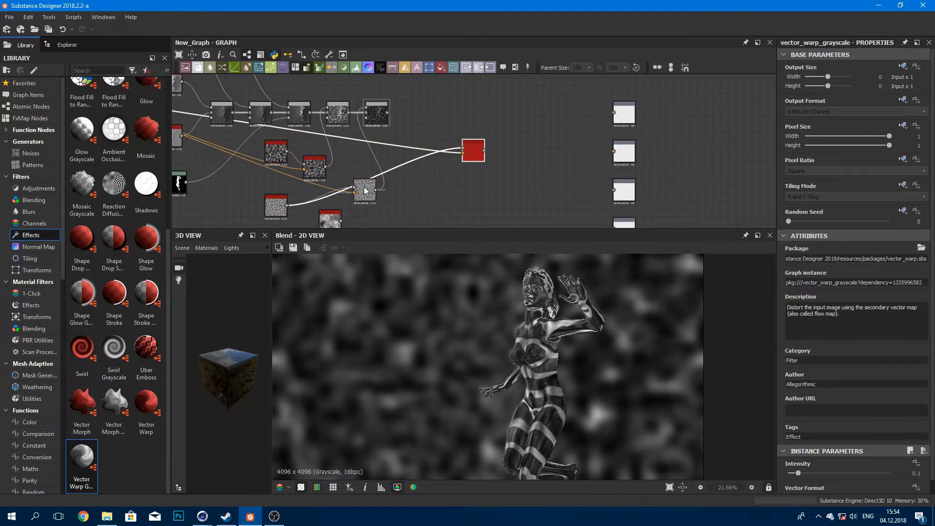
drag(471, 161, 423, 201)
middle_drag(342, 227, 340, 191)
drag(423, 156, 423, 156)
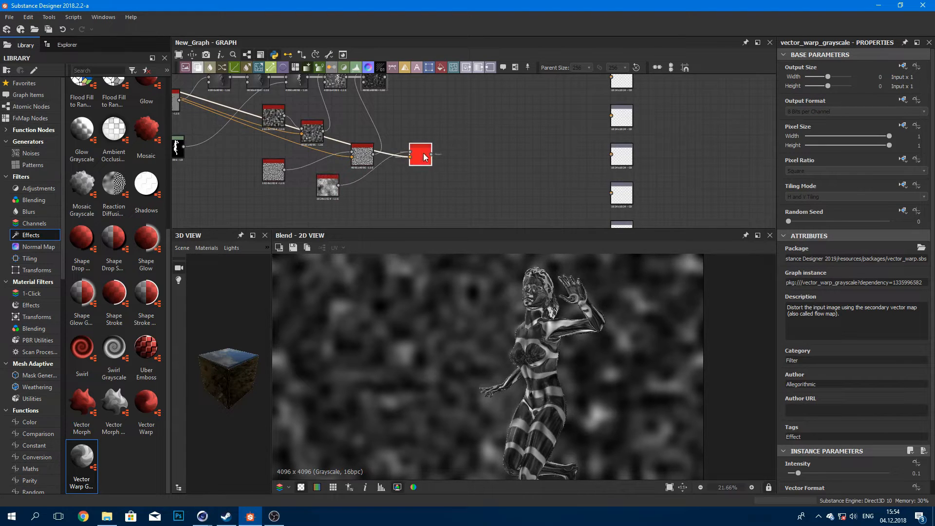
middle_drag(425, 157, 398, 184)
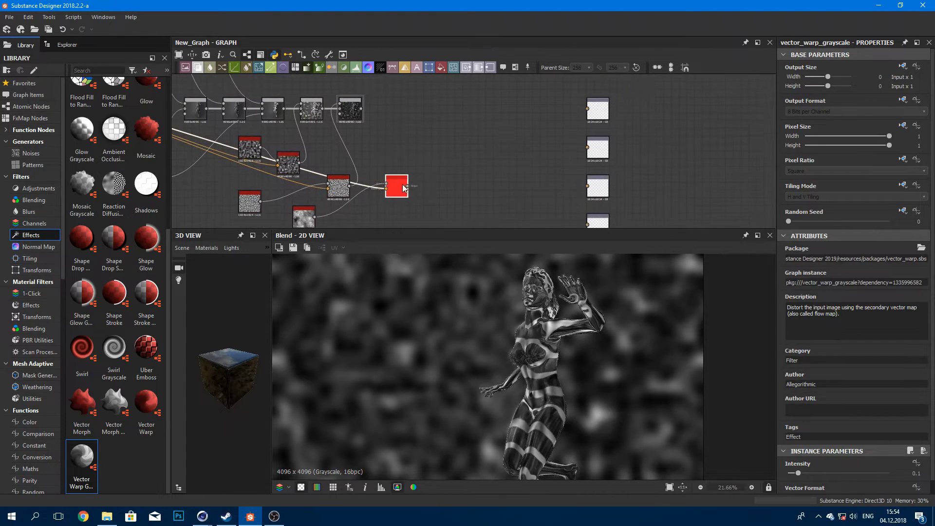
Step: Preview the warped Moisture Noise and set its Vector Warp Grayscale intensity to 0.5
double_click(396, 186)
scroll(611, 337, up, 2)
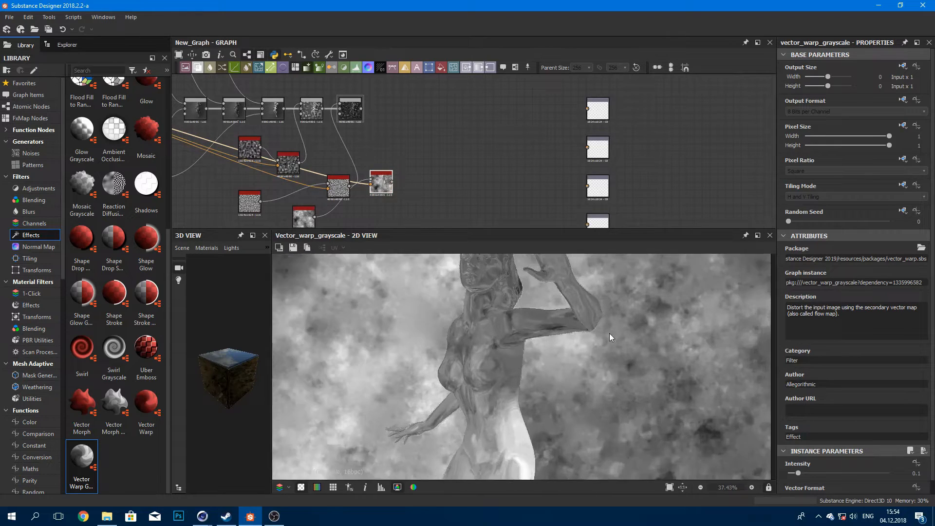
scroll(611, 337, up, 1)
drag(798, 473, 839, 474)
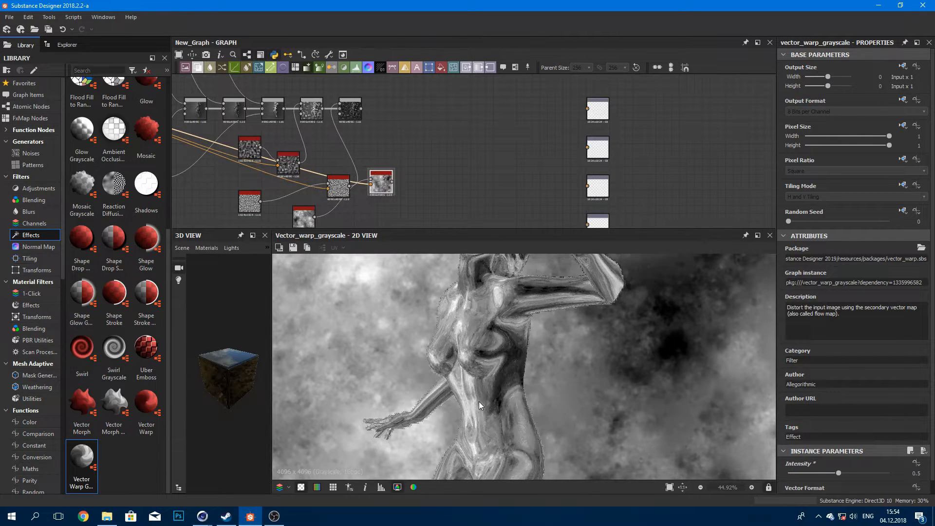
Step: Add a sixth Blend after the fifth, with the warped Moisture Noise as its foreground input
middle_drag(480, 401, 508, 382)
scroll(515, 346, down, 1)
scroll(508, 375, down, 1)
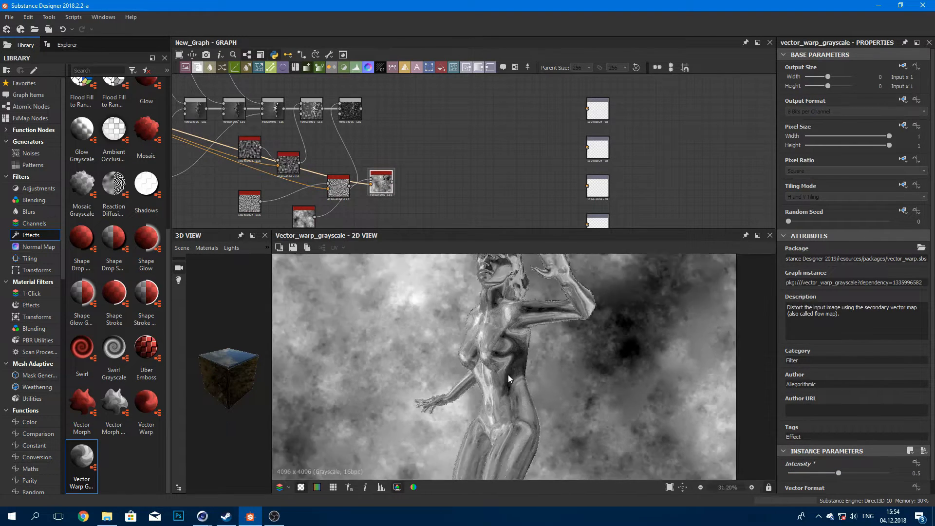
scroll(507, 375, down, 1)
click(350, 108)
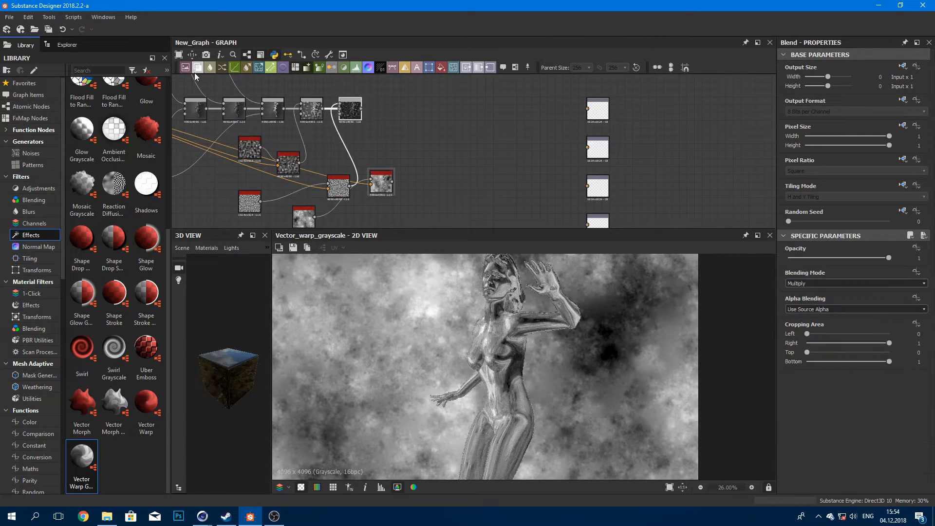
click(198, 68)
drag(393, 180, 385, 160)
drag(388, 114, 380, 113)
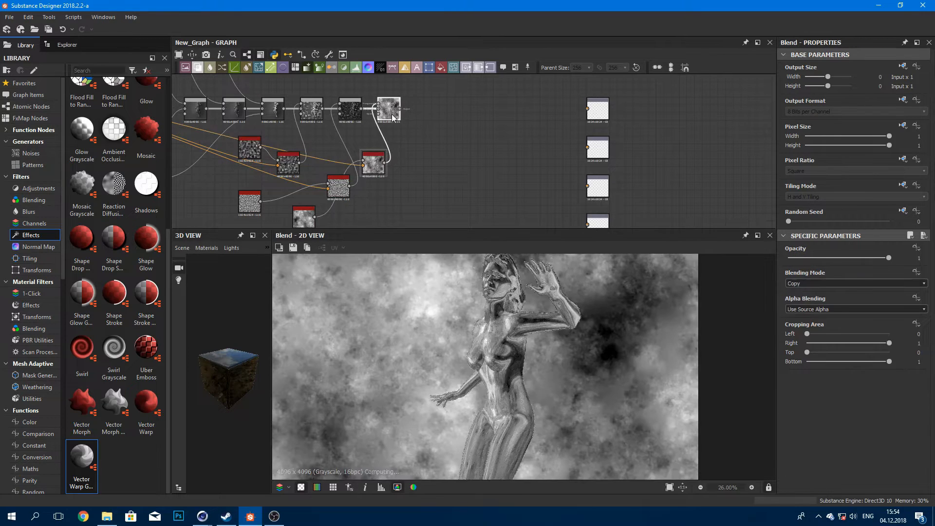
Step: Set the sixth Blend's blending mode to Multiply and inspect the result on the figure
scroll(797, 287, down, 4)
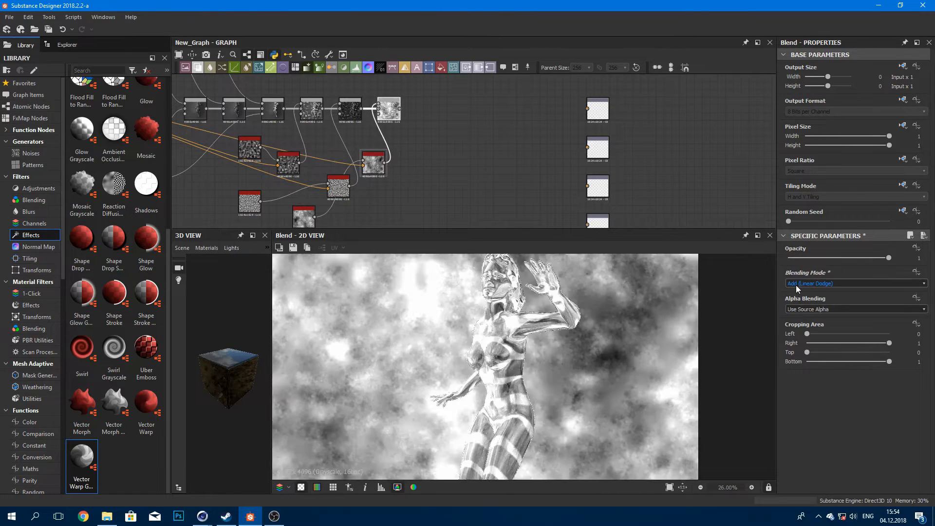
scroll(797, 288, up, 1)
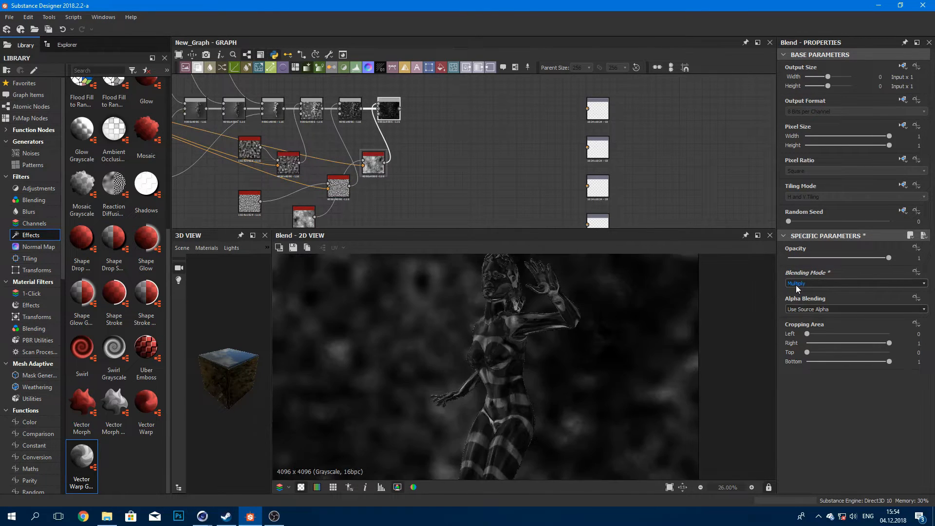
scroll(521, 279, up, 5)
middle_drag(516, 274, 511, 316)
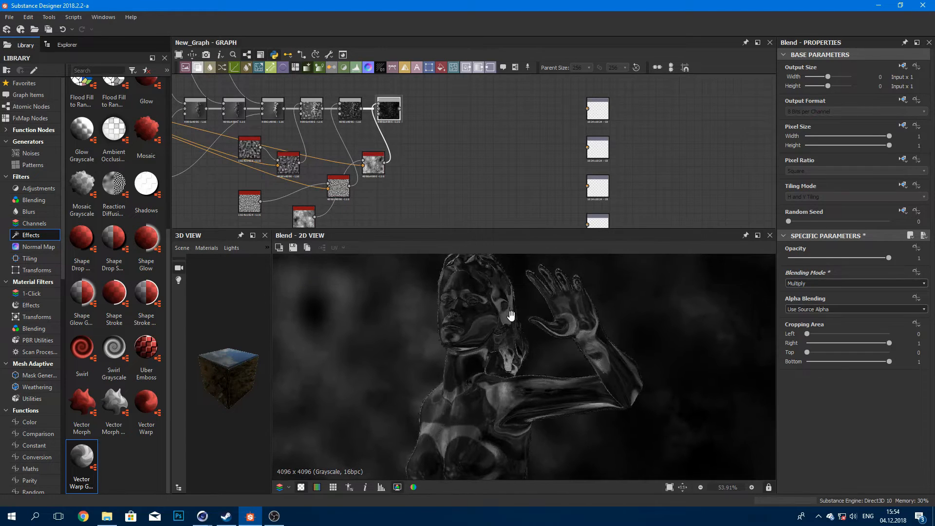
scroll(524, 324, down, 3)
scroll(524, 323, down, 5)
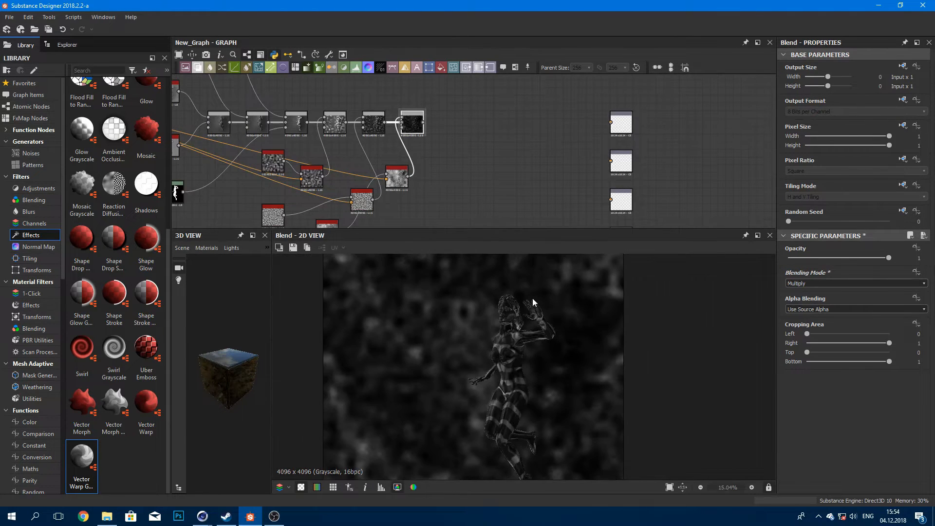
Step: Move the whole node network together, farther away from the graph's output nodes
scroll(373, 116, down, 6)
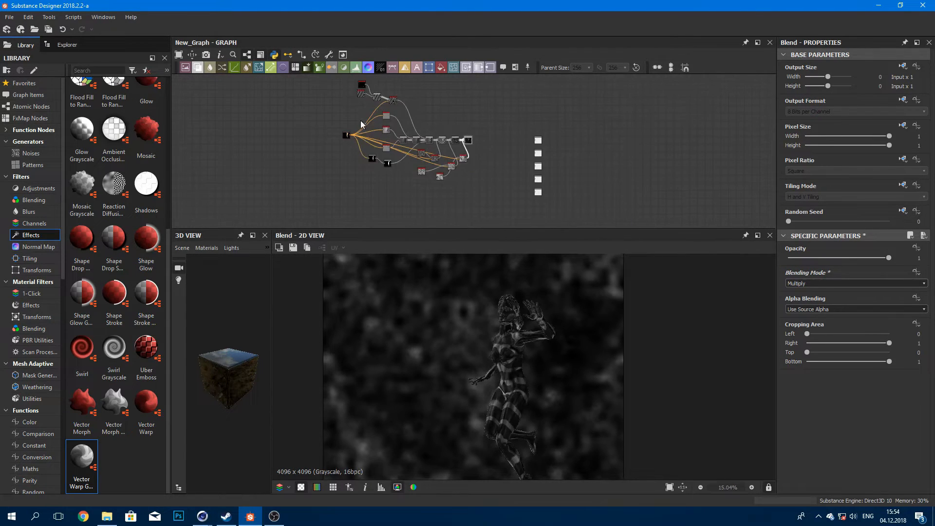
drag(371, 119, 477, 199)
drag(469, 142, 345, 150)
click(381, 111)
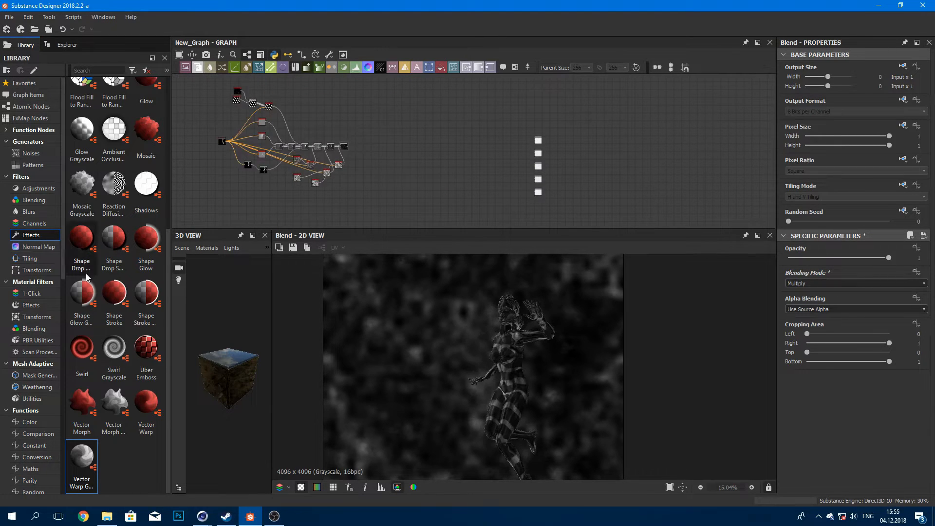
Step: Add a Tile Sampler Color pattern node above the network and set its X Amount and Y Amount to 316
click(34, 165)
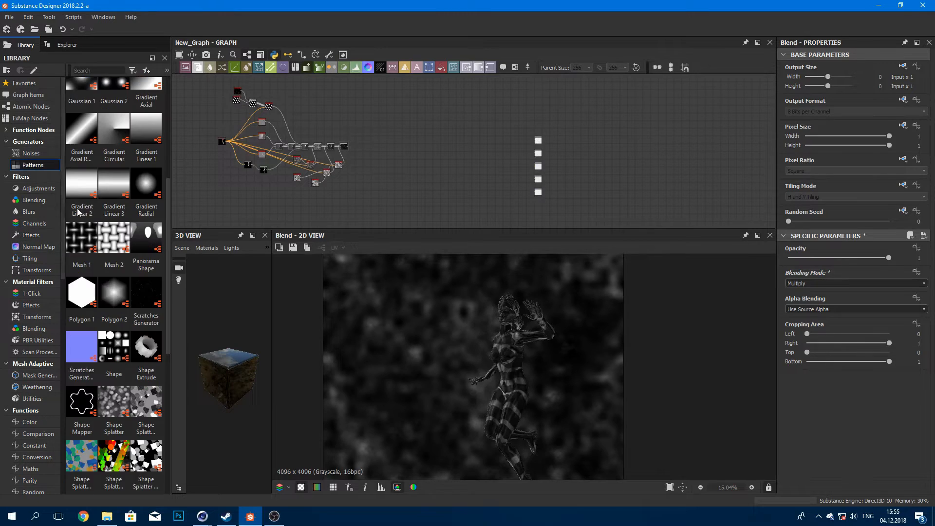
scroll(101, 405, down, 5)
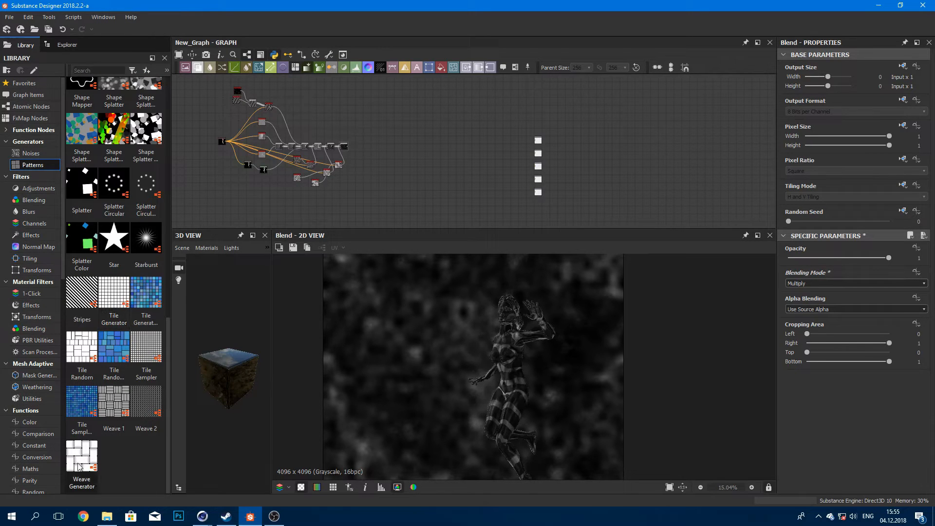
drag(88, 408, 340, 128)
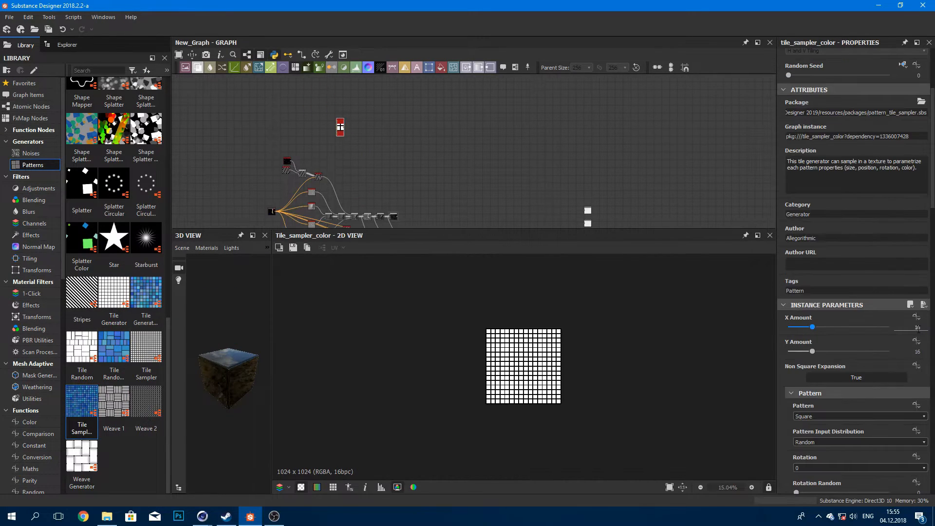
click(916, 327)
click(916, 352)
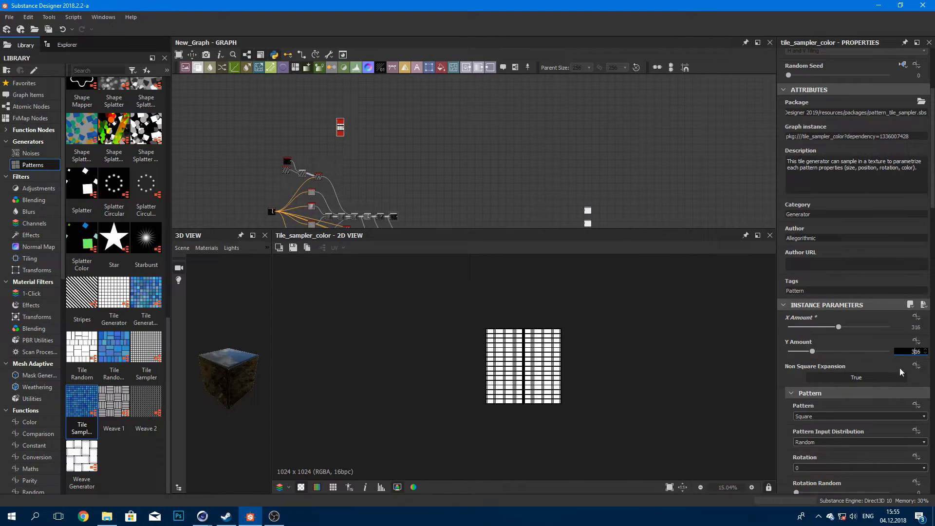
text(3)
key(Return)
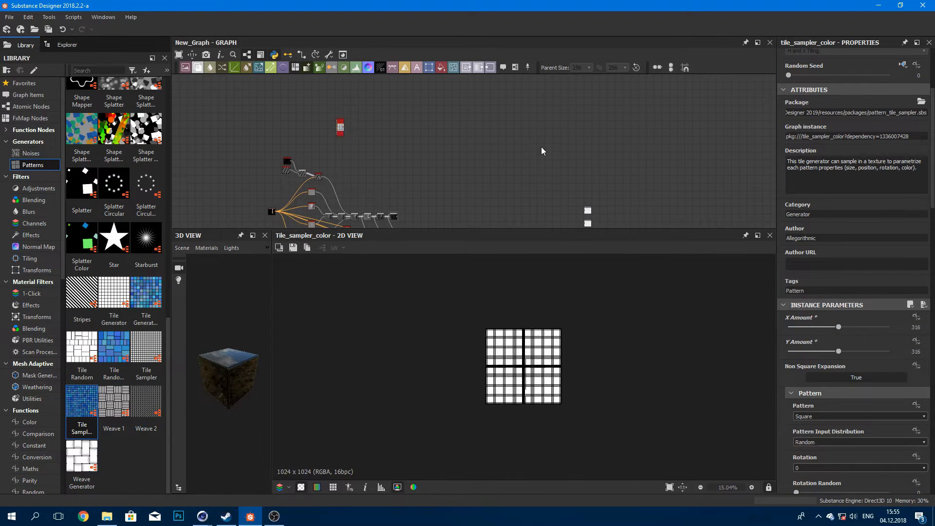
scroll(521, 332, up, 5)
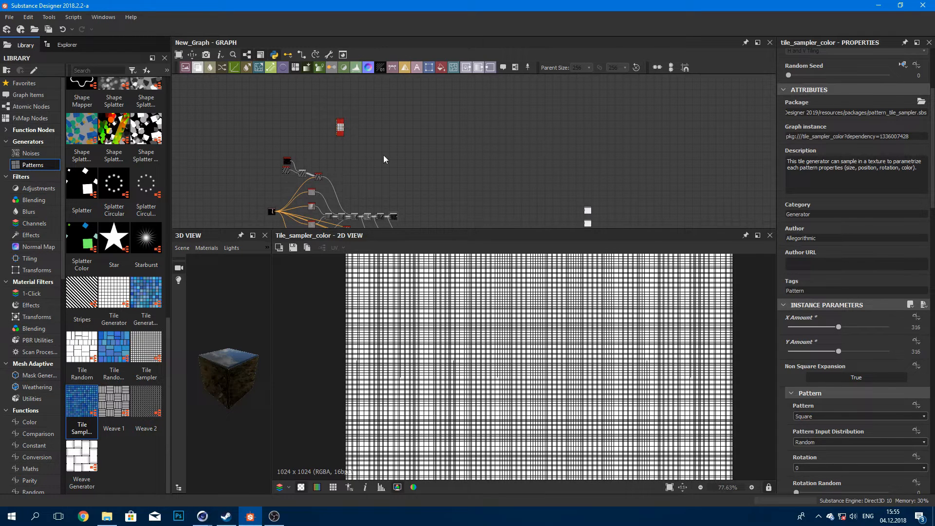
Step: Connect the silhouette mask to the Tile Sampler Color's mask map input and the normal render to its vector map input
scroll(288, 212, up, 4)
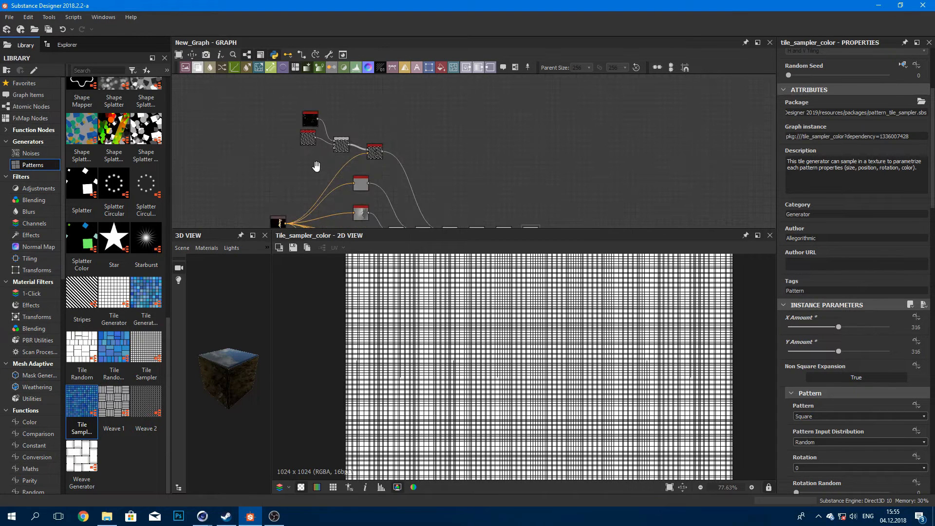
middle_drag(316, 167, 317, 203)
scroll(361, 94, up, 4)
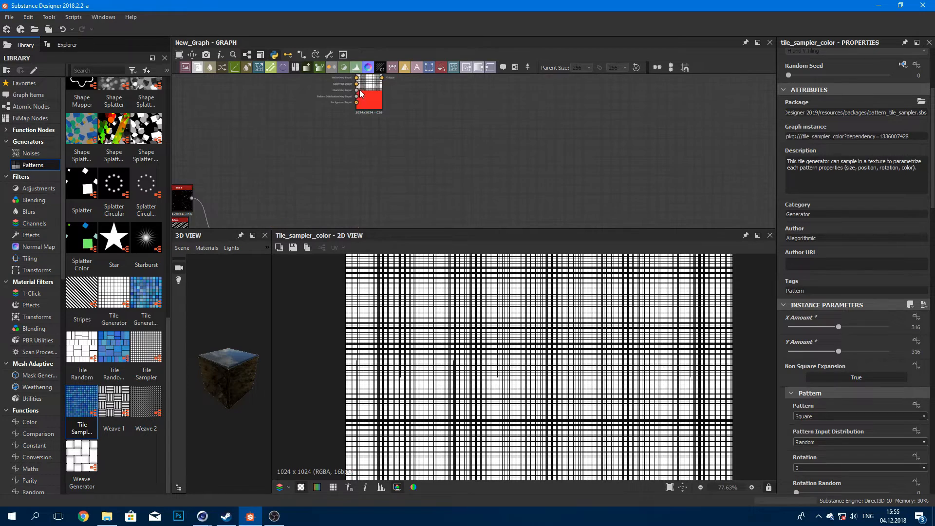
scroll(361, 93, up, 2)
scroll(359, 90, down, 8)
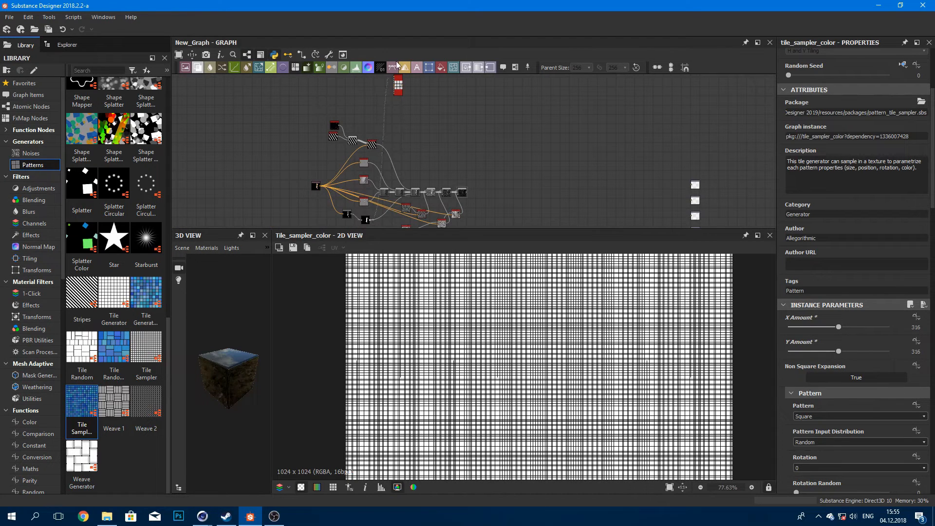
scroll(396, 101, down, 5)
scroll(379, 169, up, 7)
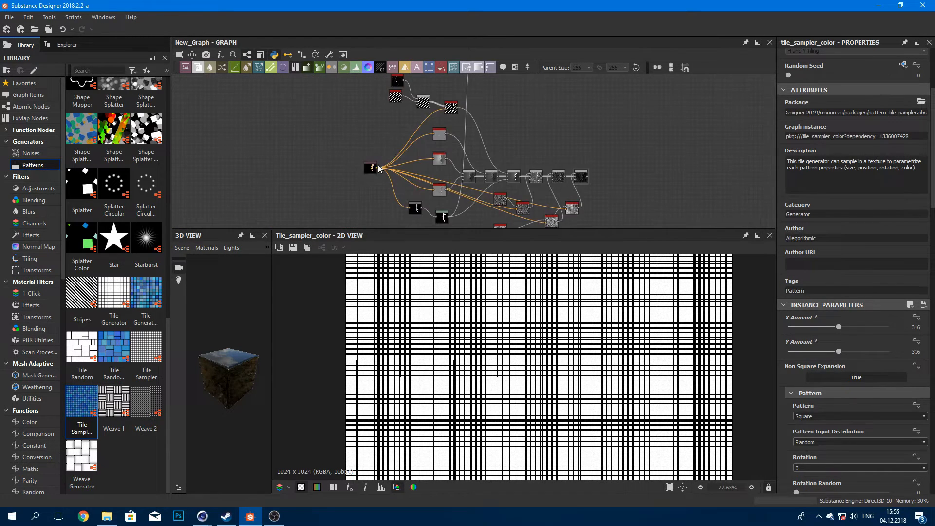
mouse_move(413, 126)
mouse_down()
mouse_move(433, 105)
mouse_move(423, 145)
mouse_move(423, 127)
mouse_up()
scroll(432, 105, down, 5)
scroll(423, 141, up, 8)
scroll(423, 127, down, 5)
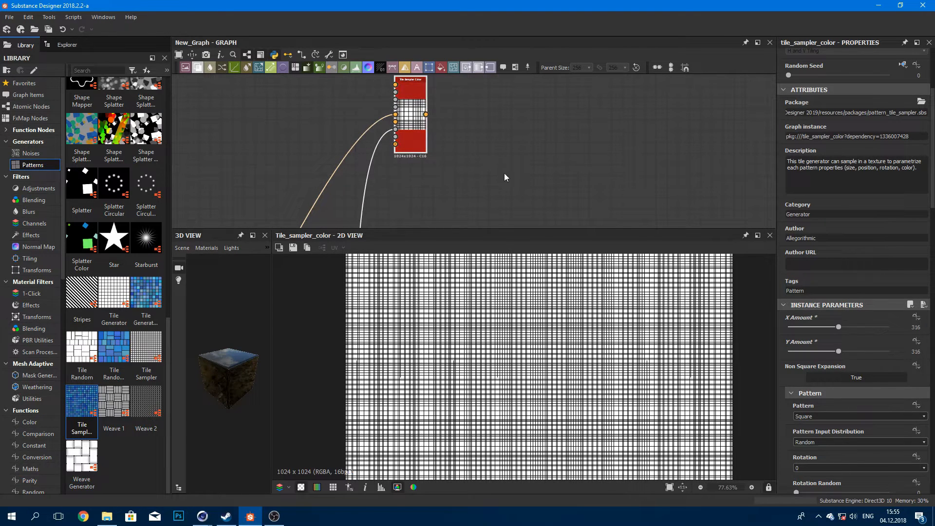
Step: Set the tile sampler's Scale to 0.52 and its Scale Vector Map Multiplier to 0.96
scroll(811, 236, down, 4)
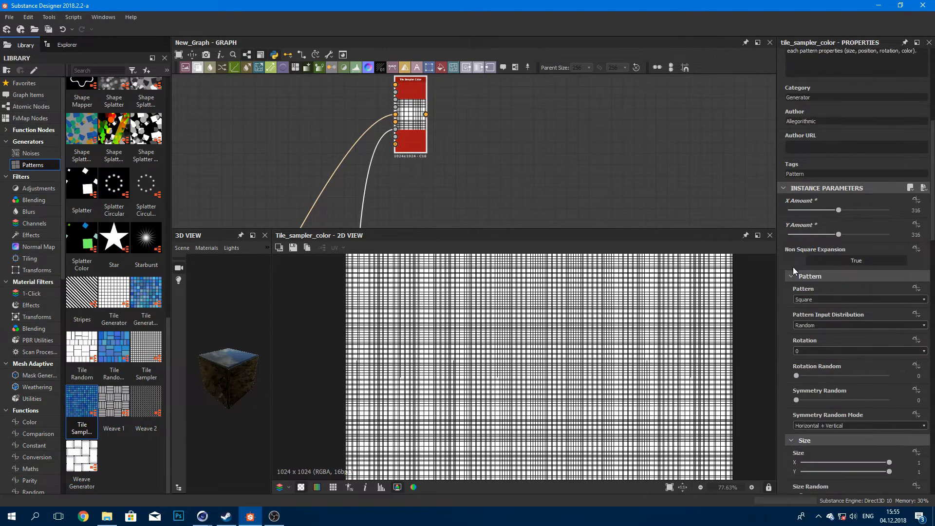
scroll(782, 276, down, 5)
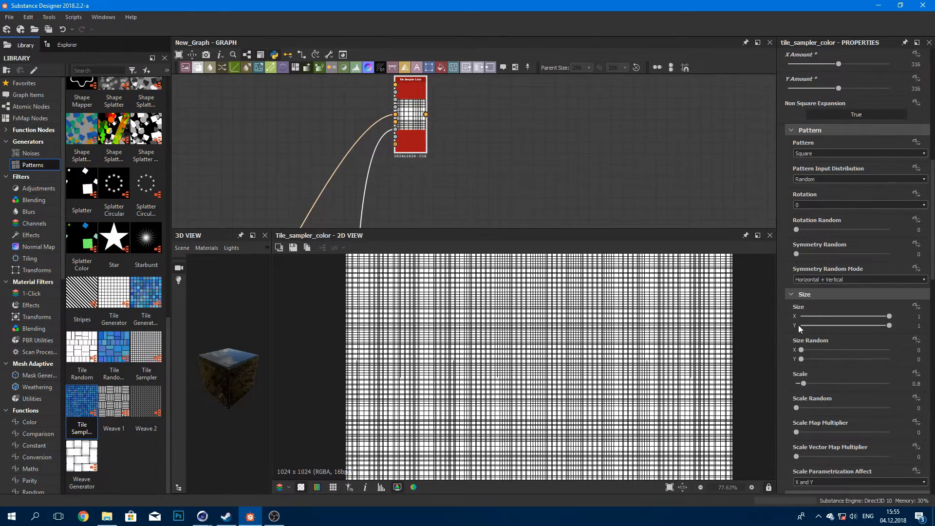
drag(803, 384, 801, 386)
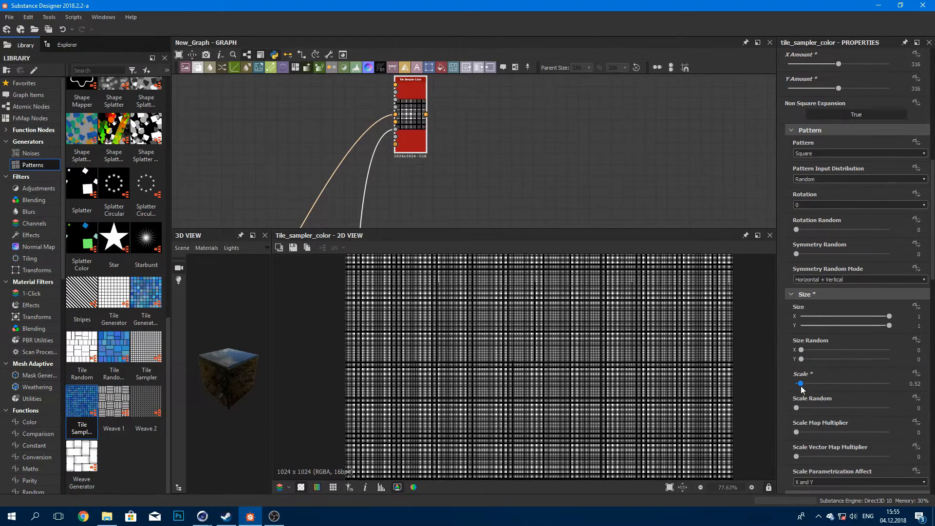
scroll(653, 345, down, 2)
scroll(557, 360, up, 3)
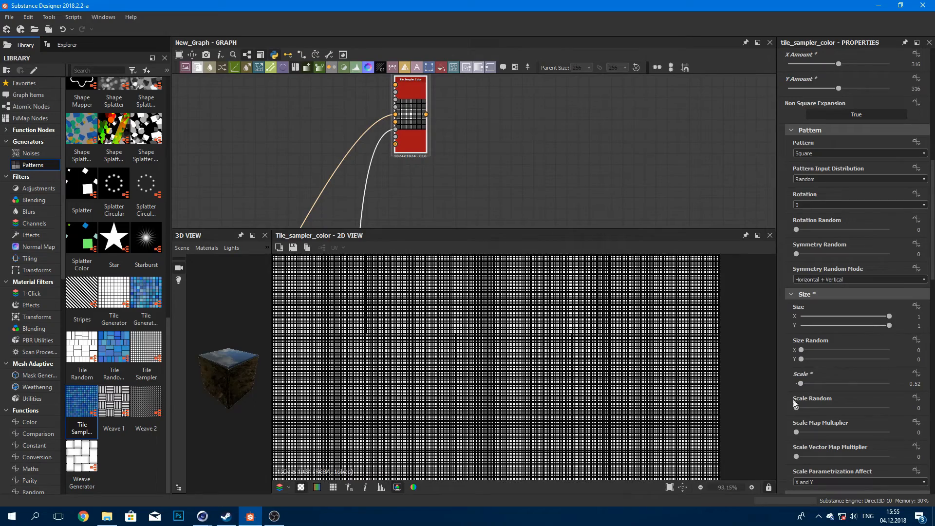
scroll(792, 371, down, 3)
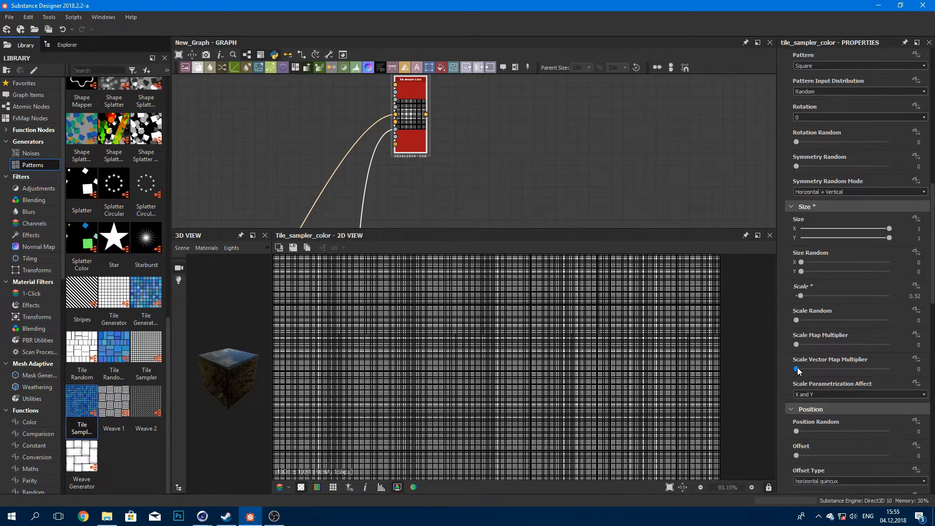
drag(796, 369, 886, 368)
scroll(622, 358, up, 4)
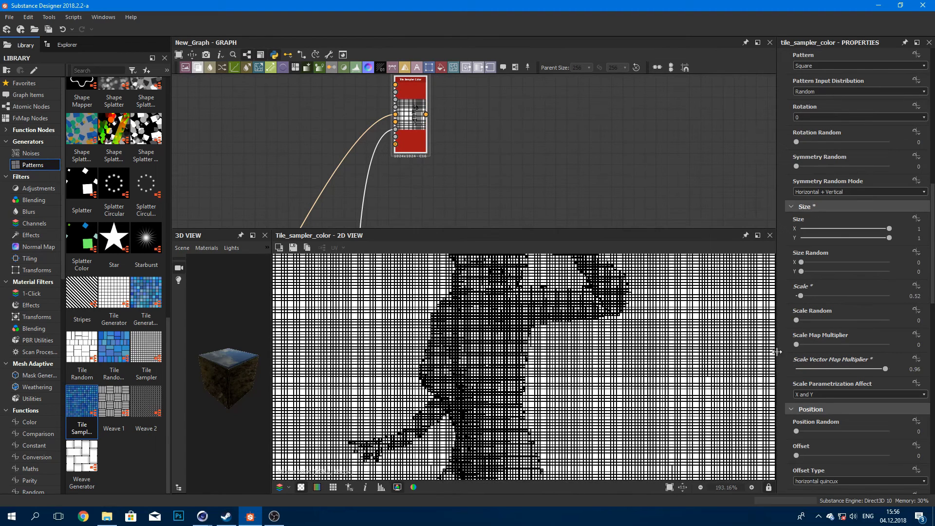
scroll(449, 325, up, 4)
Step: Set the tile sampler's Offset and Position Random to 0.21 and its rotation Vector Map Multiplier to 1
scroll(828, 376, down, 5)
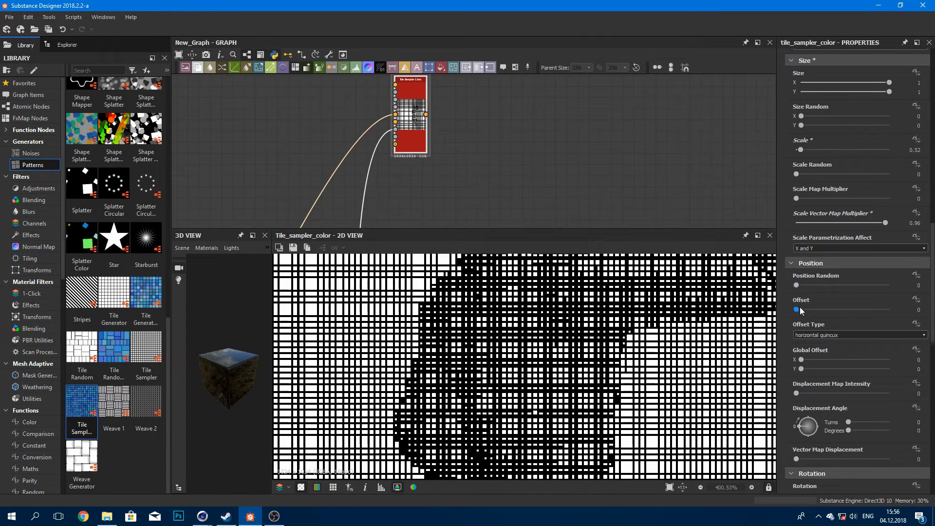
drag(800, 309, 798, 285)
scroll(786, 307, down, 5)
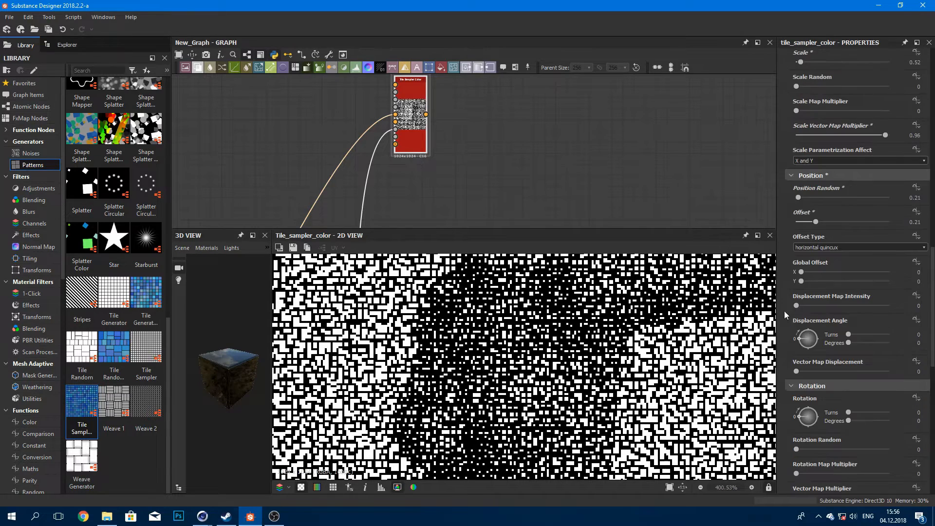
drag(796, 411, 890, 410)
Step: Set the tile sampler's Mask Map Threshold to 0.03 so tiles are limited to the figure
scroll(785, 373, down, 5)
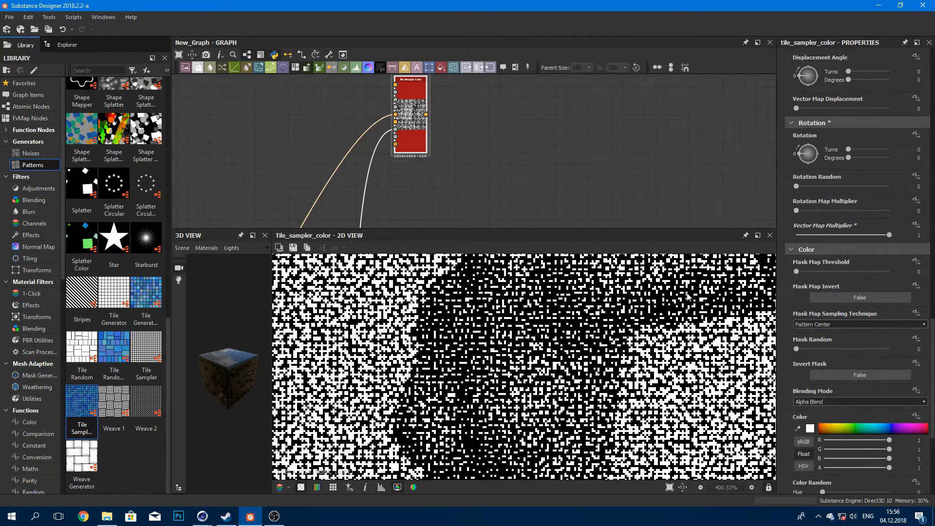
scroll(664, 306, down, 3)
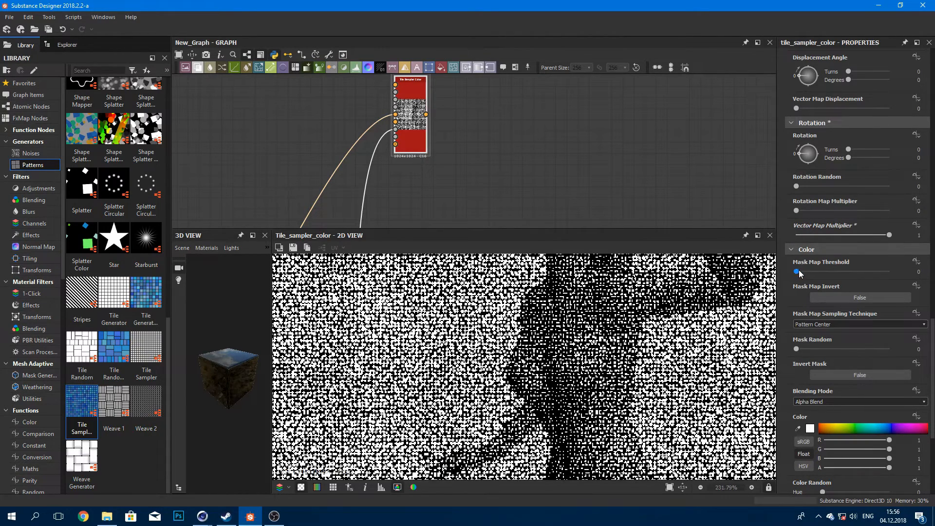
drag(797, 273, 800, 274)
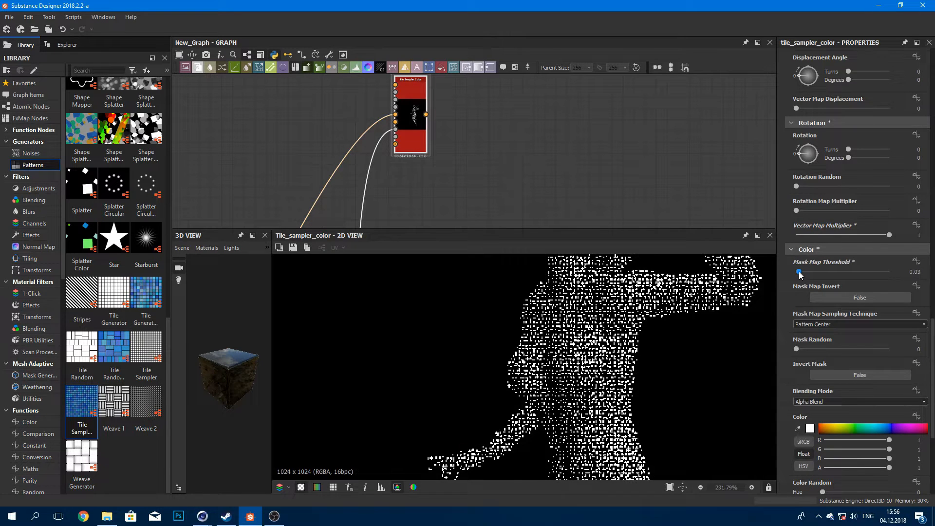
scroll(638, 350, down, 3)
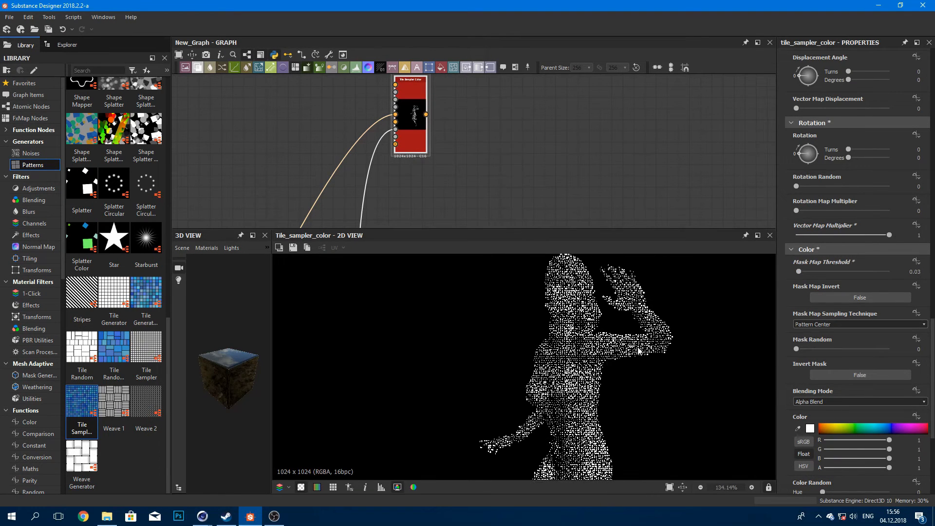
Step: Set the tile sampler's Color Random to hue 1, saturation 0.99 and luminance 0.86
scroll(790, 309, down, 3)
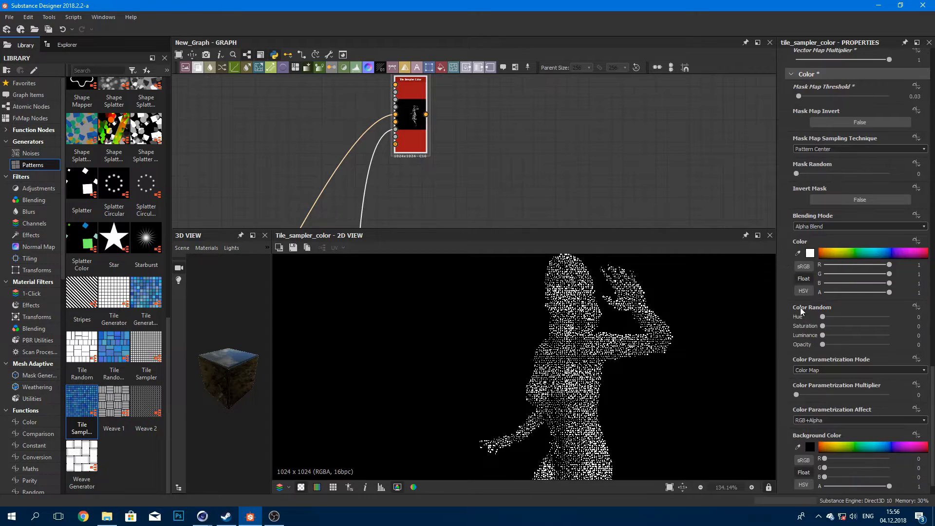
drag(823, 317, 907, 320)
drag(822, 326, 889, 326)
drag(823, 335, 882, 340)
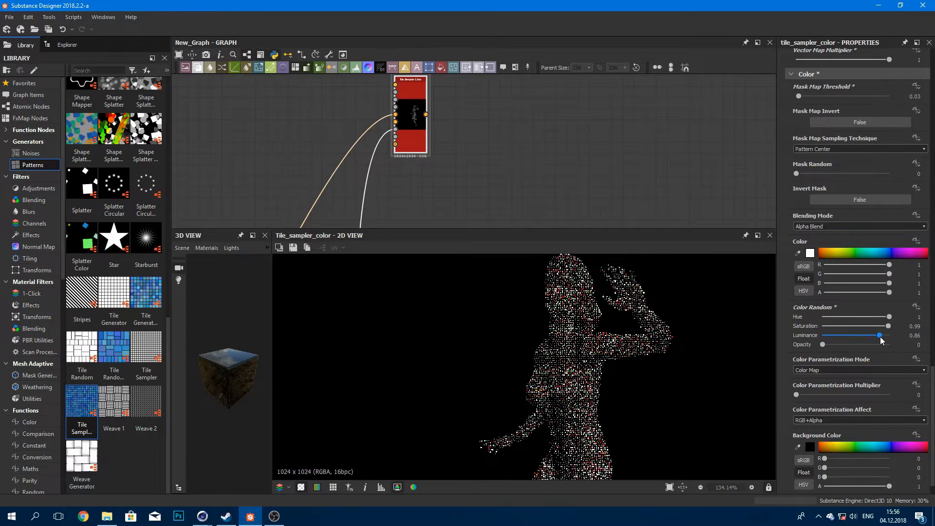
scroll(631, 293, down, 4)
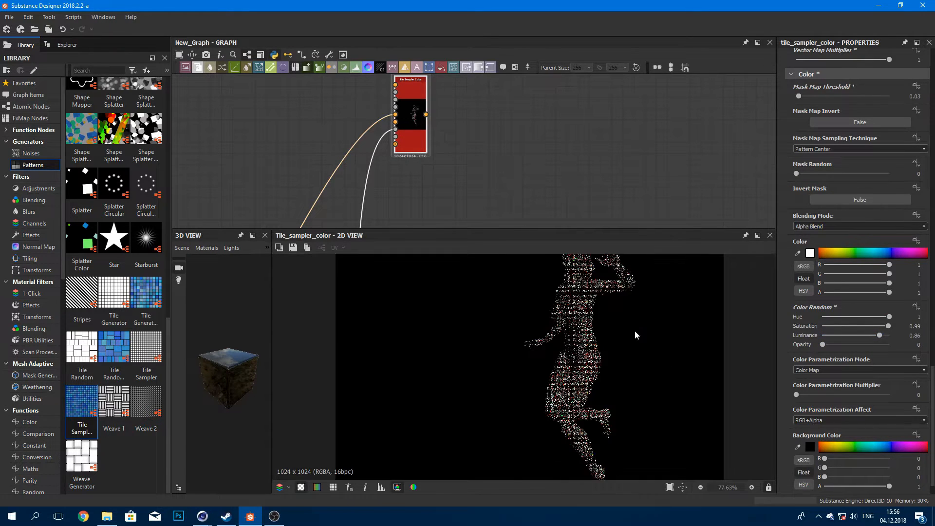
Step: Examine the colored tile pattern over the figure, and preview the last Blend node of the stripe and noise chain
scroll(605, 297, up, 4)
scroll(529, 177, down, 3)
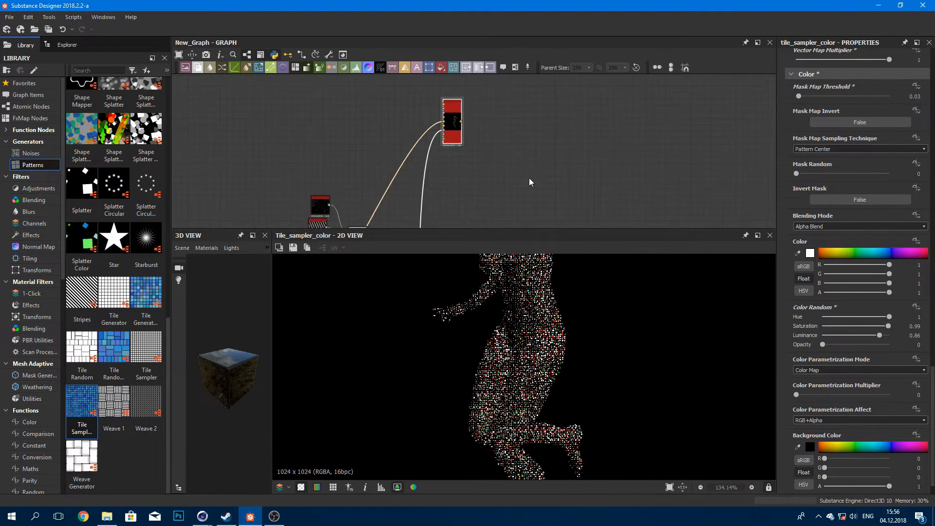
scroll(392, 146, up, 4)
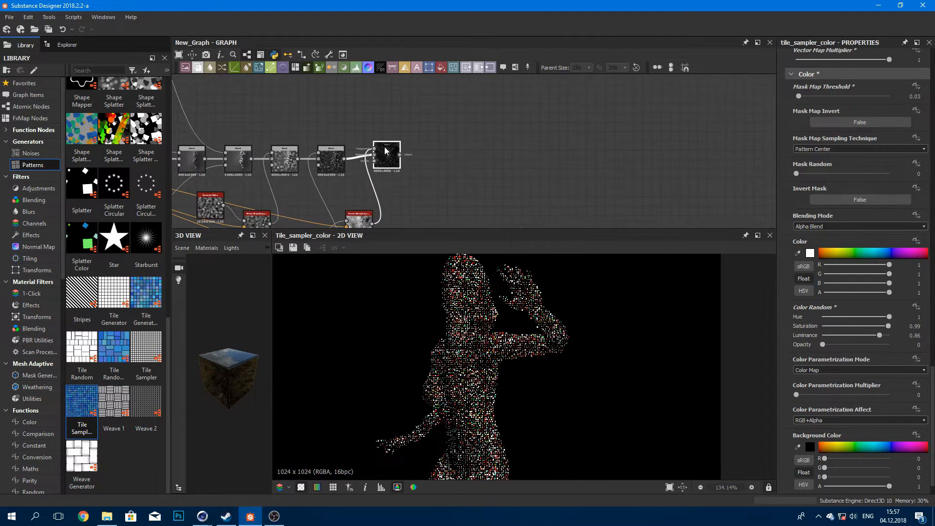
click(384, 147)
scroll(432, 289, down, 10)
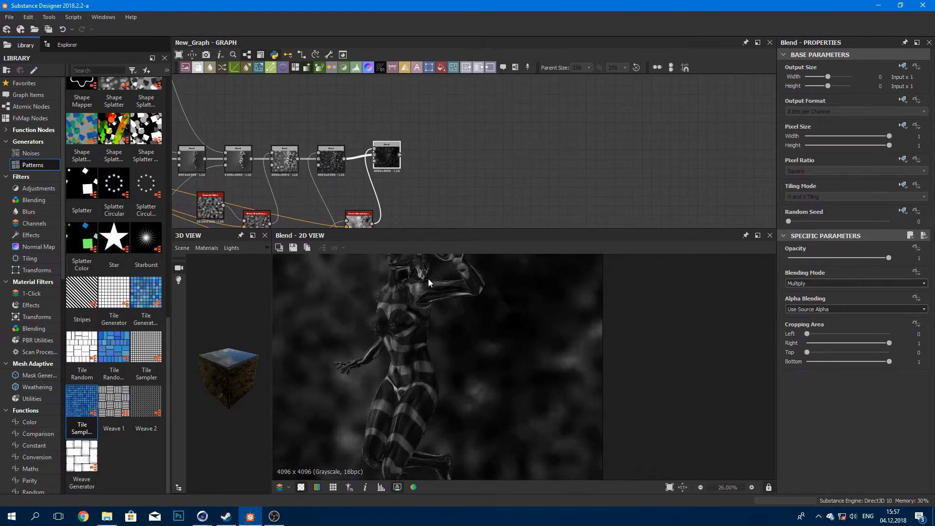
middle_drag(457, 305, 487, 308)
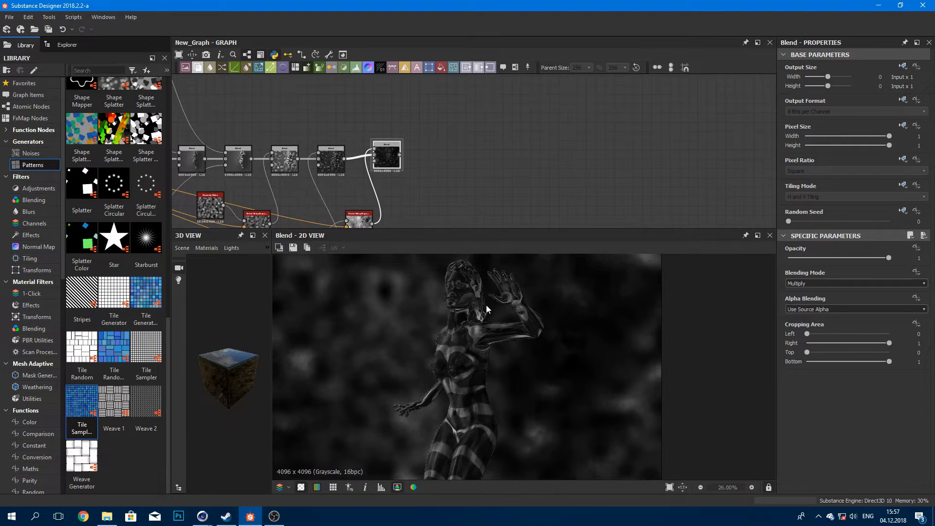
Step: Open the graph in New_Graph.sbs and copy its red, blue and white Gradient Map node
click(67, 44)
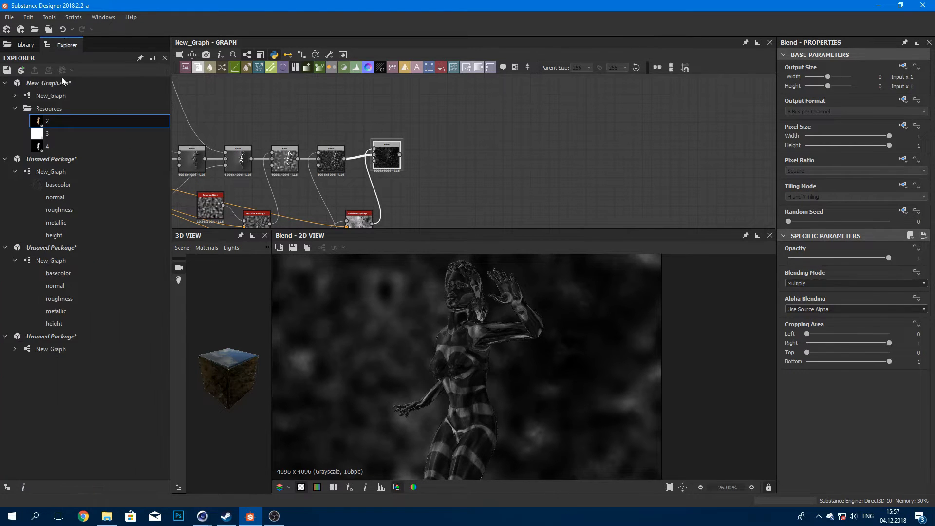
click(83, 97)
double_click(82, 97)
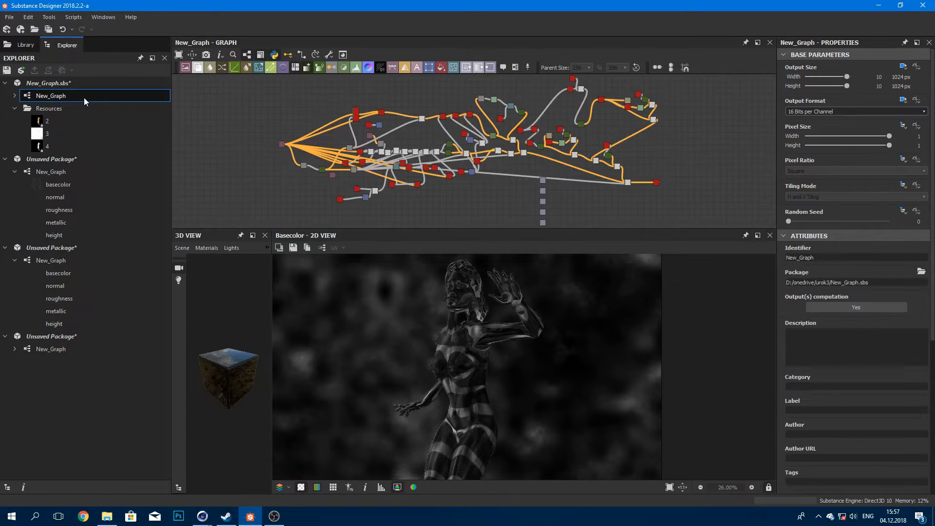
scroll(453, 144, up, 5)
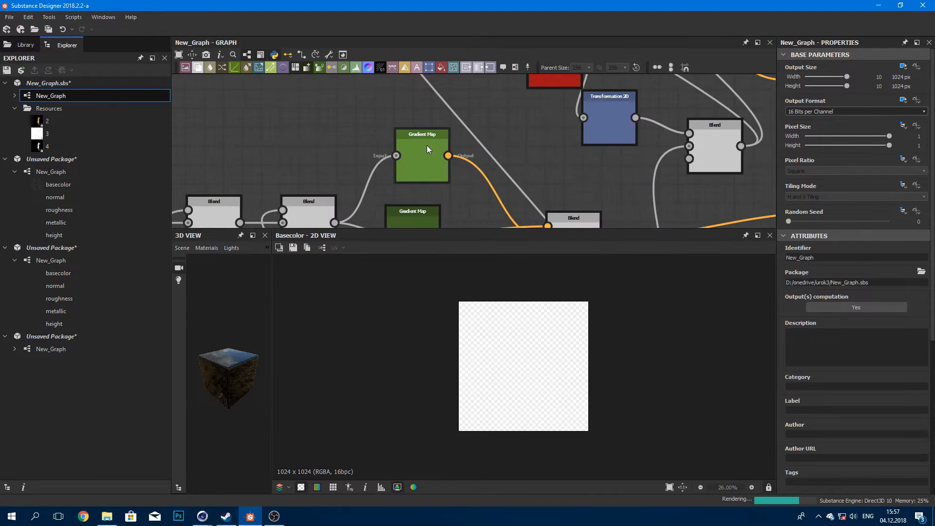
click(417, 156)
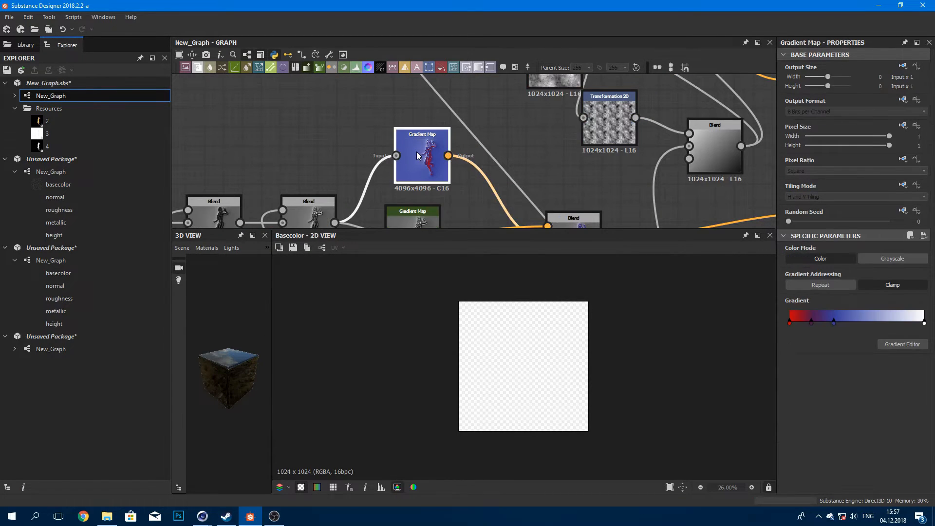
Step: Paste the Gradient Map into the last unsaved package's graph, connect it after the final Blend node and preview it
double_click(72, 344)
key(ctrl+v)
drag(421, 161, 458, 150)
click(473, 149)
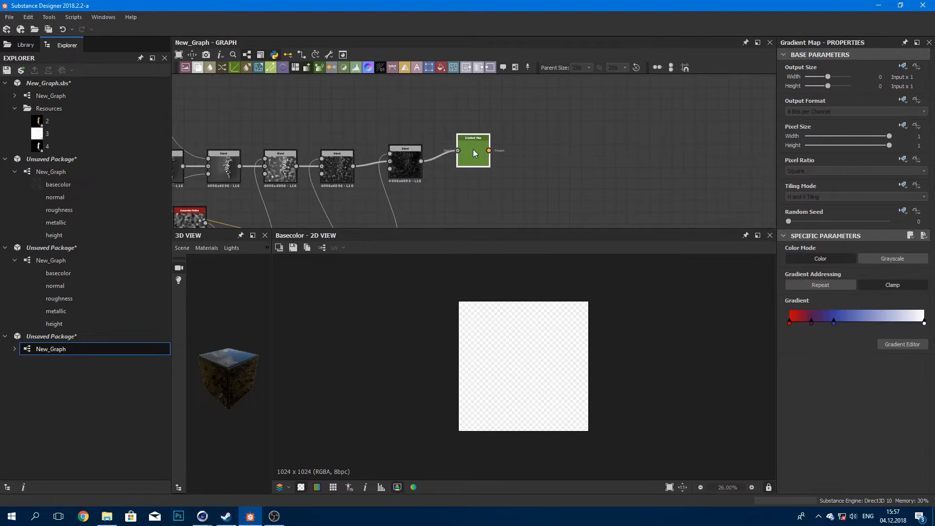
double_click(473, 153)
middle_drag(507, 196, 530, 180)
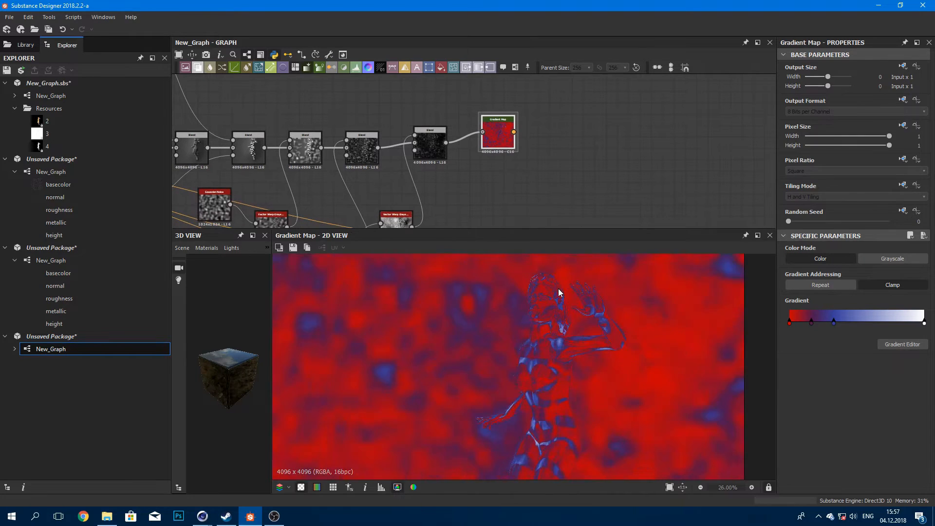
scroll(558, 288, up, 2)
middle_drag(523, 225, 516, 212)
Step: Insert a Curve node between the final Blend and the Gradient Map, with a curve point at 0.20, 0.35
drag(491, 124, 521, 125)
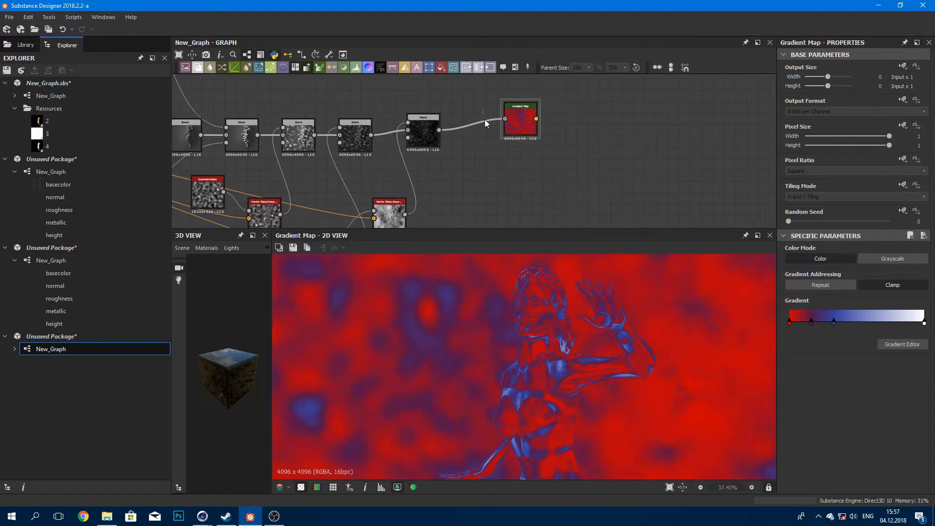
click(486, 123)
click(257, 68)
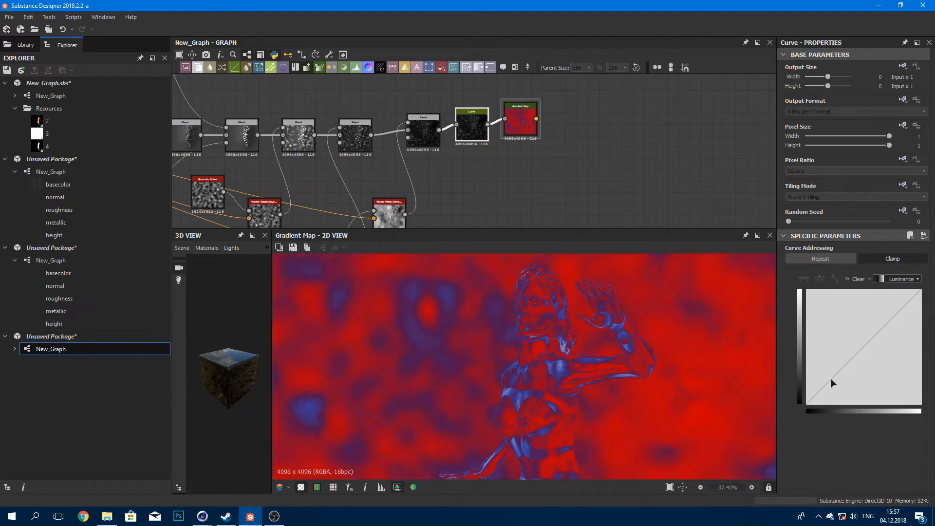
drag(832, 383, 830, 364)
scroll(584, 300, down, 2)
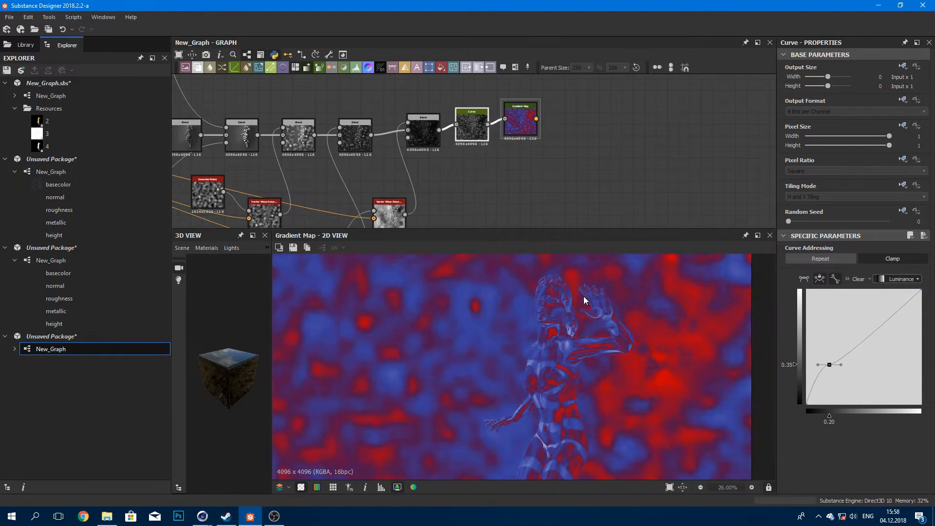
middle_drag(584, 316, 535, 288)
scroll(536, 286, up, 1)
Step: Add a second point to the curve and raise it to 0.39, 0.84 for stronger highlights
double_click(875, 330)
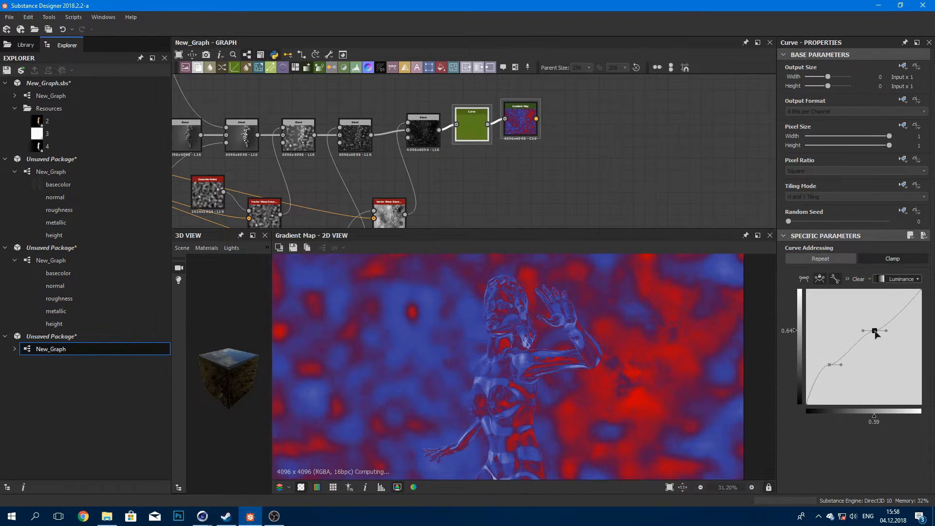
drag(875, 331, 851, 307)
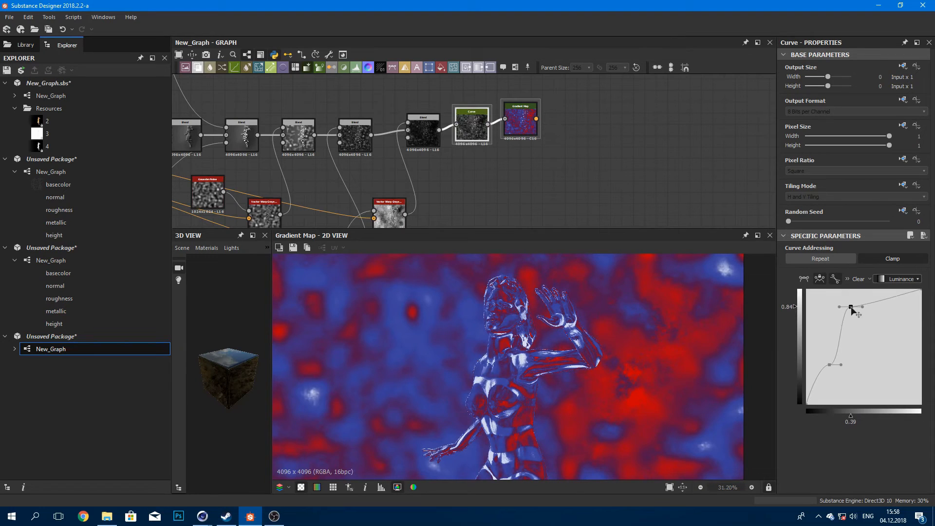
scroll(503, 283, up, 1)
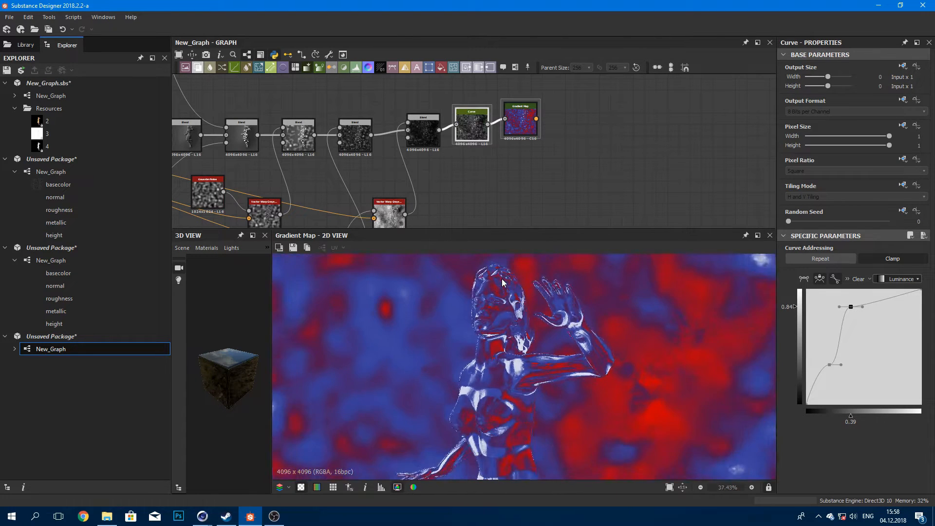
scroll(503, 282, up, 1)
Step: Refine the curve by shifting its upper point slightly toward darker input and moving its lower point to 0.15, 0.32
click(839, 353)
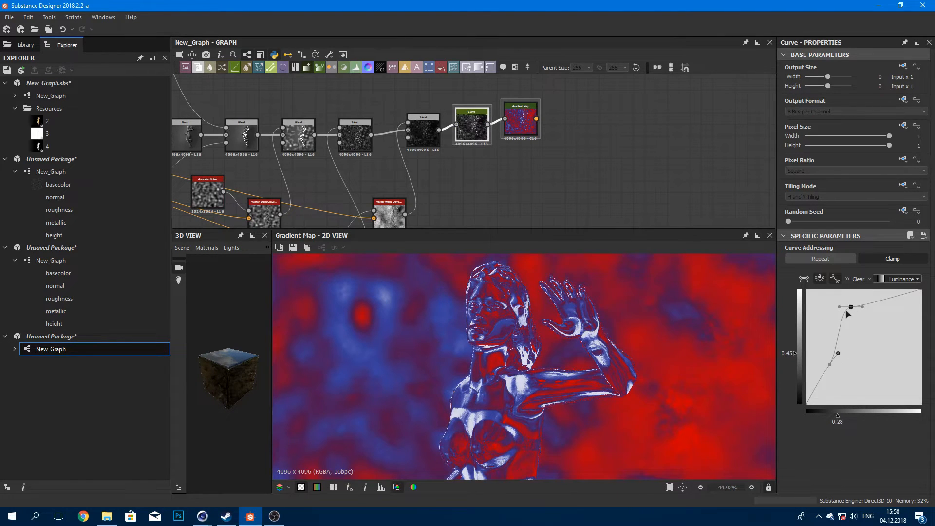
mouse_move(848, 314)
mouse_down()
mouse_move(858, 316)
mouse_move(846, 306)
mouse_up()
drag(830, 365, 823, 367)
scroll(571, 314, down, 2)
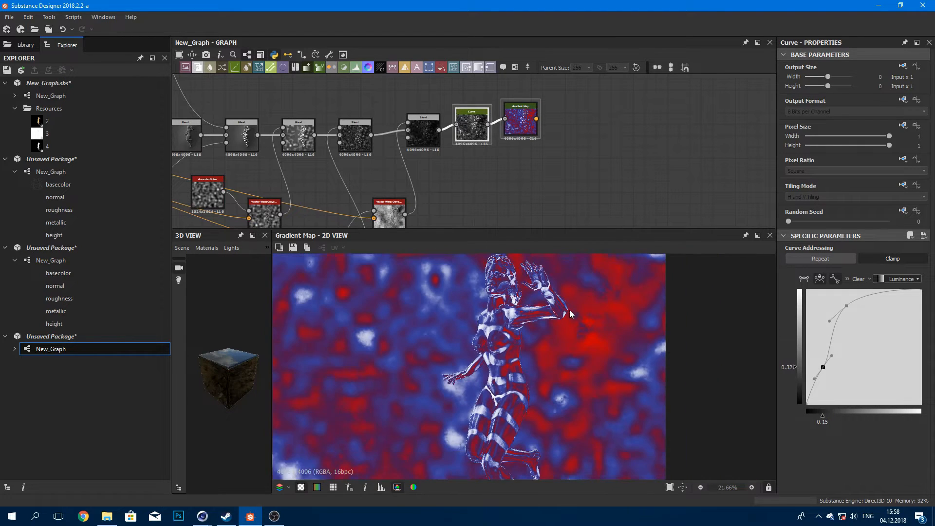
middle_drag(570, 312, 557, 311)
Step: Add a Blend node using the Gradient Map as foreground and the figure mask as opacity
middle_drag(545, 133, 520, 179)
scroll(483, 113, down, 3)
middle_drag(482, 113, 438, 178)
scroll(472, 195, down, 3)
click(453, 198)
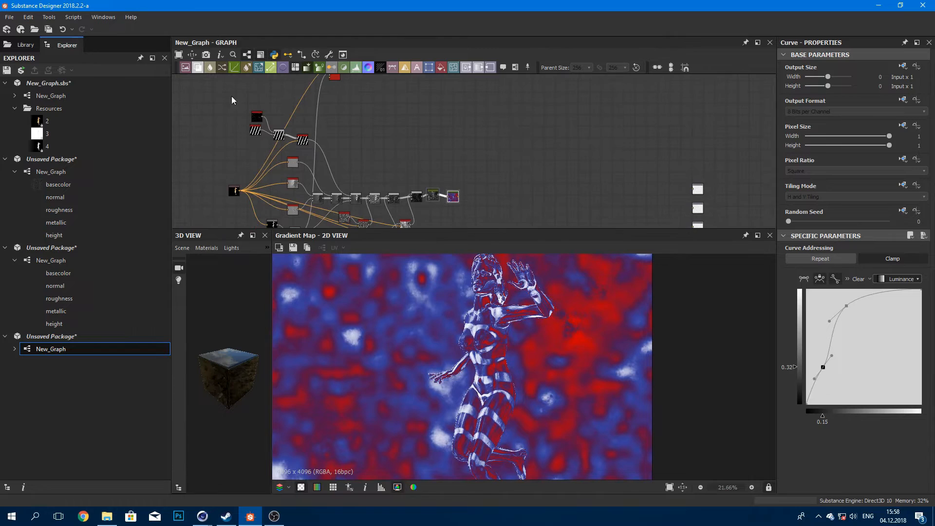
click(198, 68)
scroll(458, 193, up, 5)
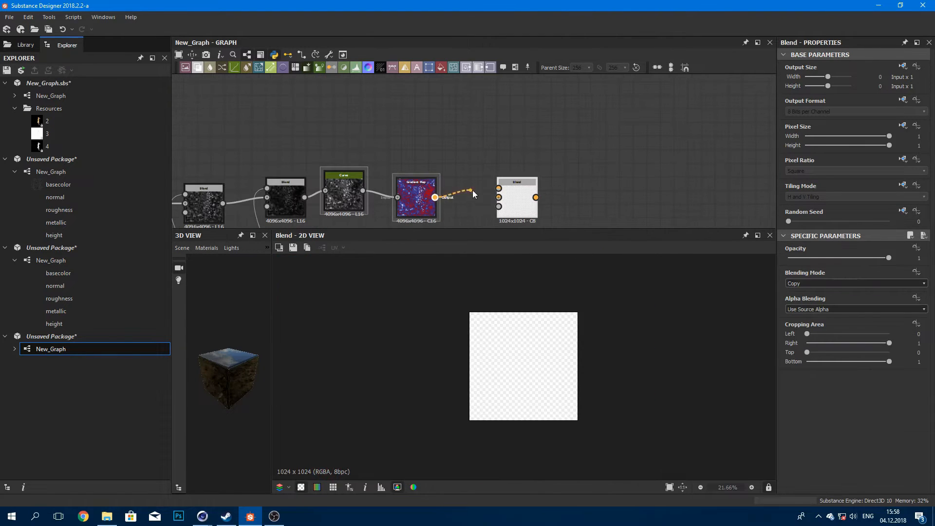
scroll(474, 177, down, 3)
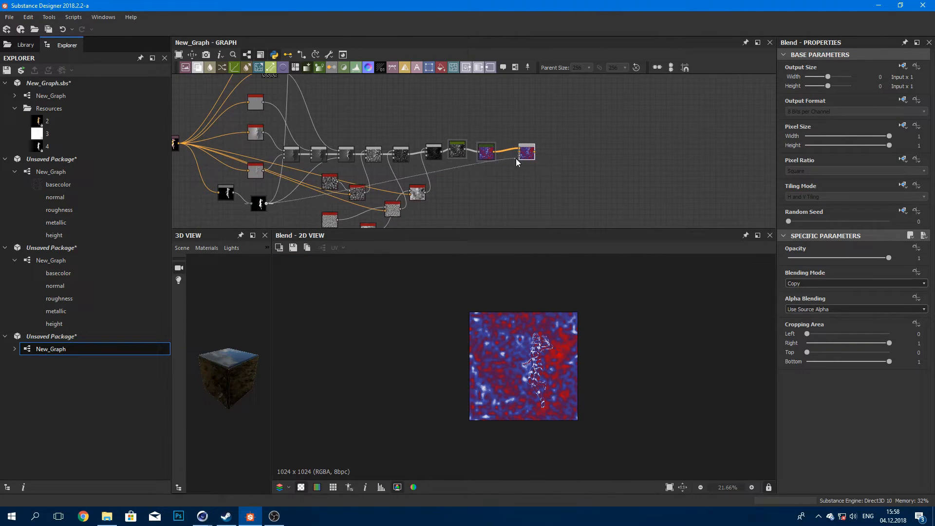
scroll(528, 161, up, 5)
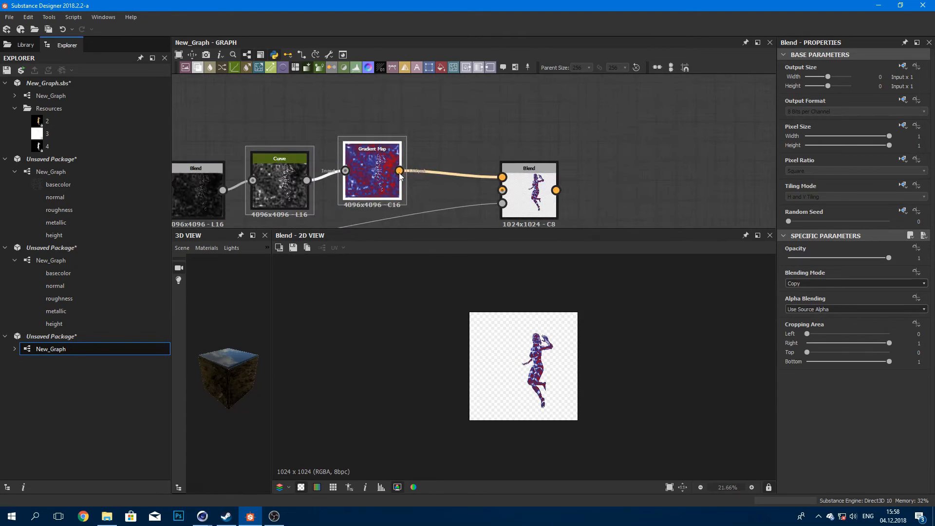
Step: Add a black Uniform Color node as the new Blend's background and preview the masked figure
scroll(531, 210, up, 3)
scroll(511, 206, down, 2)
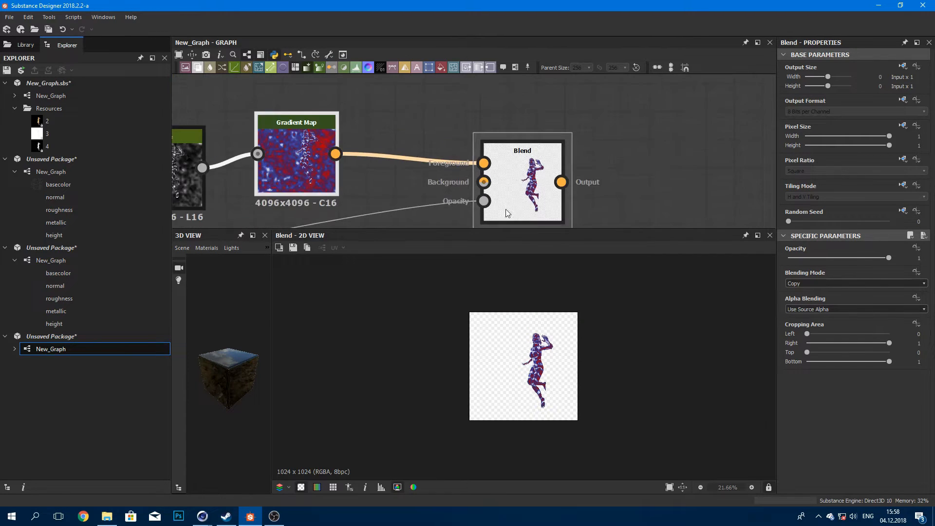
middle_drag(500, 210, 494, 144)
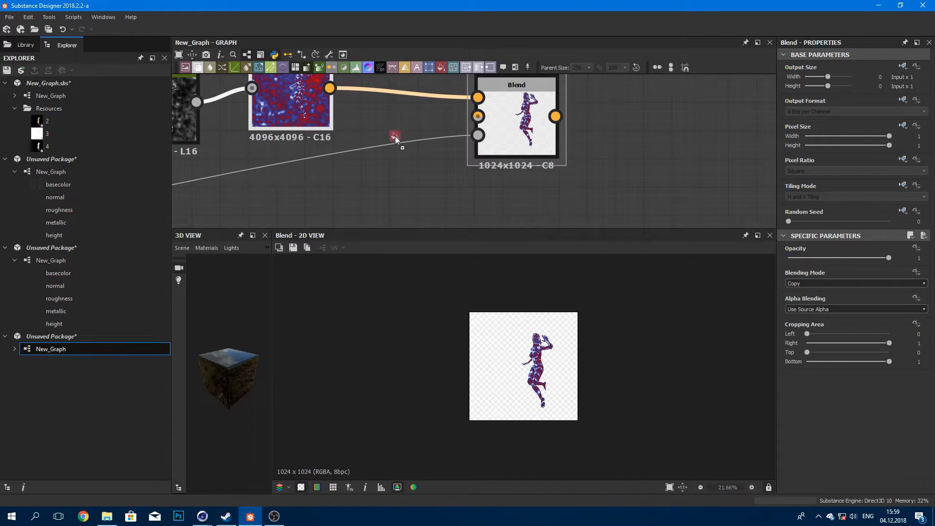
mouse_move(395, 137)
mouse_down()
mouse_move(372, 114)
mouse_move(495, 123)
mouse_up()
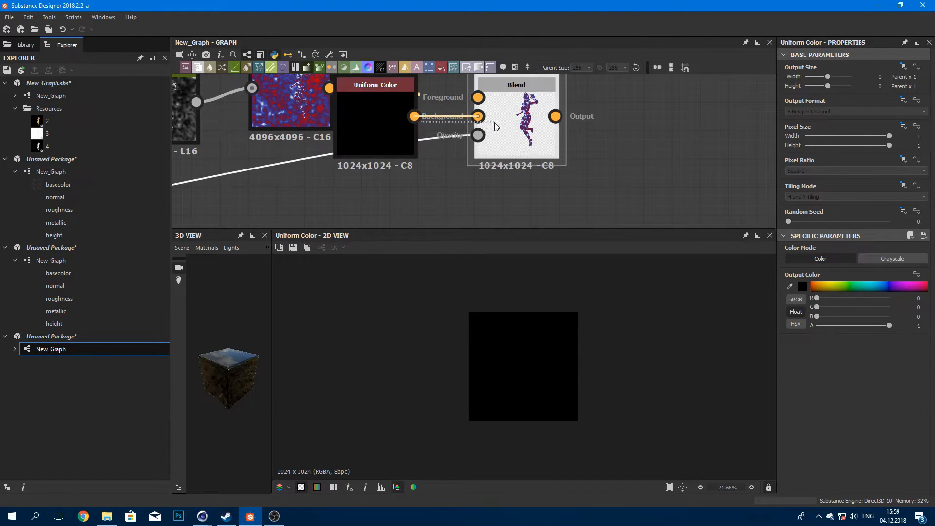
double_click(495, 122)
scroll(582, 336, up, 5)
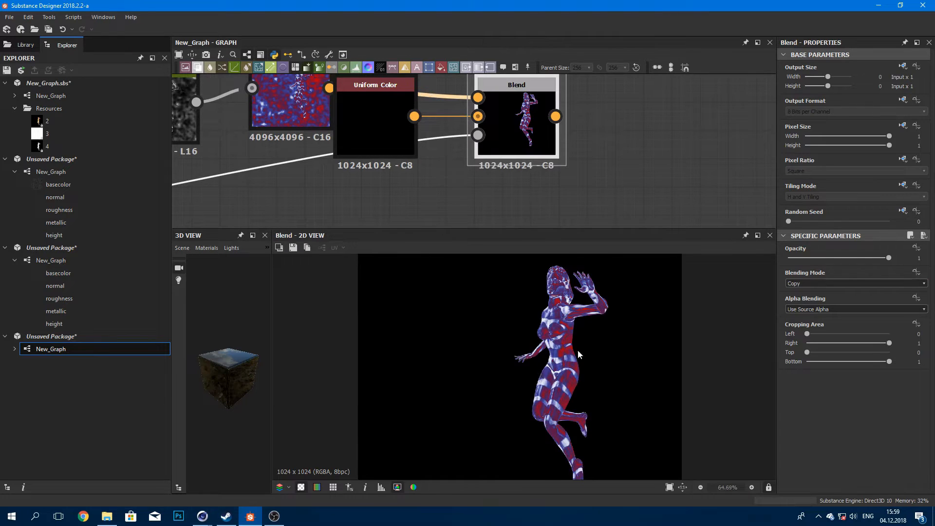
scroll(555, 312, up, 3)
scroll(547, 299, down, 2)
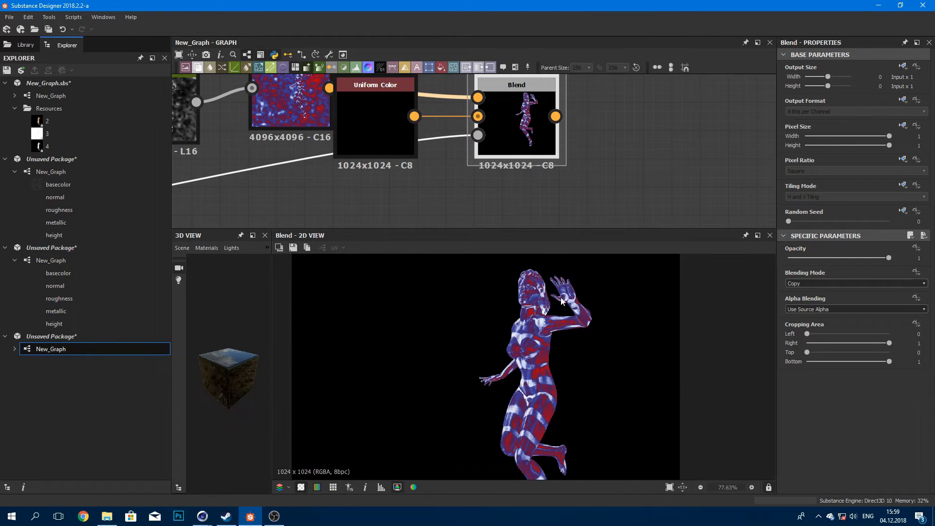
Step: Add a Slope Blur Grayscale node beside the masked color Blend
middle_drag(545, 164, 450, 174)
scroll(485, 188, down, 2)
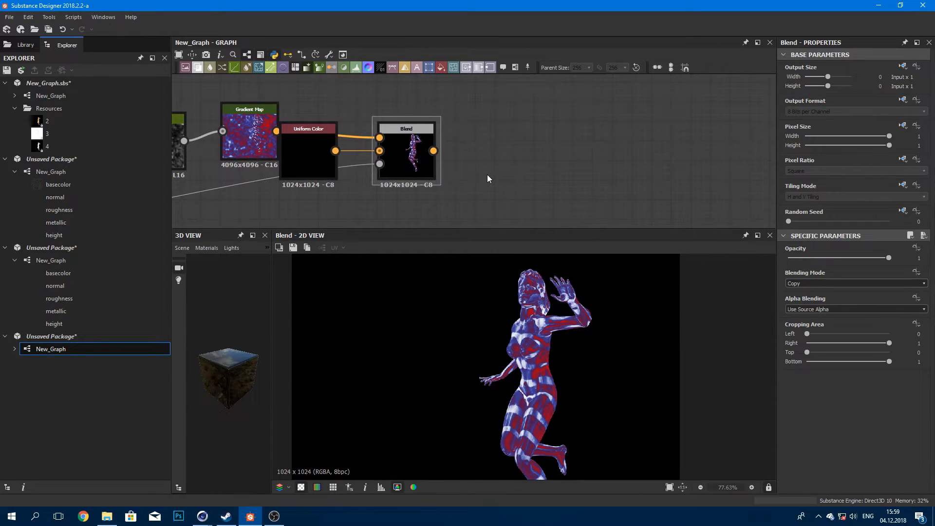
key(space)
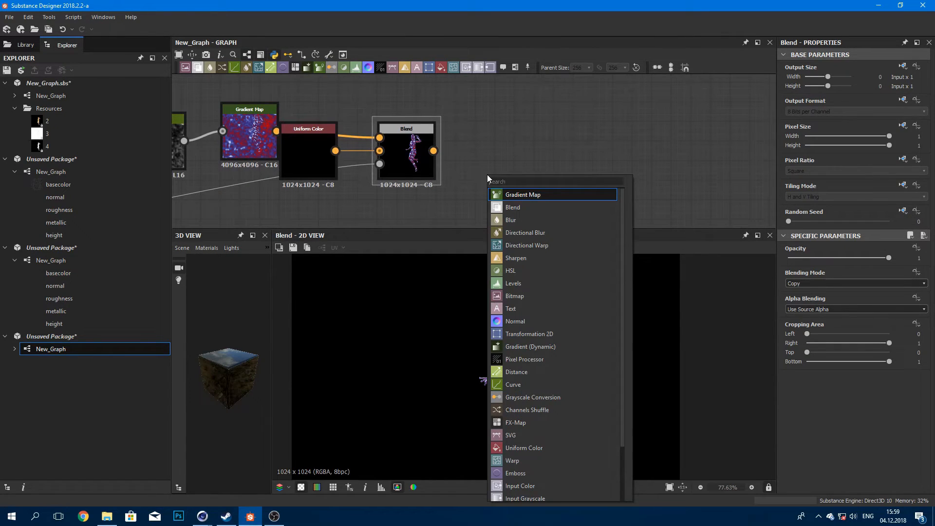
text(bl)
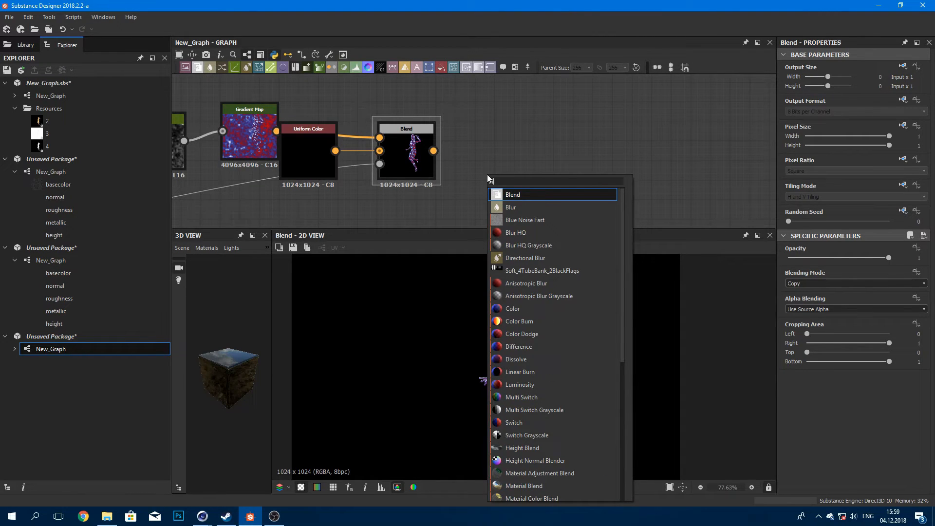
key(BackSpace)
key(BackSpace)
text(slo)
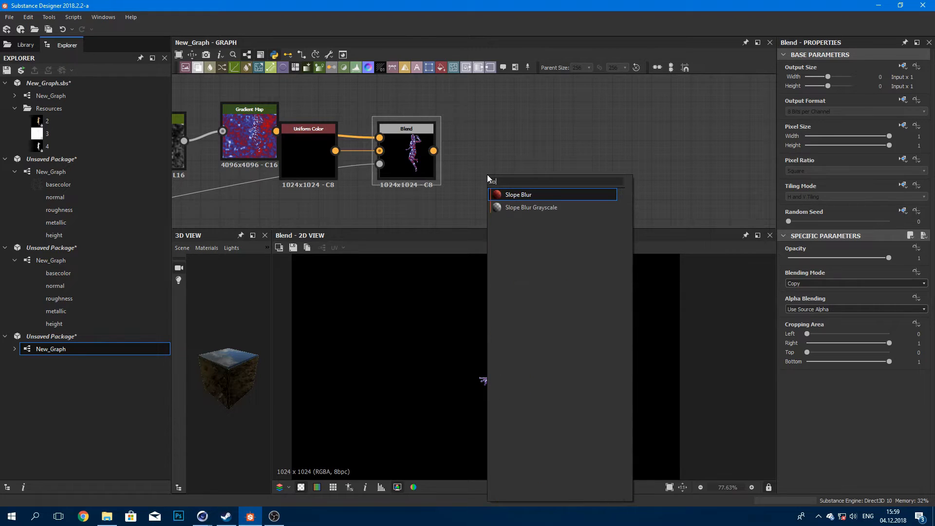
text(pe)
key(Down)
key(Return)
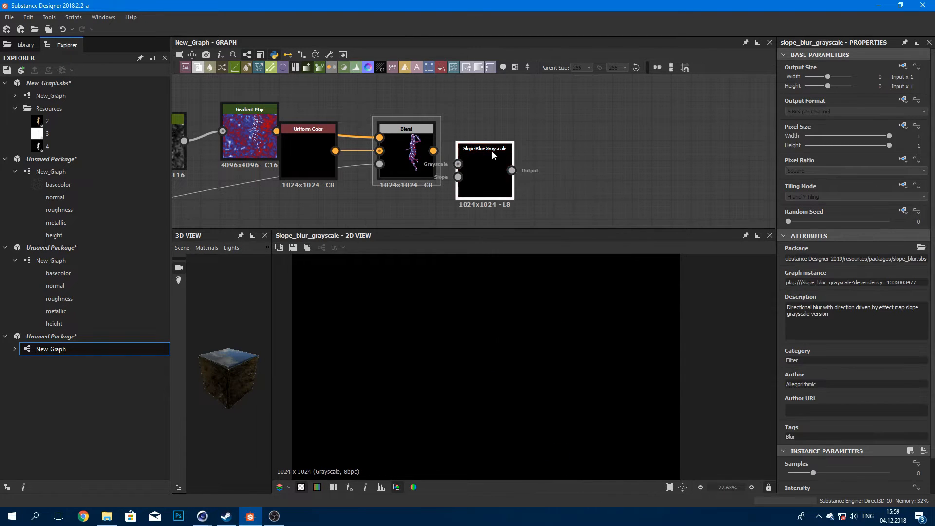
Step: Add a Gradient Linear 1 node below the masked color Blend and view its whole gradient
scroll(507, 154, down, 6)
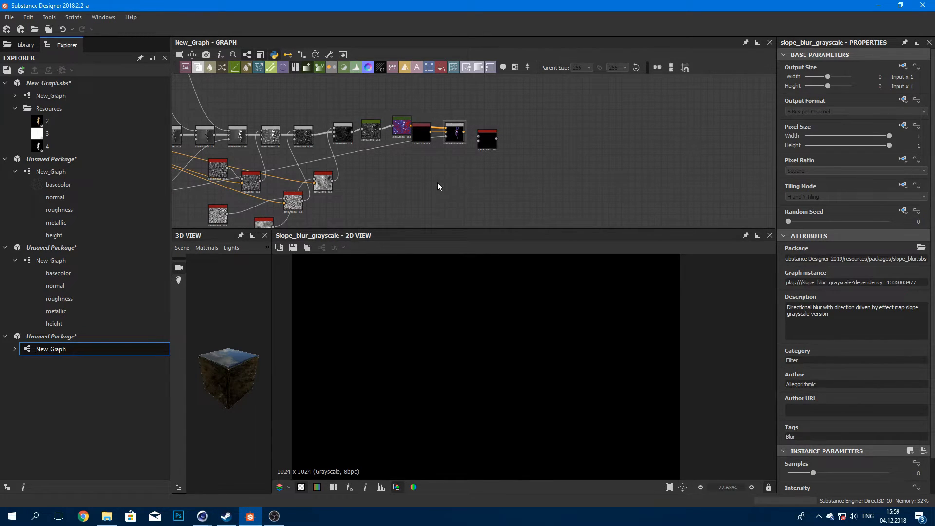
key(space)
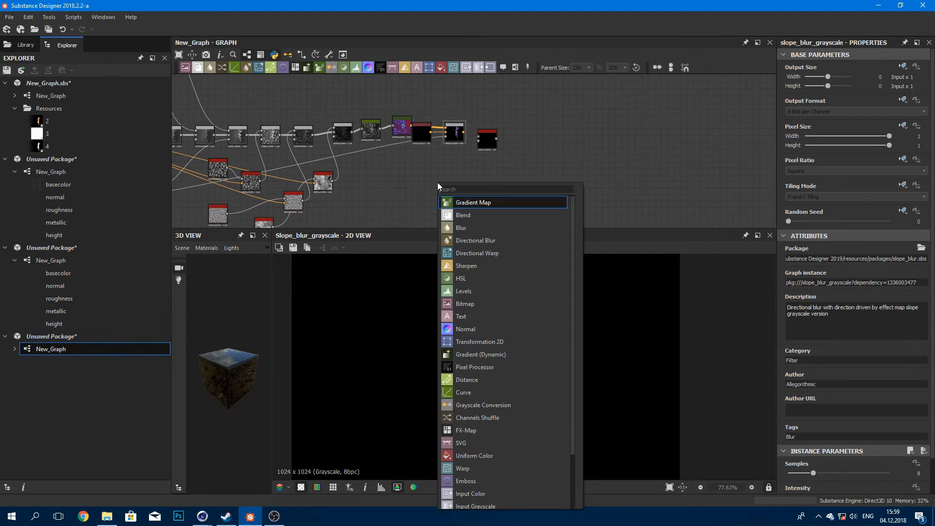
text(gra)
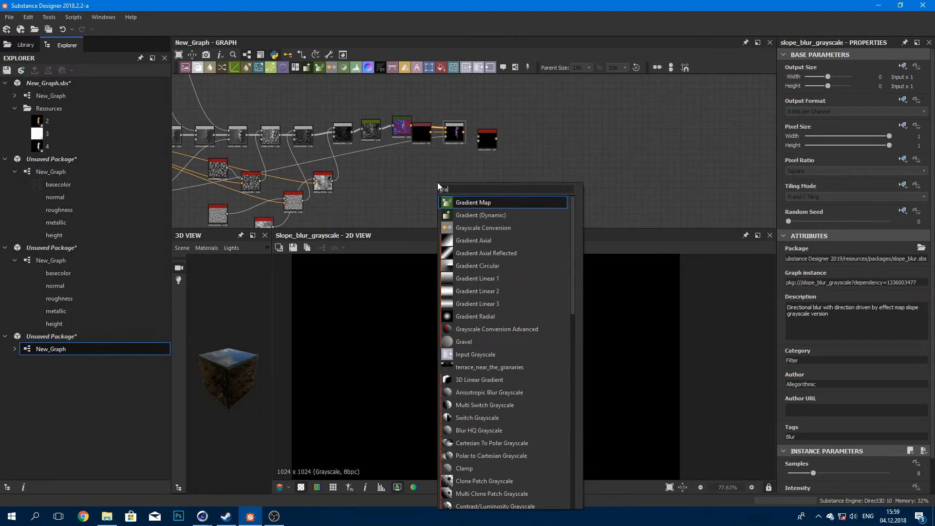
click(516, 277)
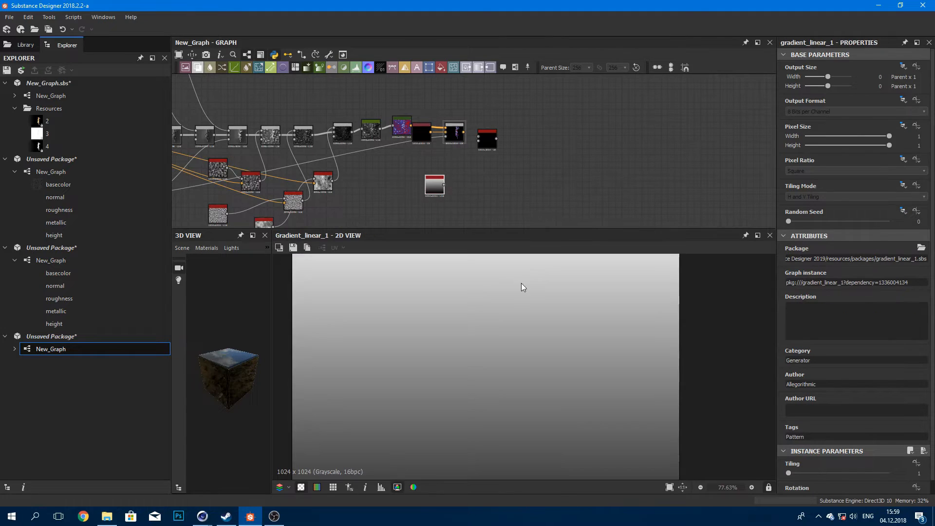
scroll(587, 318, down, 4)
scroll(589, 320, up, 1)
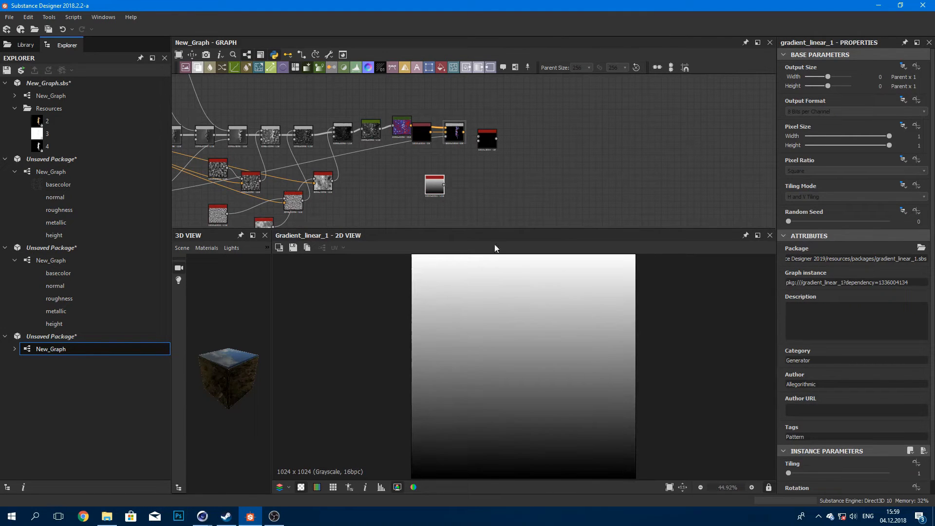
Step: Add a Transformation 2D node after the linear gradient and rotate the gradient so it runs diagonally
click(430, 67)
drag(641, 286, 618, 454)
drag(466, 309, 430, 273)
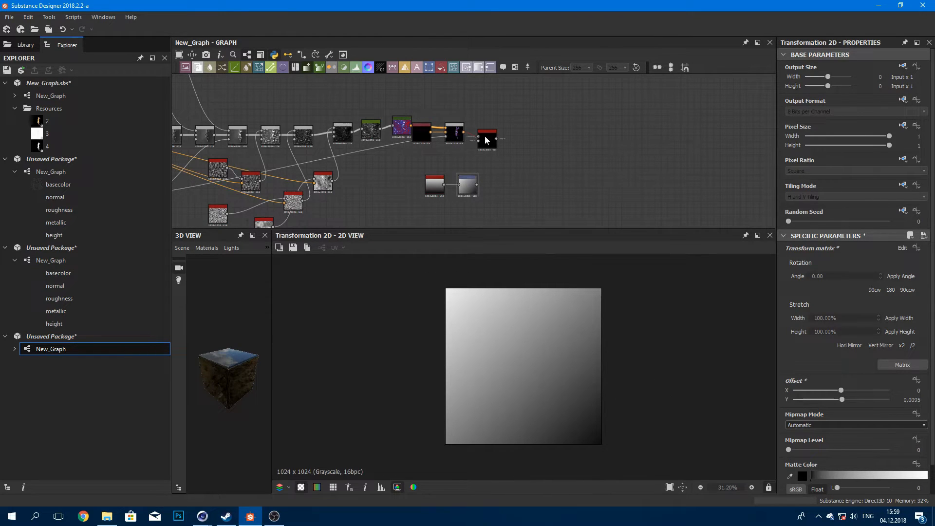
Step: Replace the Slope Blur Grayscale node with a color Slope Blur fed by the masked figure Blend
drag(485, 141, 507, 147)
scroll(508, 147, up, 3)
key(Delete)
key(space)
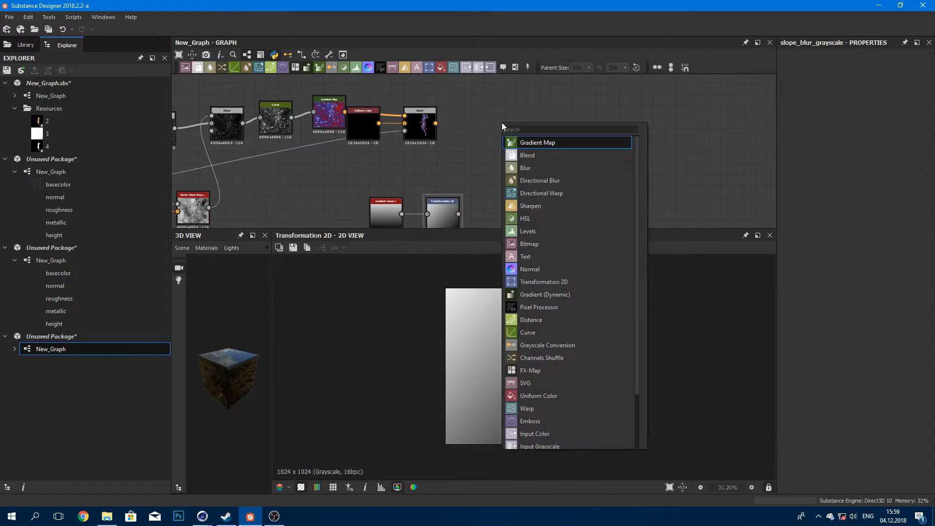
text(slope)
key(Return)
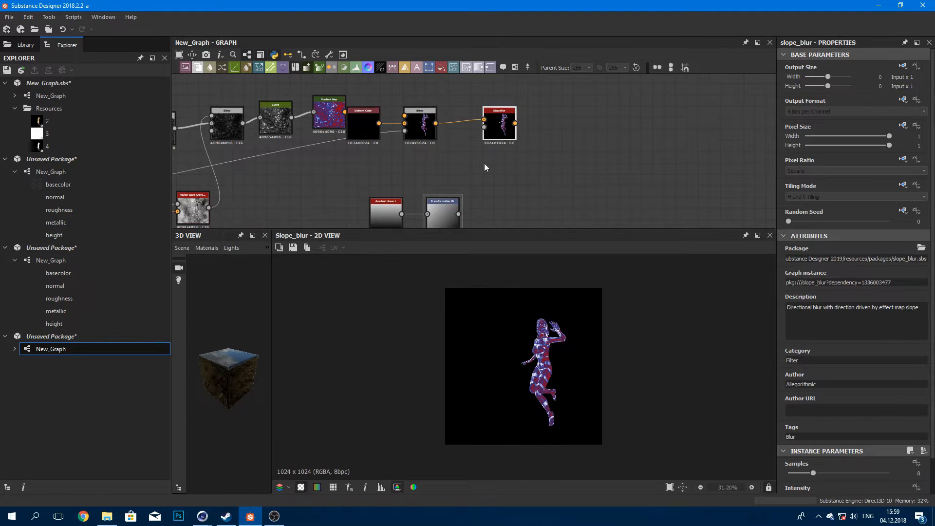
Step: Connect the rotated gradient to the Slope Blur's slope input and set its Samples to 32
drag(458, 213, 490, 157)
scroll(540, 350, up, 7)
middle_drag(541, 351, 461, 335)
drag(813, 473, 908, 478)
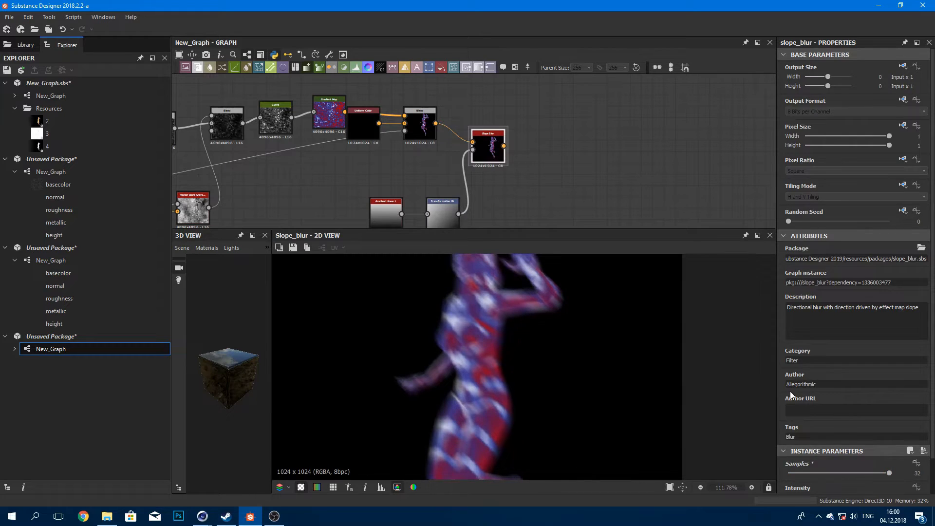
scroll(790, 396, down, 2)
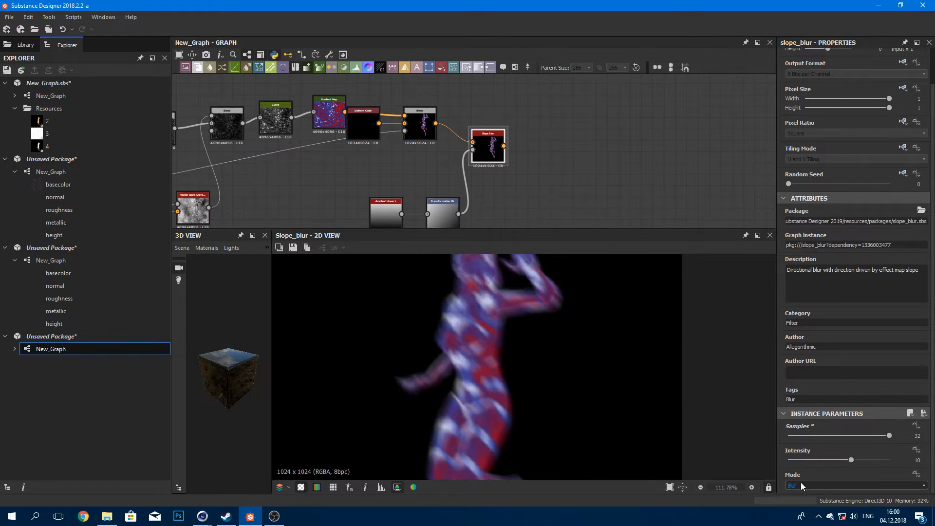
scroll(800, 482, down, 2)
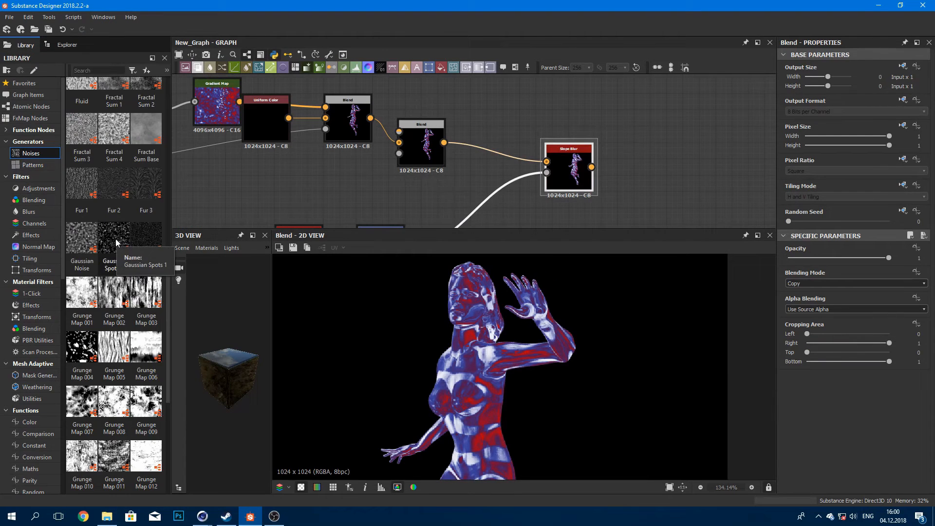
Step: Add Gaussian Spots 1 noise as foreground of the Blend ahead of the Slope Blur, using Subtract mode
middle_drag(626, 171, 572, 197)
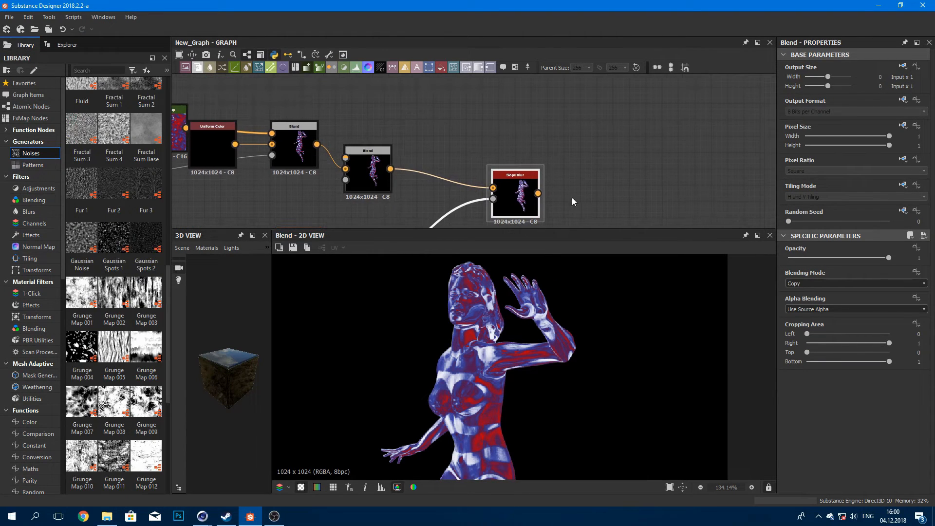
click(508, 196)
drag(114, 238, 327, 112)
drag(361, 170, 387, 162)
drag(350, 112, 370, 150)
double_click(398, 172)
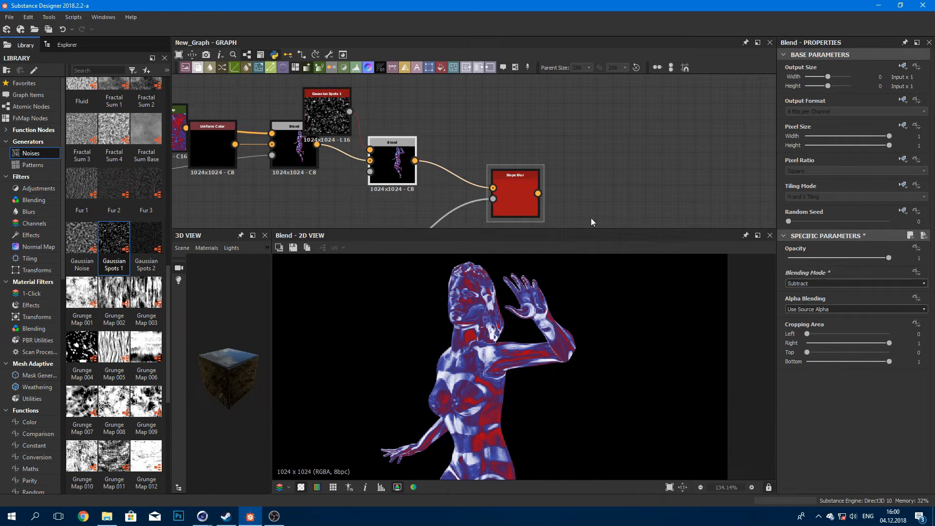
Step: Convert the Gaussian Spots to color with a Gradient Map feeding the Blend's foreground, and switch that Blend to Overlay
double_click(519, 191)
click(395, 158)
drag(308, 117, 272, 106)
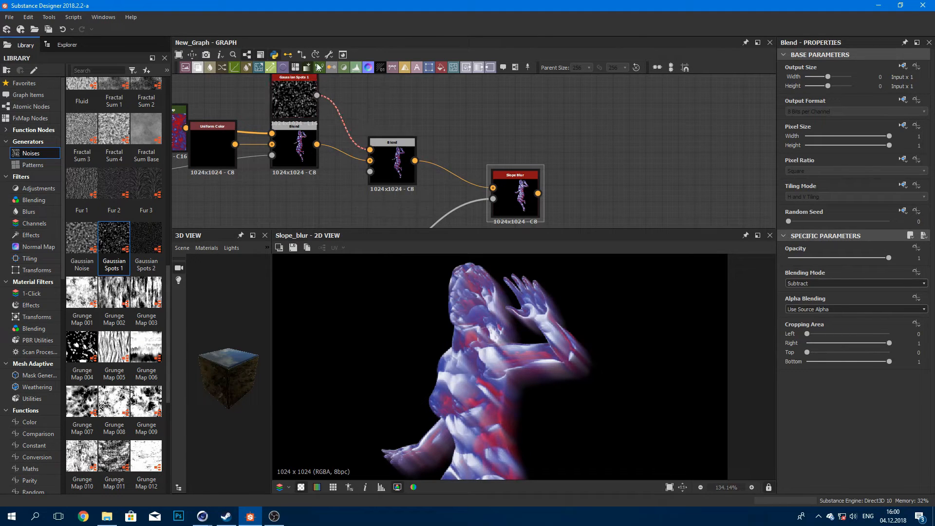
click(320, 67)
double_click(397, 165)
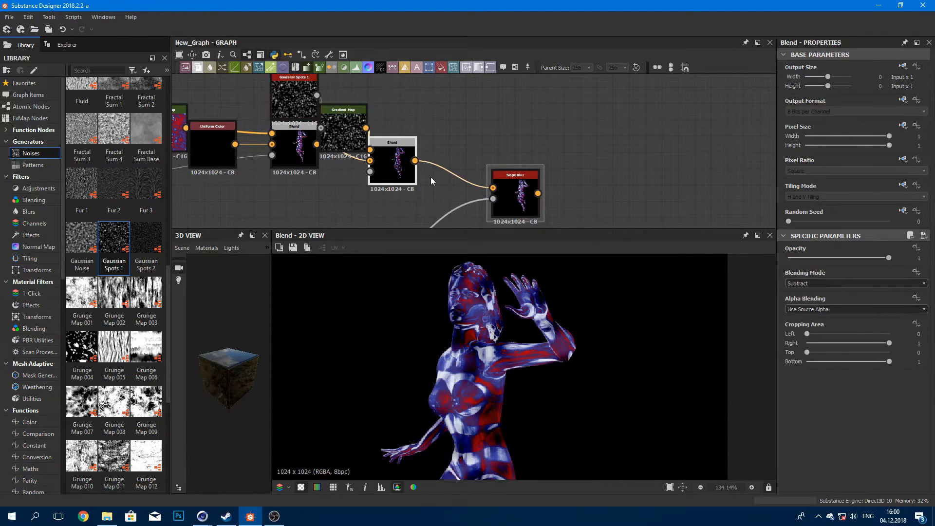
double_click(516, 195)
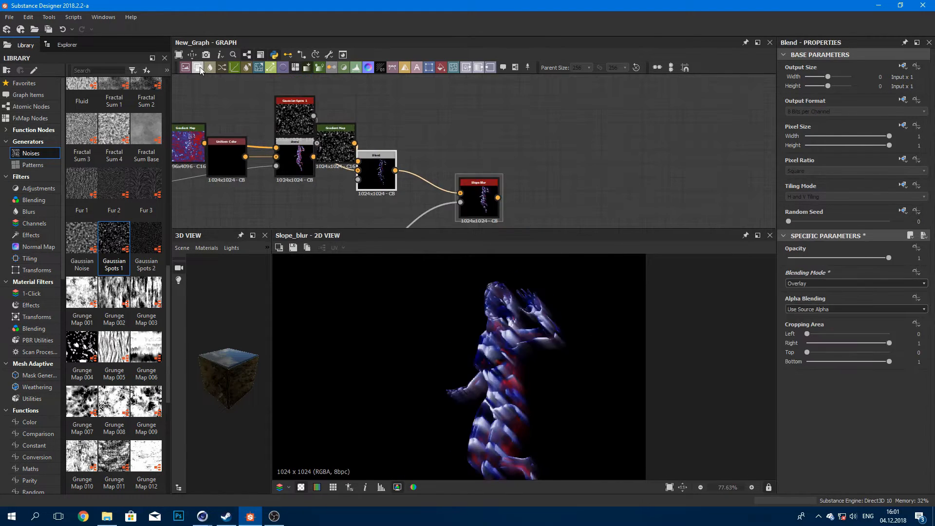
Step: Add a Blend after the Slope Blur with the blurred image as foreground and the original masked figure as background
click(480, 195)
click(222, 67)
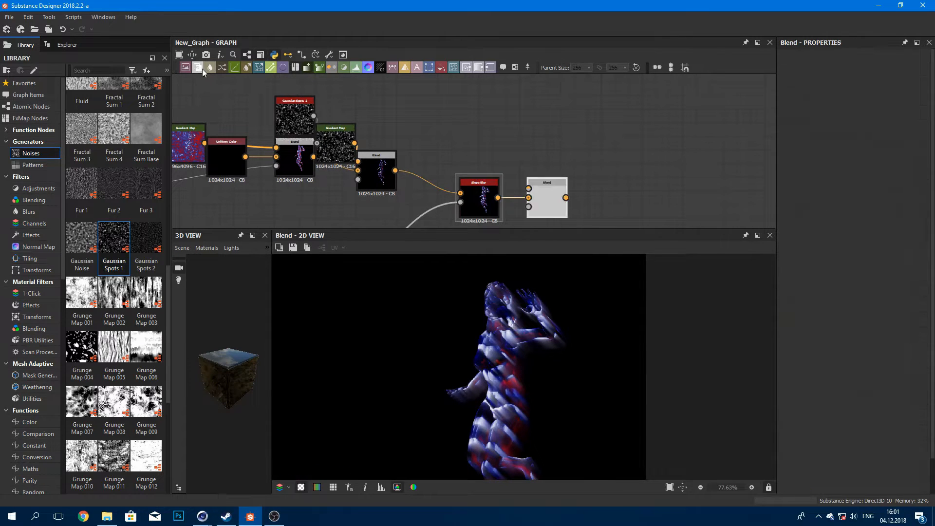
drag(512, 195, 517, 208)
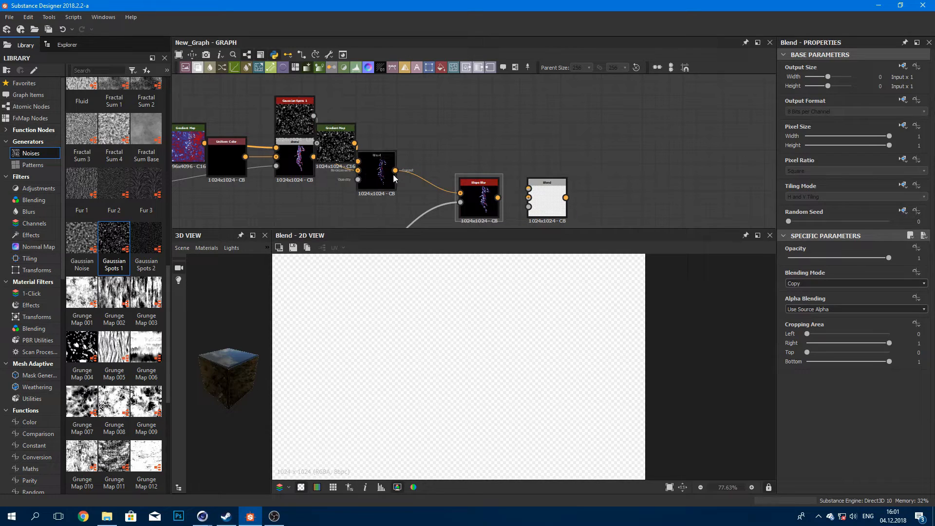
drag(346, 163, 373, 122)
drag(308, 164, 547, 220)
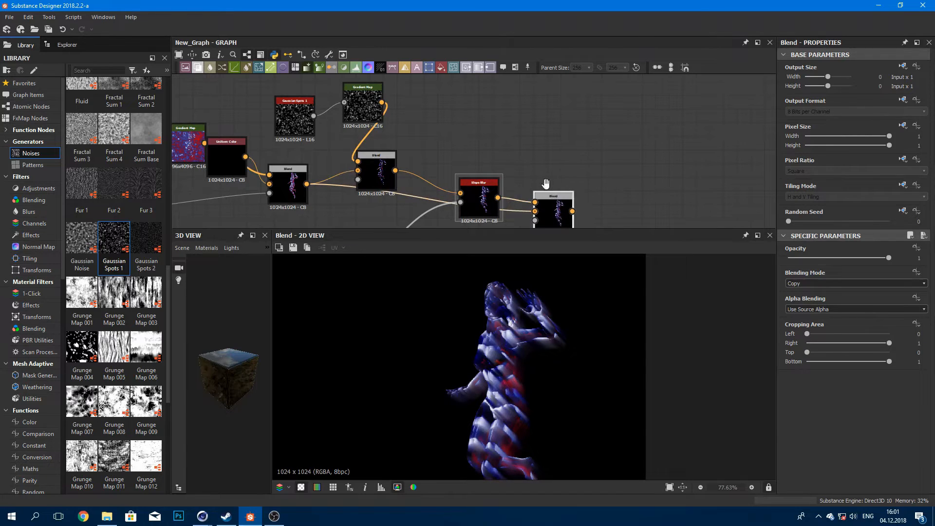
Step: Try Add (Linear Dodge) on the new Blend and settle on Max (Lighten) as its blending mode
middle_drag(547, 220, 419, 138)
click(811, 282)
key(Down)
key(Return)
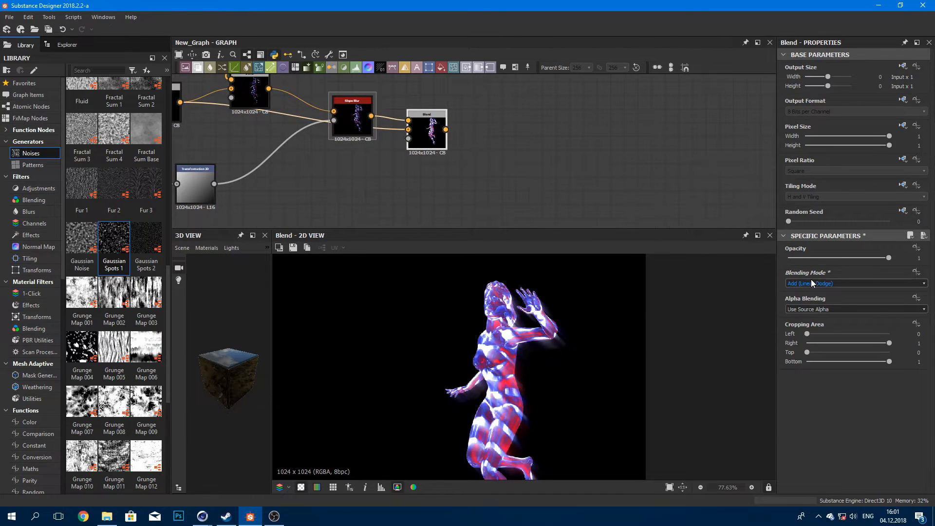
scroll(526, 297, up, 2)
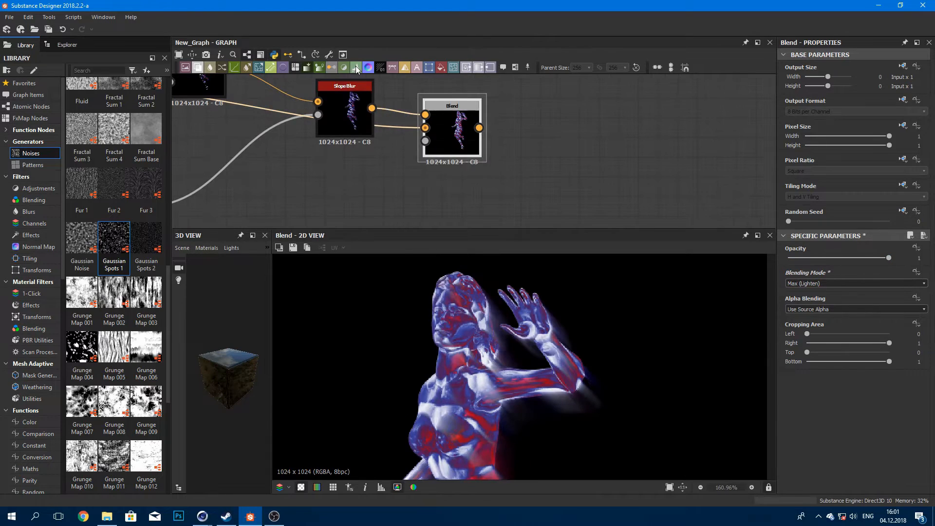
Step: Try a Levels node after the Max (Lighten) Blend, darkening its midtones slightly and undoing that adjustment
click(356, 68)
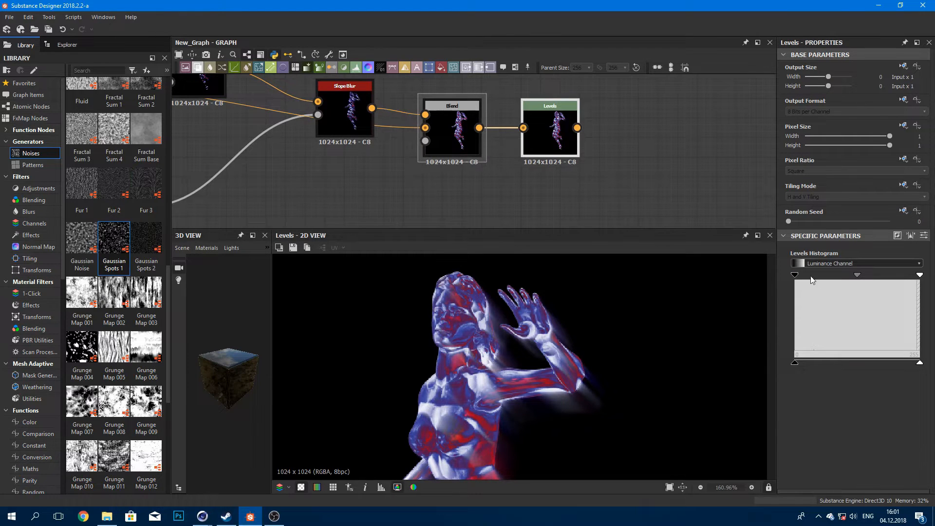
drag(856, 276, 860, 274)
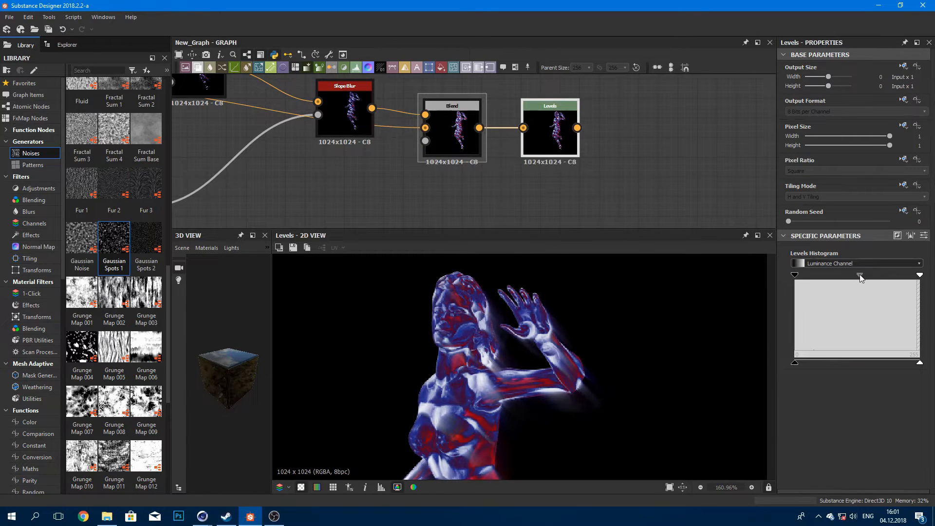
key(ctrl+z)
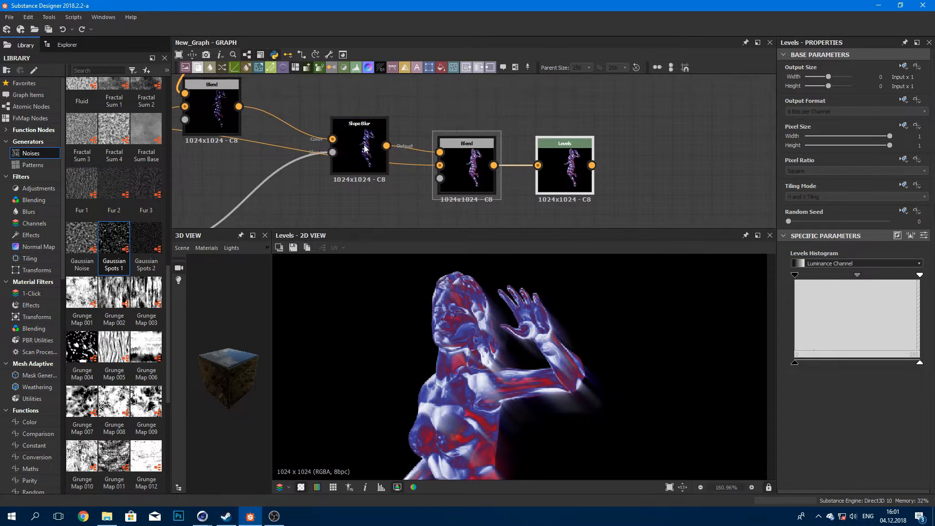
Step: Make room between the Slope Blur and the final Blend and insert a Levels node on their link
drag(361, 156, 351, 117)
middle_drag(398, 124, 461, 153)
drag(526, 179, 536, 198)
drag(465, 141, 463, 155)
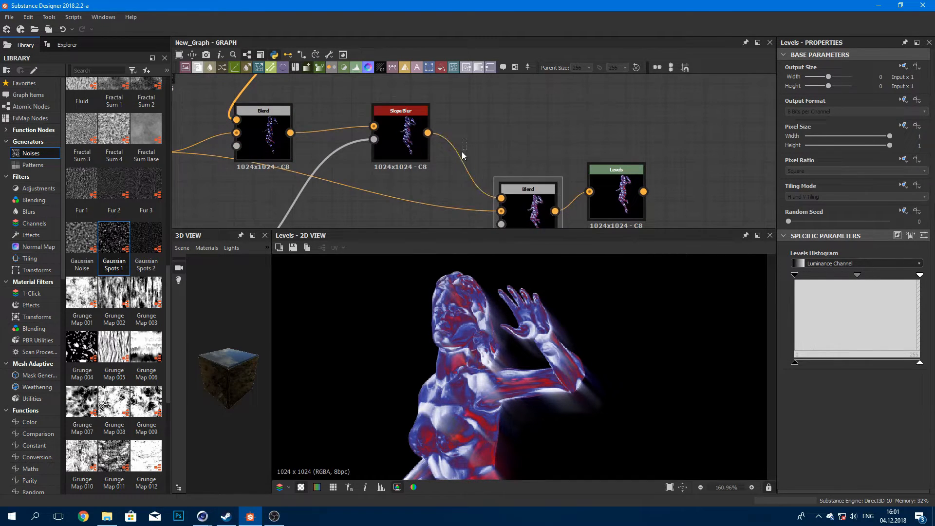
click(361, 69)
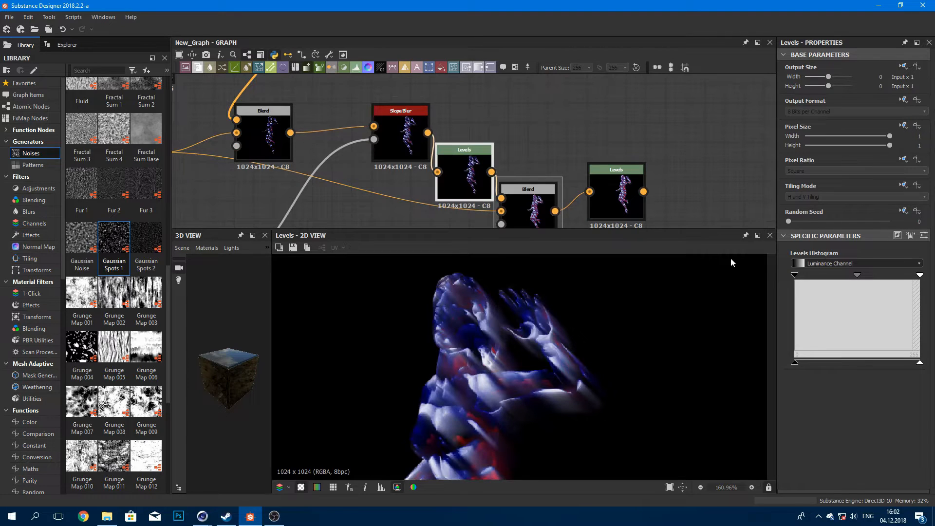
Step: Delete the Levels node after the final Blend and rearrange the Slope Blur, Blend and remaining Levels nodes
drag(402, 120, 363, 100)
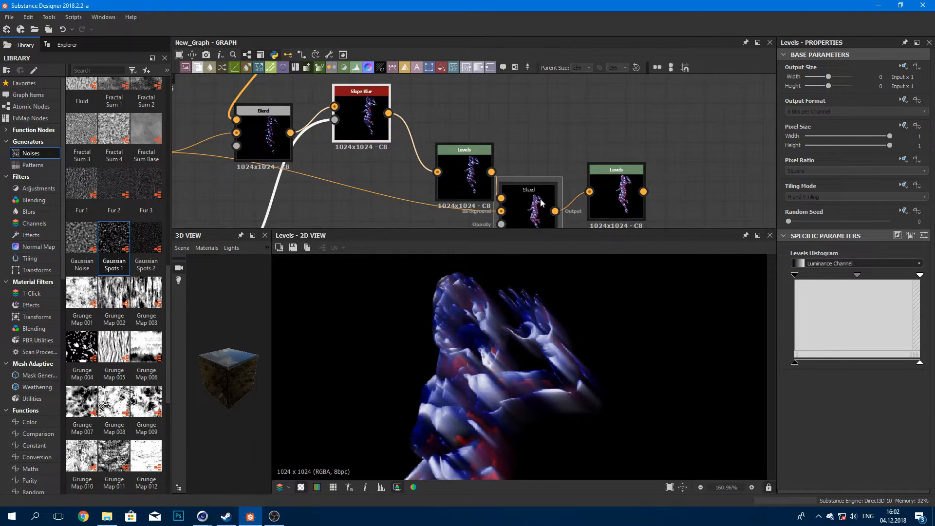
drag(539, 200, 549, 201)
key(Delete)
drag(446, 175, 421, 135)
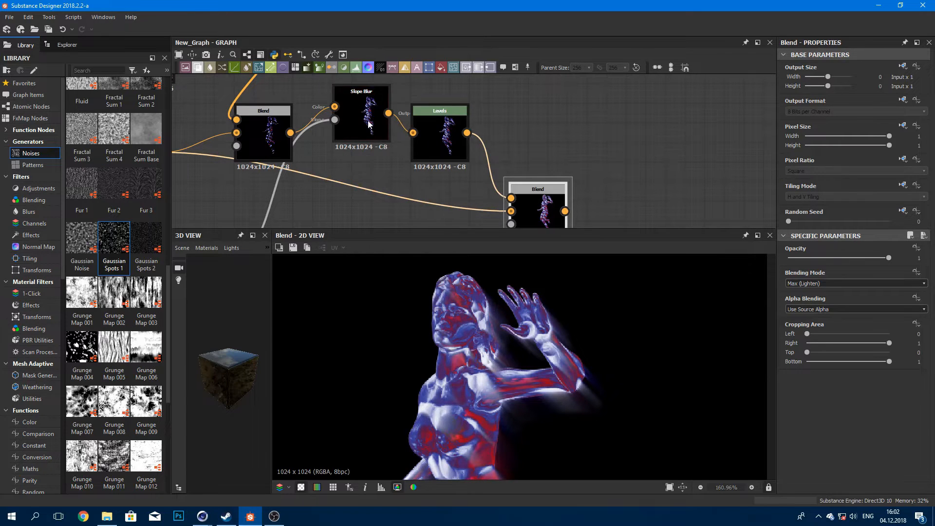
Step: With the final Blend previewed, raise the Levels node's black input slightly and lower its white input to boost contrast
double_click(445, 150)
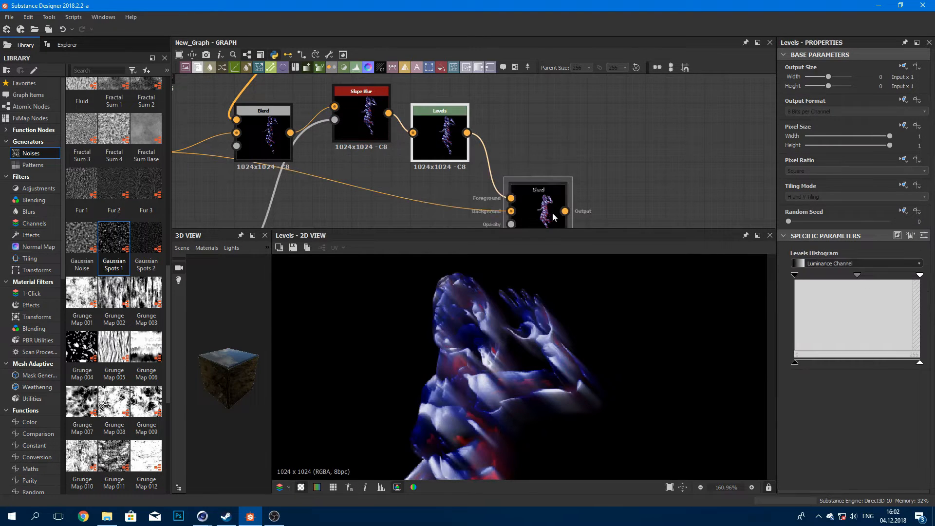
double_click(539, 207)
click(443, 141)
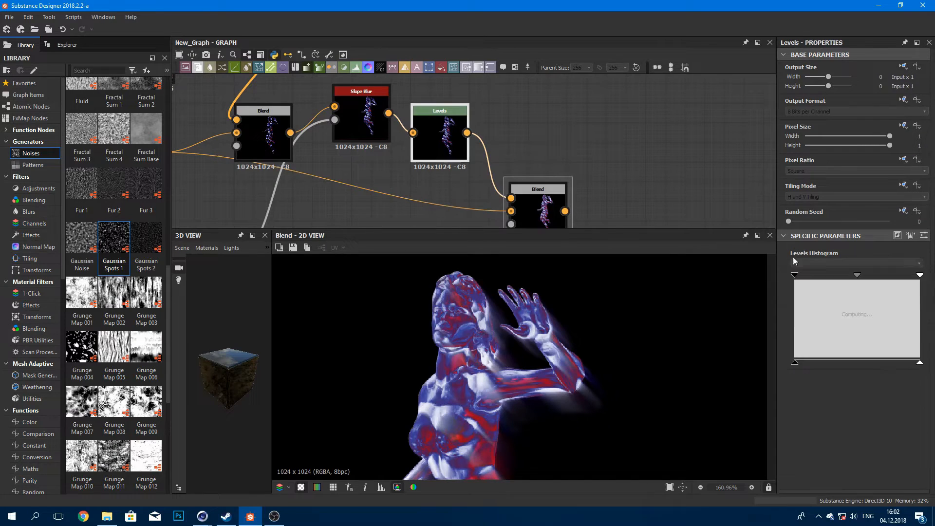
drag(857, 275, 855, 276)
drag(920, 276, 845, 276)
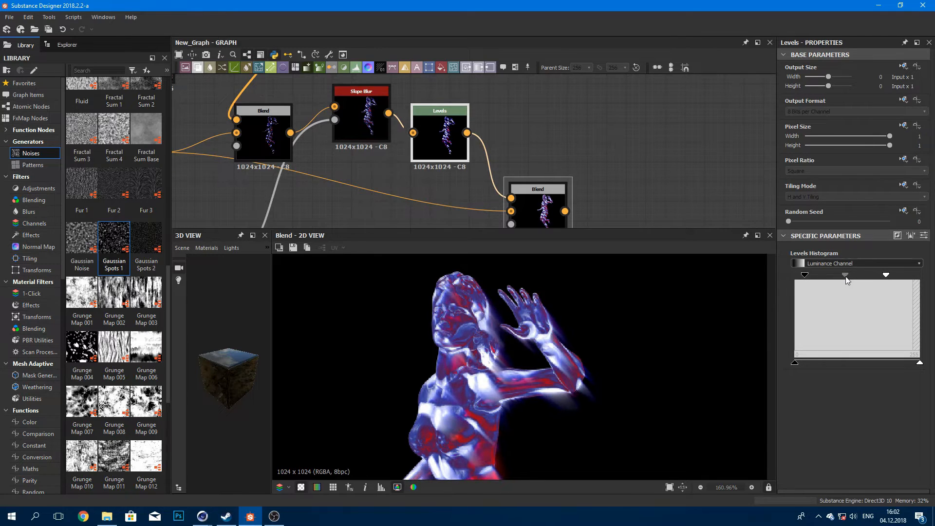
Step: Examine the blended figure up close and as a whole, and look over the Tile Sampler Color node in the graph
scroll(634, 337, down, 3)
middle_drag(609, 353, 554, 287)
middle_drag(471, 266, 505, 290)
scroll(469, 289, up, 3)
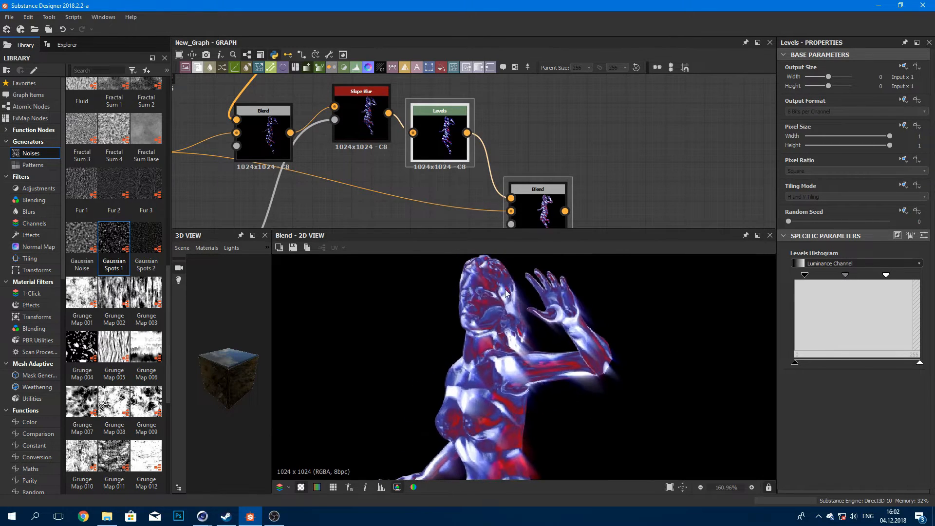
scroll(439, 165, down, 2)
middle_drag(439, 165, 541, 171)
scroll(516, 302, down, 5)
scroll(499, 317, up, 1)
middle_drag(534, 399, 482, 376)
scroll(481, 375, down, 2)
middle_drag(467, 126, 474, 169)
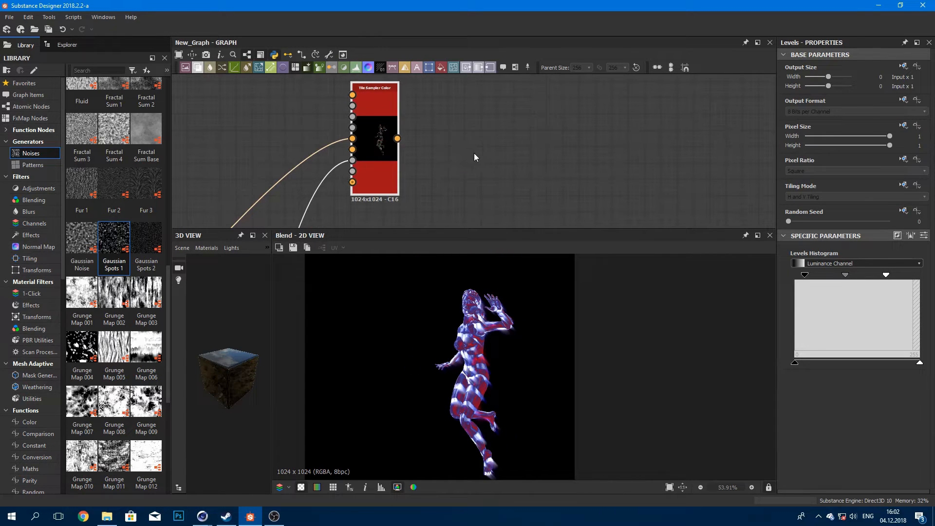
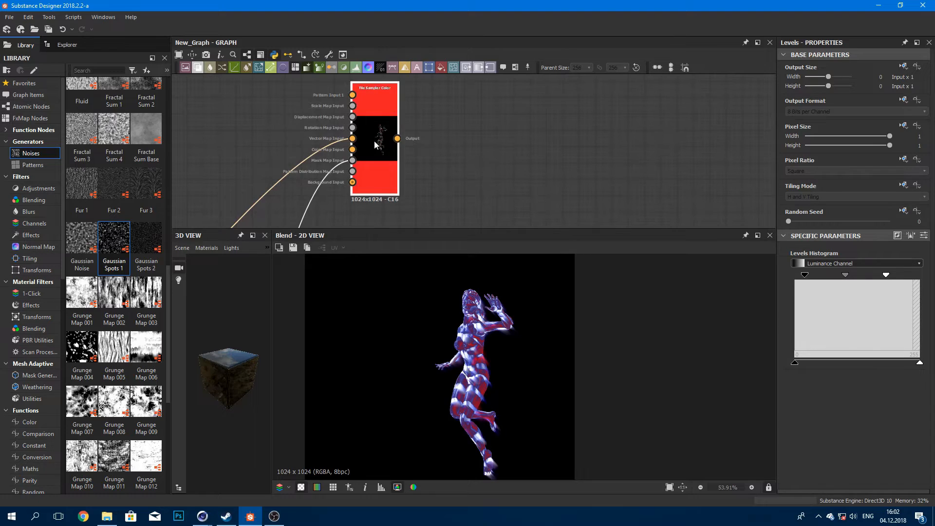
click(478, 170)
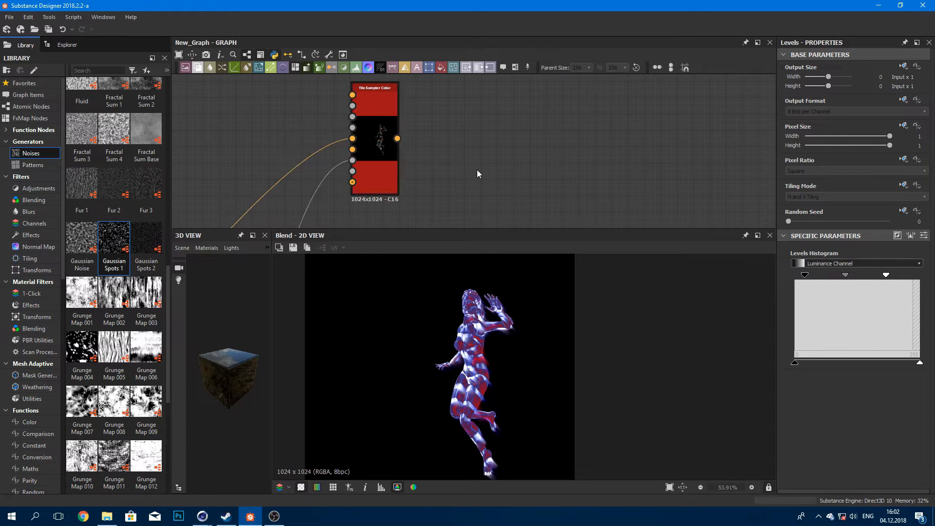
Step: Add a Slope Blur node to the output of the Tile Sampler Color node
key(space)
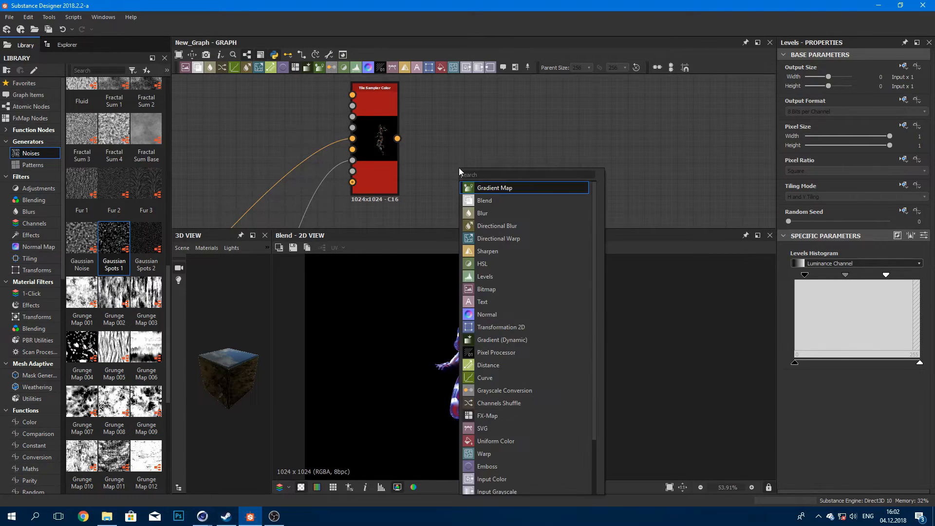
text(sl)
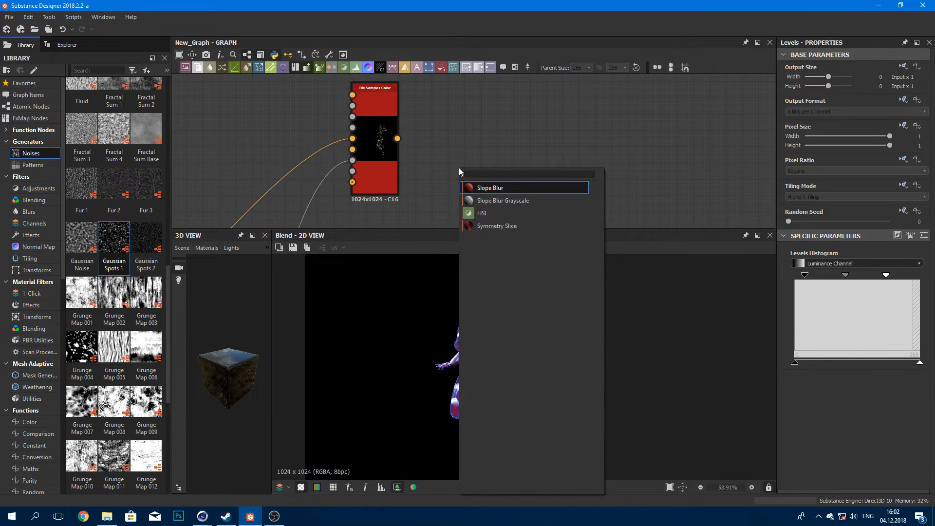
key(Return)
Step: Move the new Slope Blur away from the Tile Sampler Color and feed the transformed linear gradient into its slope input
scroll(453, 161, down, 2)
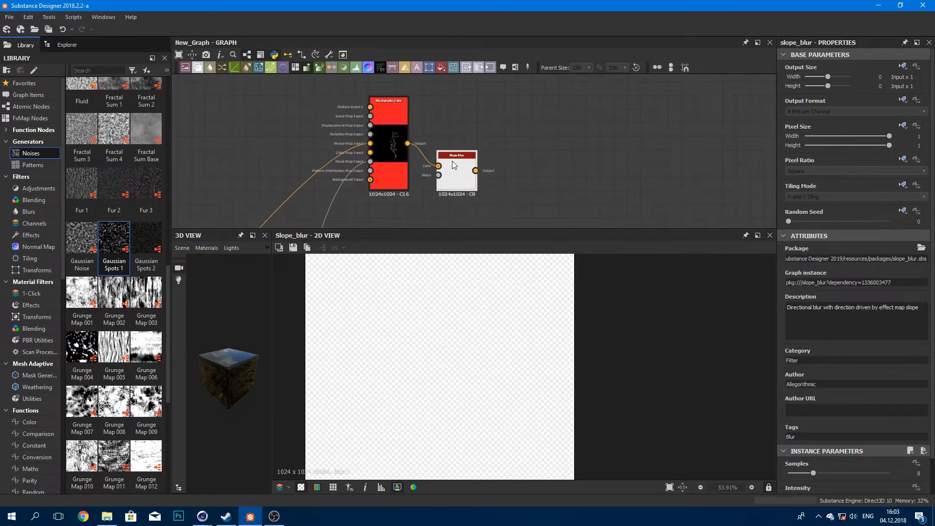
scroll(453, 162, down, 3)
middle_drag(481, 189, 445, 114)
scroll(430, 112, down, 2)
drag(478, 95, 530, 174)
middle_drag(530, 174, 476, 92)
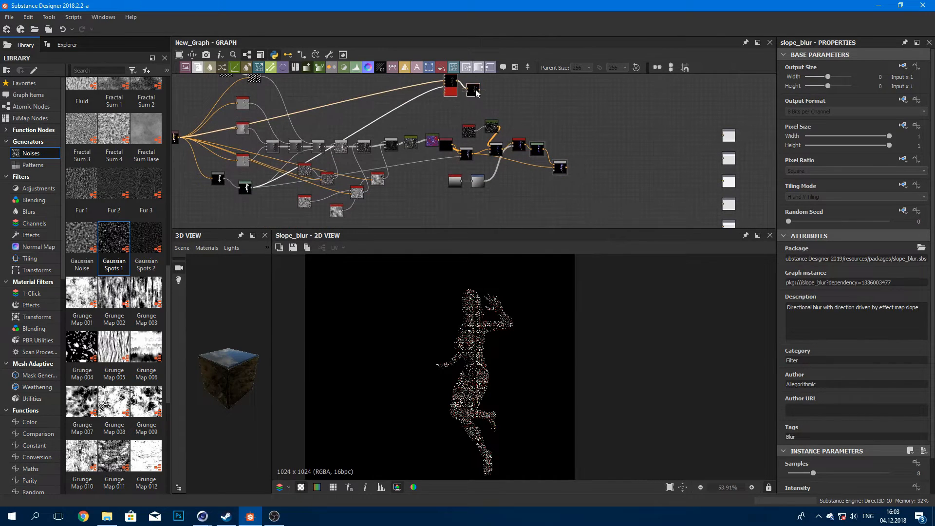
drag(476, 91, 503, 96)
click(486, 100)
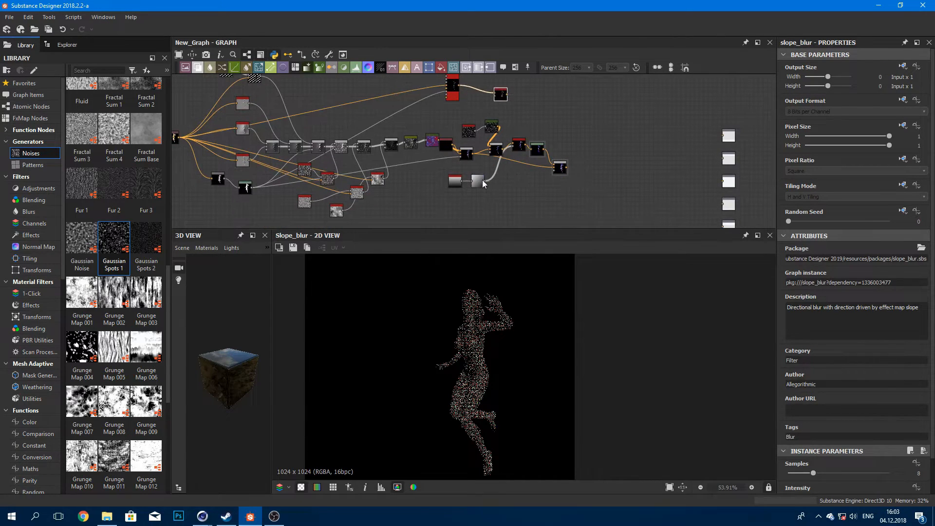
drag(491, 128, 499, 97)
Step: Set the Slope Blur to Max mode with 32 samples and an intensity of 16, checking the streaks on the figure
scroll(501, 98, up, 4)
scroll(475, 308, up, 6)
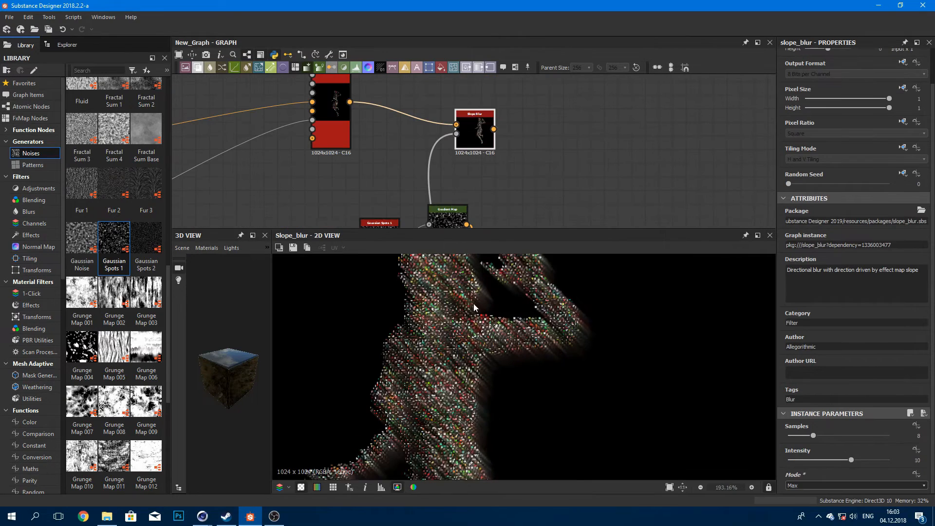
middle_drag(529, 323, 525, 356)
drag(813, 436, 892, 437)
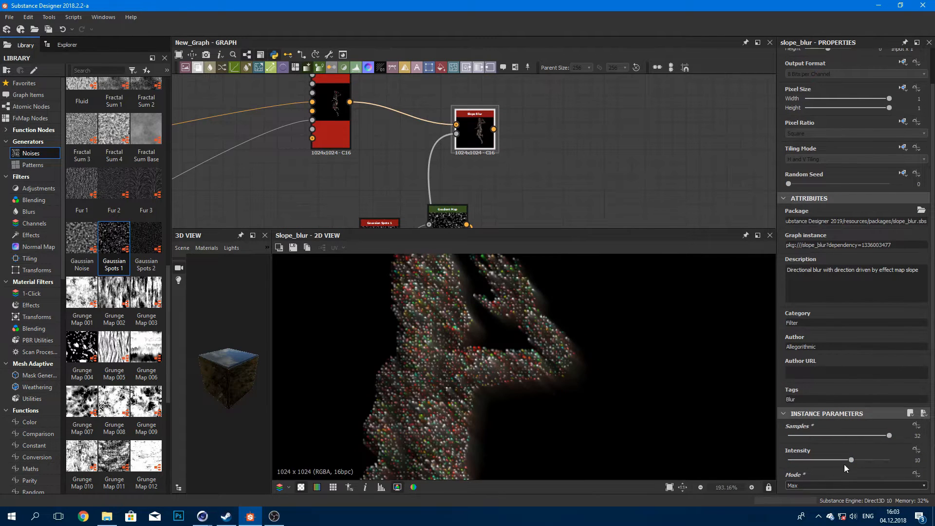
drag(851, 460, 903, 465)
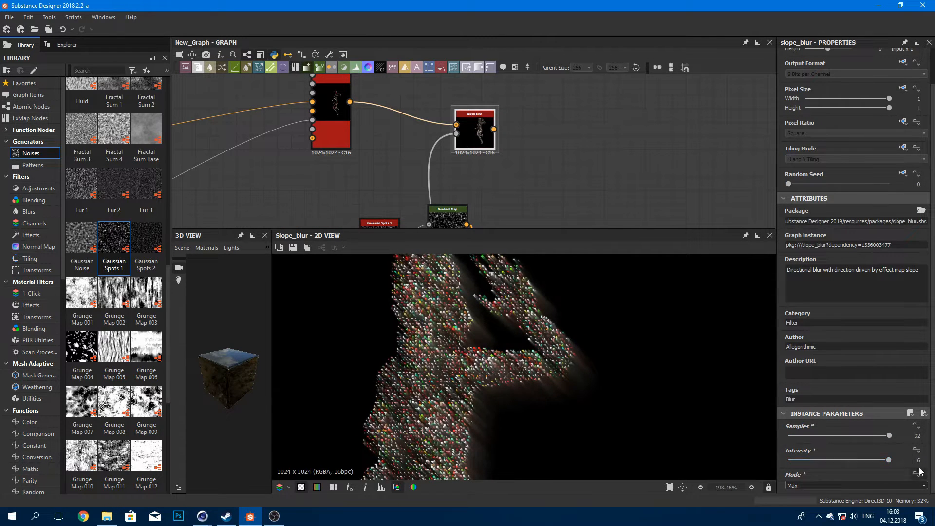
scroll(591, 319, down, 1)
middle_drag(564, 341, 575, 314)
scroll(559, 339, down, 2)
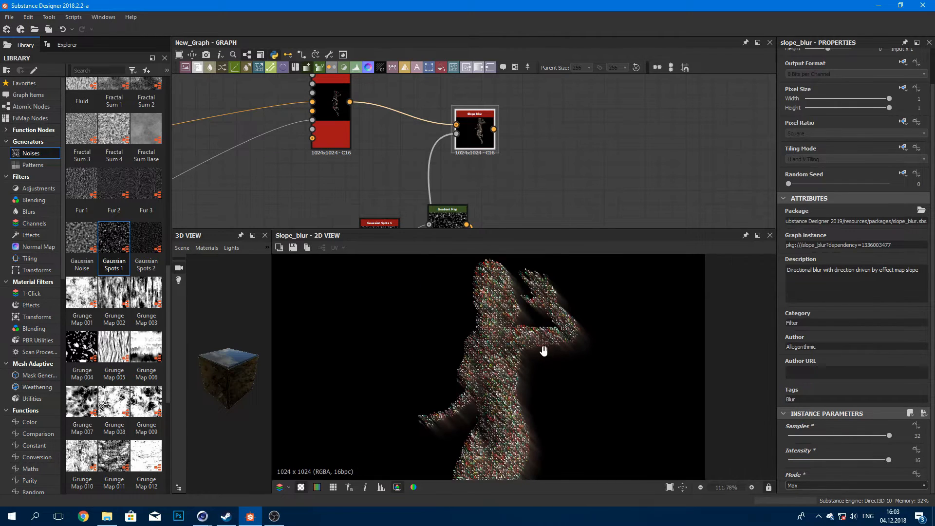
middle_drag(545, 351, 526, 341)
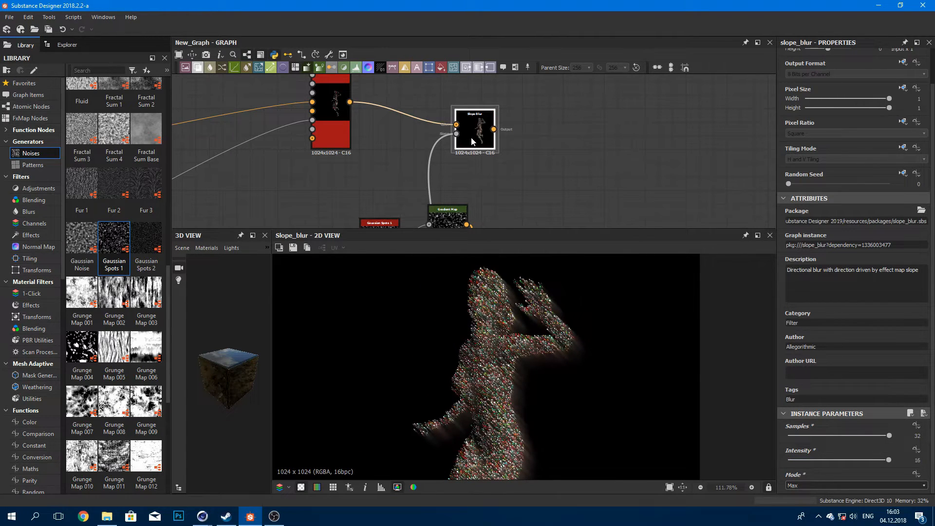
Step: Duplicate the Slope Blur with its links, chain the copy after the first one and preview the copy's result
key(ctrl+d)
drag(472, 138, 543, 119)
drag(475, 132, 421, 118)
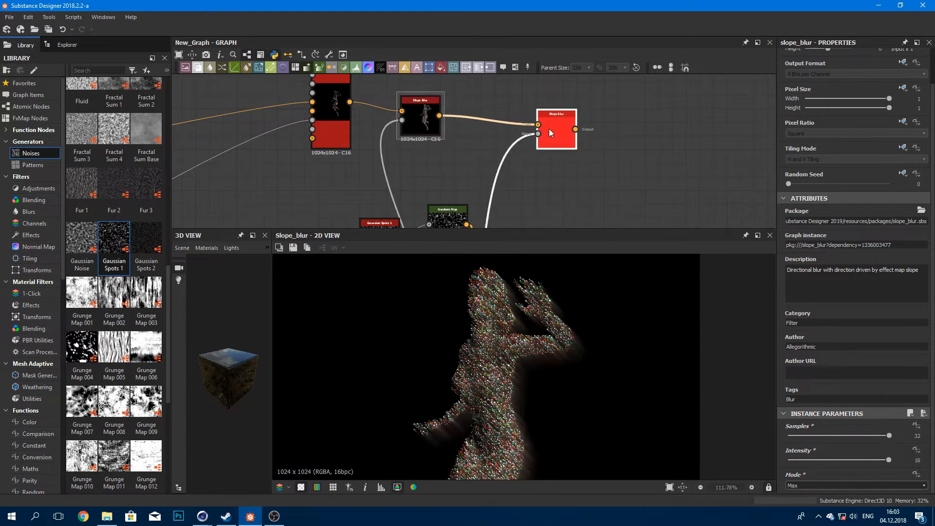
drag(549, 129, 522, 130)
double_click(522, 127)
scroll(541, 360, up, 3)
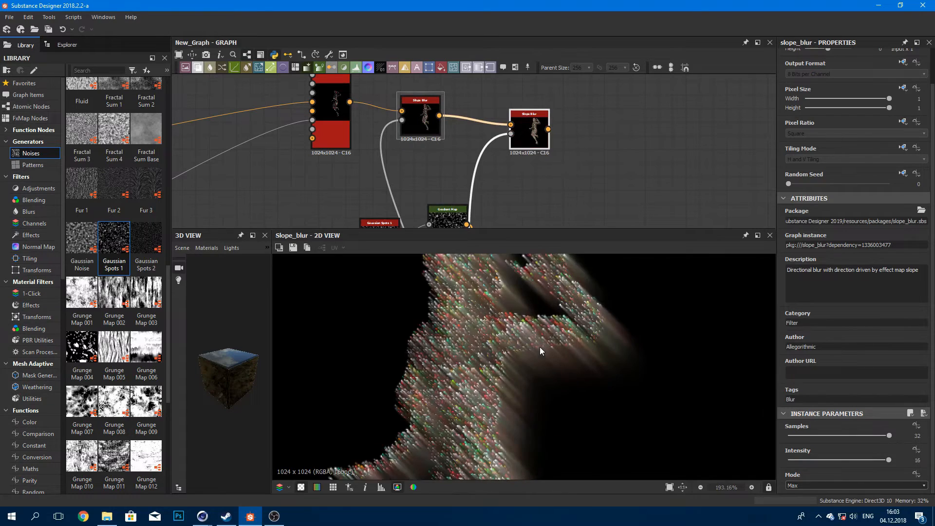
scroll(536, 341, down, 2)
middle_drag(518, 316, 521, 334)
Step: Chain a third duplicated Slope Blur after the second and lower its intensity to 9.92
middle_drag(513, 149, 421, 160)
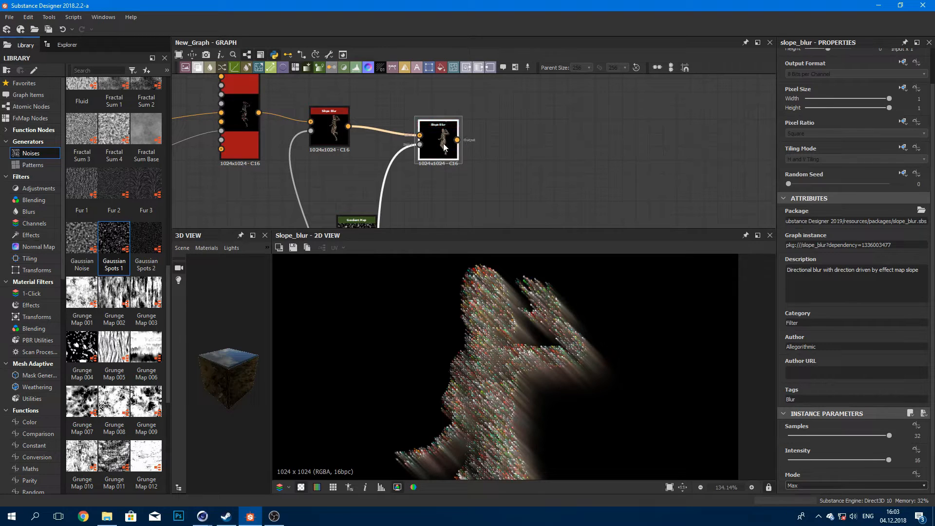
key(ctrl+d)
drag(472, 154, 532, 156)
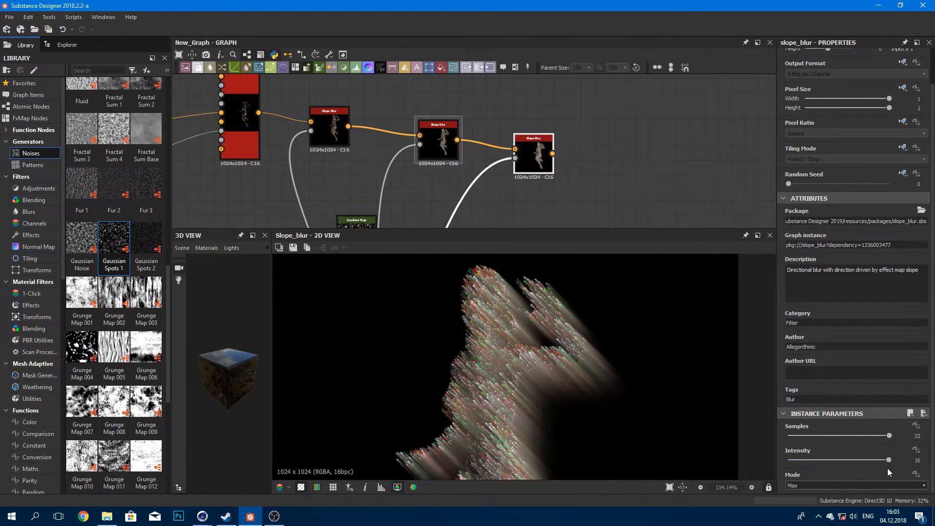
drag(881, 436, 852, 467)
scroll(574, 361, up, 3)
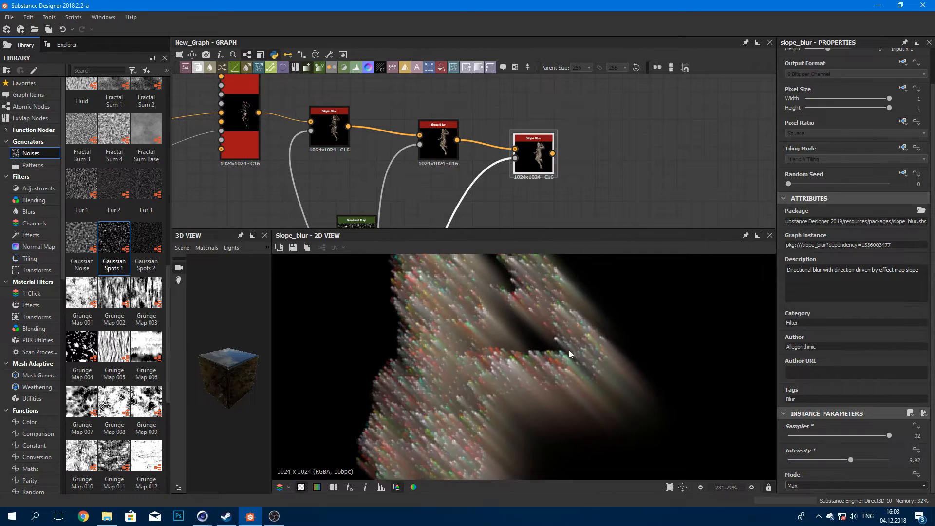
Step: Line up the three Slope Blur nodes closely and move them with the Tile Sampler Color away from the lower chain
scroll(486, 163, down, 2)
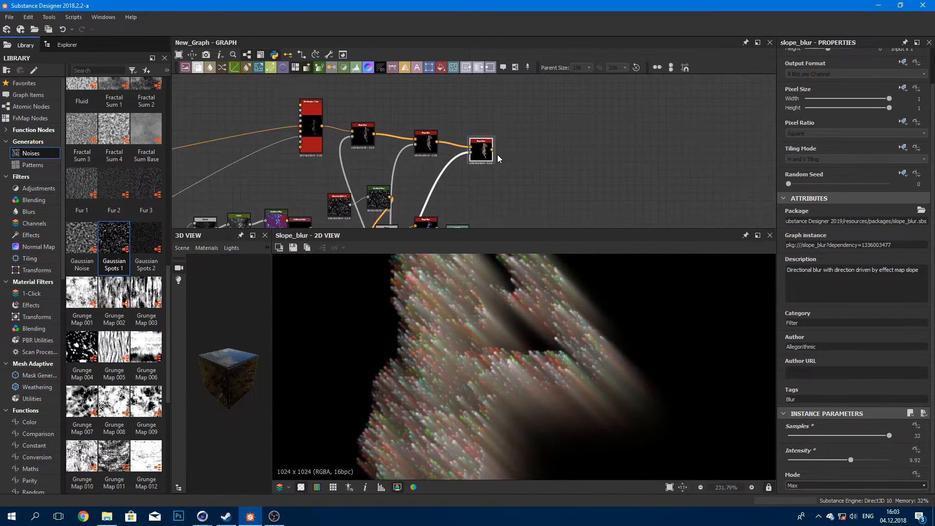
drag(430, 143, 405, 135)
drag(482, 146, 443, 130)
drag(287, 90, 358, 128)
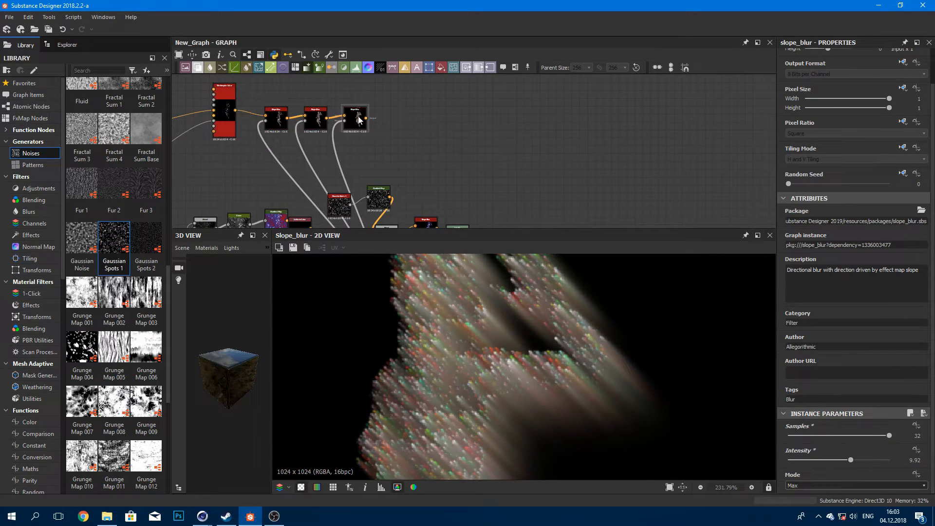
Step: Add a Levels node after the third Slope Blur, lower its white input and shift the midtones slightly darker
click(350, 110)
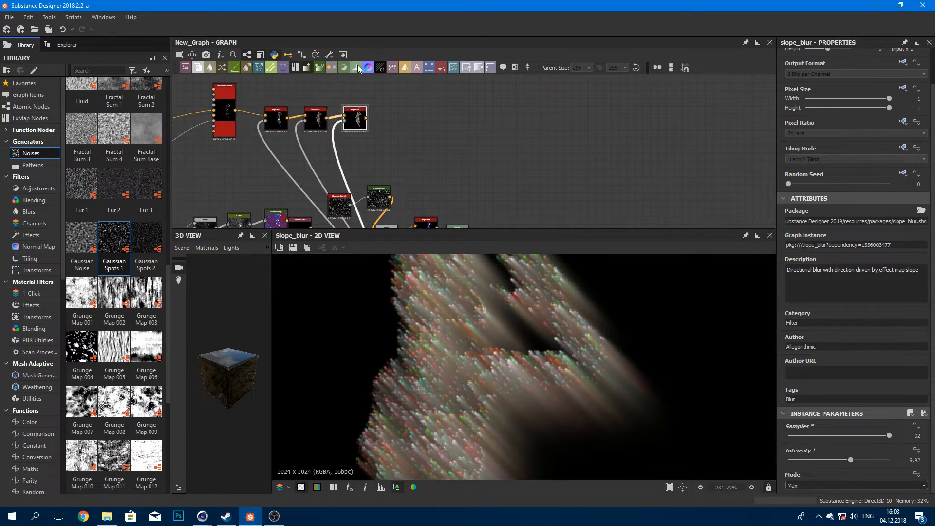
click(357, 67)
mouse_move(854, 276)
mouse_down()
mouse_move(902, 277)
mouse_move(847, 277)
mouse_up()
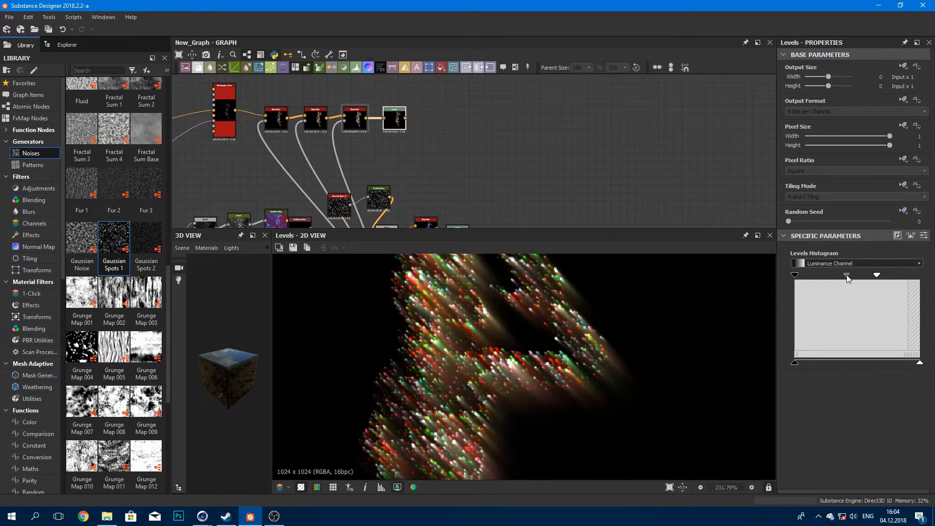
Step: Examine the contrast-boosted particle streaks on the figure, both as a whole and close up around the head and arms
scroll(518, 307, down, 5)
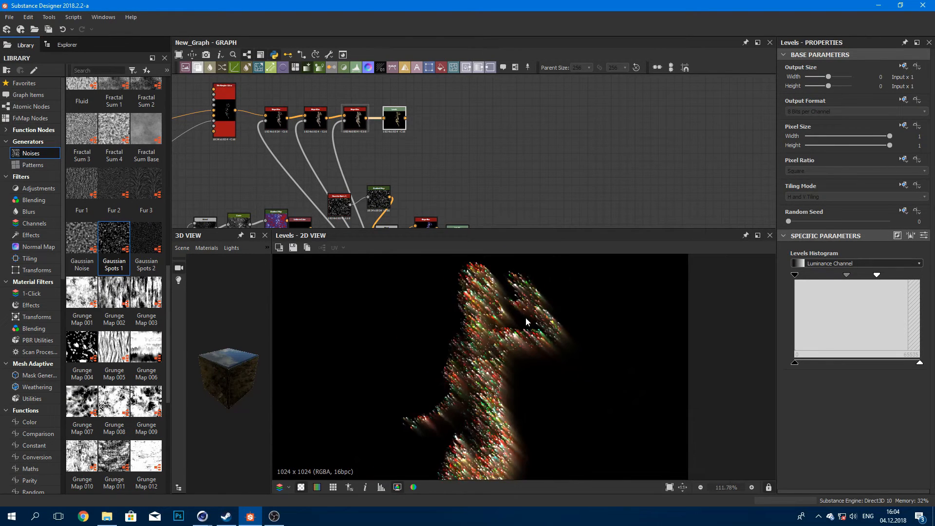
scroll(533, 301, down, 1)
scroll(532, 302, up, 1)
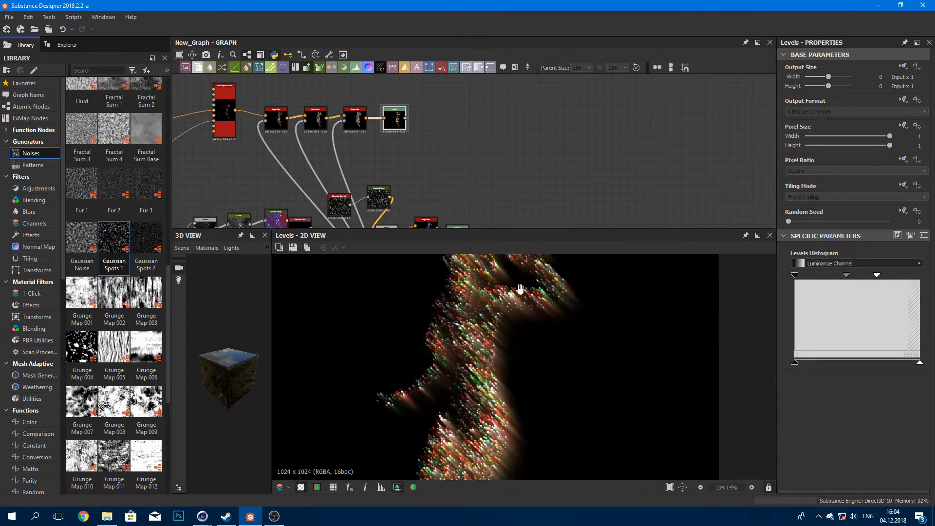
scroll(528, 308, up, 1)
scroll(452, 269, up, 4)
middle_drag(448, 274, 450, 303)
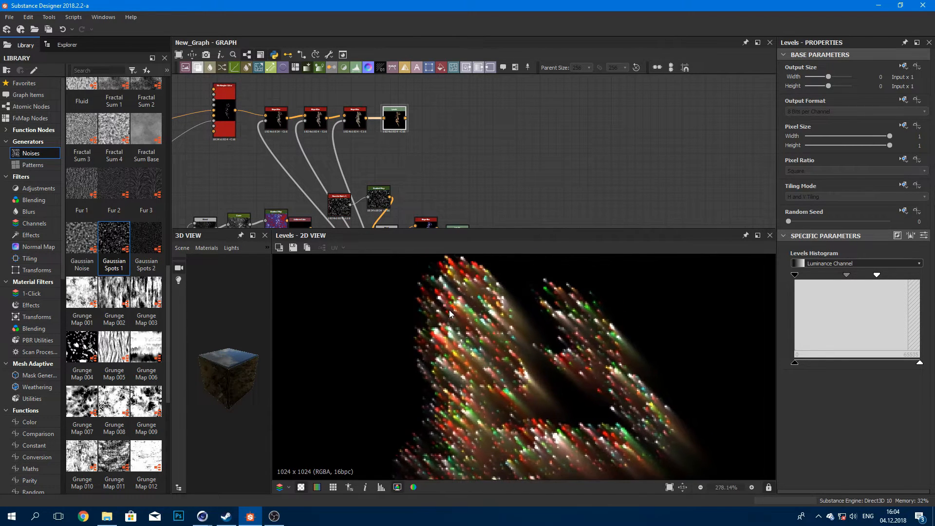
scroll(450, 310, down, 5)
scroll(455, 321, down, 1)
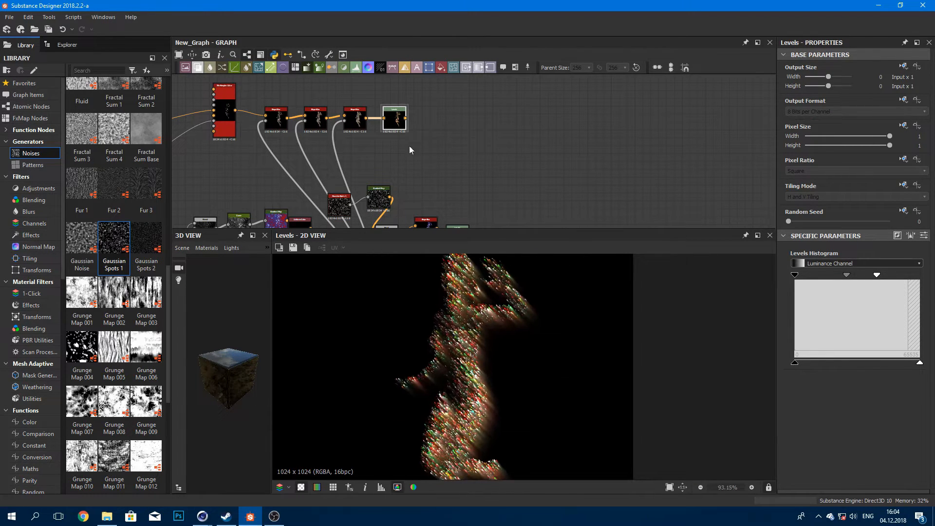
Step: Add a Warp node after the new Levels node
key(space)
text(warp)
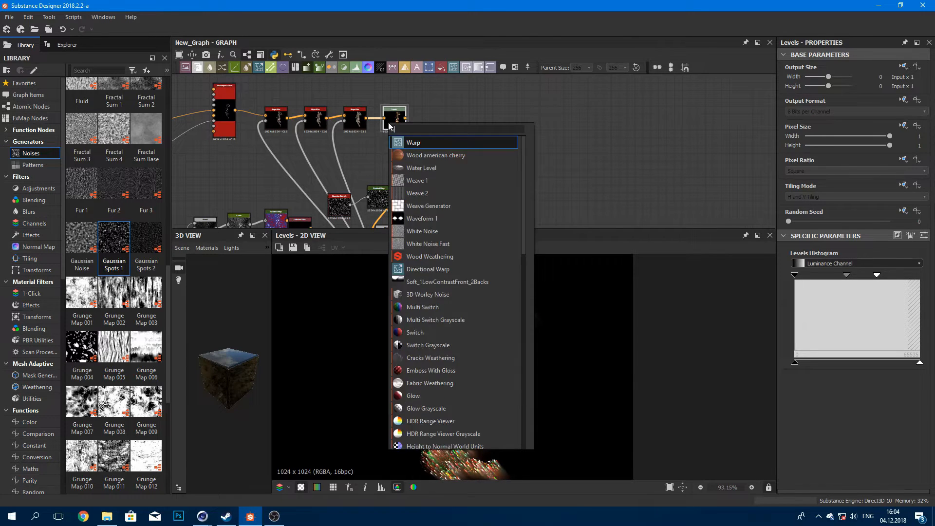
key(Return)
click(415, 153)
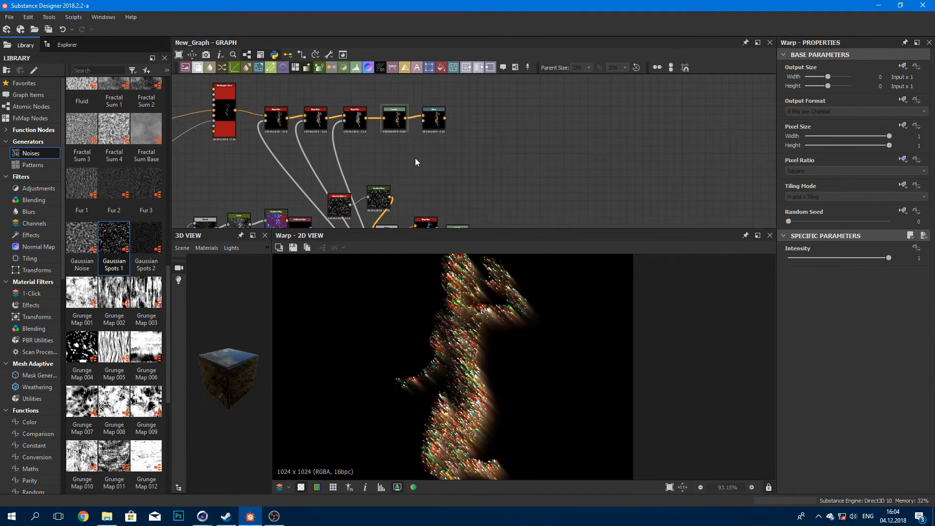
Step: Connect the existing noise node that feeds the first Vector Warp Grayscale to the Warp node's gradient input
scroll(415, 185, down, 2)
middle_drag(412, 185, 417, 99)
middle_drag(295, 134, 401, 126)
scroll(314, 185, up, 3)
scroll(263, 124, up, 4)
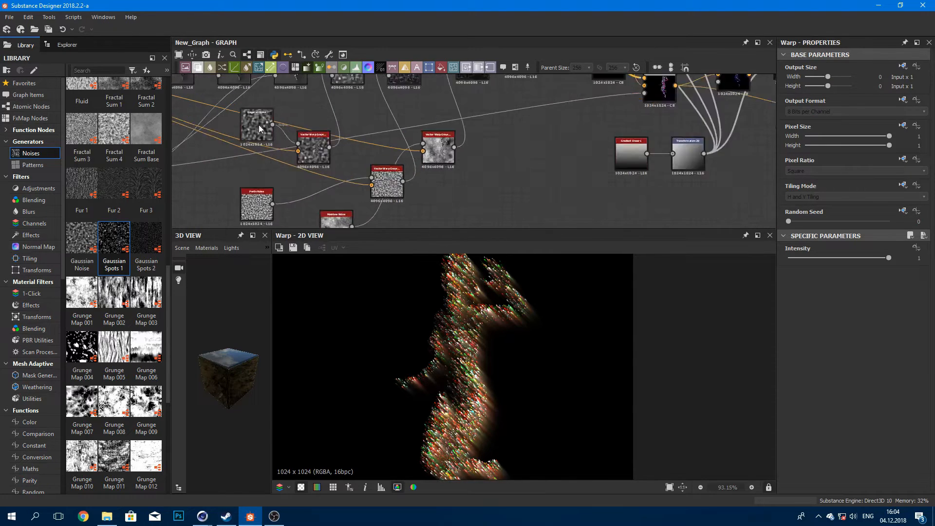
scroll(259, 124, down, 5)
middle_drag(259, 125, 199, 177)
scroll(200, 181, down, 1)
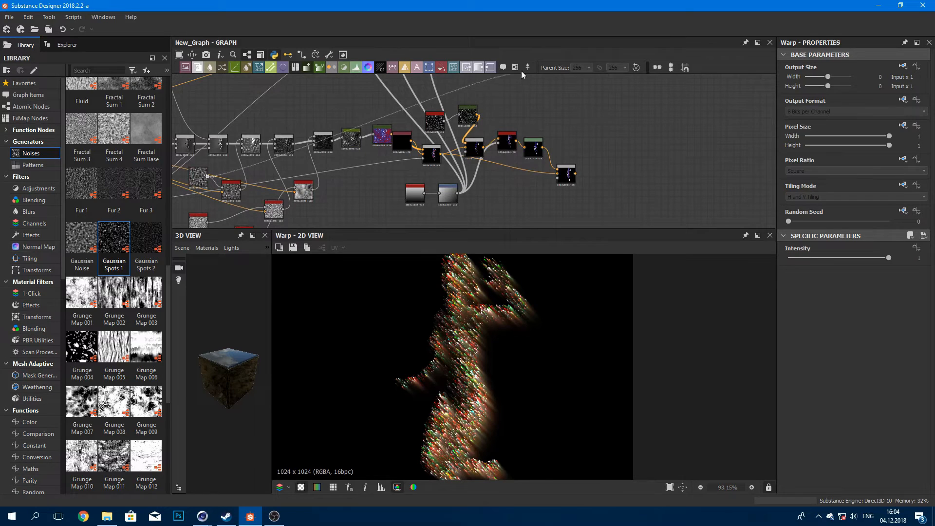
middle_drag(510, 101, 438, 220)
drag(447, 183, 434, 171)
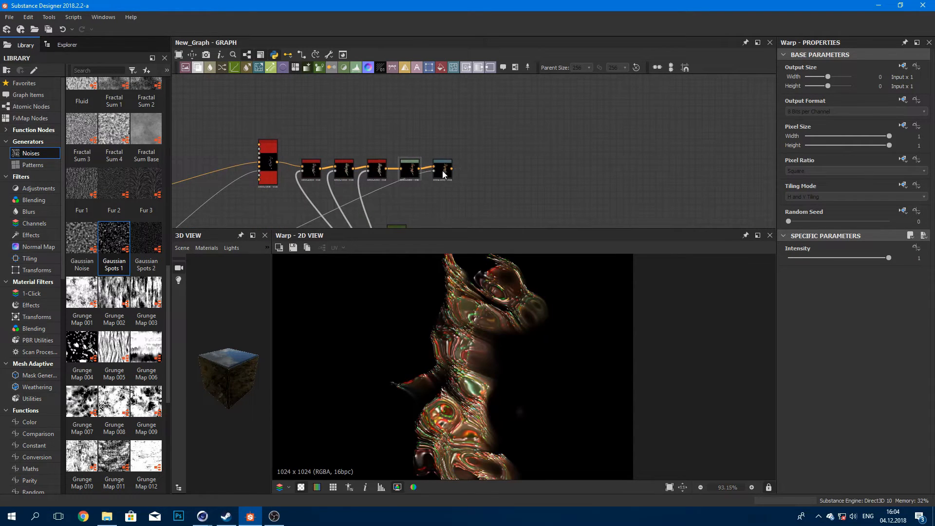
Step: Set the Warp node's intensity to 0.16
scroll(443, 170, up, 2)
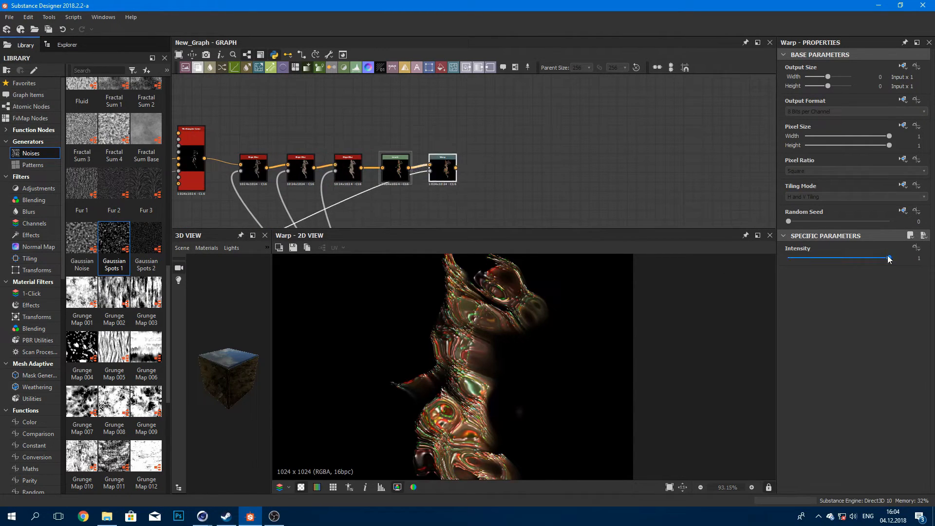
drag(890, 259, 804, 259)
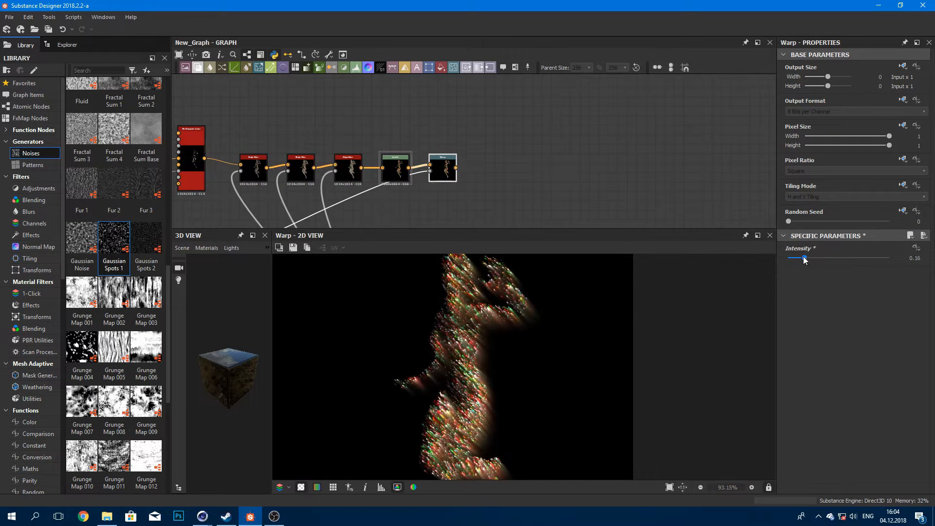
Step: Add a Gaussian Noise node below the Levels, make it the Warp's gradient input and preview the Warp
middle_drag(470, 164, 489, 125)
middle_drag(440, 159, 464, 134)
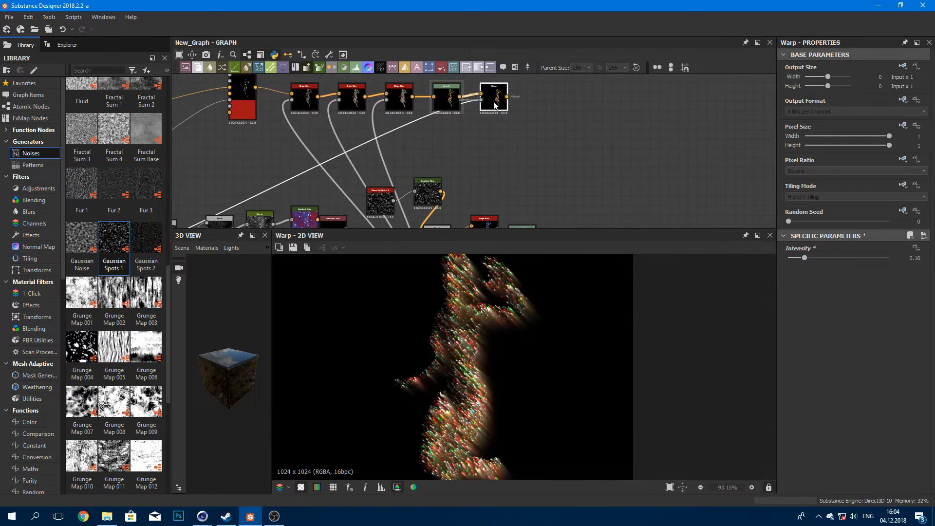
drag(494, 105, 514, 105)
drag(82, 238, 445, 144)
drag(524, 103, 507, 103)
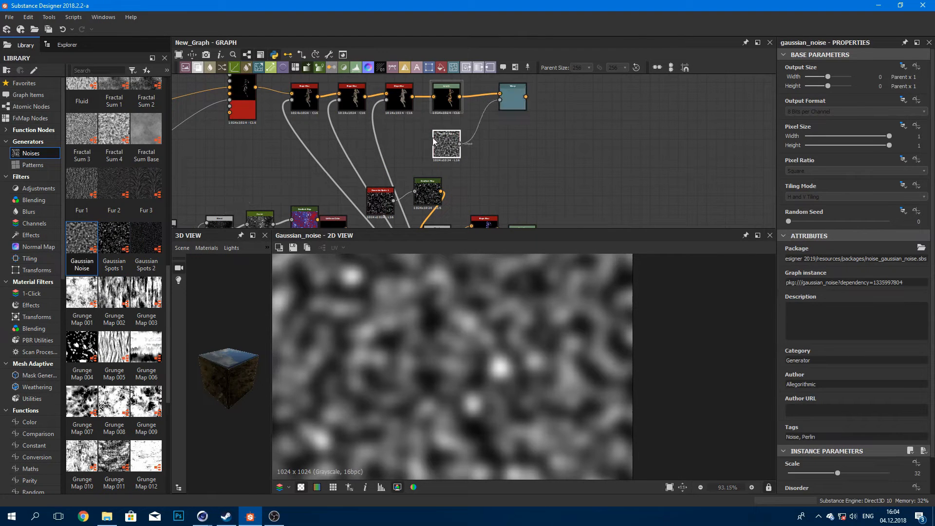
drag(449, 144, 440, 144)
double_click(517, 104)
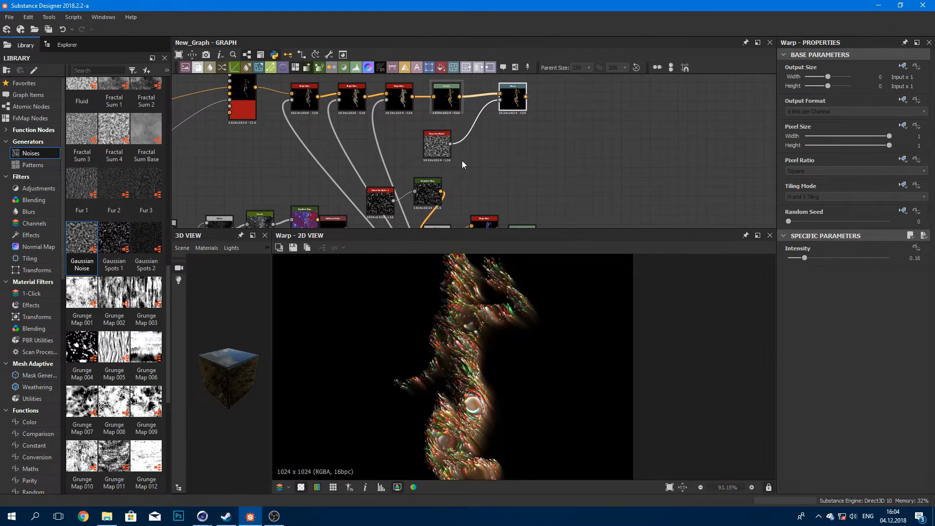
Step: Raise the Gaussian Noise node's scale to the end of its range and preview the Warp again
double_click(438, 144)
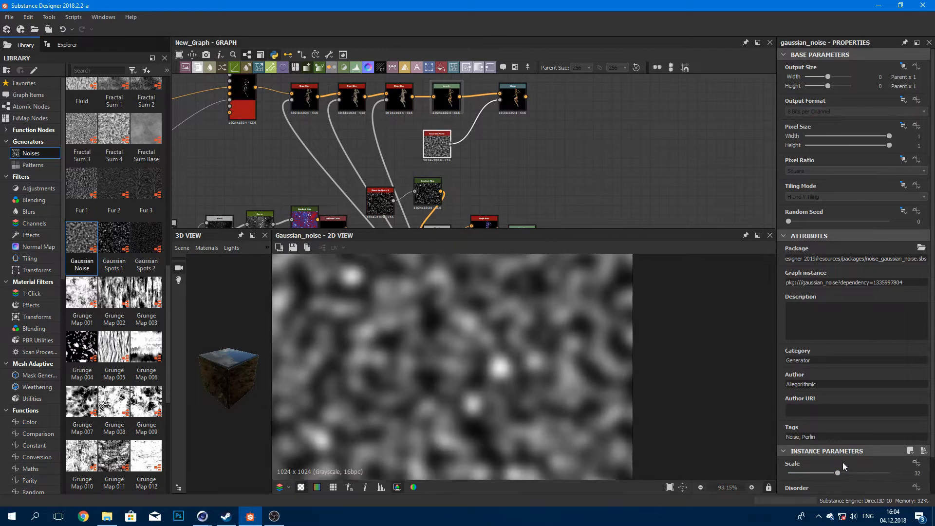
scroll(843, 463, down, 2)
drag(838, 434, 890, 435)
double_click(518, 101)
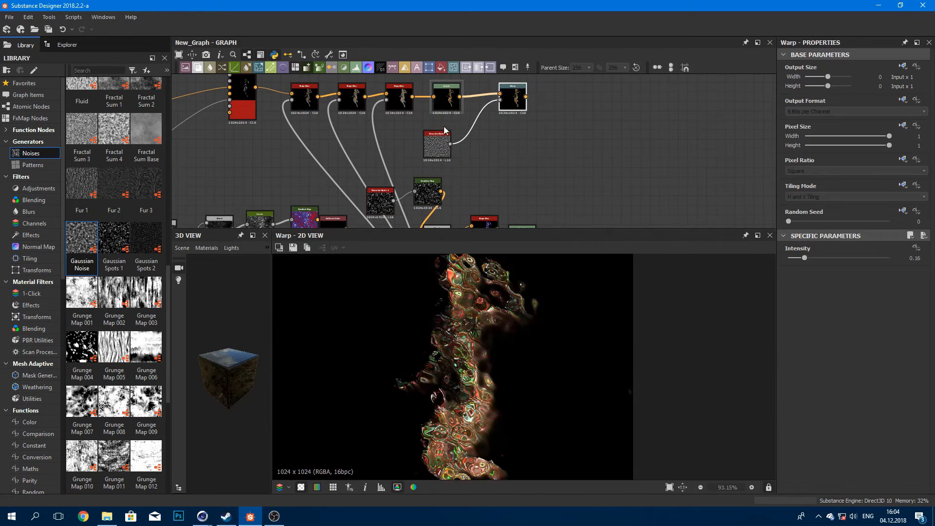
Step: Enter a new scale for the Gaussian Noise node and lower the Warp node's intensity to 0.01
click(441, 134)
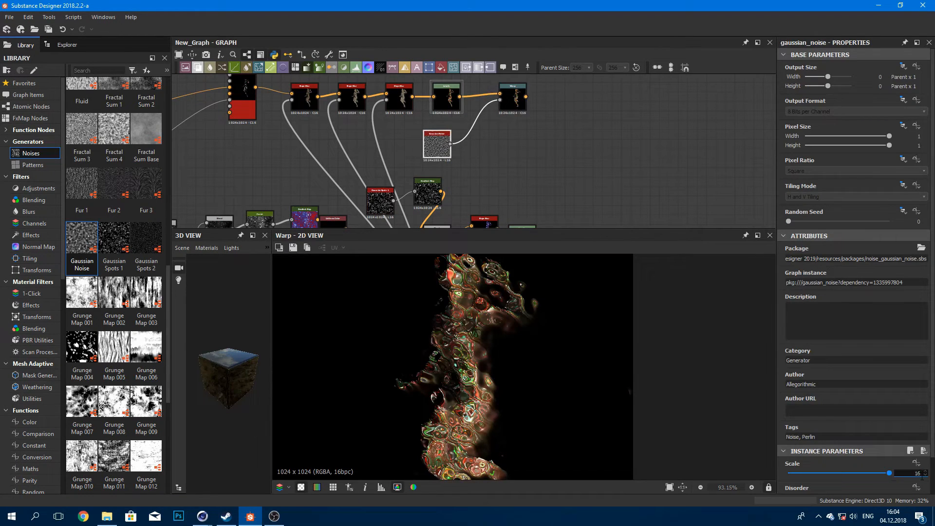
text(4)
key(Return)
click(520, 99)
mouse_move(837, 258)
mouse_down()
mouse_move(790, 258)
mouse_move(789, 267)
mouse_up()
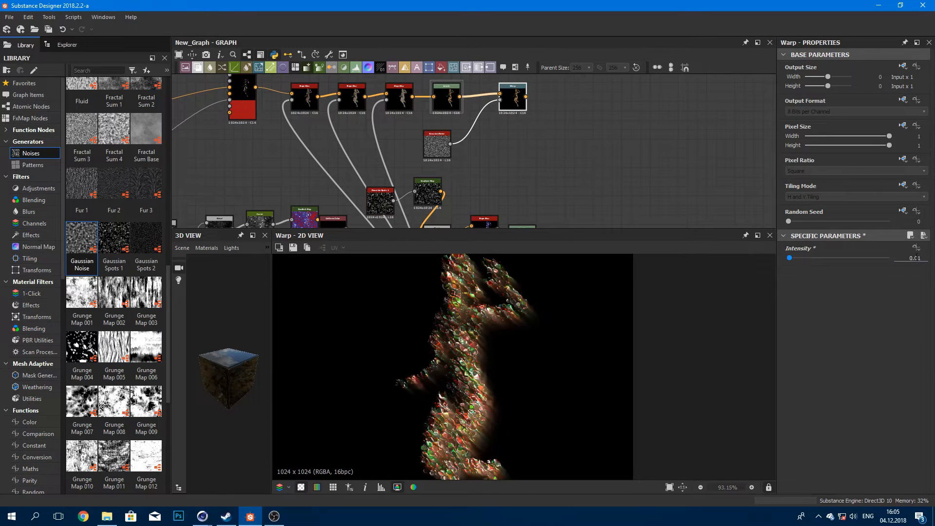
Step: Set the Gaussian Noise node's scale to 93 and check the warped particles up close and from afar
scroll(494, 355, up, 5)
click(435, 142)
drag(838, 473, 819, 474)
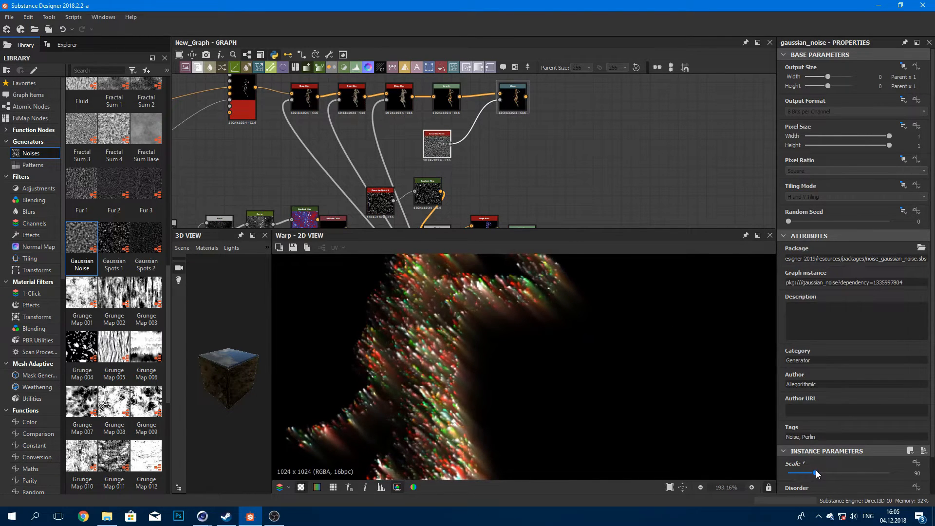
scroll(526, 363, down, 3)
scroll(511, 287, down, 1)
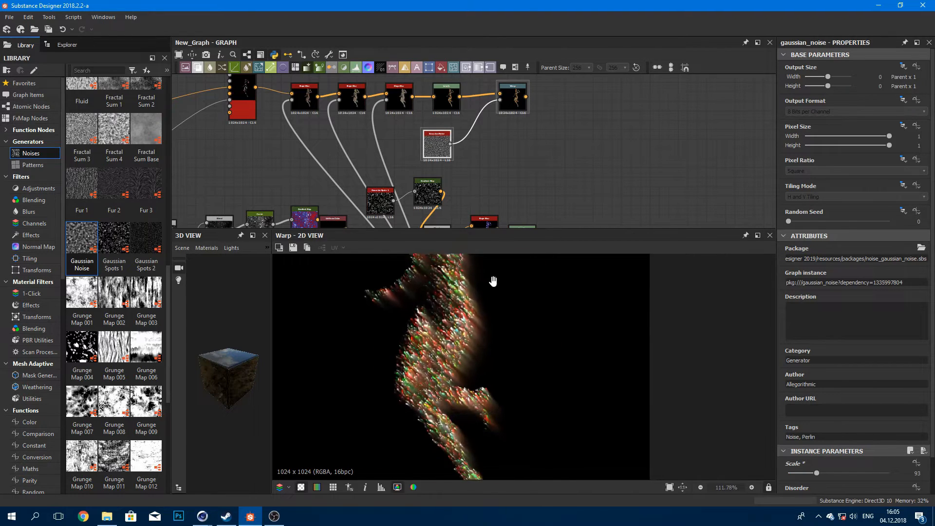
Step: Add a second Warp after the first, feed its gradient input from a new Fractal Sum 4 node and lower its intensity to near minimum
click(472, 94)
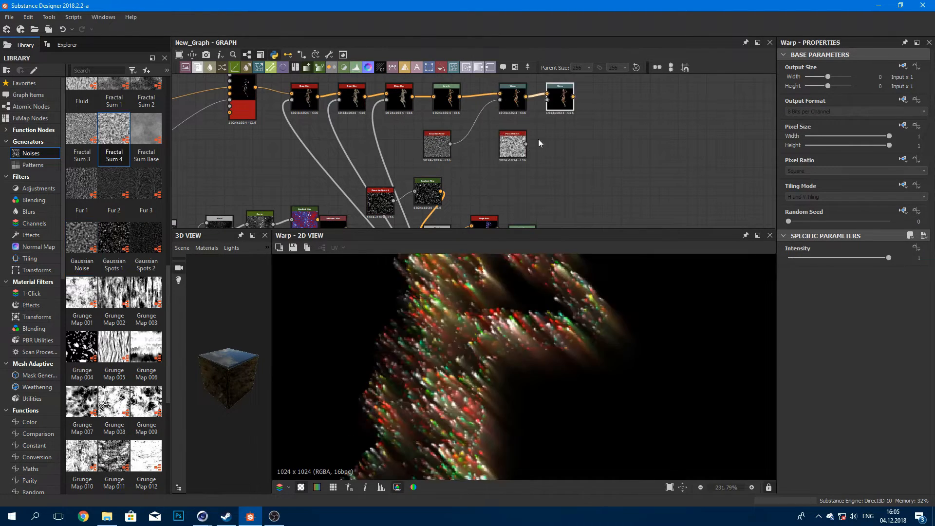
drag(538, 138, 559, 104)
drag(889, 258, 788, 258)
click(512, 146)
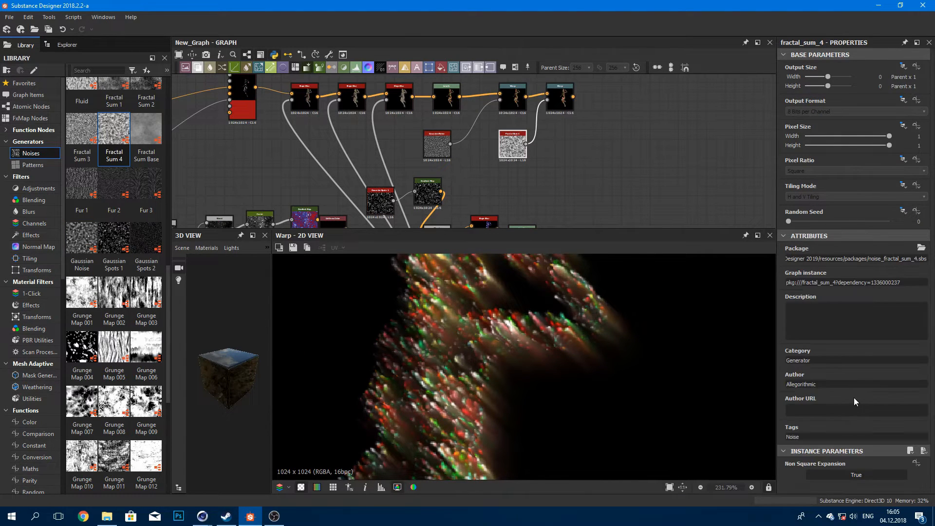
scroll(543, 349, down, 5)
middle_drag(543, 349, 487, 311)
scroll(516, 353, up, 1)
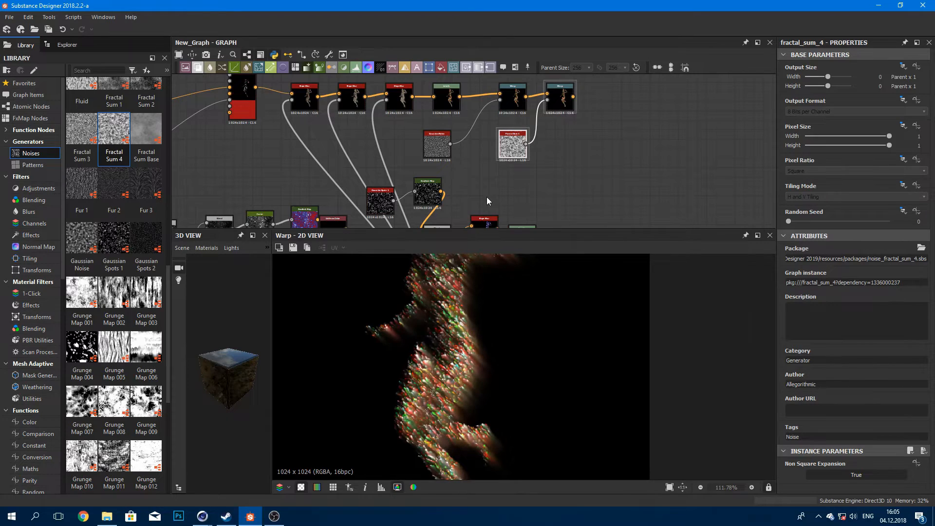
Step: Add a Blend node at the end of the lower figure chain and connect the second Warp's output to its foreground input
scroll(487, 196, down, 1)
middle_drag(488, 177, 357, 173)
click(416, 192)
click(200, 71)
scroll(344, 148, down, 2)
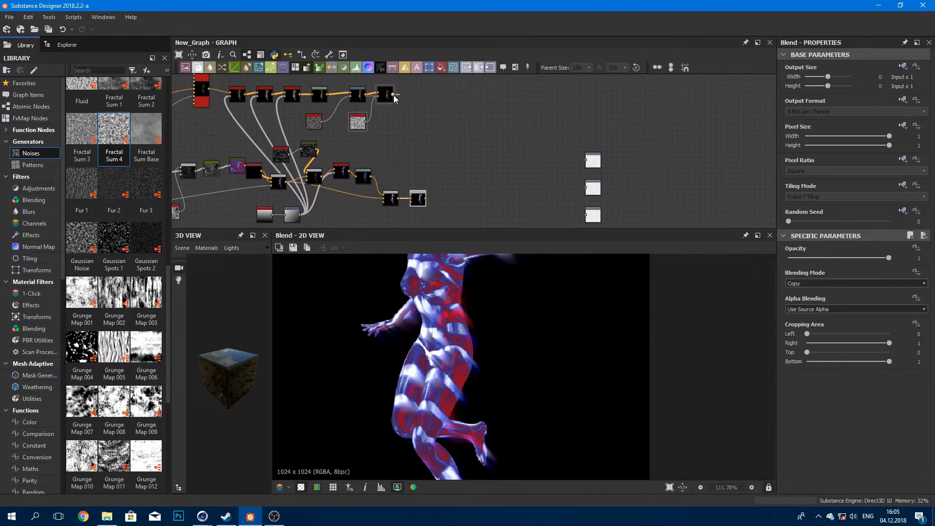
drag(416, 170, 418, 200)
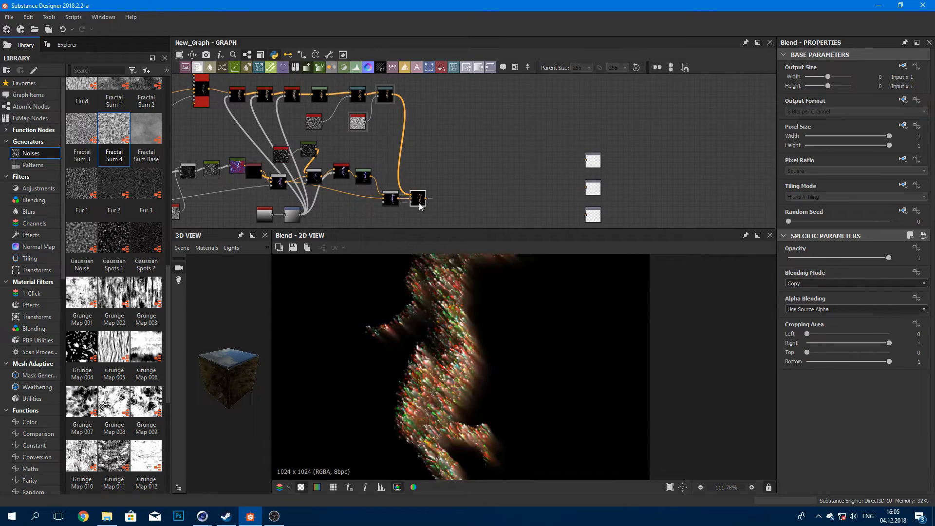
Step: Try the Add (Linear Dodge) blending mode on the final Blend node and inspect the figure
scroll(820, 286, down, 1)
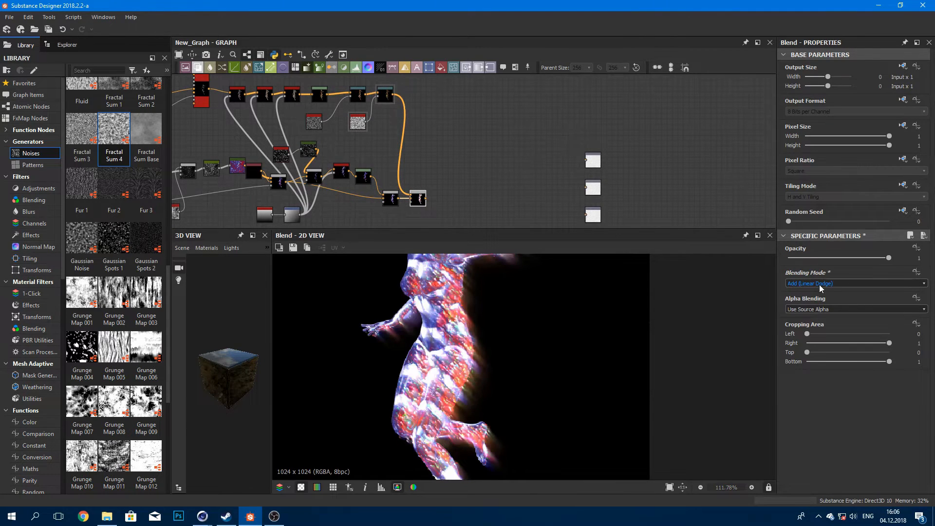
middle_drag(462, 295, 474, 347)
scroll(475, 347, down, 2)
scroll(468, 312, up, 4)
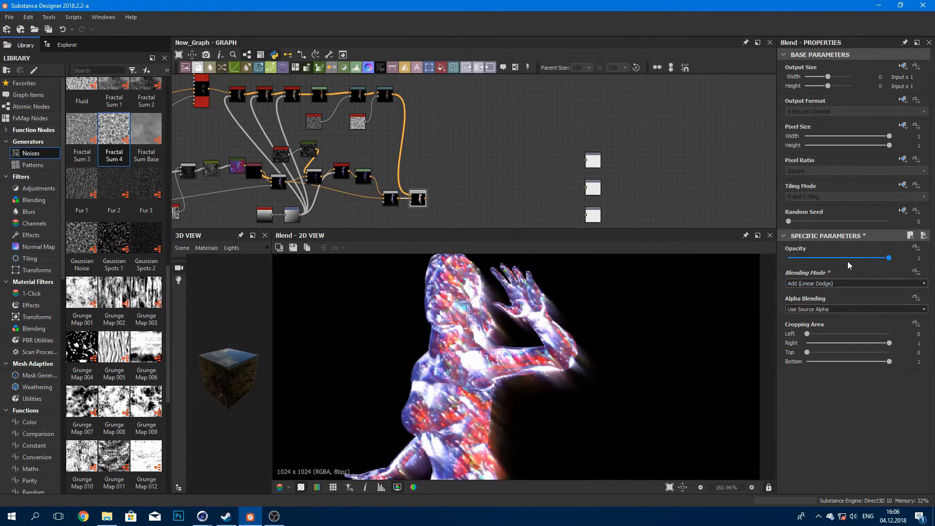
Step: Try the Max (Lighten) blending mode on the final Blend node and inspect the figure
click(850, 283)
click(850, 284)
scroll(850, 283, down, 4)
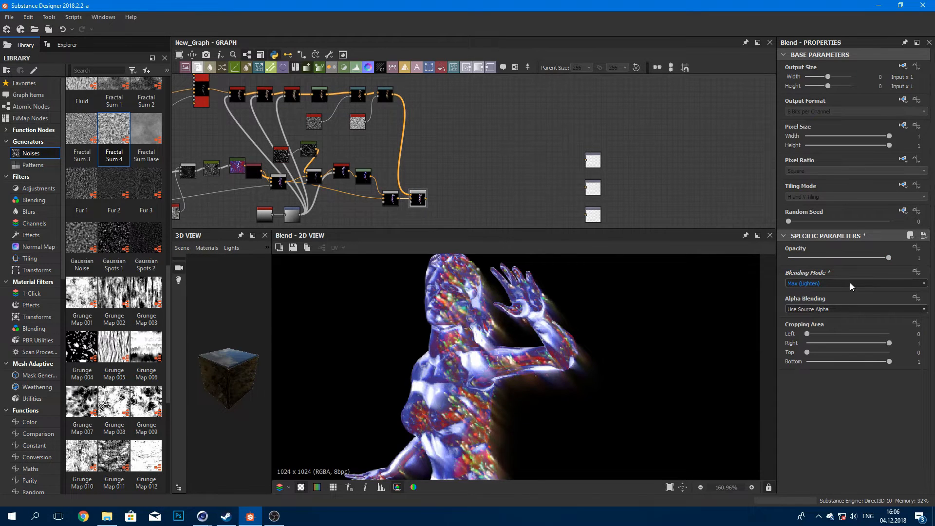
scroll(574, 397, down, 2)
middle_drag(567, 399, 561, 310)
scroll(560, 312, down, 1)
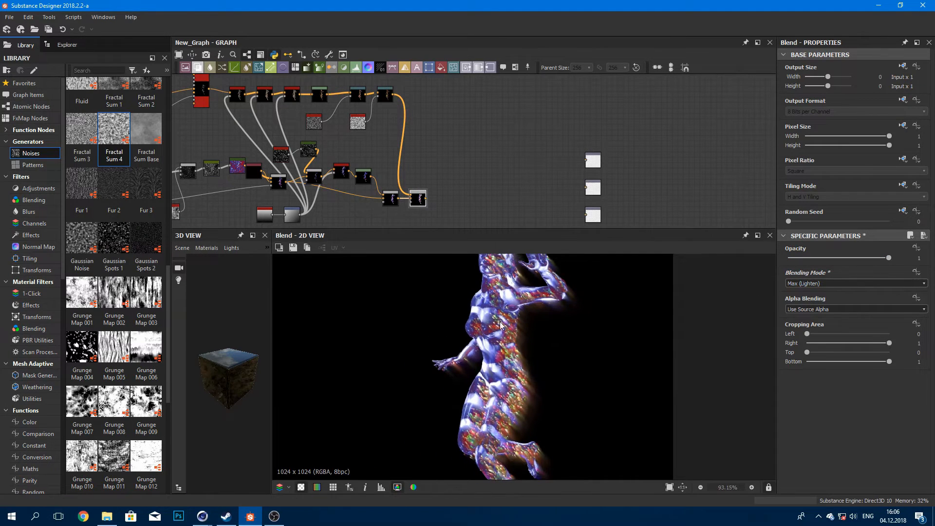
Step: Try the Divide and Screen blending modes on the final Blend node
scroll(806, 283, down, 3)
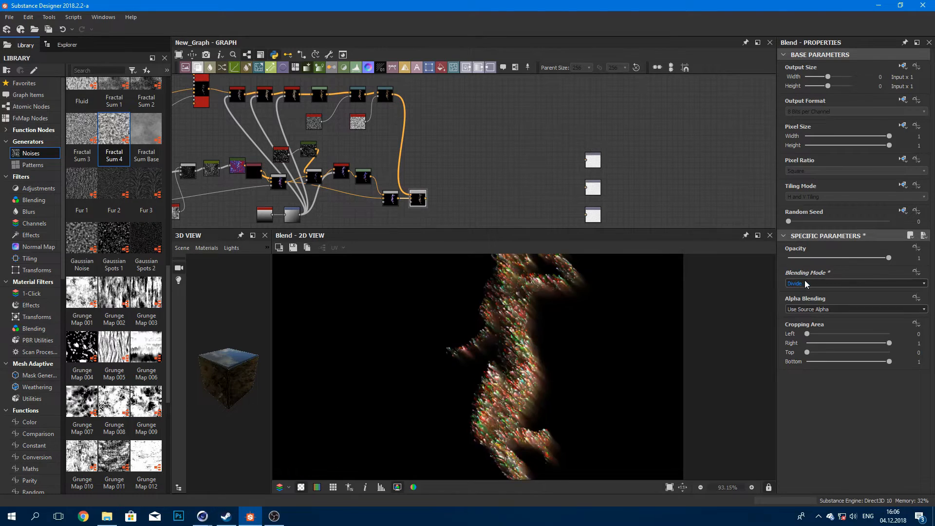
scroll(806, 284, down, 2)
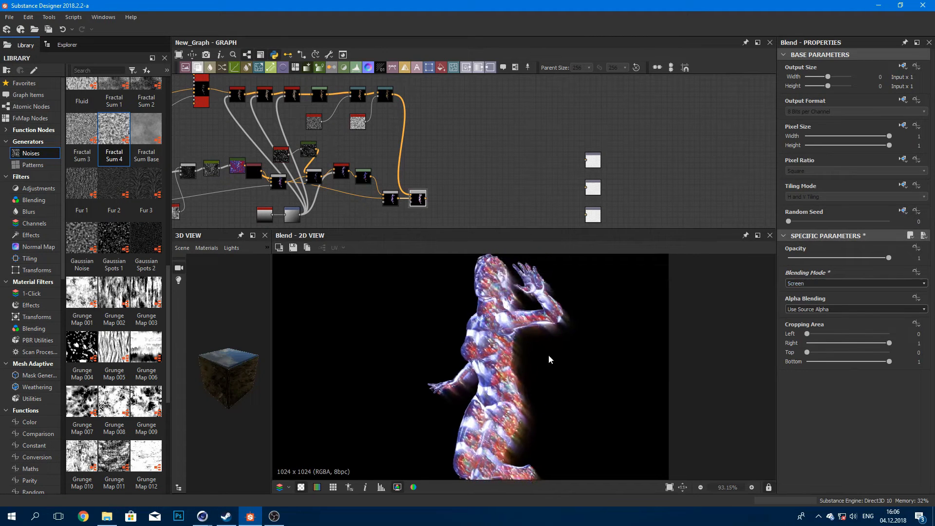
mouse_move(889, 258)
mouse_down()
mouse_move(829, 258)
mouse_move(898, 259)
mouse_up()
middle_drag(483, 183, 496, 185)
Step: Set the final Blend node's blending mode to Max (Lighten) and check the figure
click(808, 284)
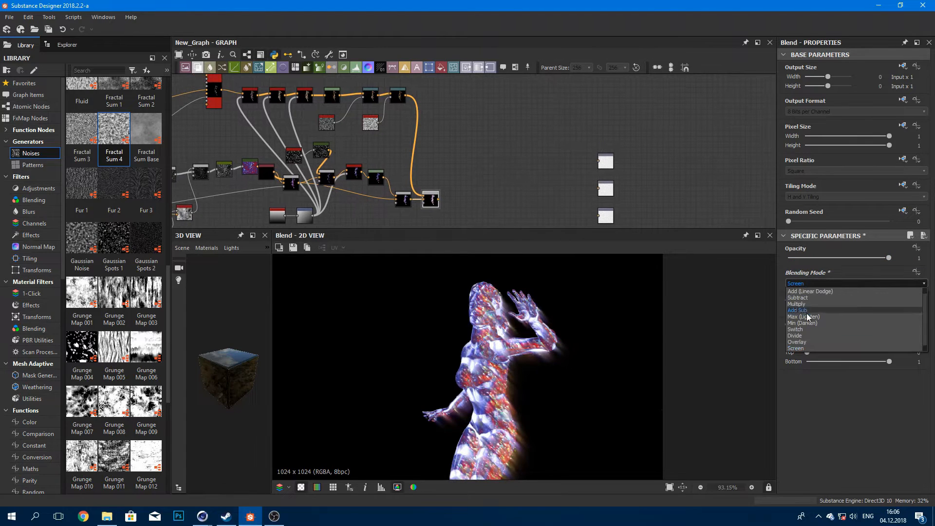
click(808, 317)
scroll(506, 334, down, 1)
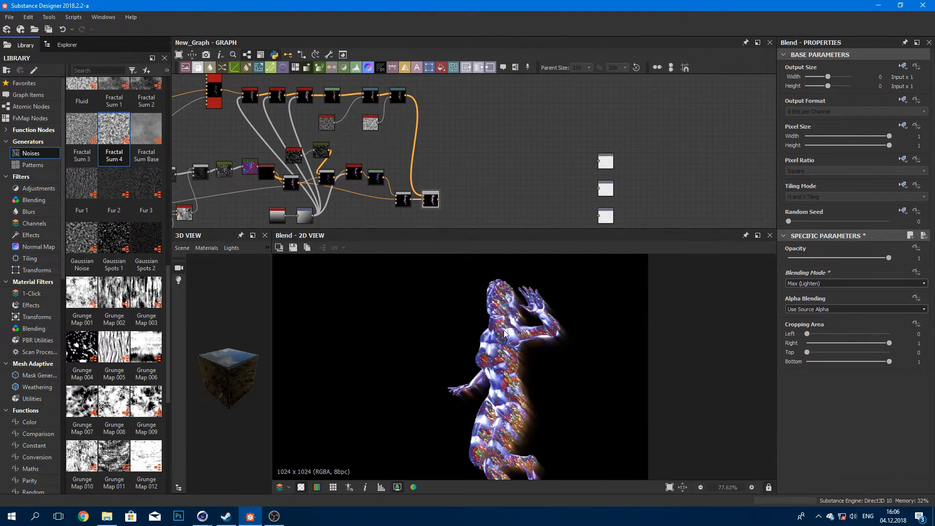
middle_drag(390, 152, 411, 171)
scroll(486, 336, down, 2)
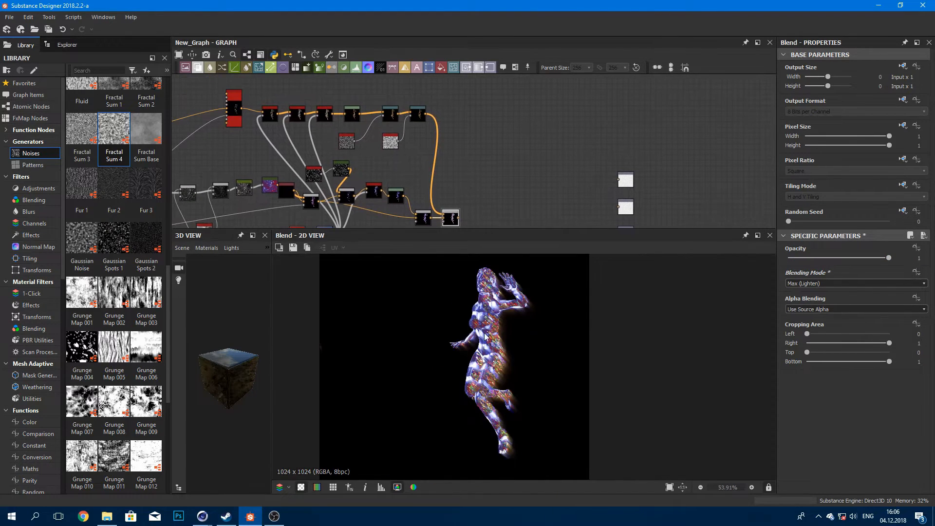
scroll(487, 286, up, 5)
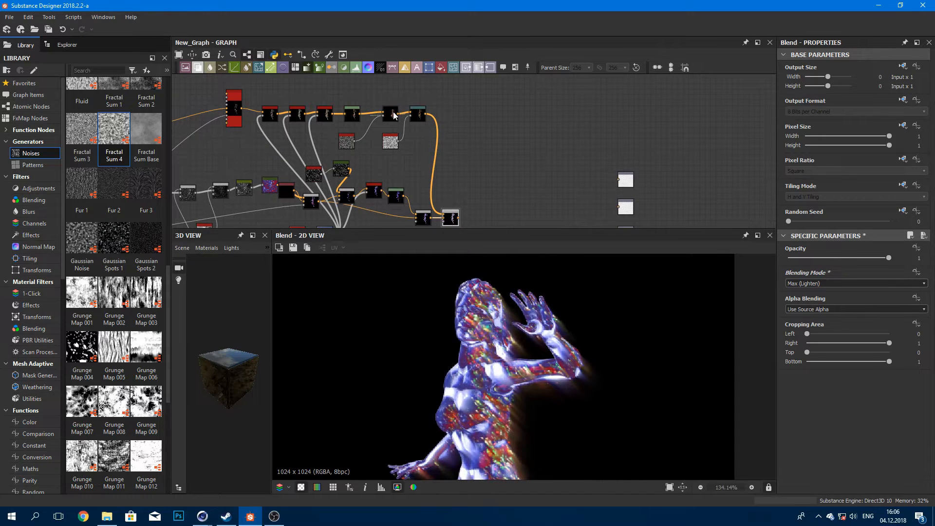
scroll(384, 114, up, 2)
Step: Connect the Levels node's output directly to the final Blend, bypassing the two Warp nodes
click(348, 115)
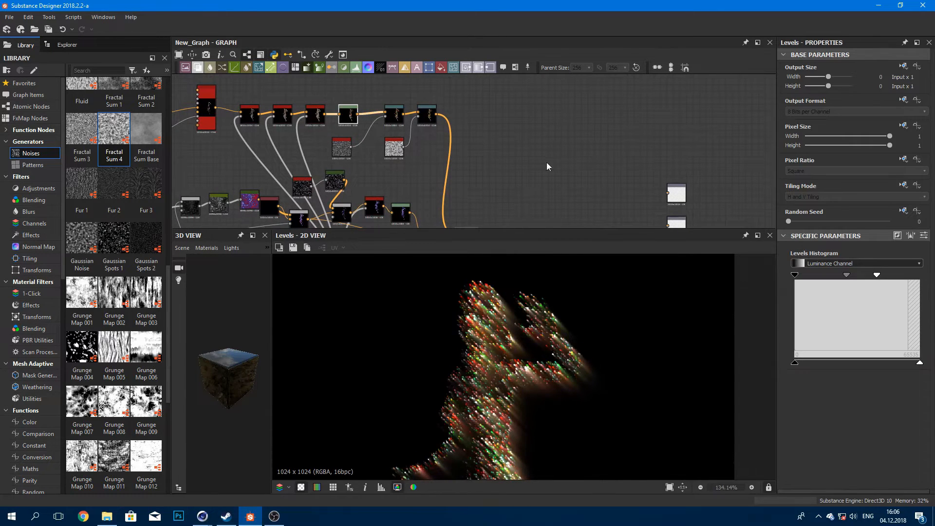
middle_drag(496, 207, 460, 190)
double_click(455, 187)
middle_drag(378, 122, 378, 106)
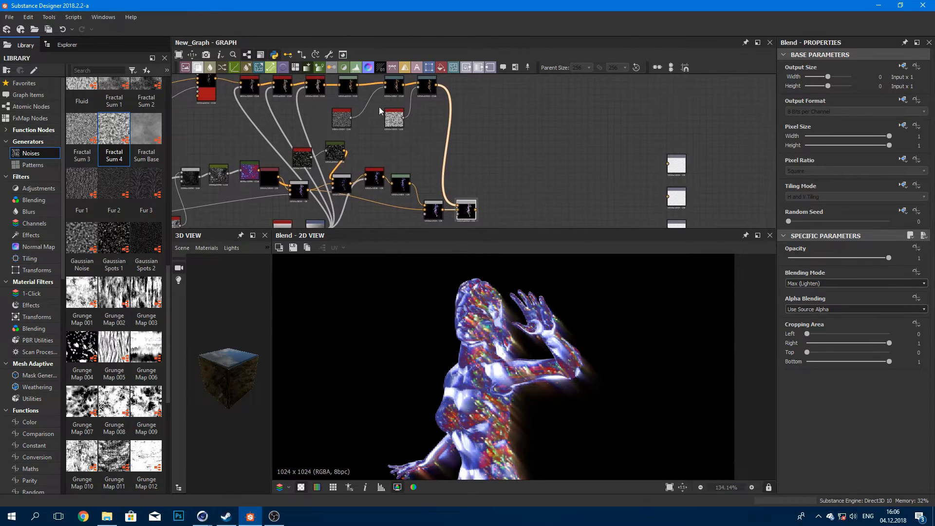
scroll(508, 324, down, 2)
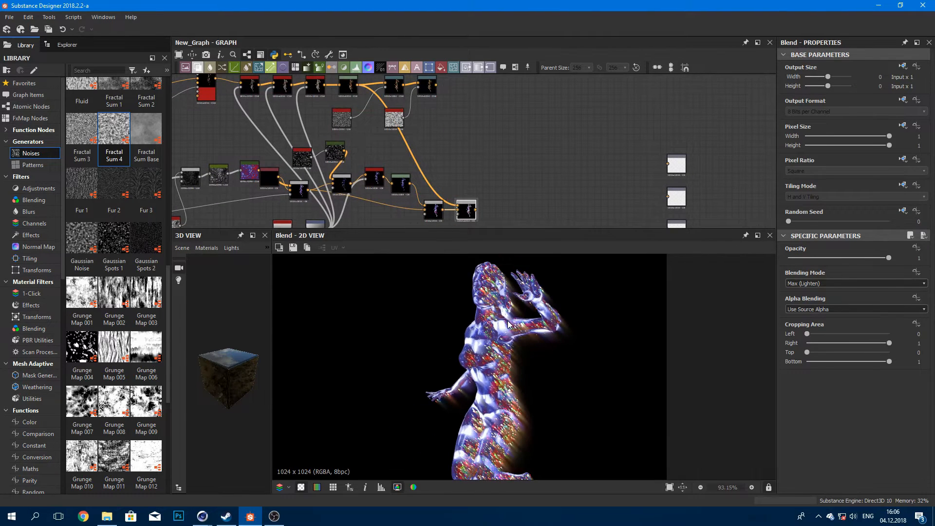
Step: Compare the final Blend result with the last Warp and Levels outputs, examining the coloured specks on the figure
double_click(428, 89)
double_click(466, 209)
middle_drag(451, 143, 439, 150)
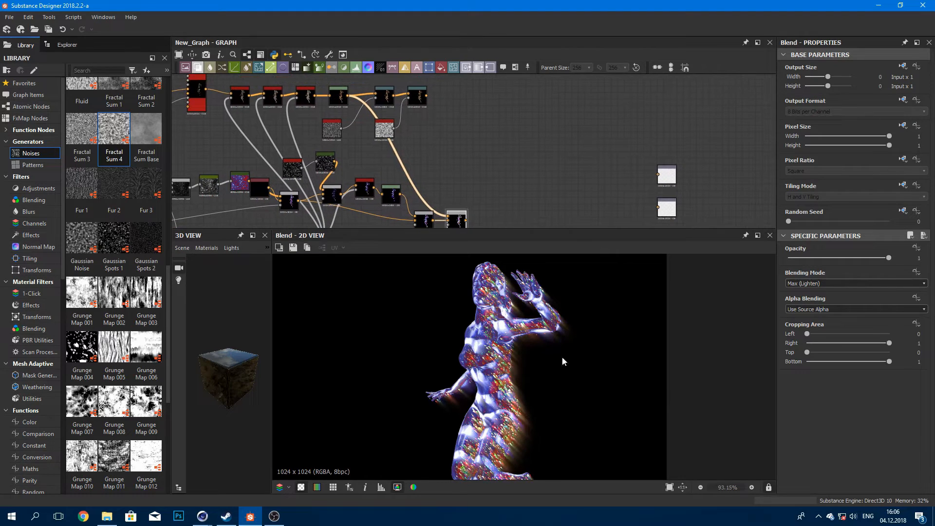
middle_drag(562, 361, 548, 317)
scroll(530, 343, up, 2)
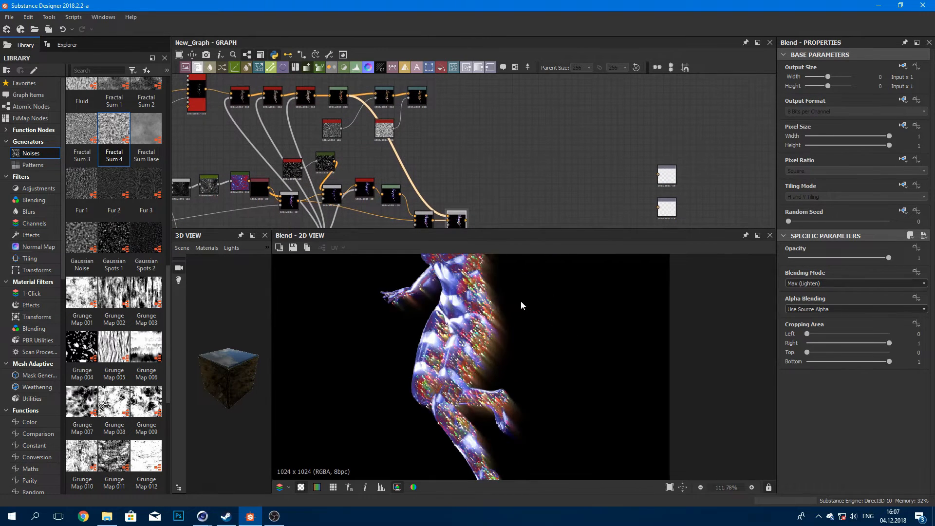
scroll(521, 300, down, 1)
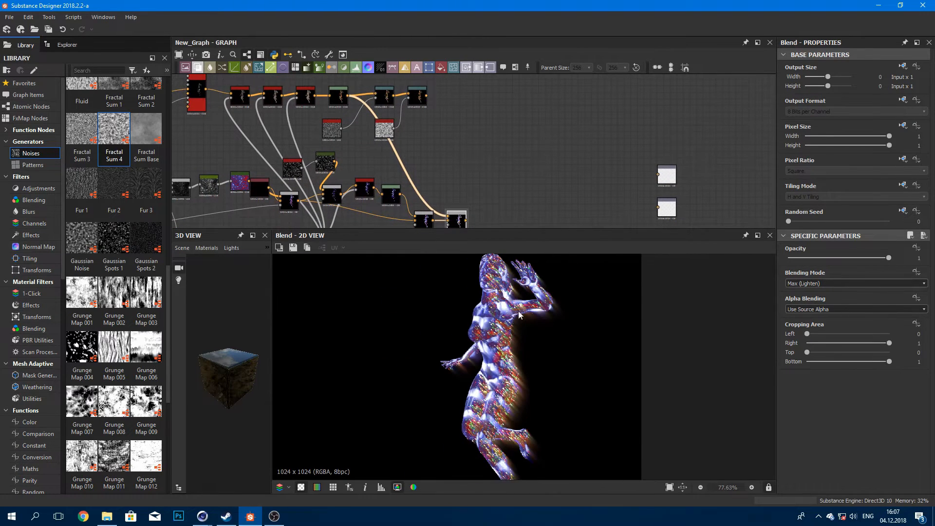
click(339, 100)
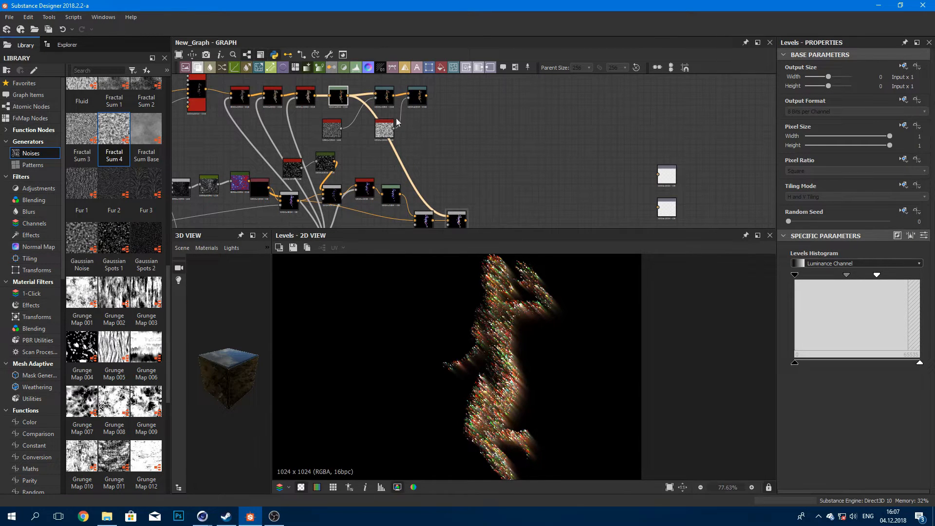
click(457, 220)
scroll(511, 363, up, 3)
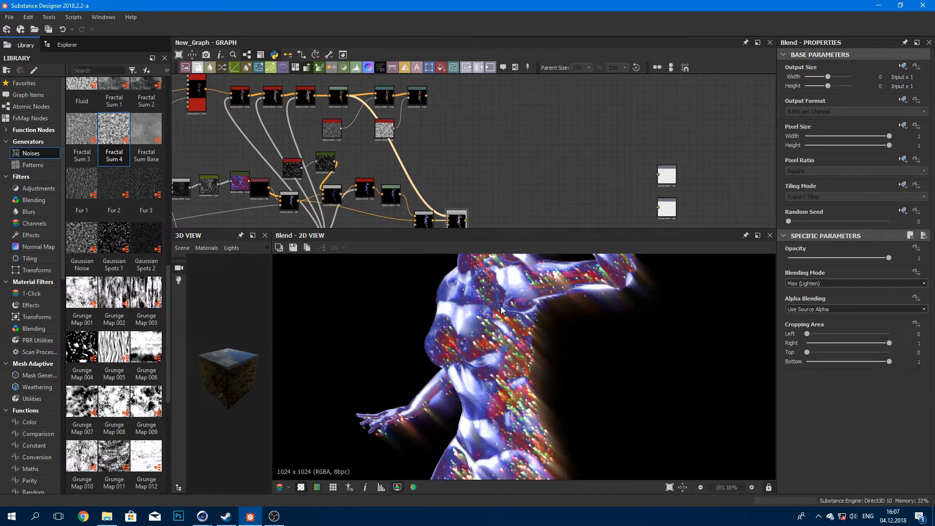
mouse_move(481, 308)
middle_down()
mouse_move(475, 337)
mouse_move(488, 309)
middle_up()
scroll(490, 311, down, 2)
Step: Lower the white input point of the Levels node slightly to brighten the coloured specks
click(339, 96)
drag(878, 276, 847, 275)
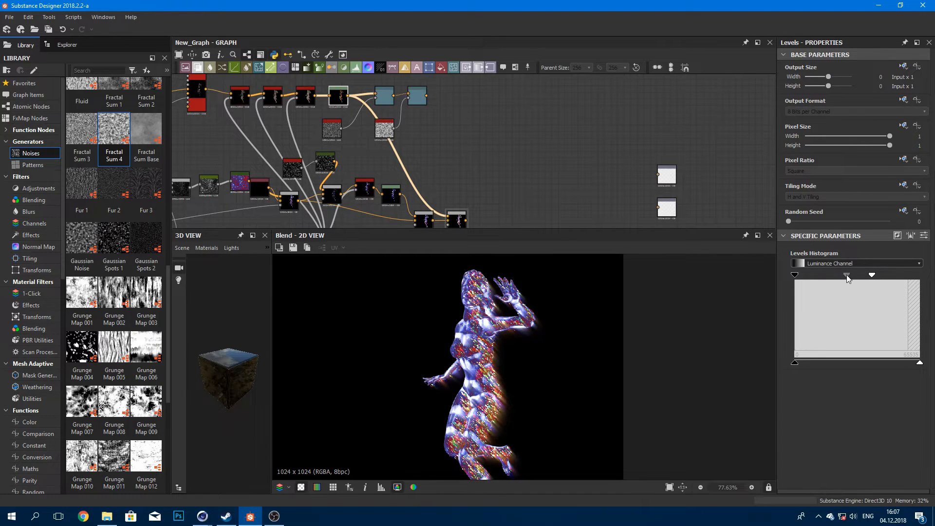
scroll(487, 315, up, 4)
scroll(529, 331, down, 5)
mouse_move(530, 330)
middle_down()
mouse_move(532, 300)
mouse_move(563, 303)
mouse_move(544, 335)
middle_up()
scroll(399, 145, up, 3)
Step: Display the Tile Sampler Color output and move that node farther from the first Slope Blur to make room
scroll(363, 118, up, 3)
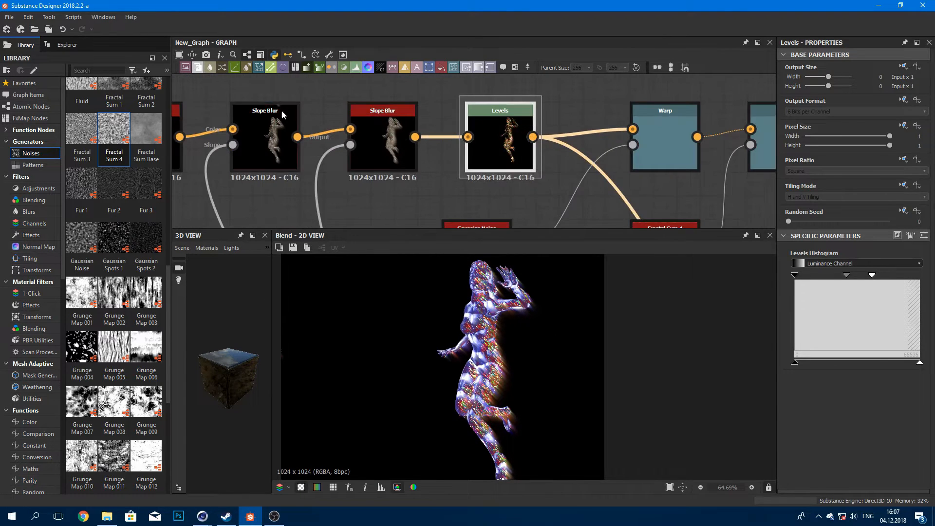
scroll(219, 127, down, 2)
middle_drag(217, 127, 444, 157)
click(296, 148)
double_click(296, 151)
middle_drag(296, 151, 375, 141)
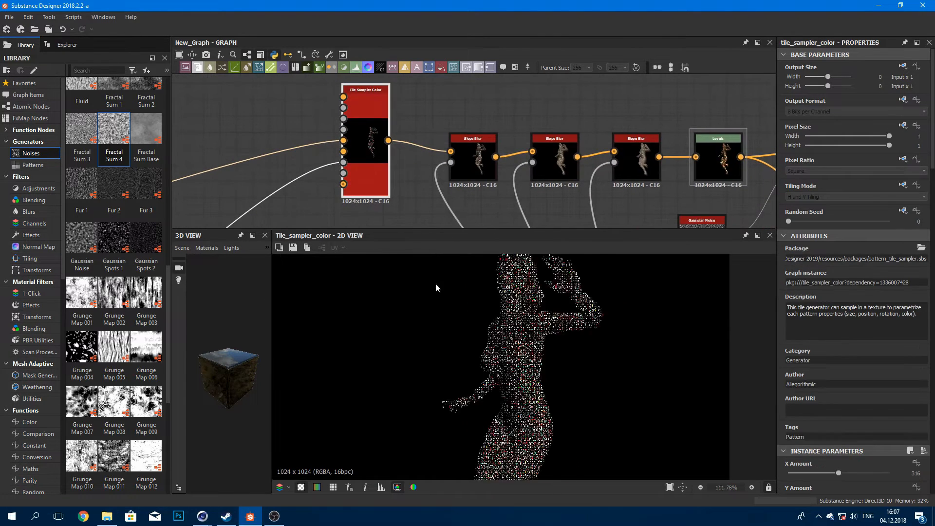
drag(376, 140, 237, 140)
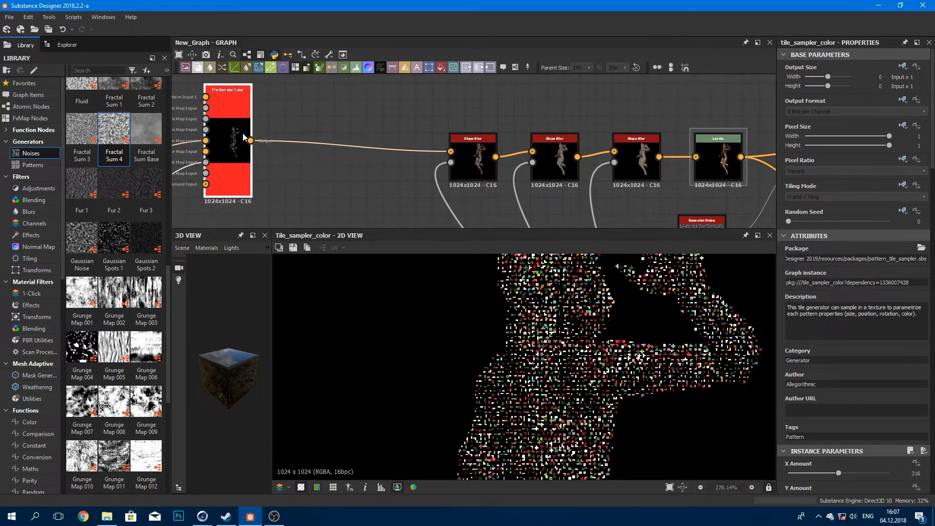
Step: Add a Gaussian Spots 1 noise above the Tile Sampler Color node and set its Scale to 5
scroll(299, 145, down, 3)
middle_drag(240, 165, 269, 177)
drag(117, 237, 309, 84)
middle_drag(363, 96, 450, 128)
scroll(850, 363, down, 2)
drag(789, 434, 817, 434)
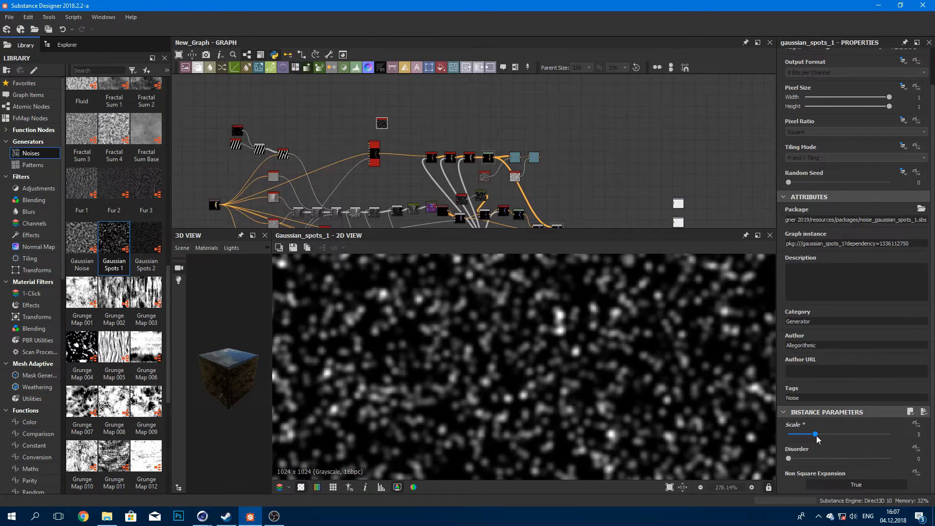
Step: Insert a Blend after Tile Sampler Color and feed Gaussian Spots 1 into it through a Gradient Map
scroll(545, 295, down, 4)
scroll(389, 156, up, 2)
scroll(388, 156, up, 2)
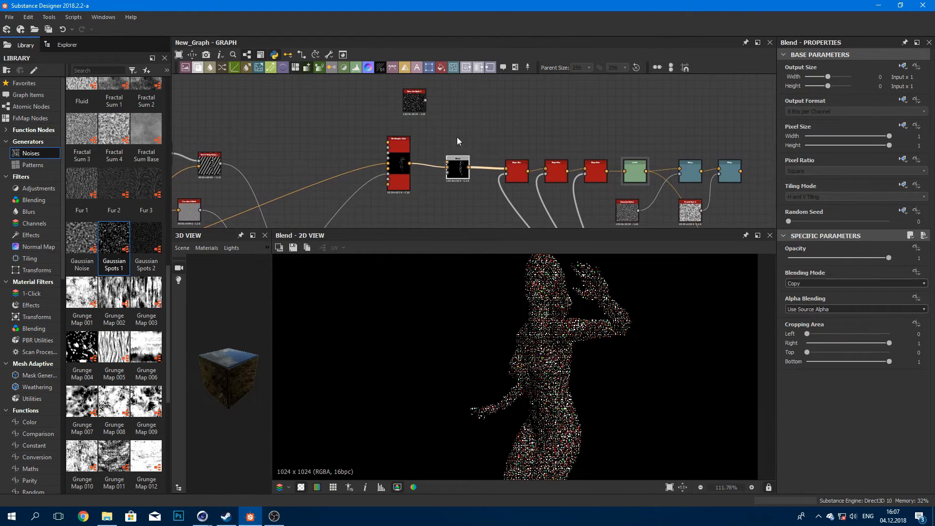
drag(425, 100, 447, 162)
click(438, 130)
click(320, 67)
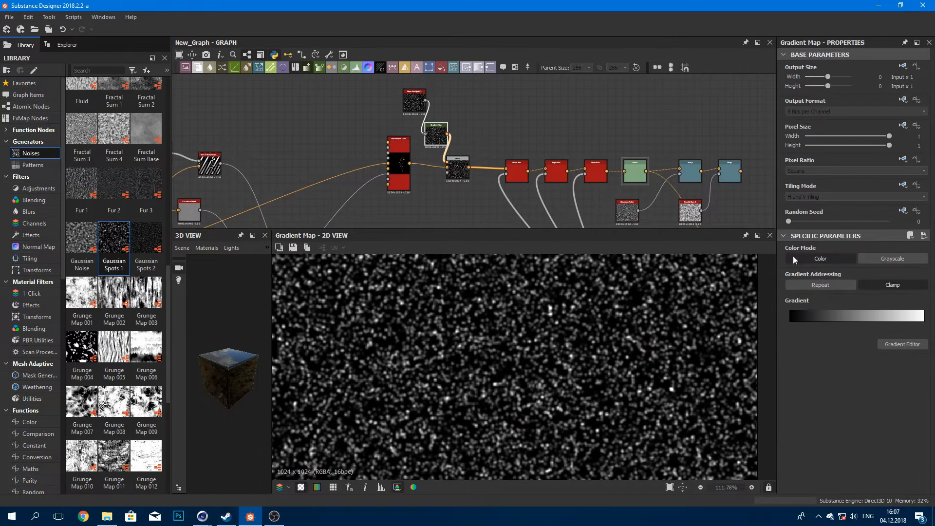
Step: Set the new Blend's blending mode to Subtract and the Gaussian Spots 1 Scale to 11
double_click(462, 170)
scroll(817, 284, down, 2)
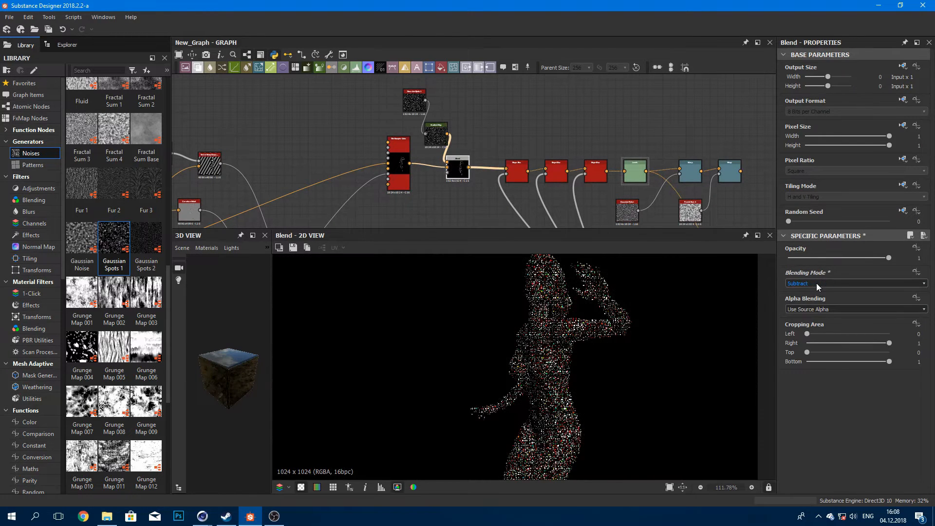
click(436, 132)
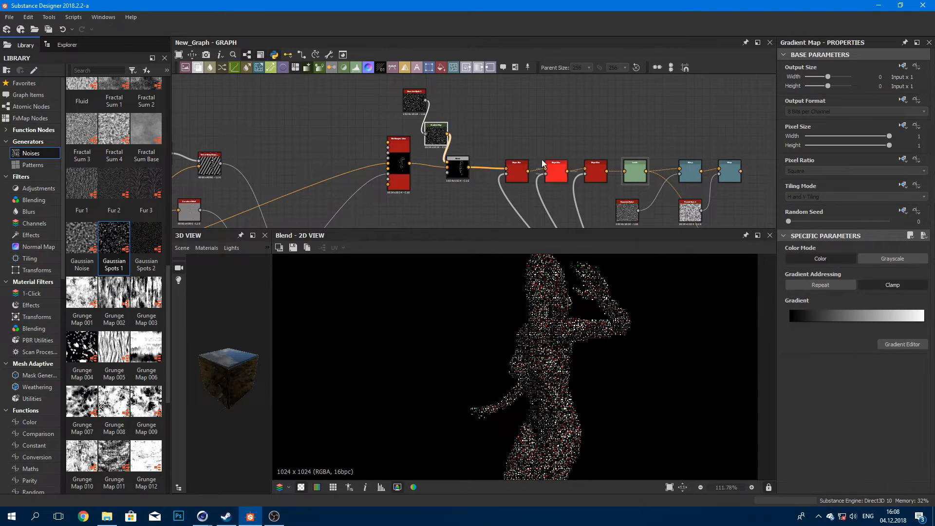
click(414, 101)
drag(815, 473, 855, 473)
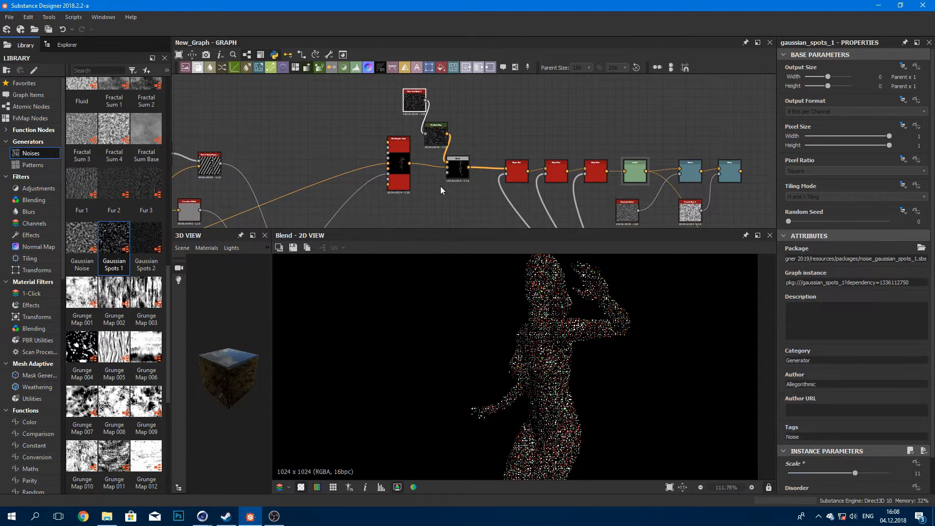
Step: Set Mask Random to 0.35 on the Tile Sampler Color node
double_click(403, 167)
scroll(888, 319, down, 5)
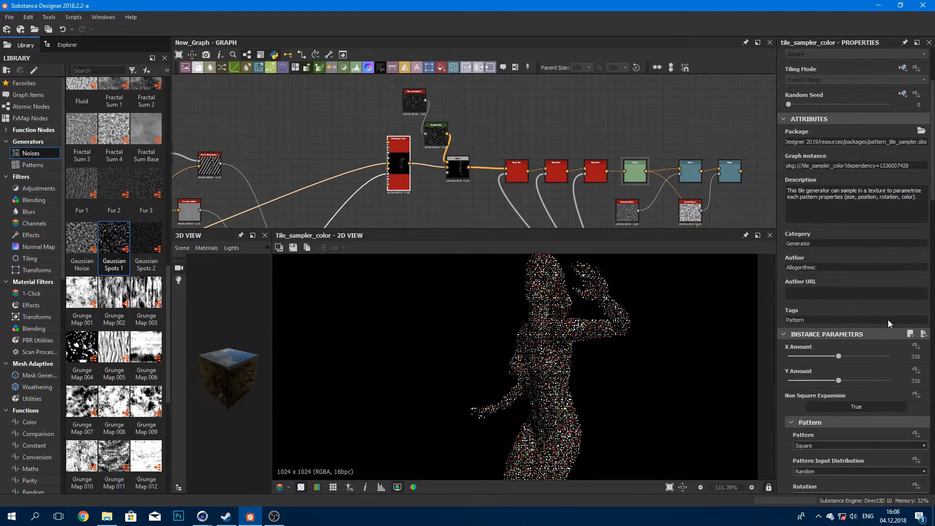
scroll(862, 332, down, 15)
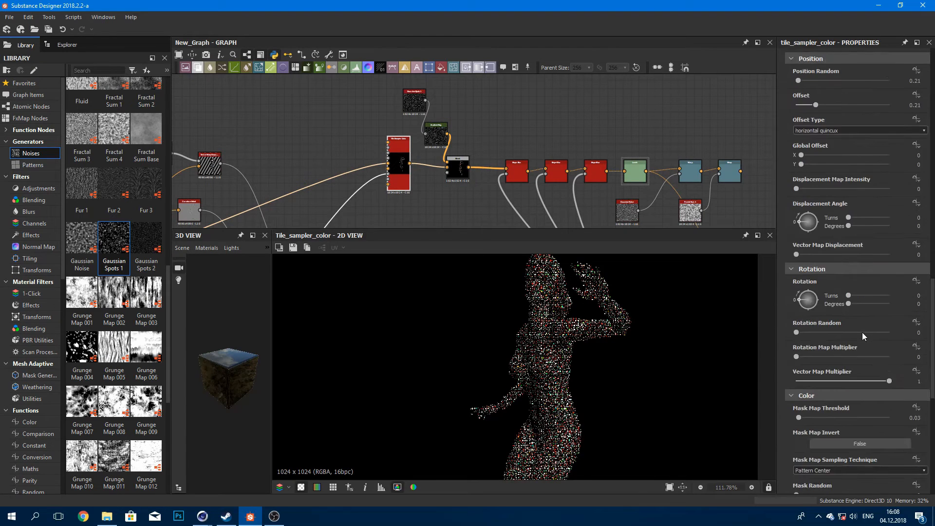
scroll(861, 332, down, 4)
drag(797, 378, 829, 379)
scroll(614, 210, down, 3)
scroll(613, 210, down, 1)
Step: Display the final Blend node's output and examine how the thinned-out specks look on the figure
middle_drag(604, 173, 454, 92)
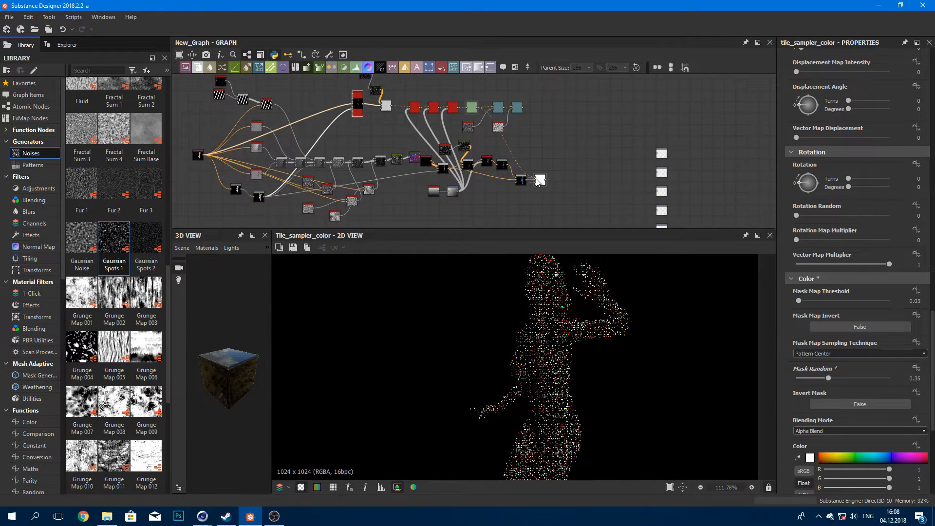
click(537, 181)
double_click(539, 180)
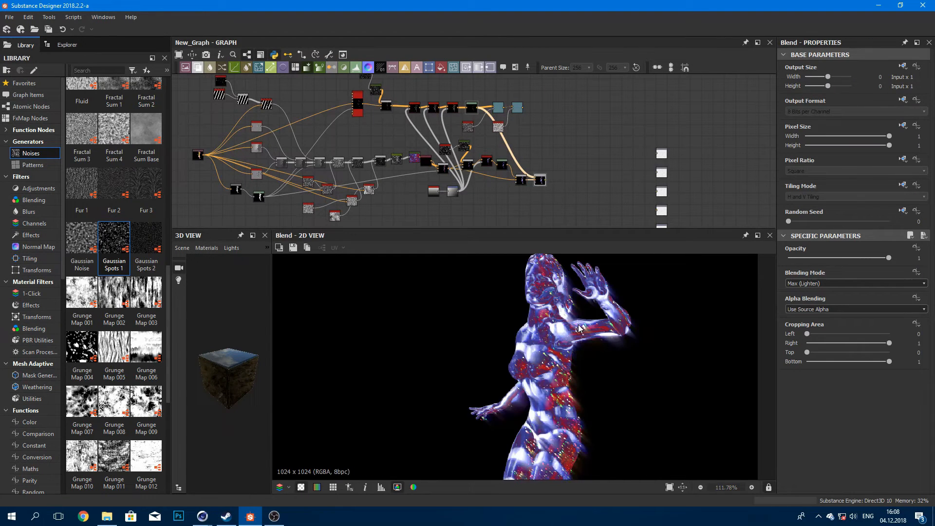
scroll(555, 322, up, 3)
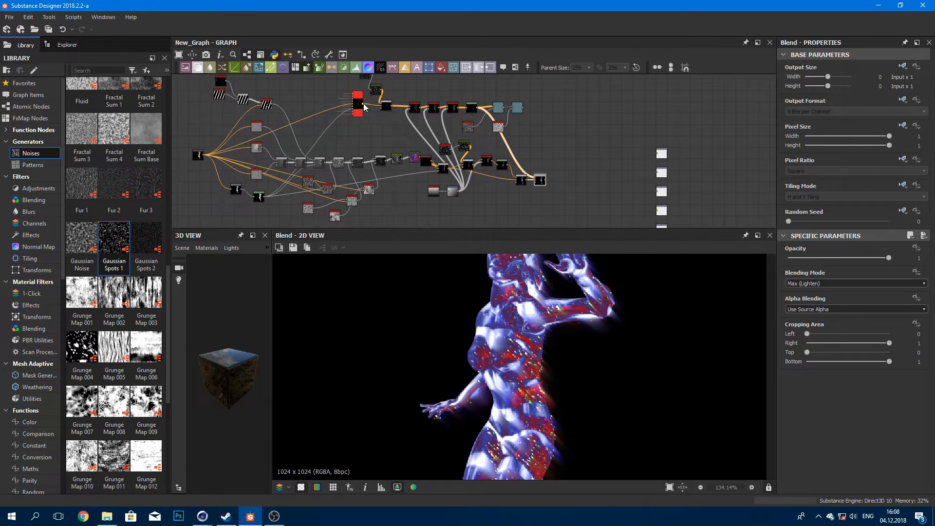
scroll(560, 321, down, 1)
scroll(560, 320, up, 1)
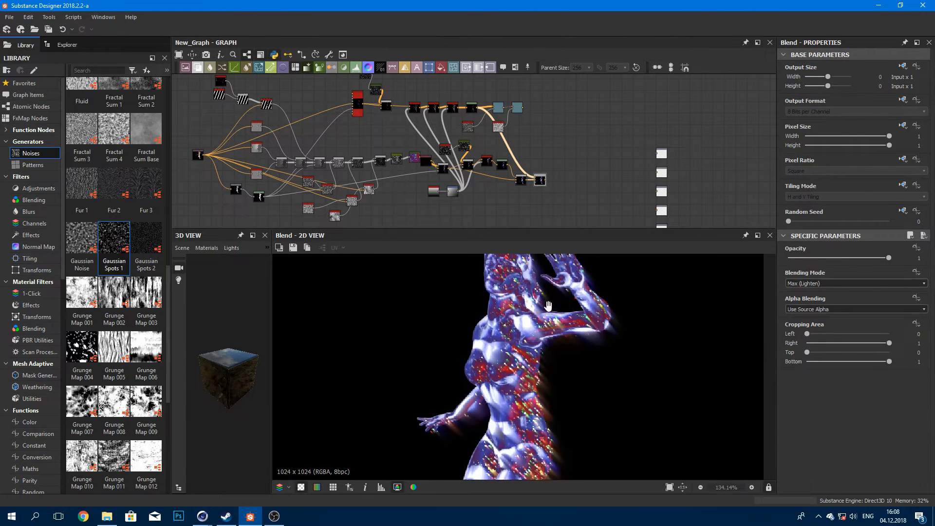
scroll(560, 321, down, 1)
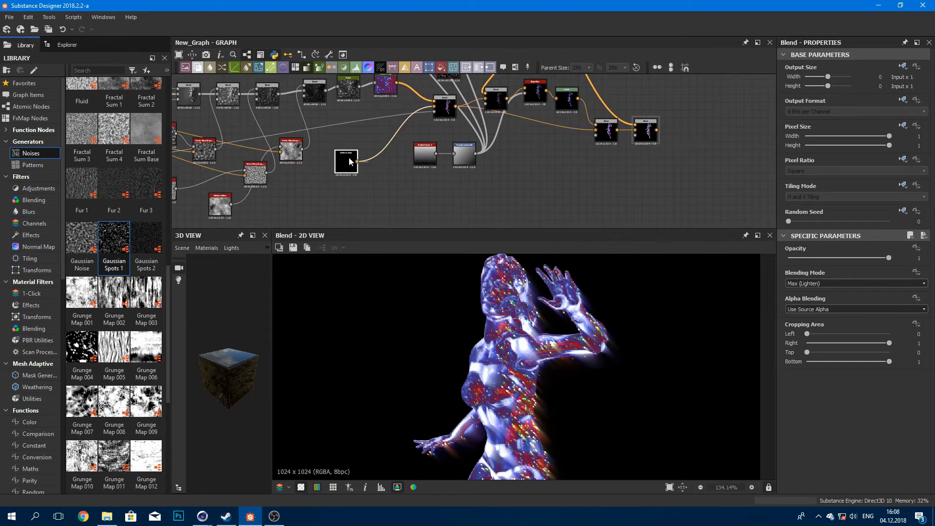
Step: Move the black colour node up close to the Blend it feeds, and view more of the figure and graph
drag(350, 161, 358, 115)
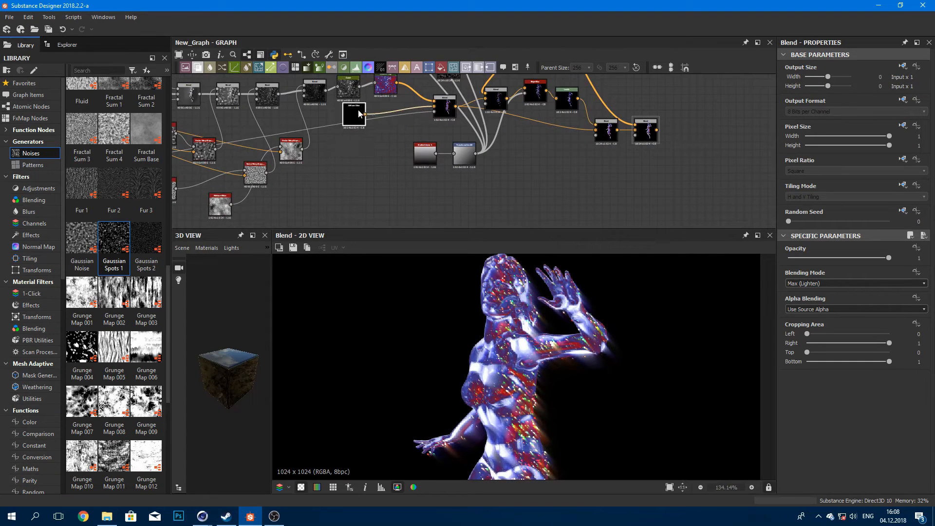
scroll(358, 184, down, 5)
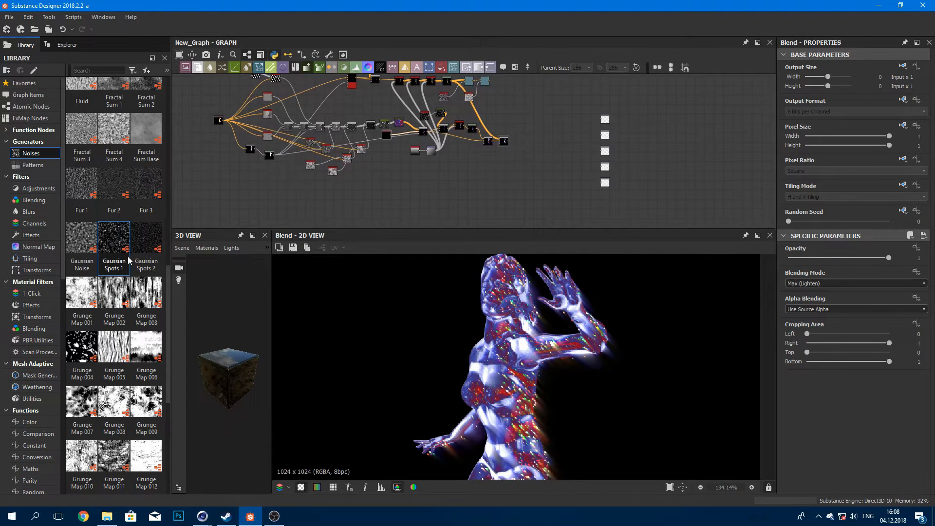
scroll(432, 320, down, 3)
scroll(447, 320, down, 1)
middle_drag(447, 320, 482, 306)
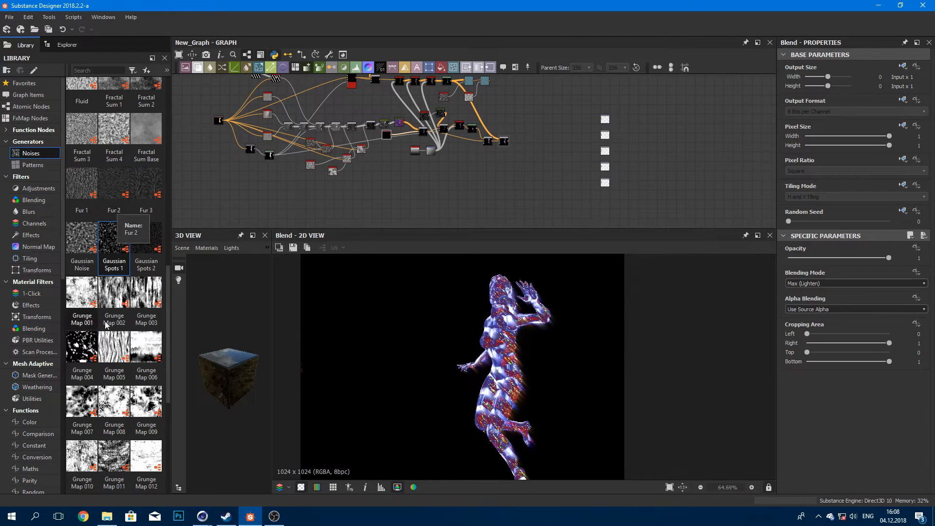
middle_drag(369, 192, 409, 163)
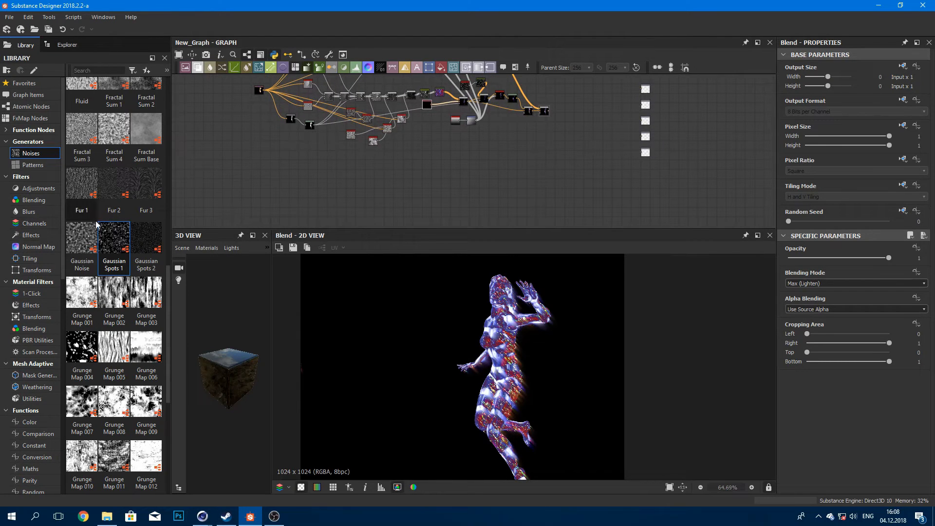
Step: Add a Dirt 2 noise node in the empty area below the existing graph
scroll(97, 222, up, 5)
scroll(98, 222, down, 6)
drag(114, 185, 361, 199)
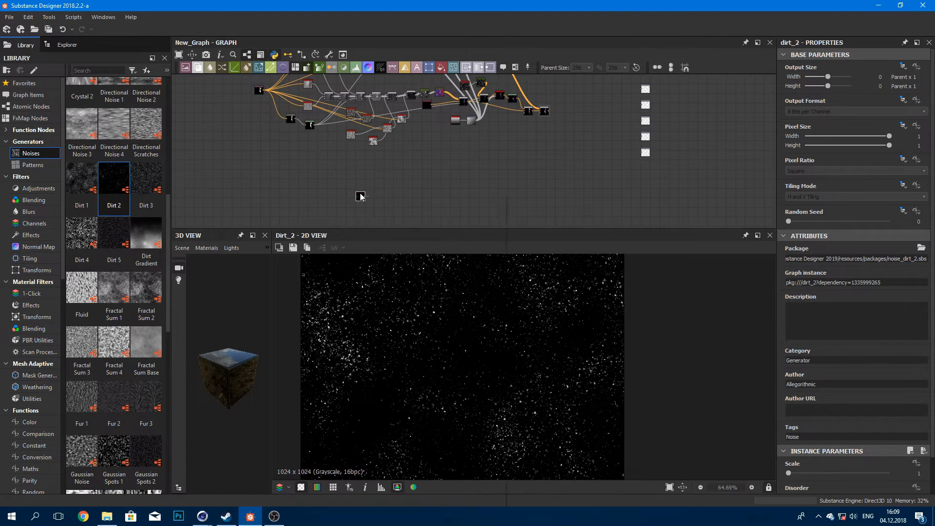
Step: Attach a Histogram Scan to Dirt 2 and set its Position to 0.21
key(space)
text(his)
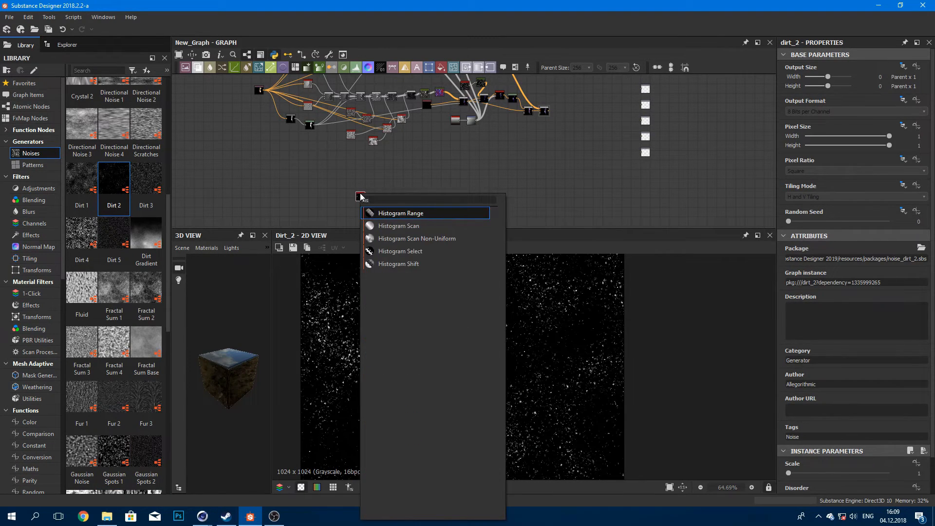
key(Down)
key(Return)
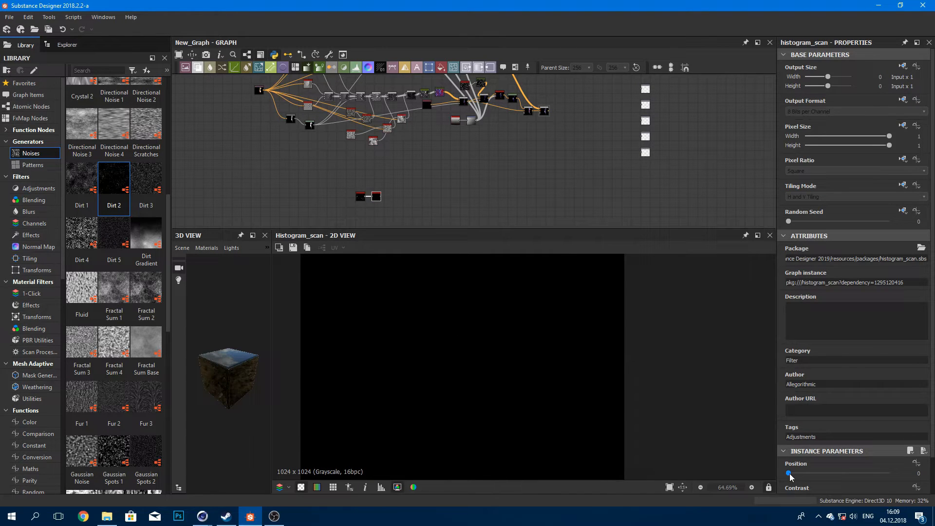
drag(789, 473, 809, 473)
scroll(561, 321, down, 2)
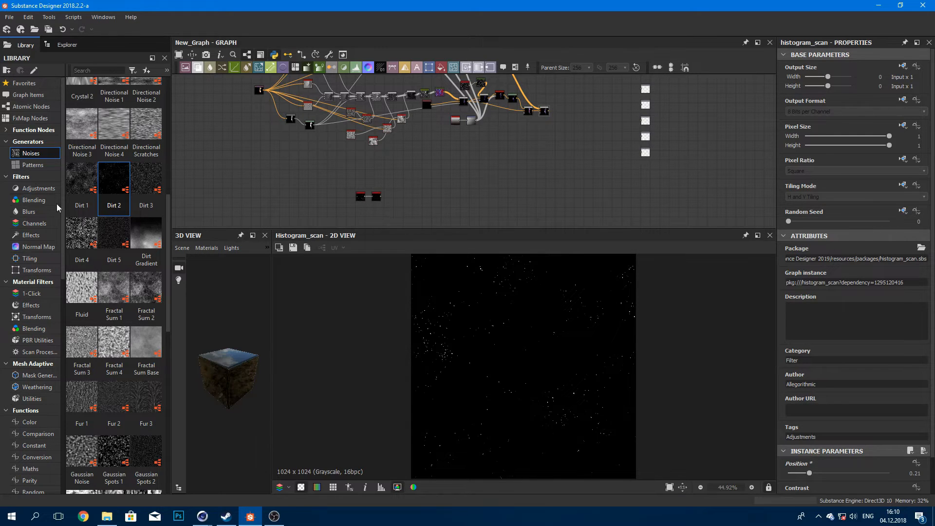
Step: Try adding a colour Cartesian To Polar node beside the Histogram Scan
click(33, 164)
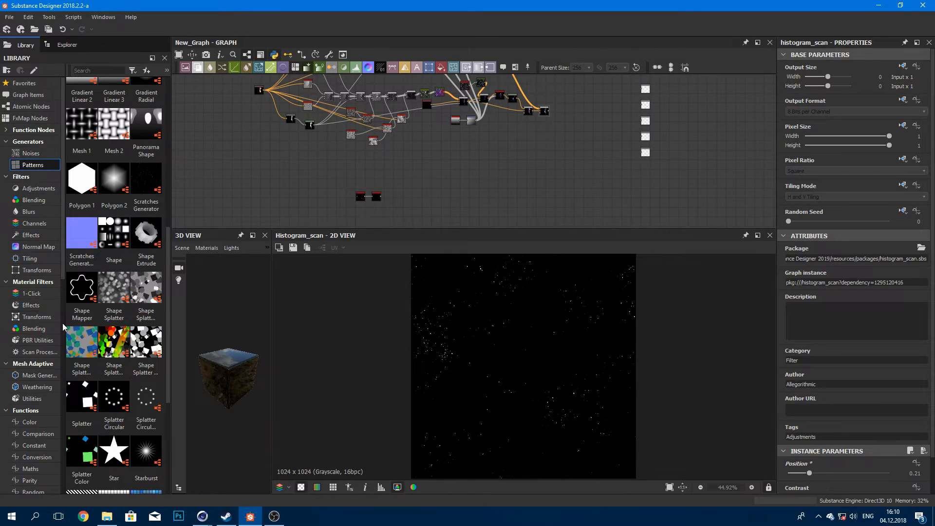
click(54, 303)
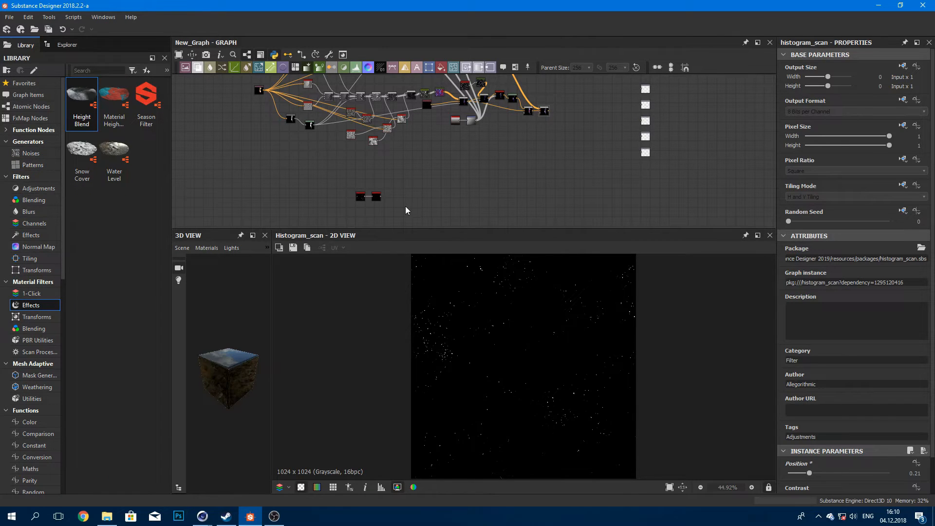
key(space)
text(cart)
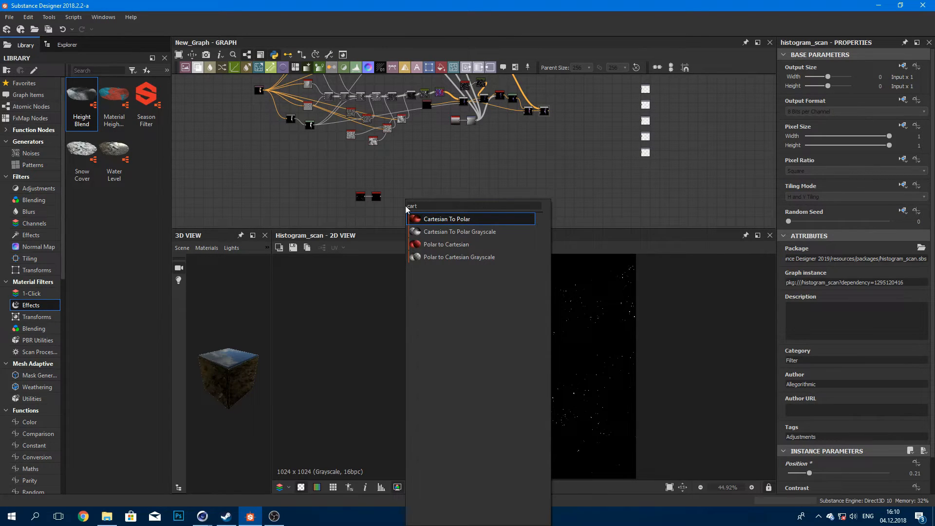
key(Return)
scroll(405, 206, up, 3)
drag(405, 205, 392, 185)
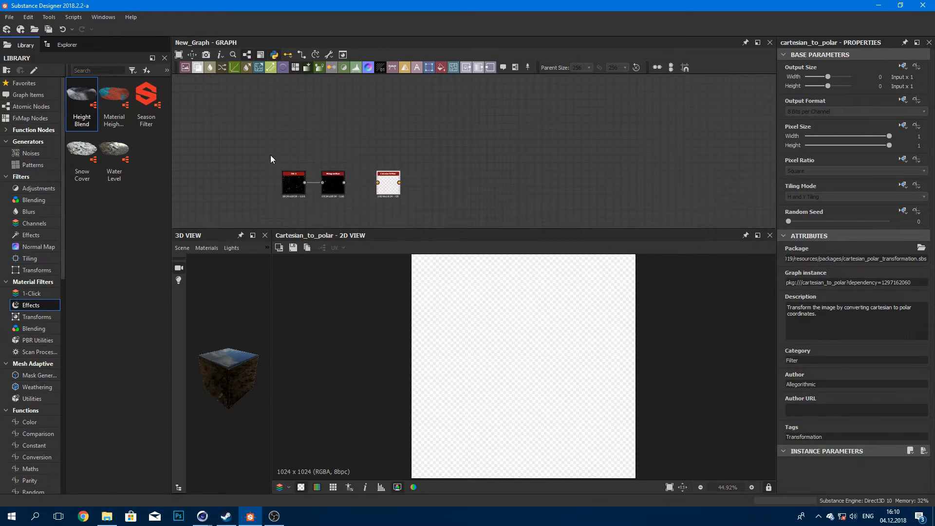
Step: Add a Cartesian To Polar Grayscale node fed by the Histogram Scan
key(space)
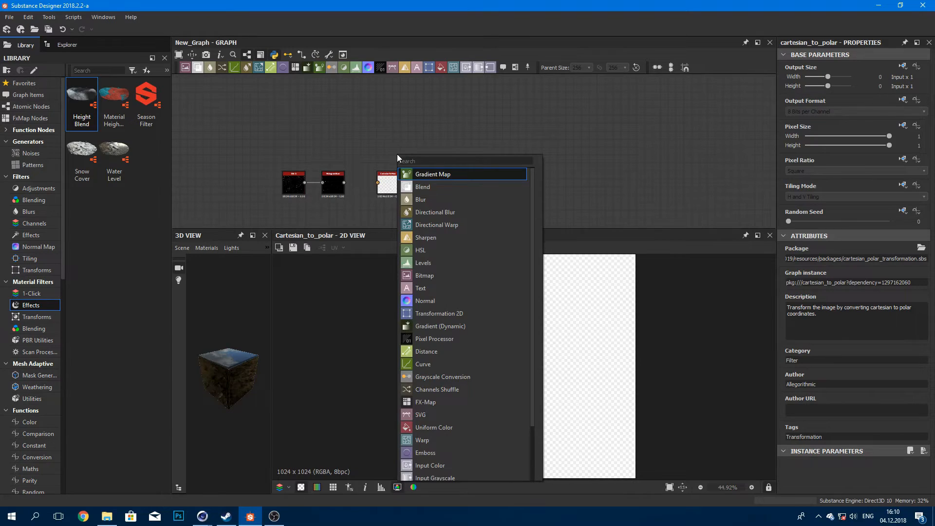
text(car)
click(422, 186)
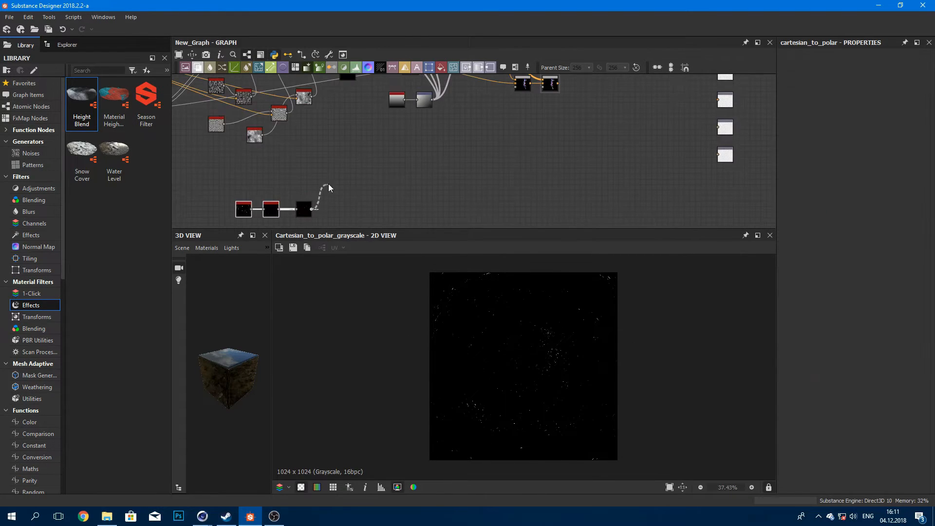
Step: Try feeding the Cartesian To Polar Grayscale output through a Gradient Map into the Blend that takes the black colour node
drag(329, 186, 398, 94)
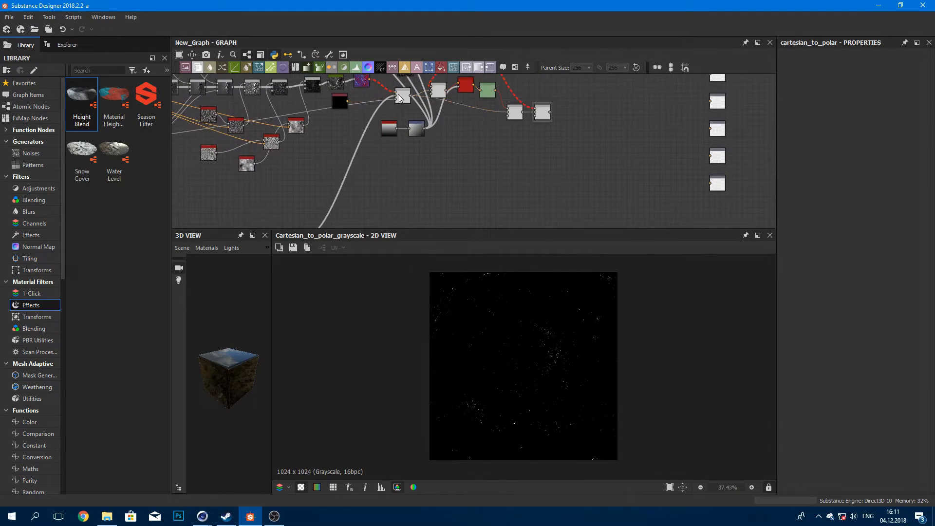
click(335, 204)
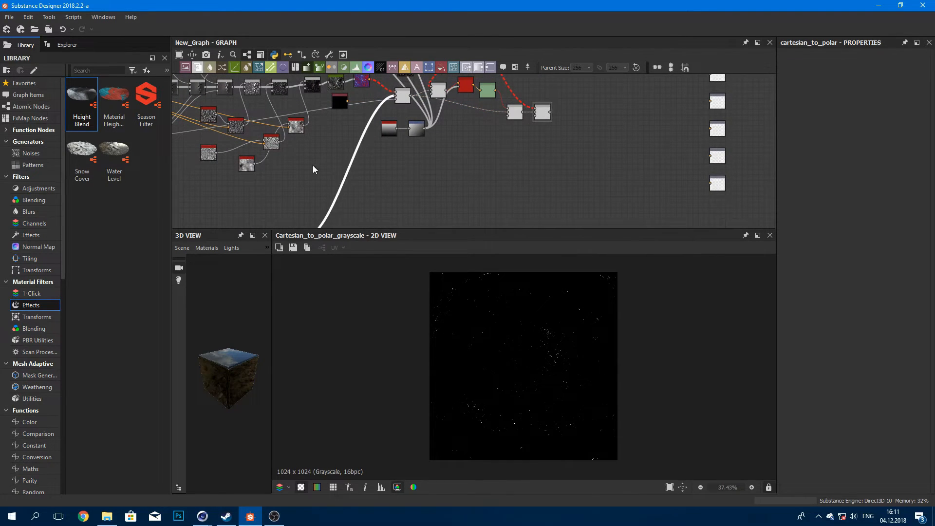
click(320, 67)
Step: Display the final Blend's output and examine the scattered specks around the figure and the nodes leading to it
double_click(542, 112)
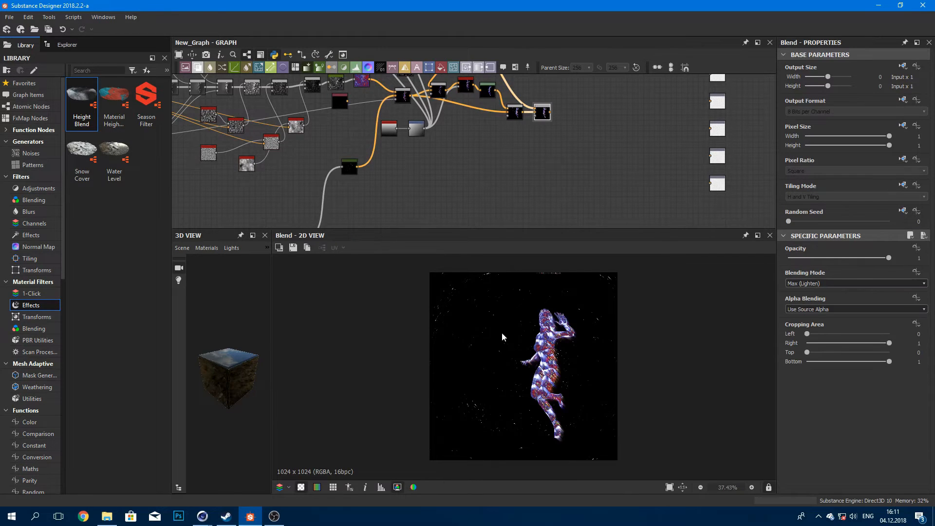
scroll(502, 334, up, 5)
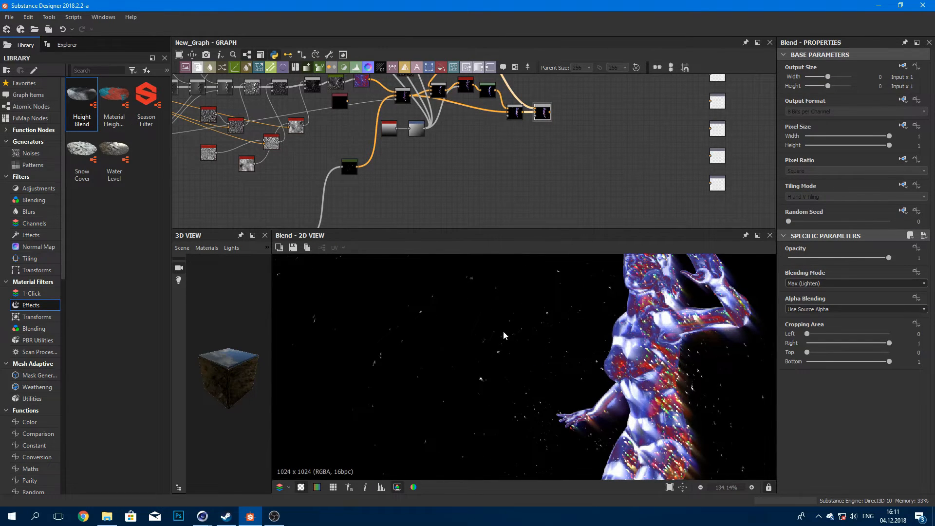
scroll(504, 331, up, 3)
scroll(504, 331, down, 6)
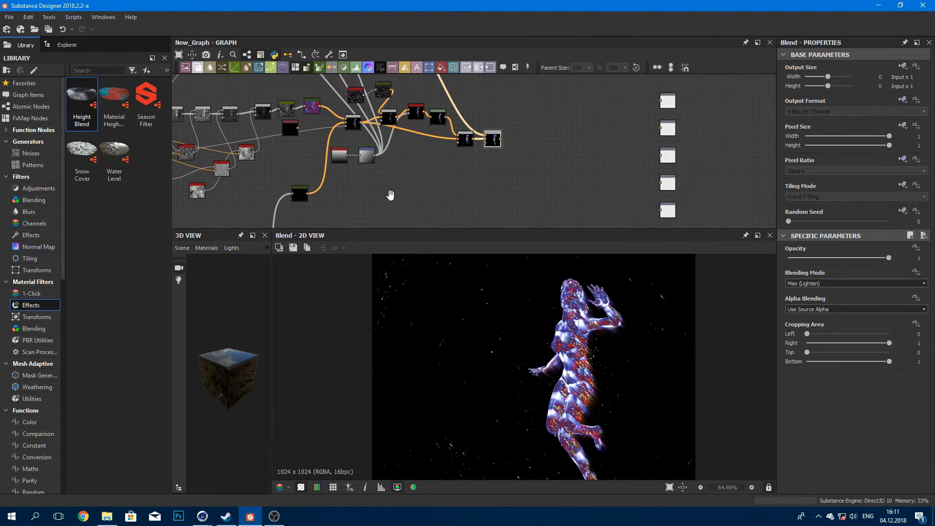
scroll(409, 119, up, 4)
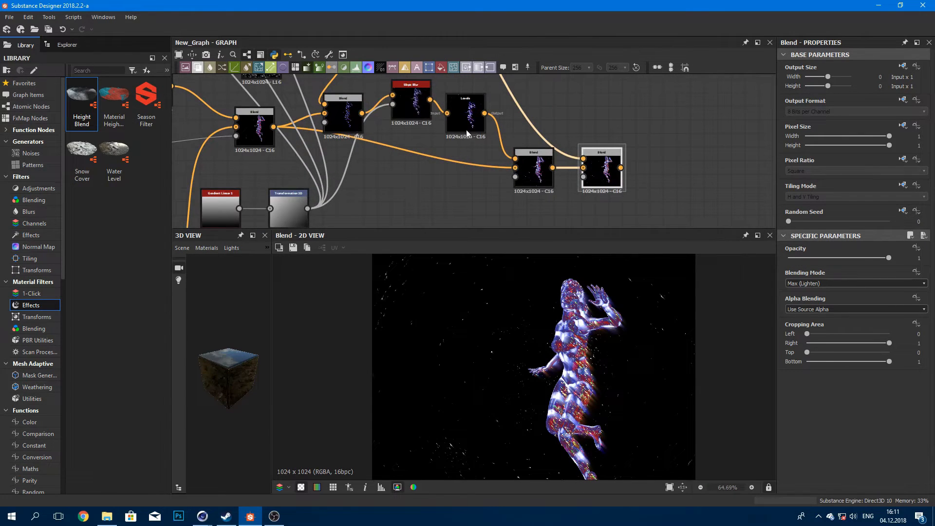
scroll(466, 129, down, 1)
middle_drag(463, 127, 458, 160)
scroll(553, 309, up, 3)
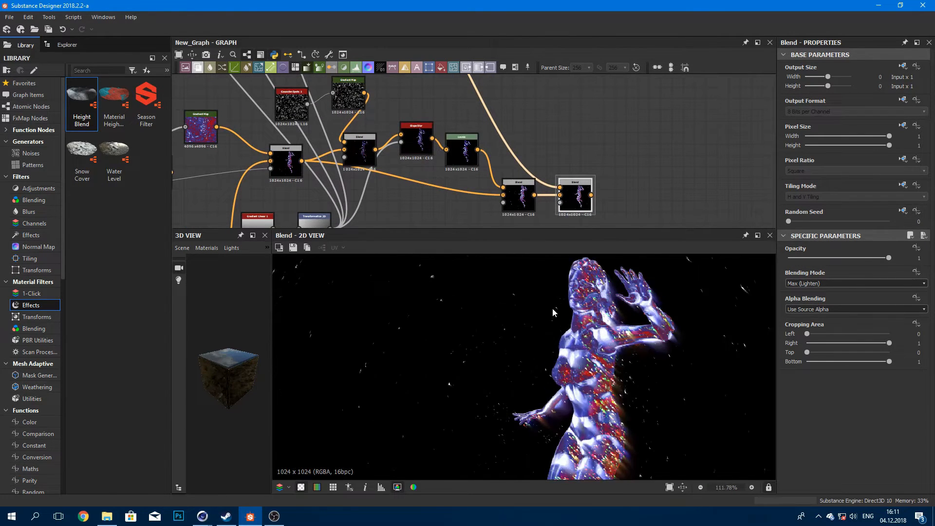
scroll(437, 193, down, 2)
middle_drag(437, 193, 437, 154)
Step: Undo the Gradient Map insertion and the connection from Cartesian To Polar Grayscale to the Blend
key(ctrl+z)
key(ctrl+z)
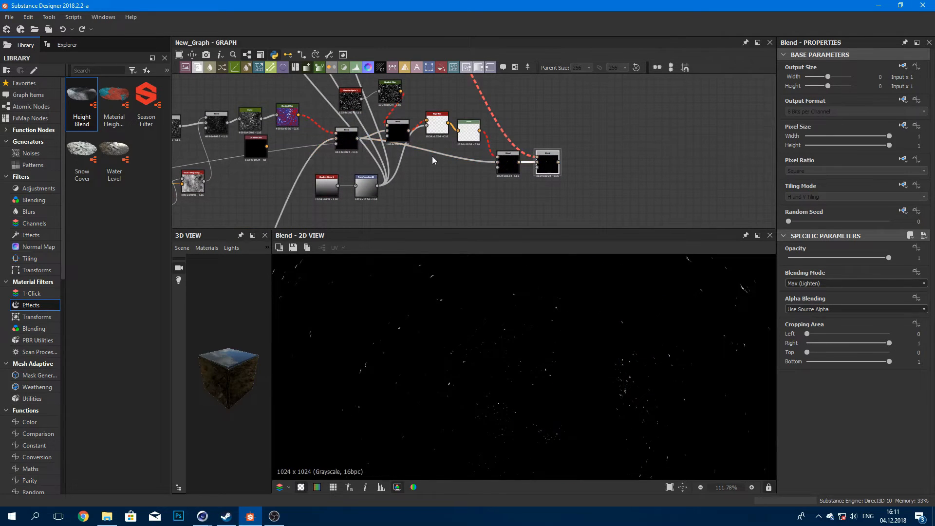
scroll(380, 167, down, 1)
middle_drag(380, 167, 400, 117)
scroll(403, 115, down, 2)
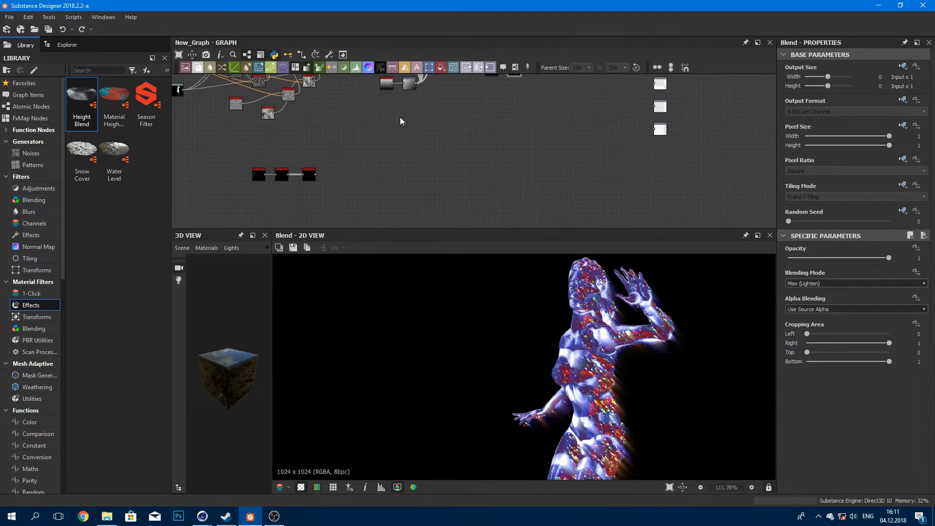
Step: Display the Cartesian To Polar Grayscale output and inspect its speck pattern
double_click(309, 175)
scroll(510, 341, down, 7)
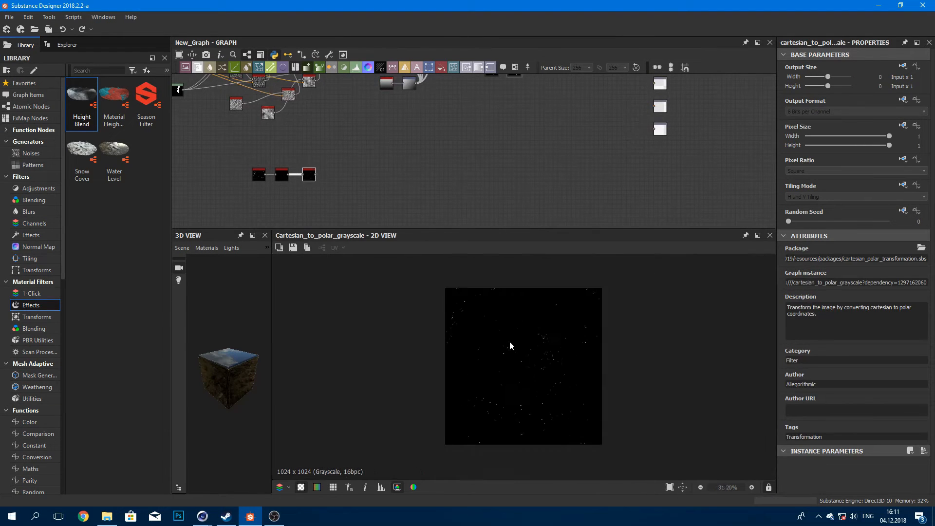
scroll(509, 341, up, 2)
Step: Duplicate the Dirt 2 node and place the copy directly above the original
click(259, 175)
middle_drag(261, 178, 265, 185)
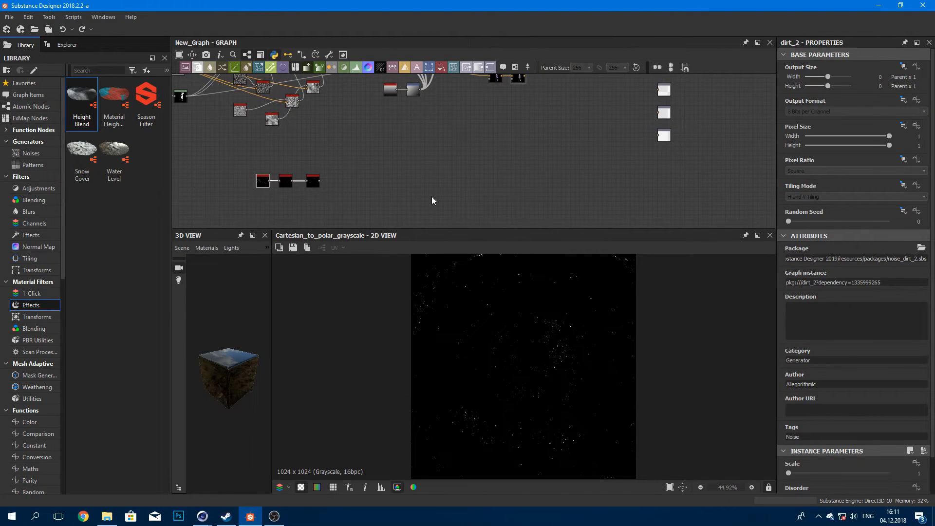
key(ctrl+v)
drag(476, 156, 265, 158)
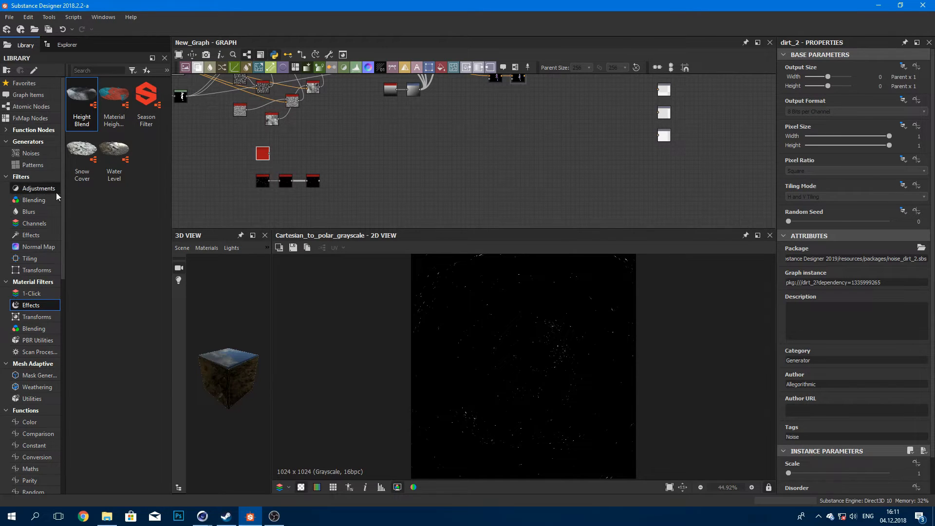
Step: Display the copied Dirt 2 node and set its Random Seed to 2
click(41, 155)
scroll(140, 198, down, 6)
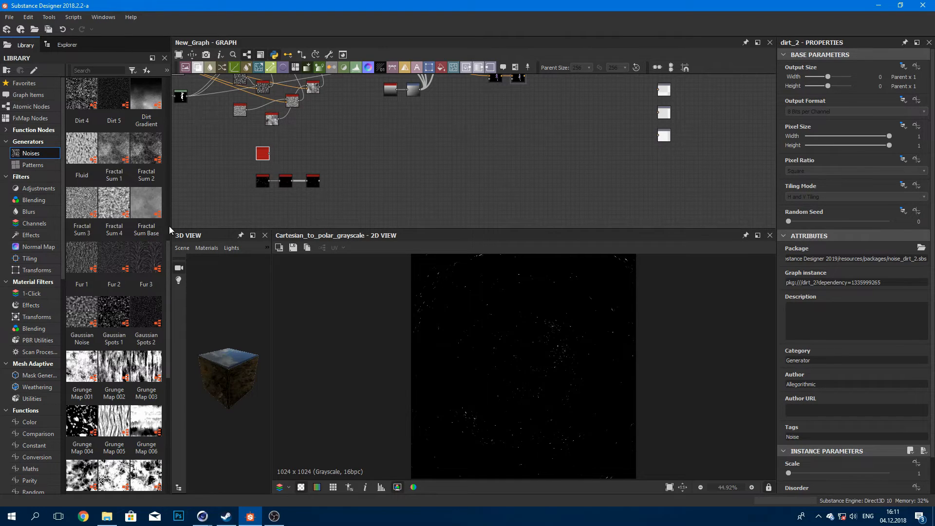
double_click(267, 156)
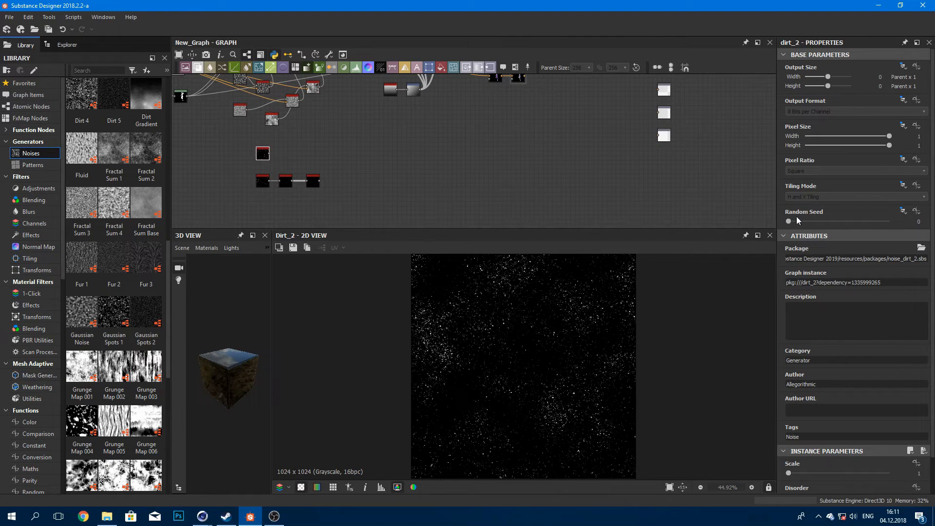
drag(789, 222, 809, 222)
scroll(265, 181, up, 5)
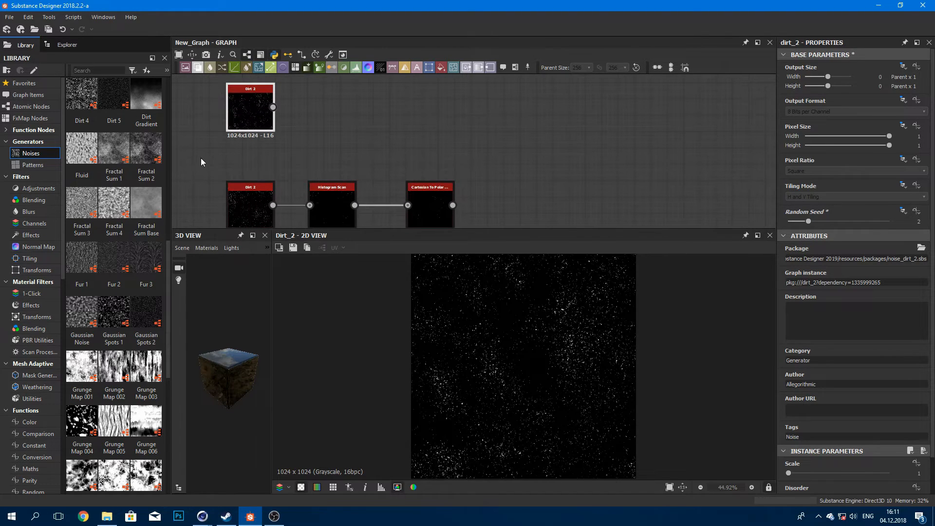
click(317, 129)
key(space)
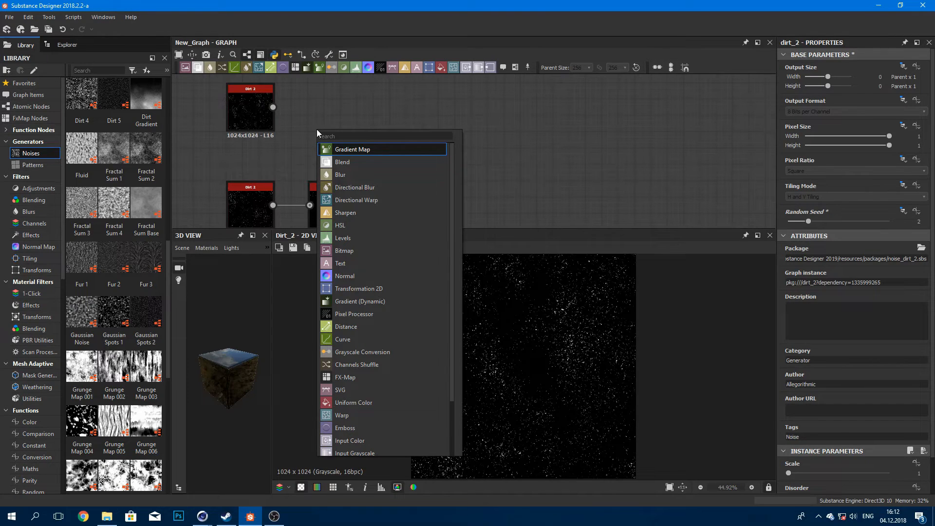
text(p)
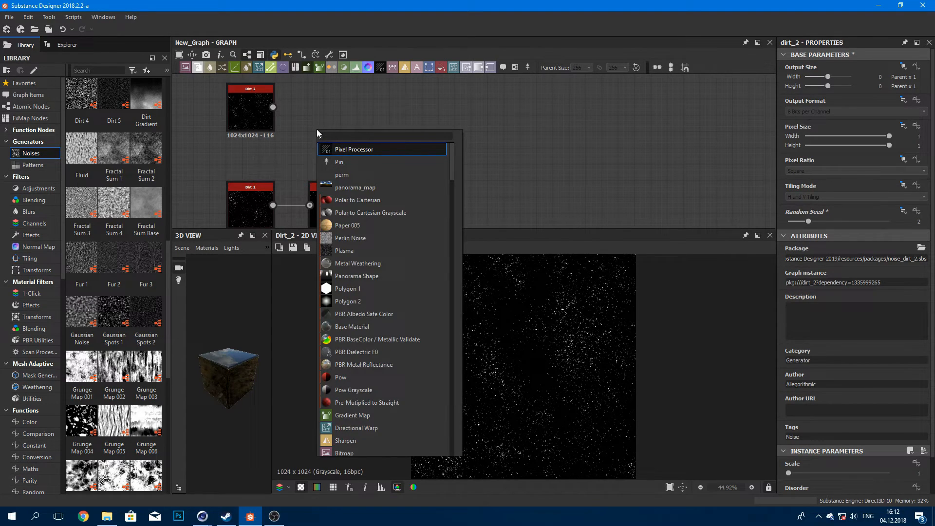
key(Escape)
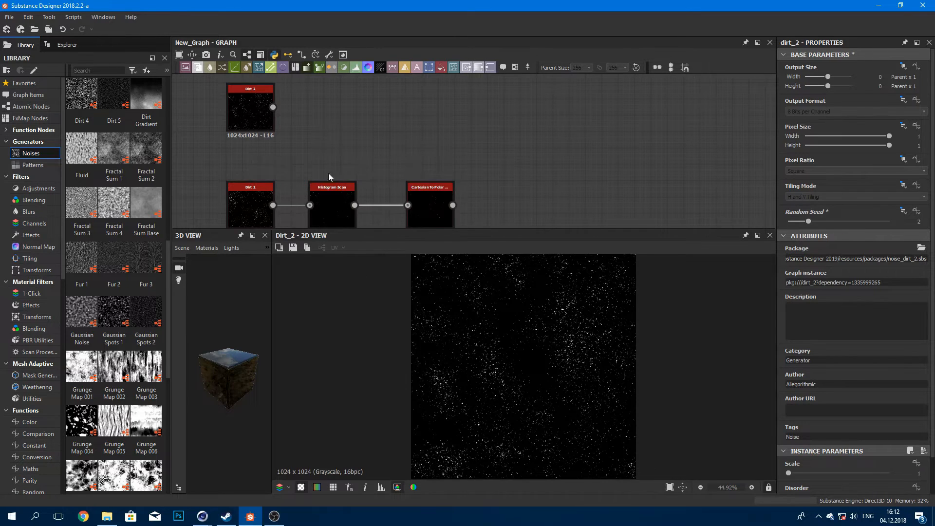
Step: Feed the copied Dirt 2 through a Gradient Map into a Panorama Shape with Enable Texture Input set to True, and space the nodes apart
drag(311, 140, 294, 107)
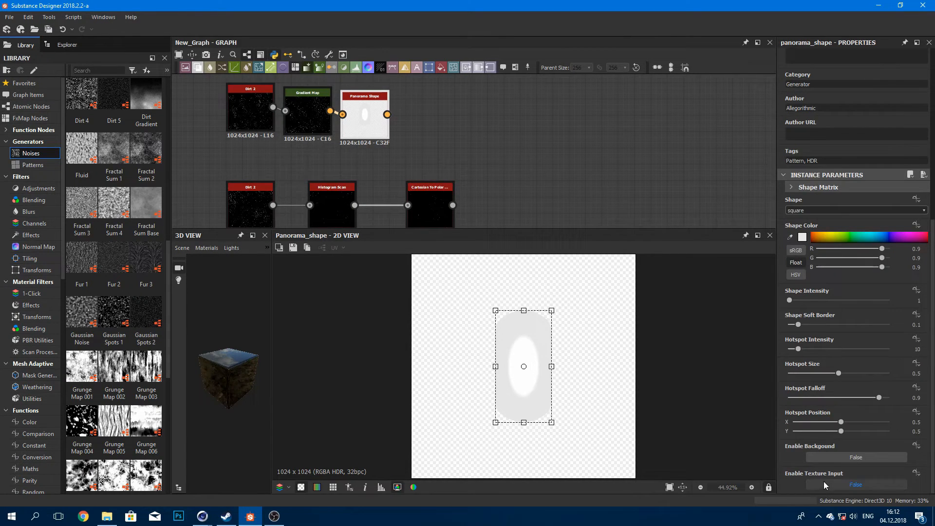
click(857, 485)
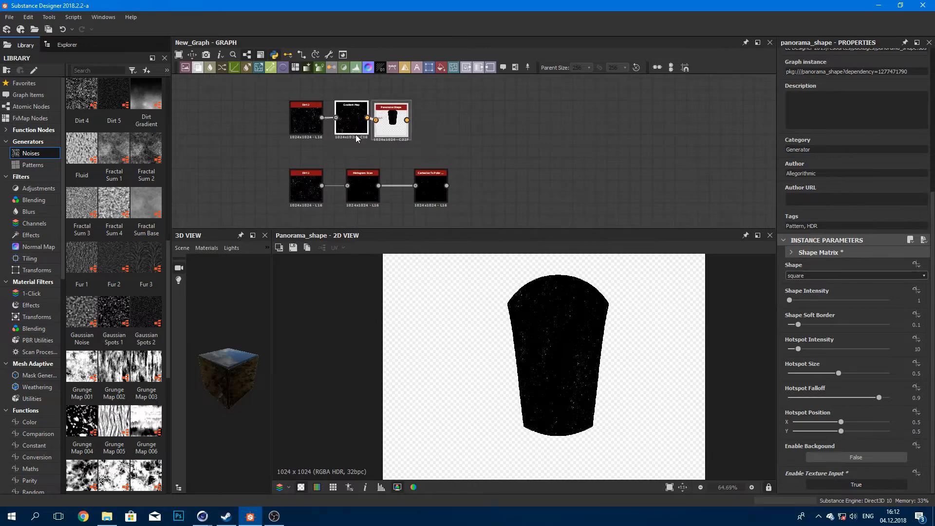
drag(356, 139, 428, 120)
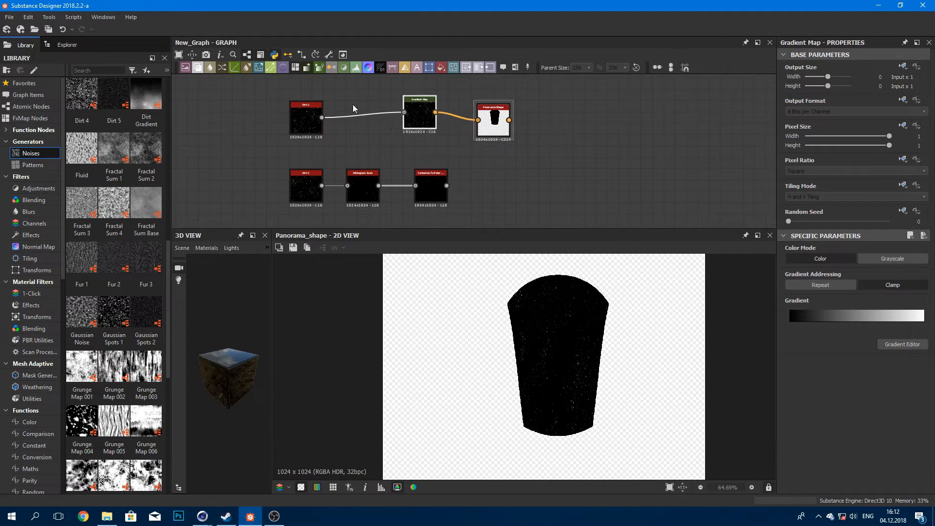
Step: Move the upper Dirt 2 node aside and insert a Swirl Grayscale node between it and the Gradient Map
drag(310, 124, 275, 124)
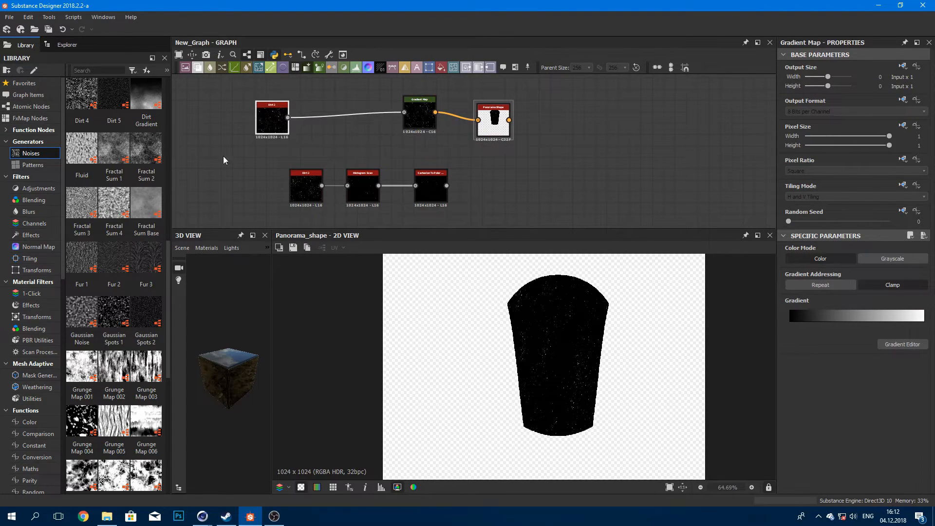
click(30, 269)
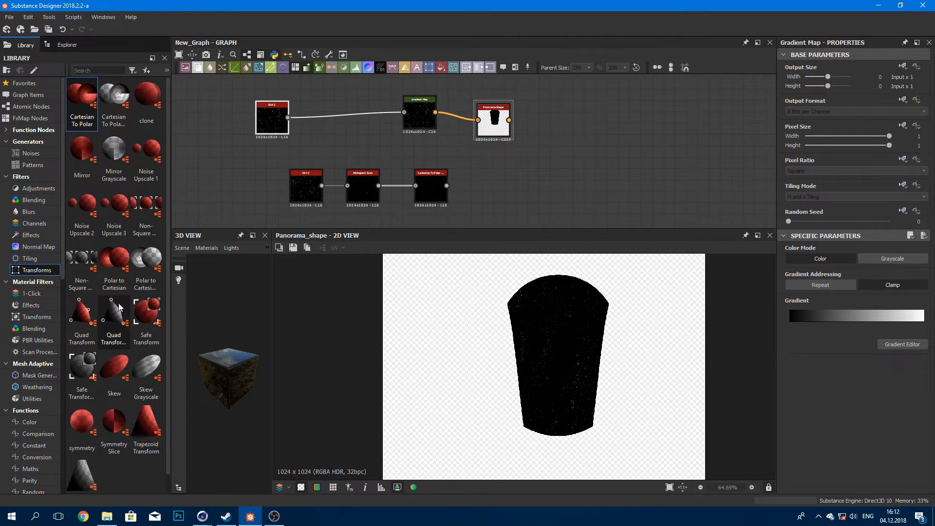
click(48, 248)
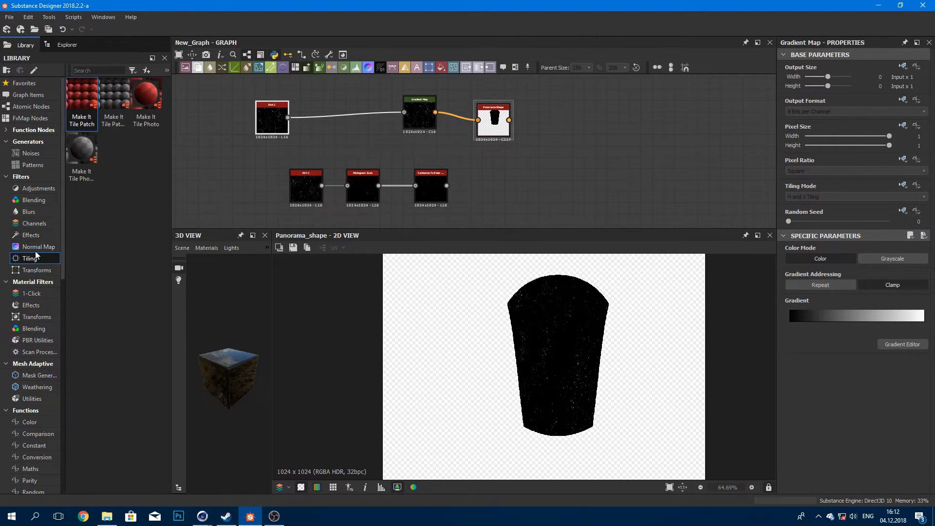
click(37, 237)
scroll(110, 297, down, 4)
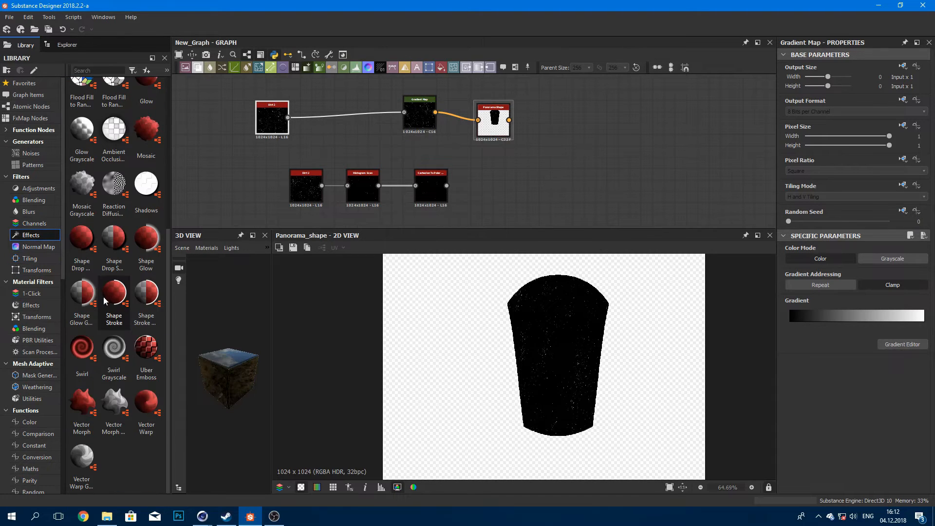
drag(121, 354, 320, 128)
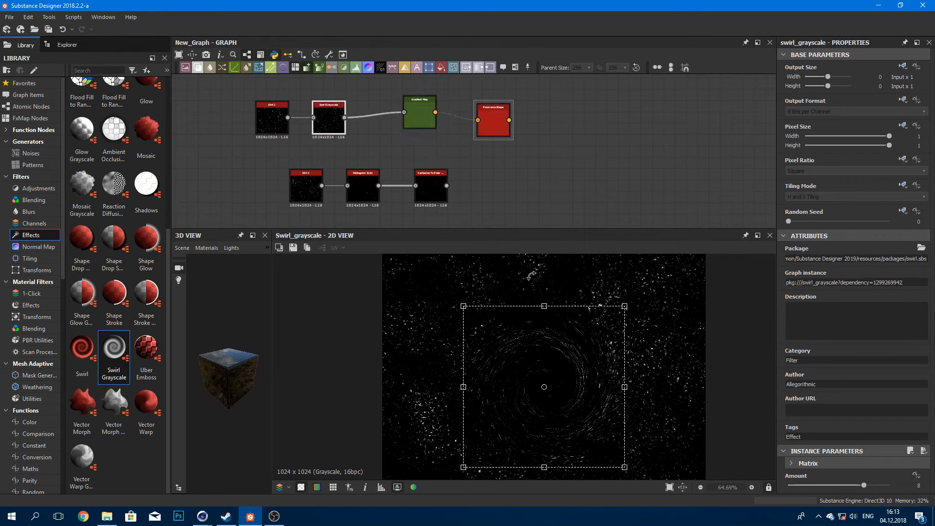
Step: Enlarge the Swirl Grayscale transform frame and recentre it on the speck image
drag(625, 306, 651, 276)
key(alt+shift)
scroll(504, 347, down, 4)
drag(485, 405, 463, 422)
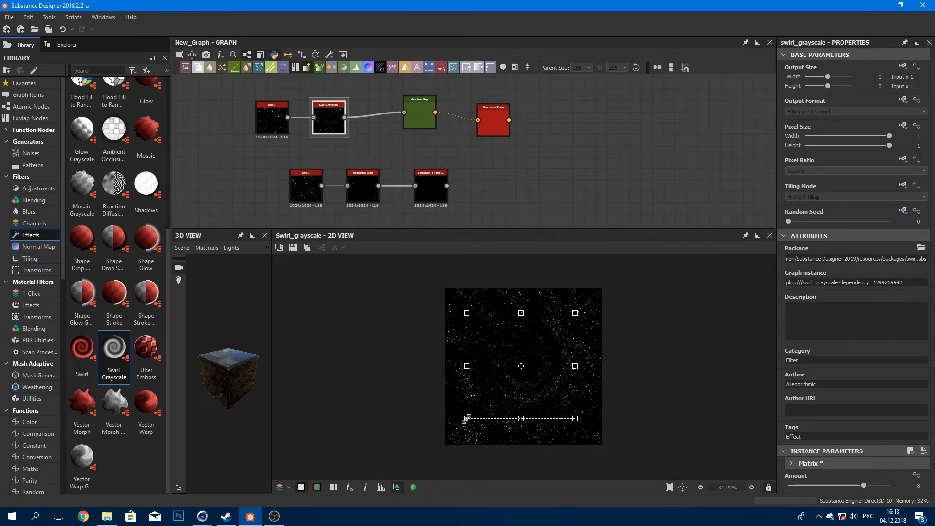
scroll(534, 381, up, 3)
drag(611, 270, 598, 282)
drag(546, 346, 556, 339)
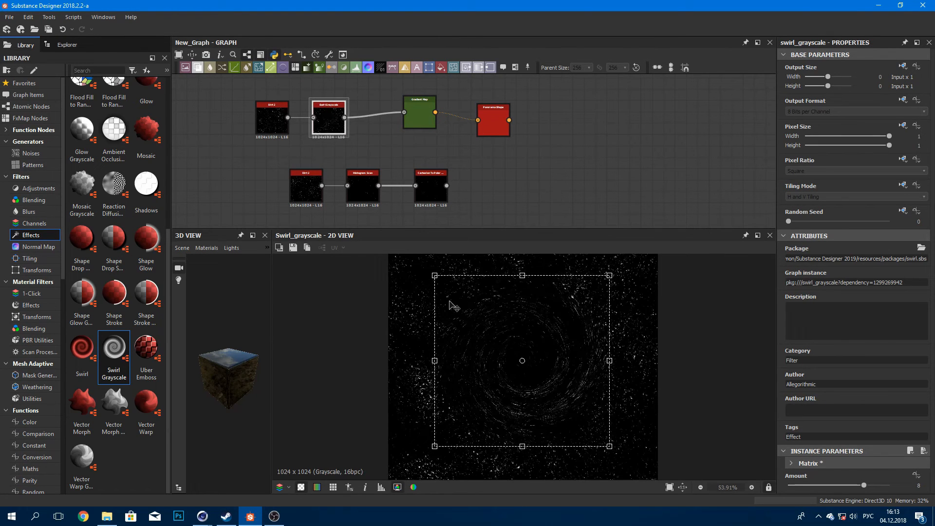
Step: Make room after Swirl Grayscale, insert a Blend before the Gradient Map, and connect a Gradient Radial node to it as the opacity mask
drag(222, 100, 332, 142)
drag(336, 128, 285, 128)
click(48, 162)
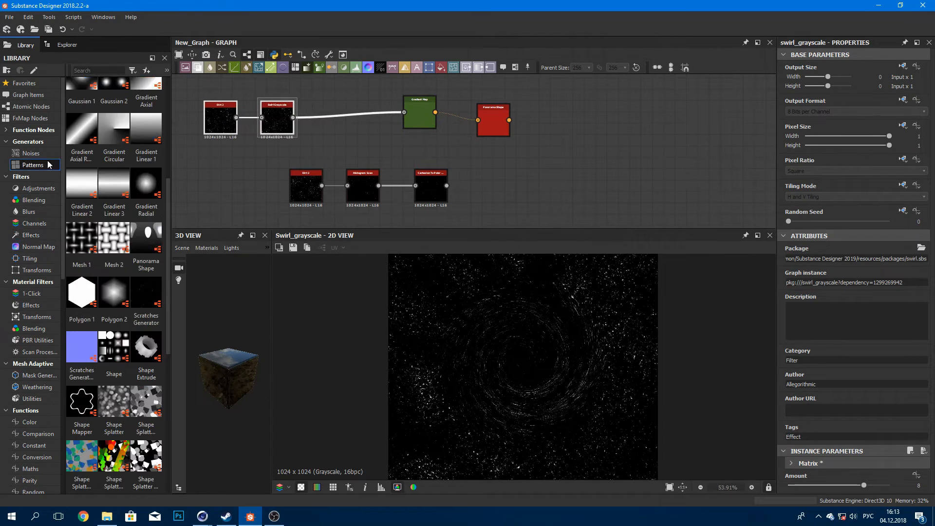
click(352, 116)
click(198, 67)
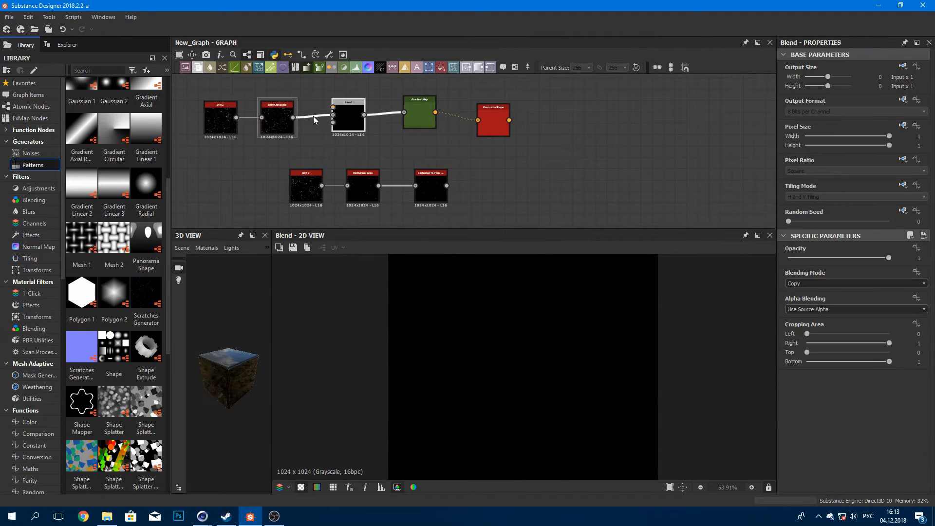
click(324, 122)
drag(145, 183, 333, 122)
double_click(352, 119)
scroll(484, 260, up, 1)
Step: Display the Panorama Shape and enlarge its transform frame so the textured shape becomes a wider oval
double_click(493, 121)
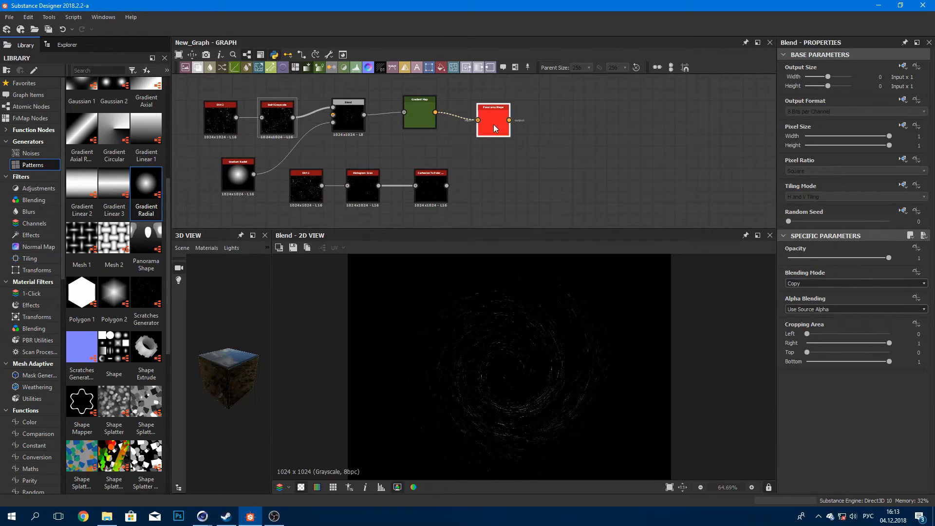
double_click(419, 113)
double_click(495, 126)
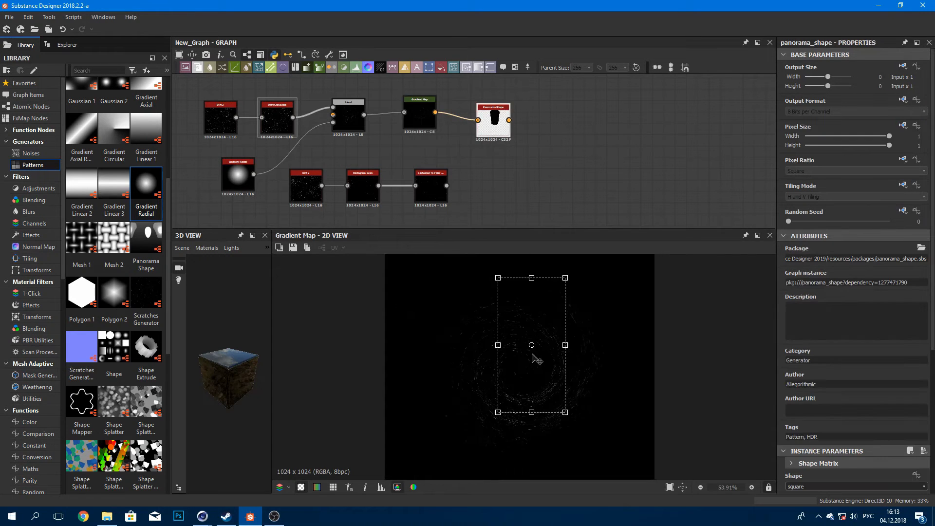
drag(506, 348, 502, 346)
drag(536, 288, 641, 251)
mouse_move(593, 300)
mouse_down()
mouse_move(568, 309)
mouse_move(494, 290)
mouse_move(577, 304)
mouse_up()
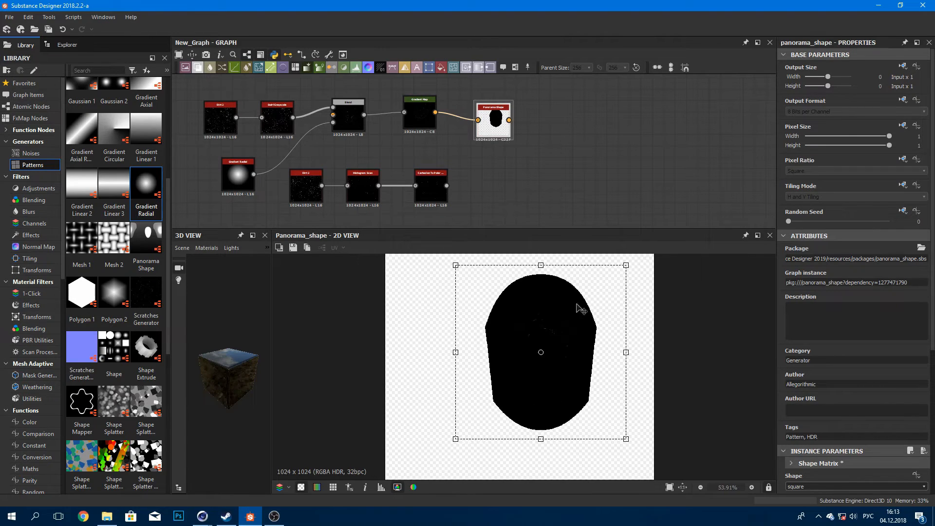
drag(456, 439, 414, 488)
Step: Scale the Panorama Shape frame beyond the canvas and readjust it to form a larger, tall oval
scroll(556, 359, down, 5)
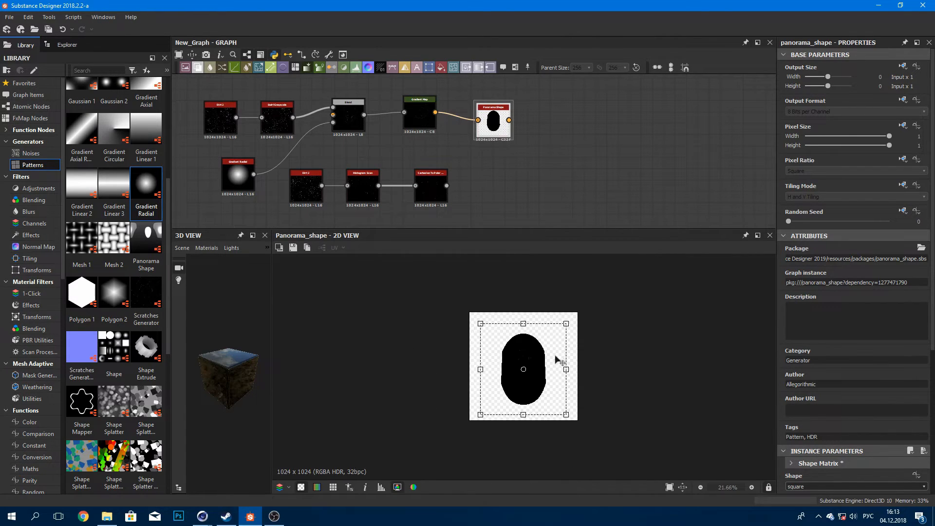
ctrl+shift+drag(566, 324, 654, 279)
scroll(553, 342, up, 8)
drag(555, 360, 456, 319)
scroll(442, 327, down, 5)
scroll(510, 332, down, 6)
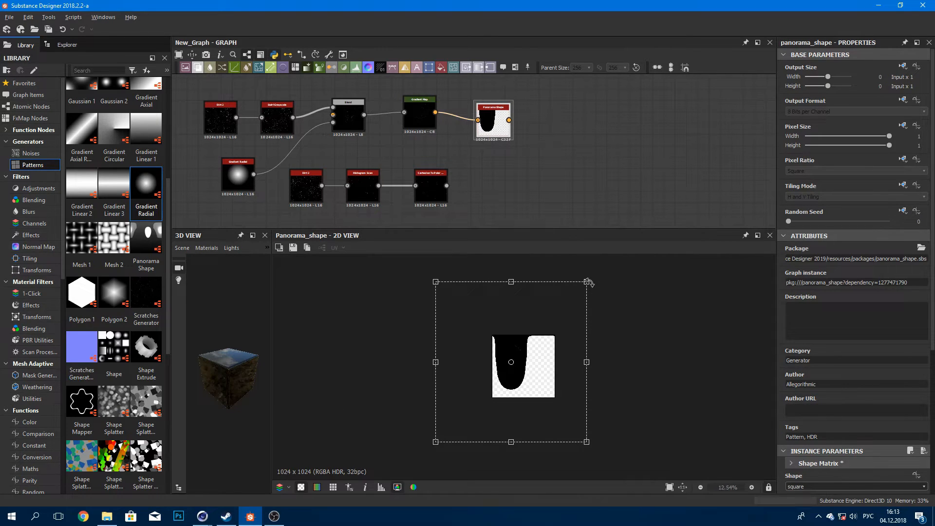
ctrl+shift+drag(587, 282, 543, 330)
scroll(508, 364, up, 8)
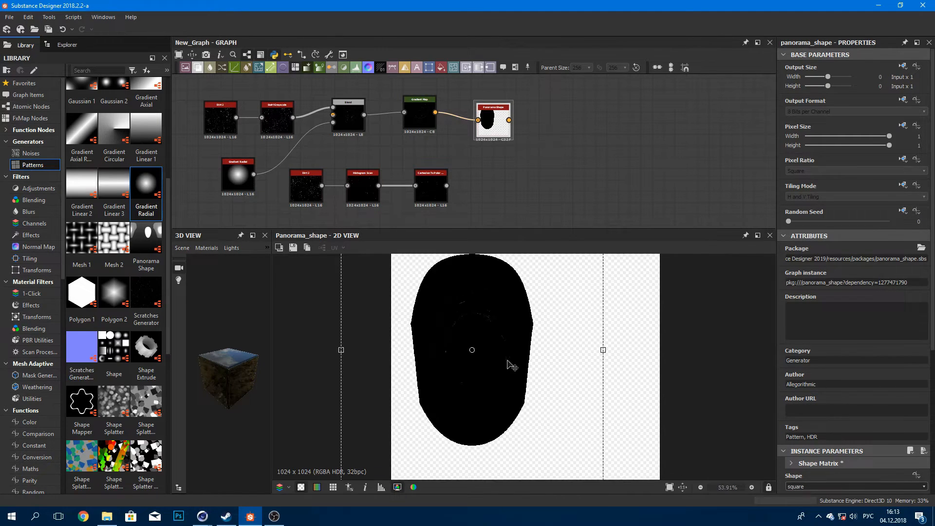
Step: Open the upper Gradient Map's gradient for editing, keep its start key near black, and add a blue key at position 0.063
double_click(420, 117)
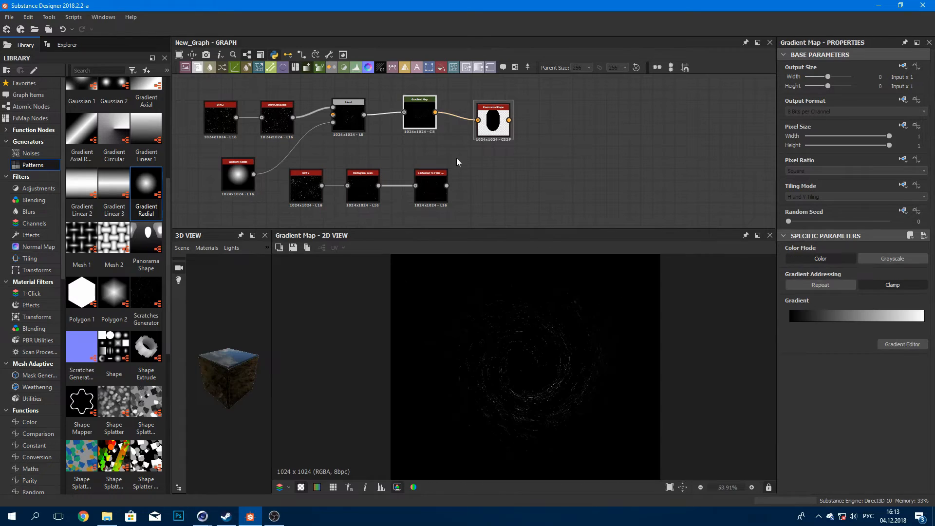
click(791, 322)
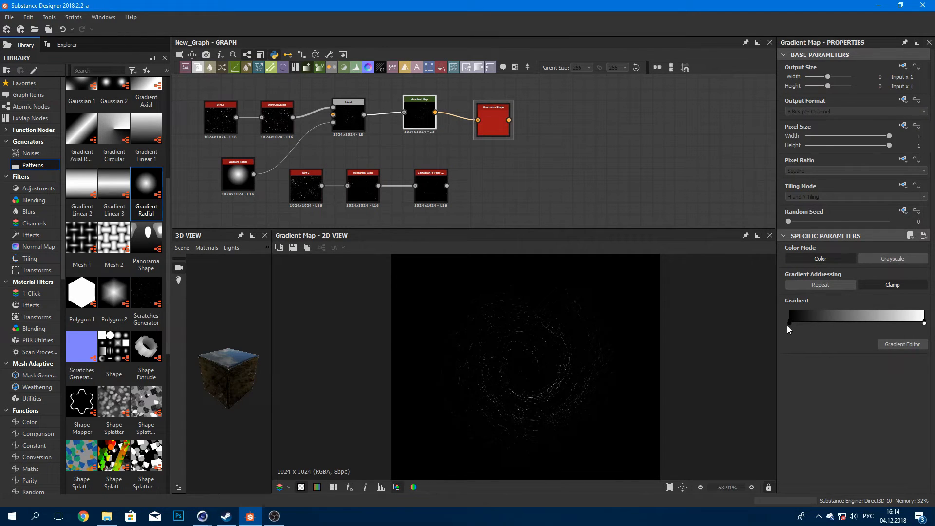
double_click(789, 324)
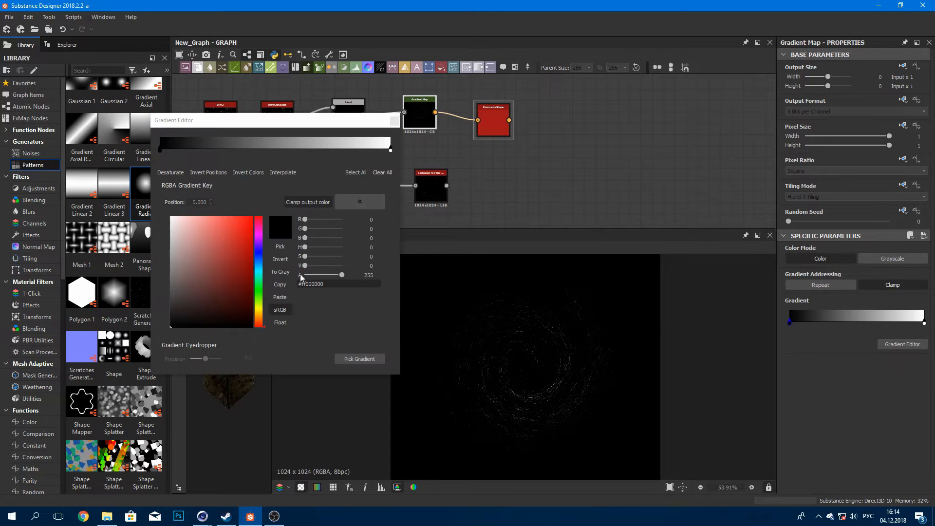
click(255, 250)
drag(234, 257, 161, 317)
click(174, 148)
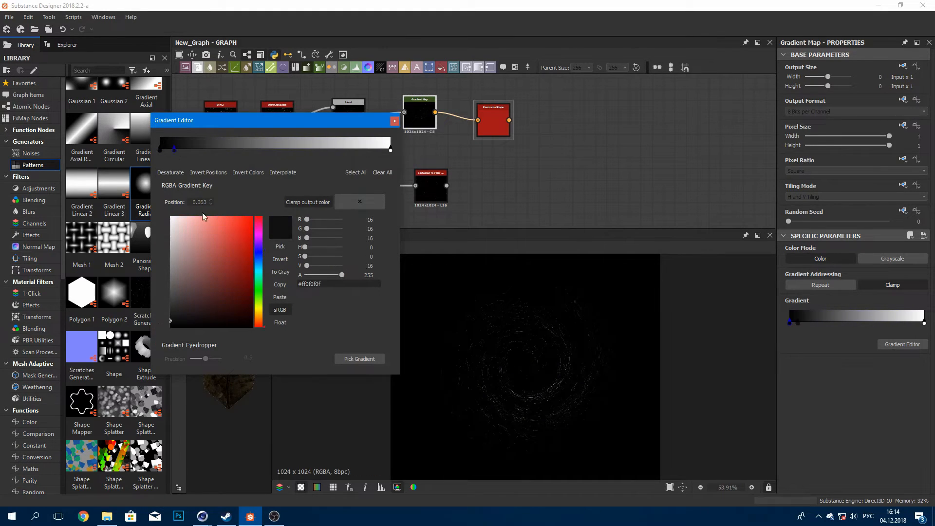
click(259, 257)
click(234, 264)
Step: Add a pale mint-green key to the upper gradient and place it at position 0.146
click(264, 148)
click(259, 281)
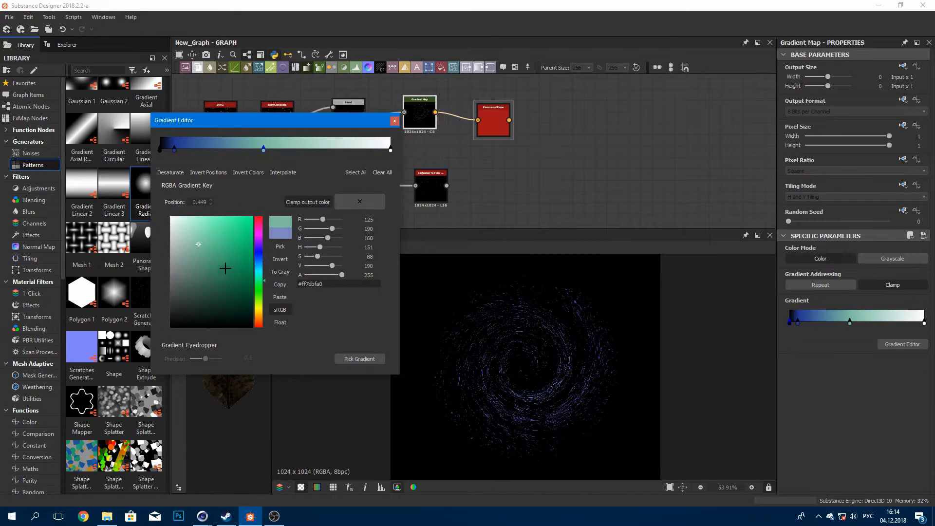
click(208, 228)
drag(208, 229, 196, 223)
drag(263, 150, 194, 153)
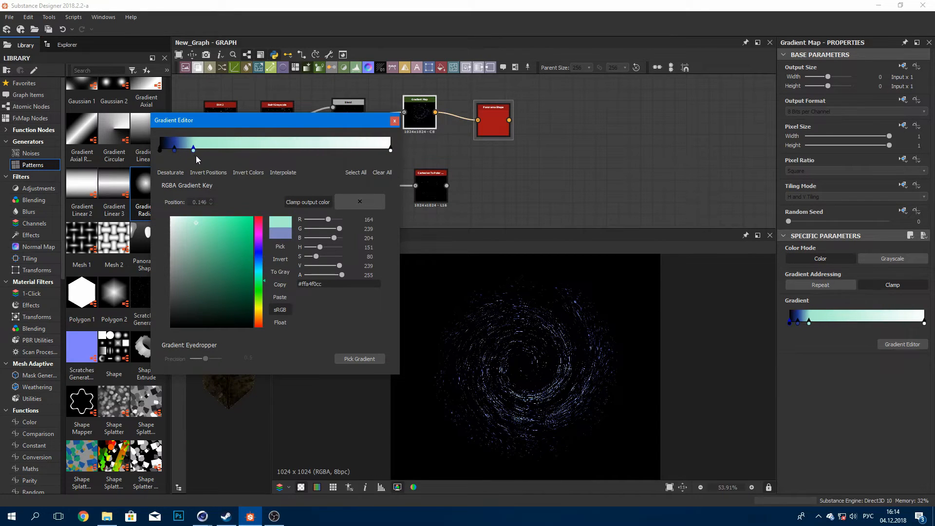
Step: Add a magenta key to the upper gradient and shift it close to the mint-green key
click(229, 150)
click(258, 235)
drag(200, 271, 241, 225)
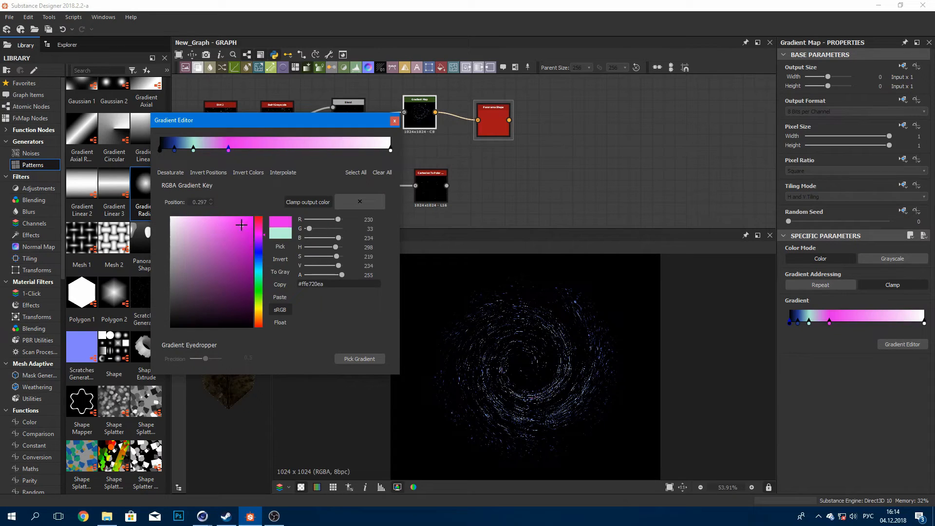
drag(229, 154, 208, 154)
Step: Add a warm yellow key to the upper gradient at position 0.335 and inspect the coloured swirl up close
click(238, 153)
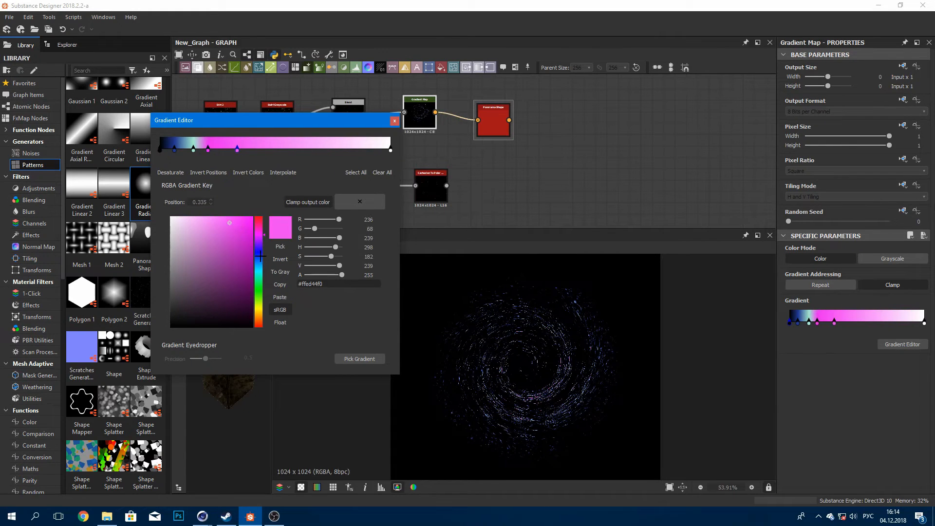
click(259, 313)
drag(220, 251, 221, 223)
scroll(523, 330, up, 4)
middle_drag(536, 361, 513, 310)
scroll(542, 326, down, 4)
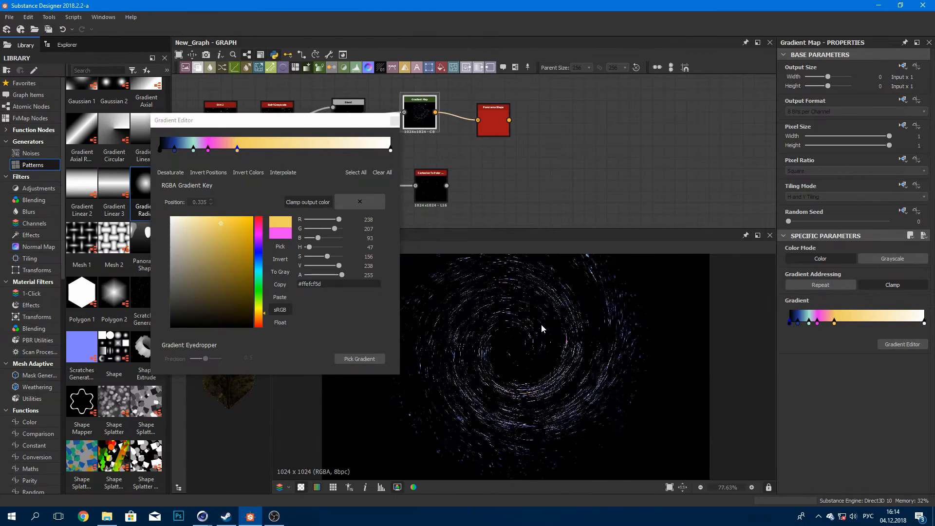
scroll(507, 300, up, 6)
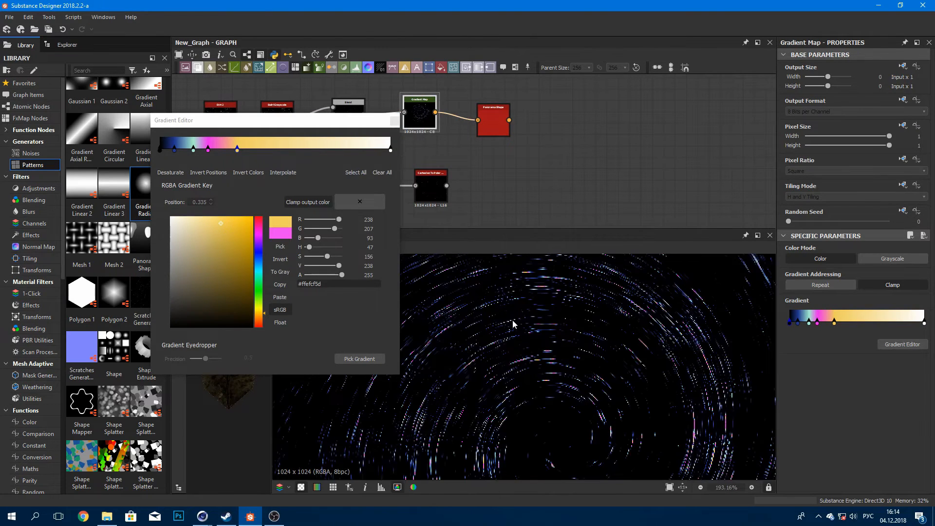
scroll(513, 324, down, 1)
Step: Brighten the gradient's blue key, finish editing, and display the Panorama Shape
click(174, 150)
drag(231, 266, 216, 230)
scroll(539, 350, down, 5)
click(395, 121)
double_click(493, 122)
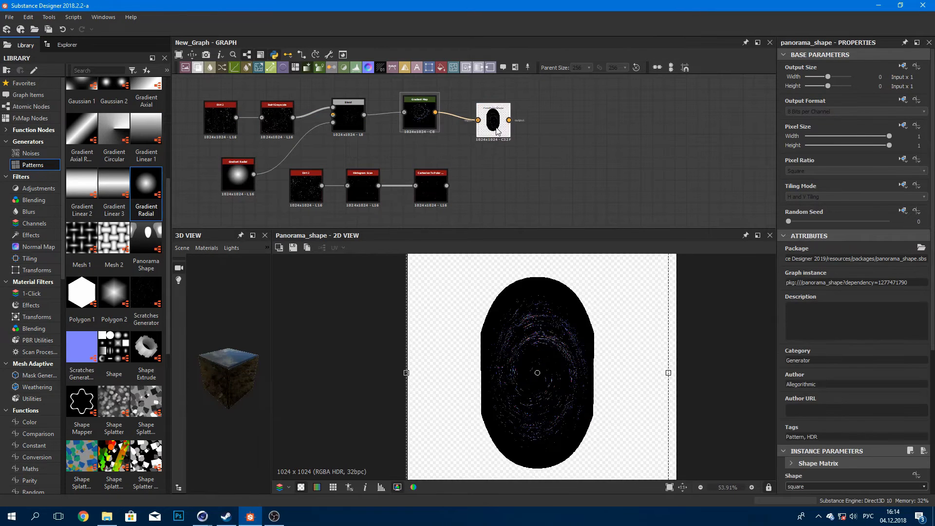
Step: Display the Cartesian To Polar Grayscale output and feed it into a new Gradient Map
double_click(429, 188)
middle_drag(500, 182, 476, 171)
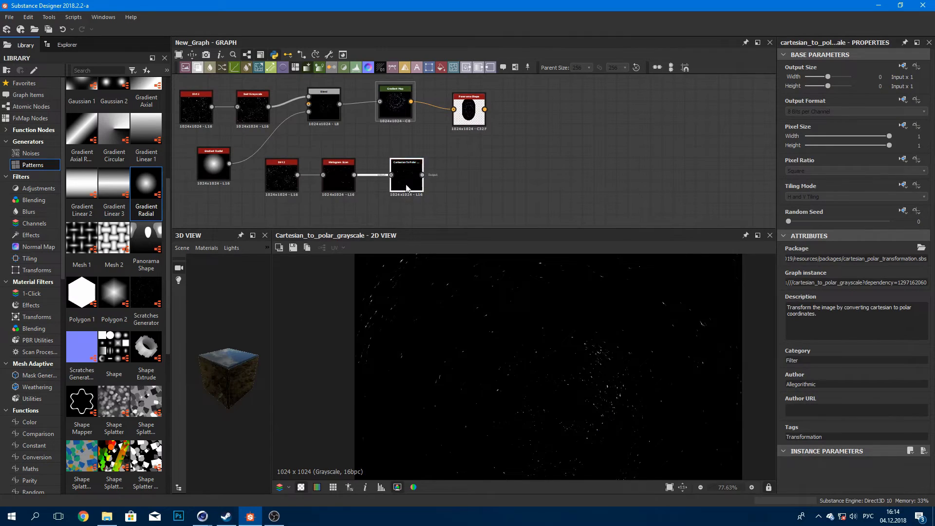
scroll(408, 172, up, 4)
scroll(408, 171, down, 3)
scroll(530, 317, down, 2)
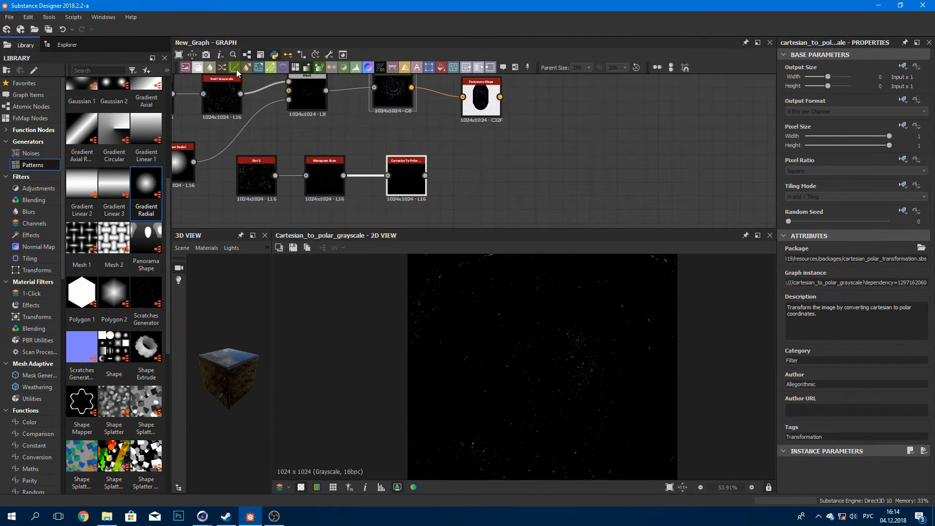
click(332, 68)
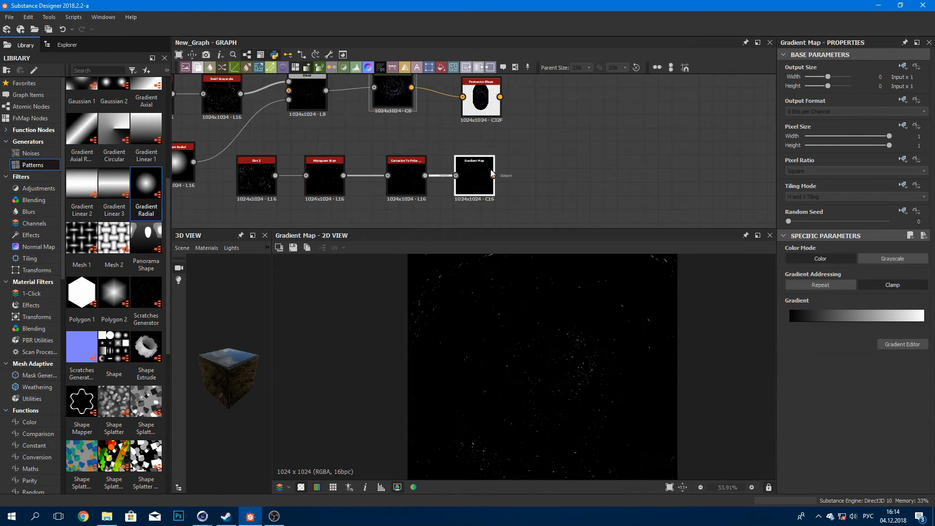
Step: Give the new Gradient Map a near-black start key and add a blue key close to it
click(790, 323)
click(260, 260)
drag(223, 247, 240, 333)
click(173, 149)
drag(260, 270, 260, 304)
click(235, 271)
Step: Add a pale cream key and a light pink key at position 0.319 to the lower gradient, and close the gradient editor
click(214, 149)
drag(215, 271, 194, 216)
click(233, 150)
click(259, 228)
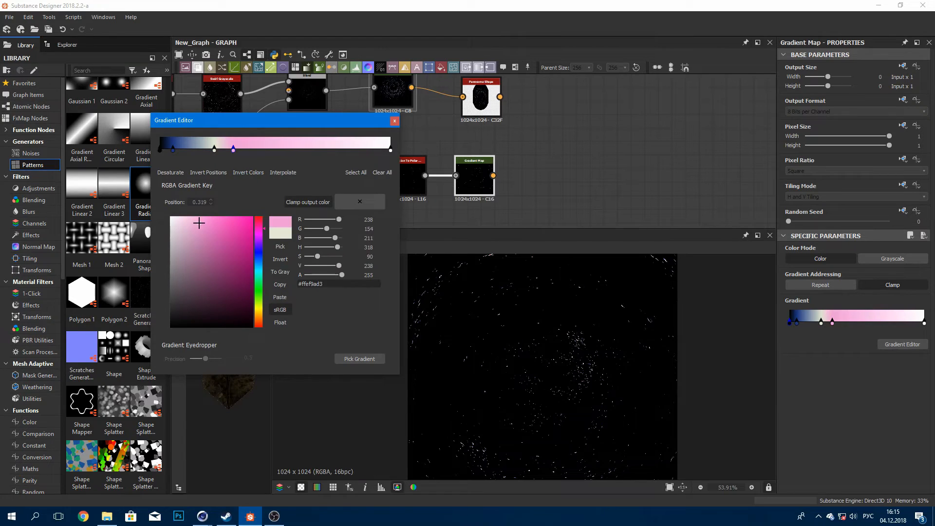
click(395, 121)
Step: Blend the Panorama Shape over the lower Gradient Map with a new Blend node and inspect the combined galaxy
scroll(544, 309, up, 10)
scroll(551, 336, down, 4)
scroll(476, 203, down, 2)
middle_drag(476, 202, 400, 173)
scroll(428, 164, down, 1)
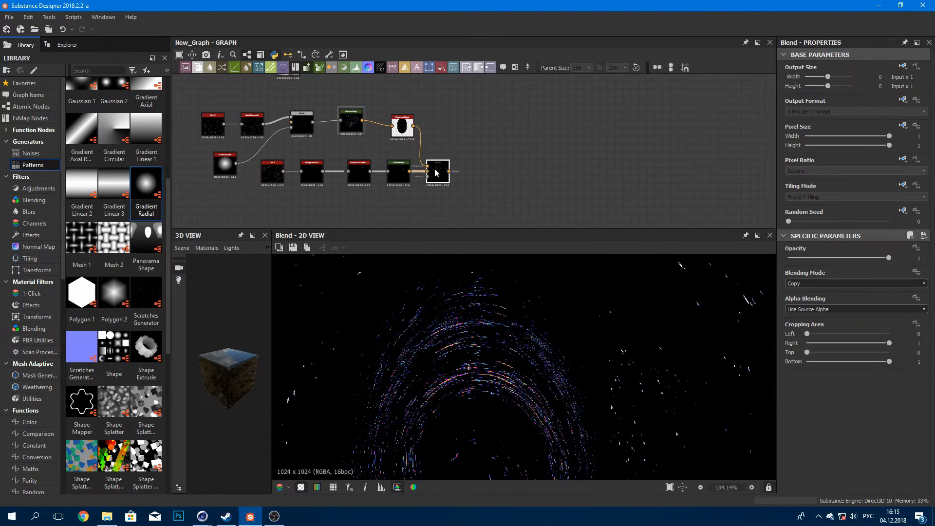
scroll(522, 288, down, 5)
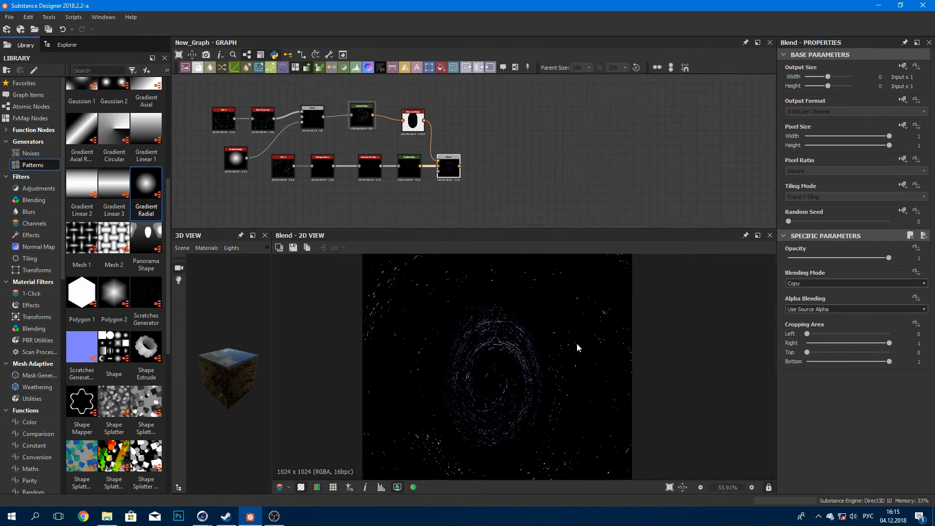
Step: Connect the galaxy Blend output to the existing Blend node in the main figure graph
scroll(435, 186, down, 4)
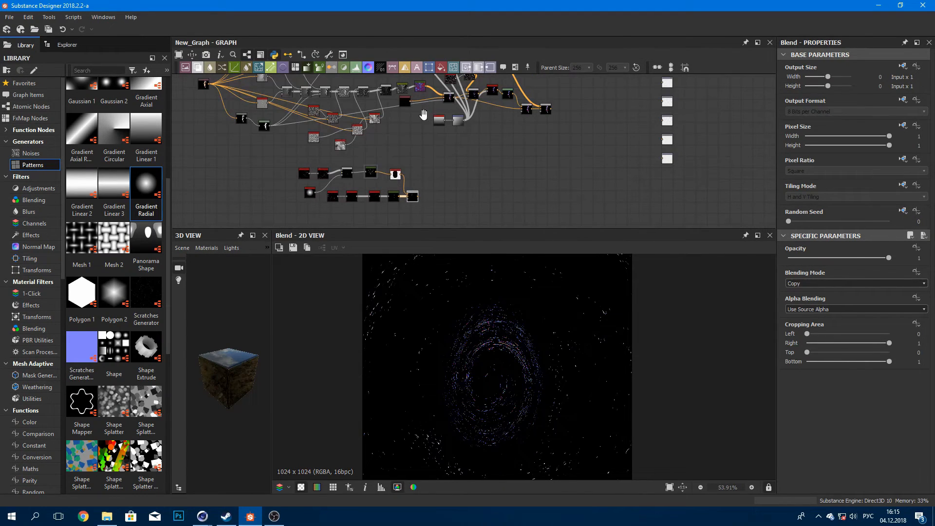
scroll(425, 141, up, 2)
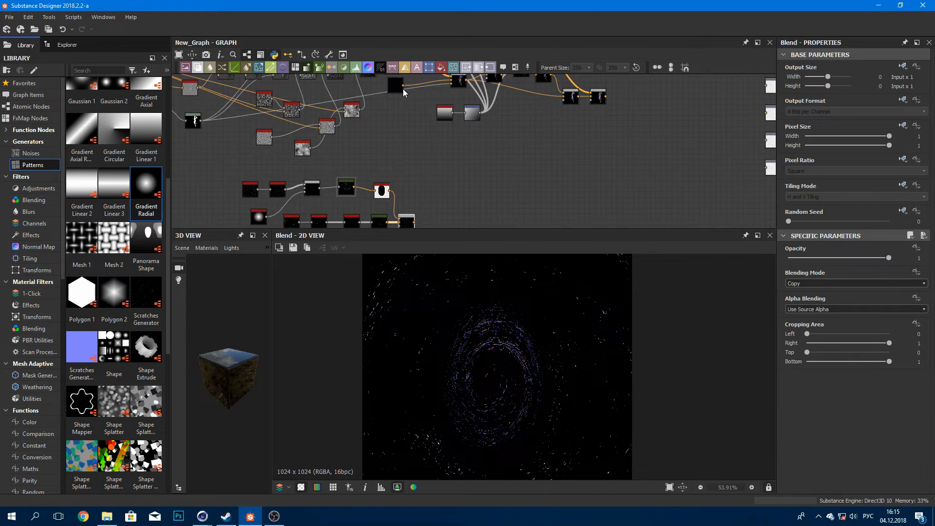
drag(414, 223, 458, 81)
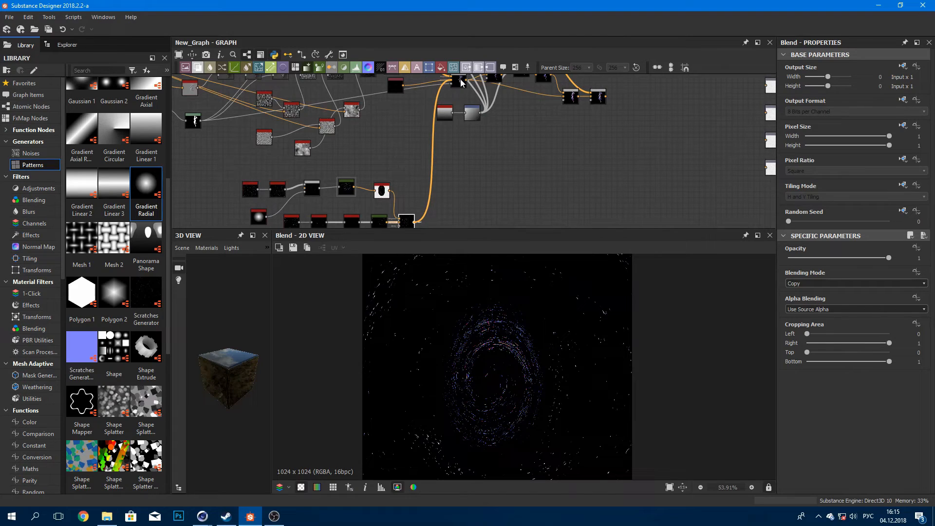
Step: Preview the final Blend and examine the galaxy behind the figure
middle_drag(583, 119, 537, 135)
double_click(552, 116)
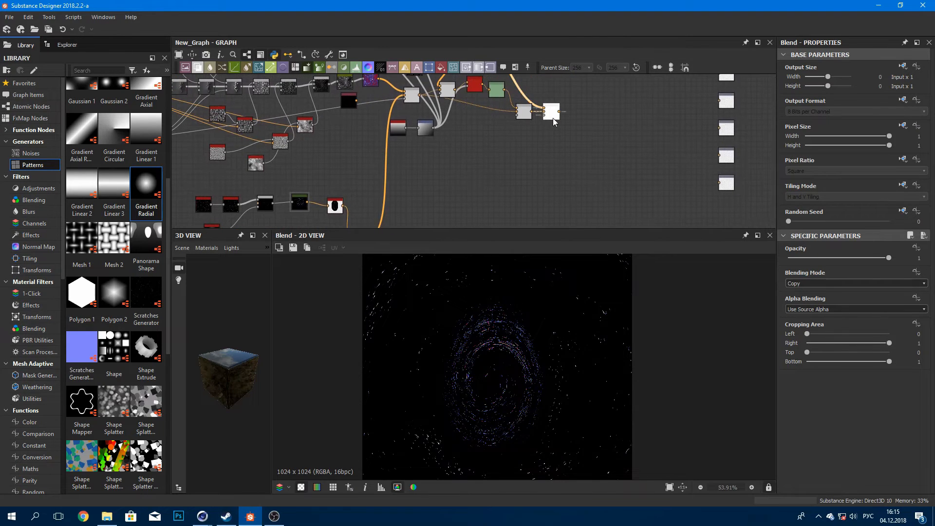
scroll(504, 269, up, 2)
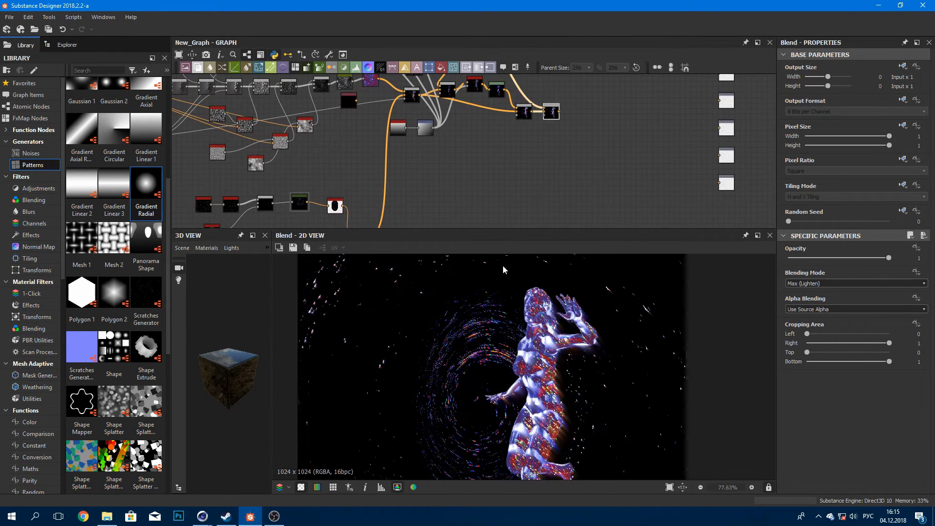
scroll(457, 193, down, 1)
scroll(464, 184, down, 2)
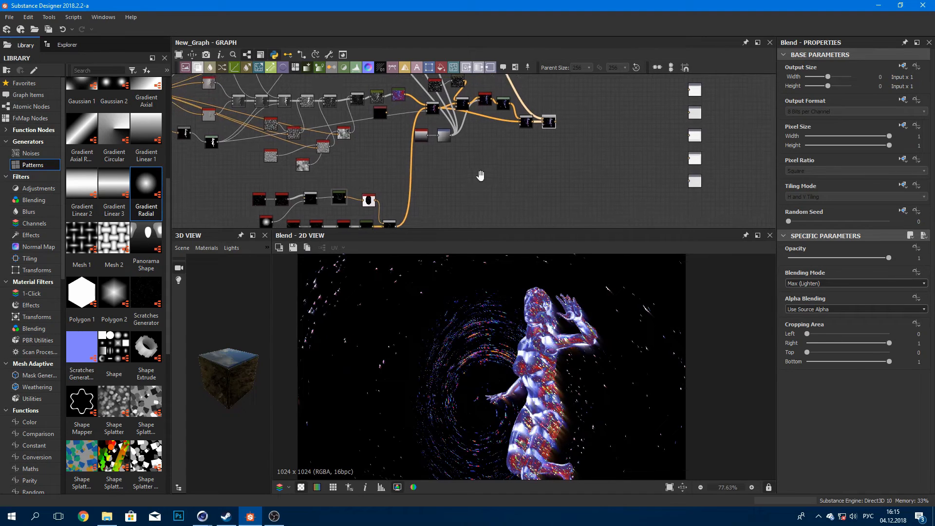
Step: Insert a Blur HQ node on the link running from the galaxy Blend to the figure graph
drag(334, 175, 382, 213)
click(427, 200)
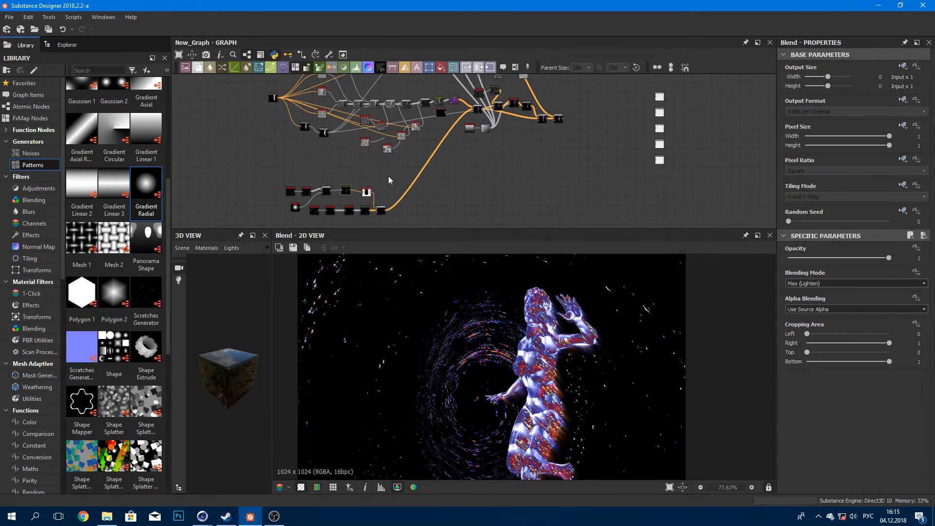
key(space)
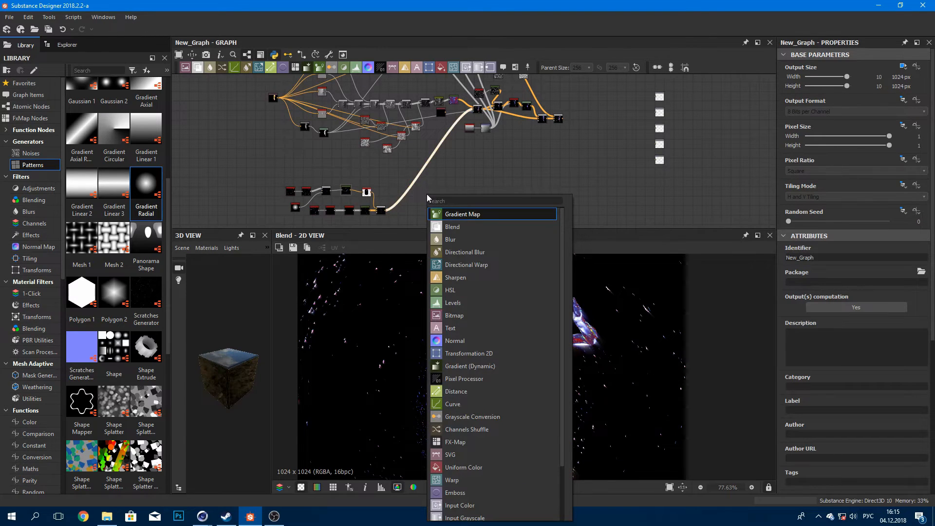
text(д)
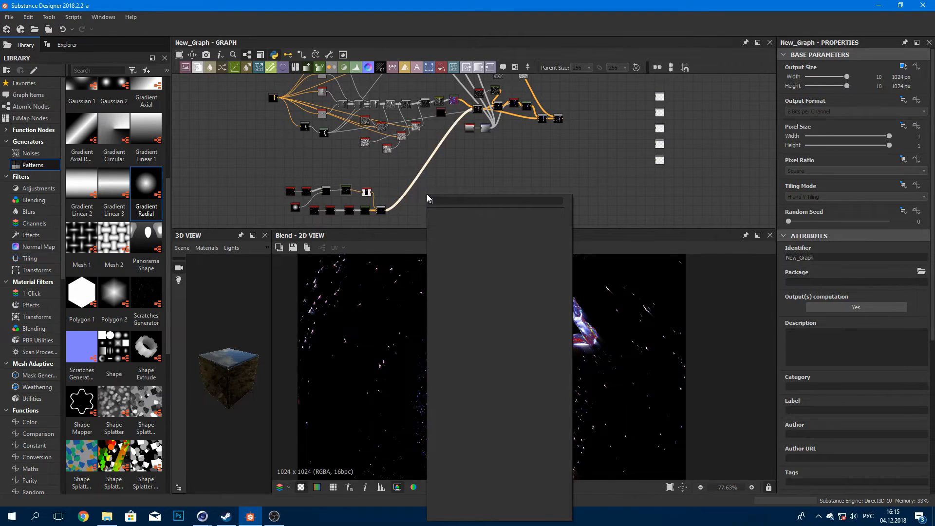
key(BackSpace)
key(alt+shift)
text(blur)
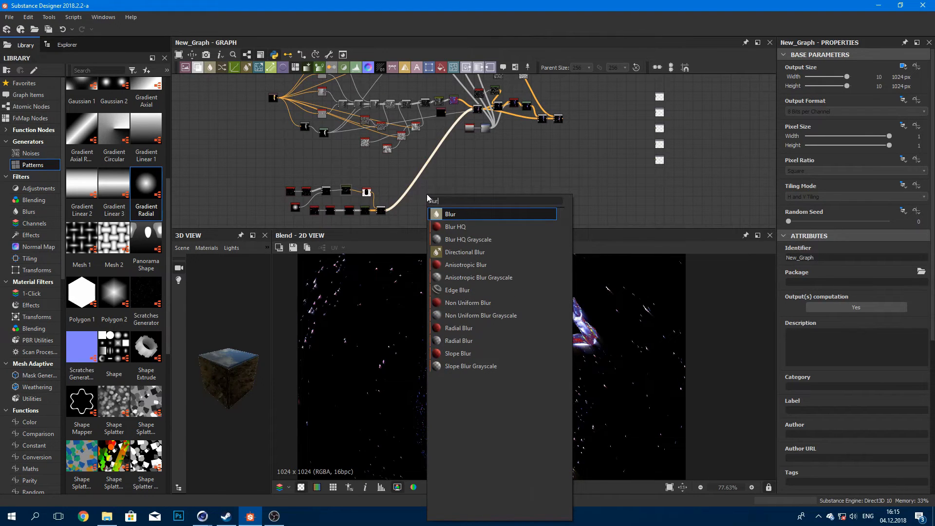
key(Down)
key(Down)
key(Up)
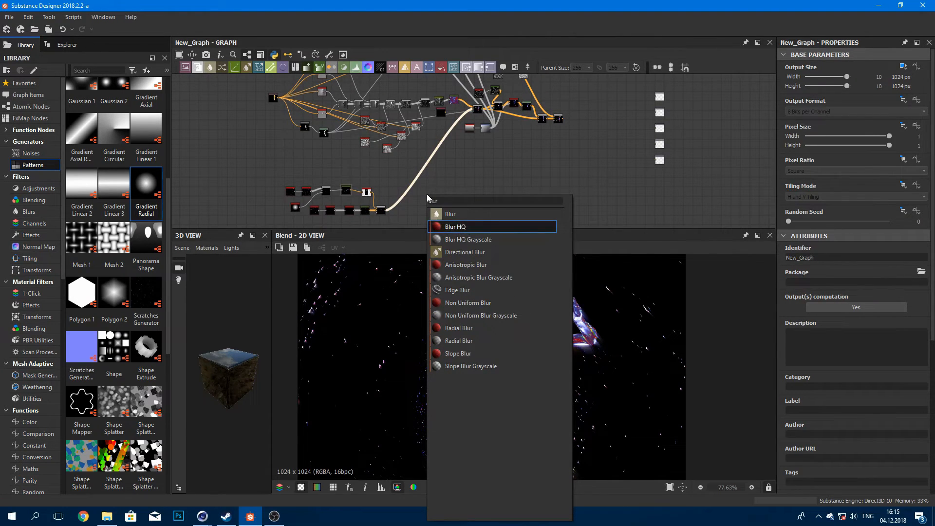
key(Return)
Step: Combine Blur HQ with the galaxy Blend in a new Blend node set to Add (Linear Dodge), feeding the figure graph
click(233, 109)
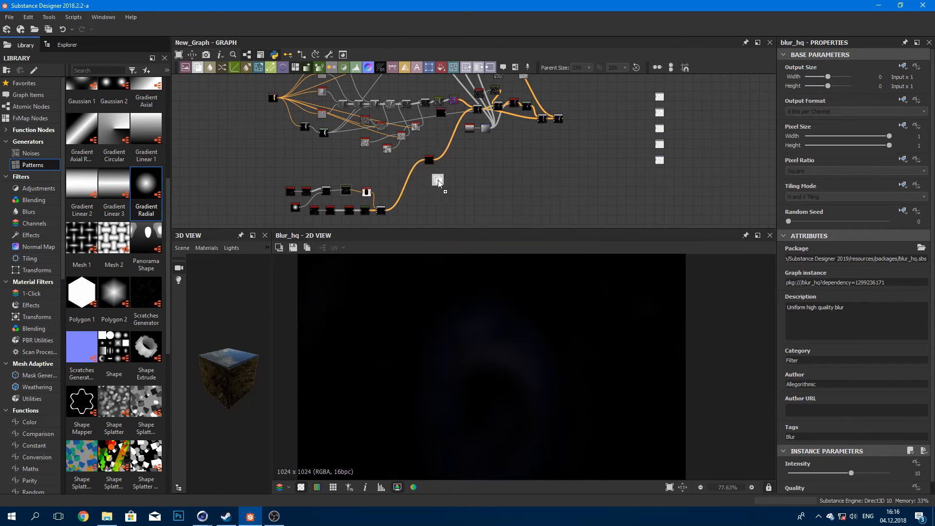
drag(385, 214, 398, 209)
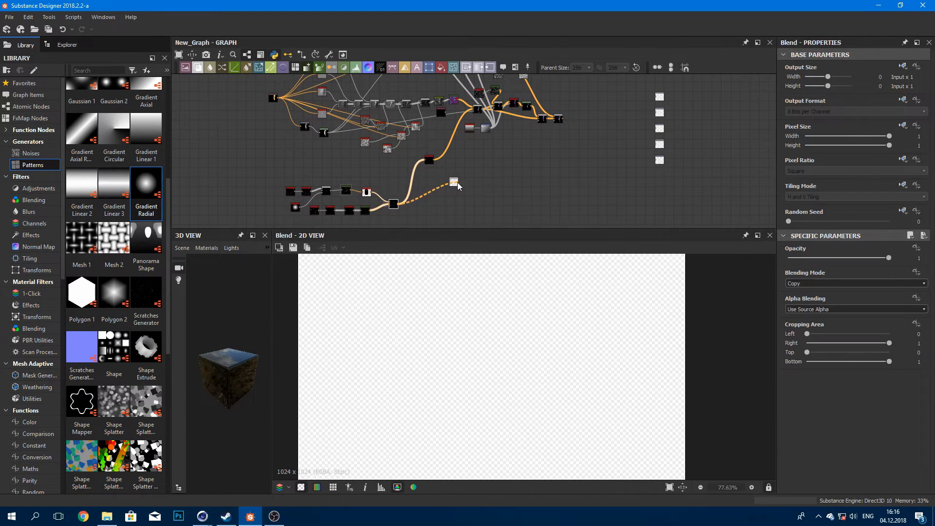
drag(457, 185, 455, 183)
scroll(453, 185, up, 3)
click(455, 184)
scroll(484, 195, down, 2)
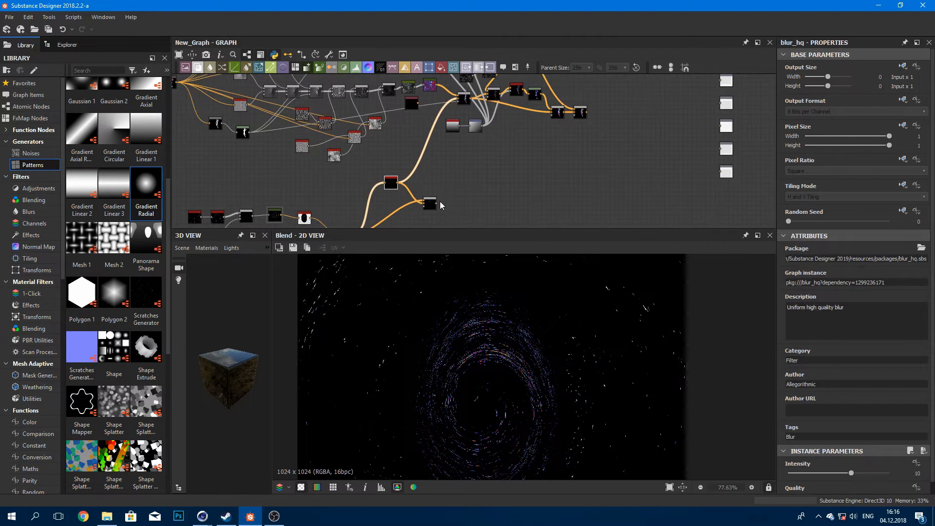
drag(392, 184, 385, 182)
click(422, 189)
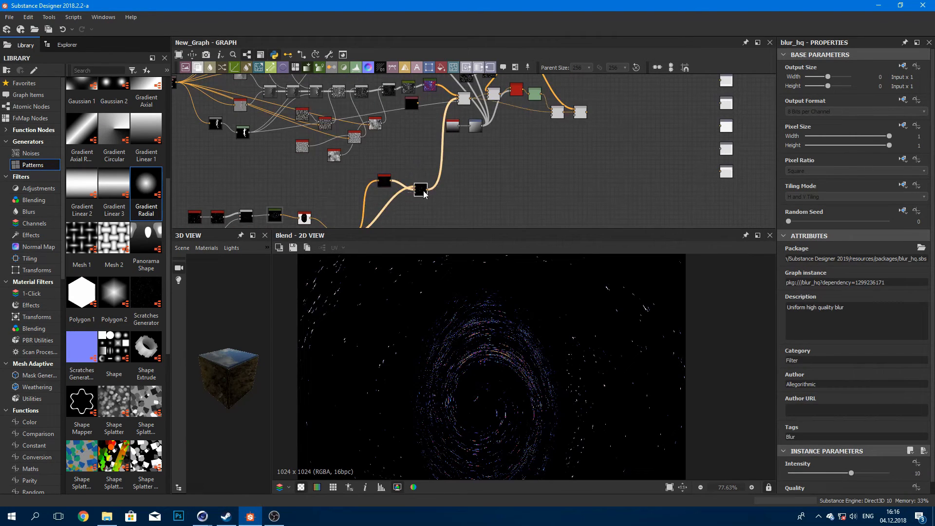
click(384, 181)
click(421, 191)
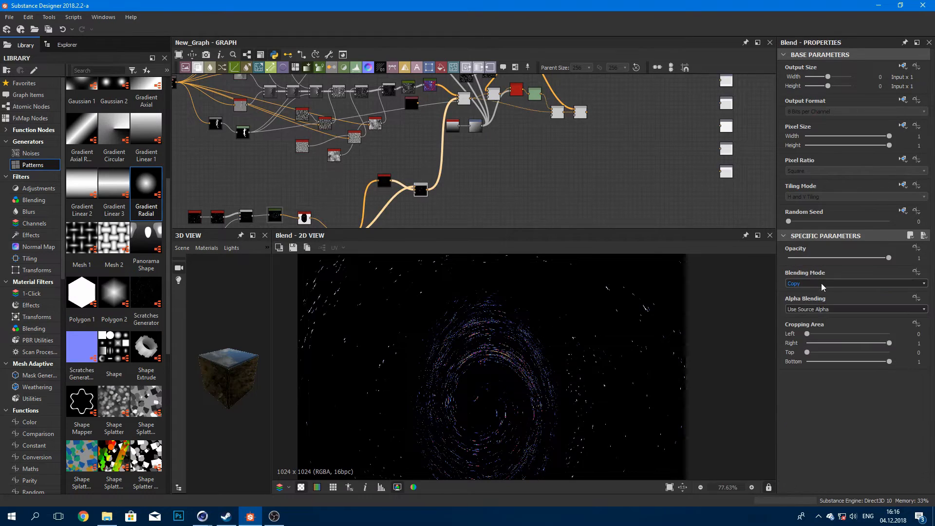
Step: Set the Blur HQ quality to 1 and its intensity to 7.69, checking the glow in the Blend preview
click(388, 182)
scroll(818, 438, down, 1)
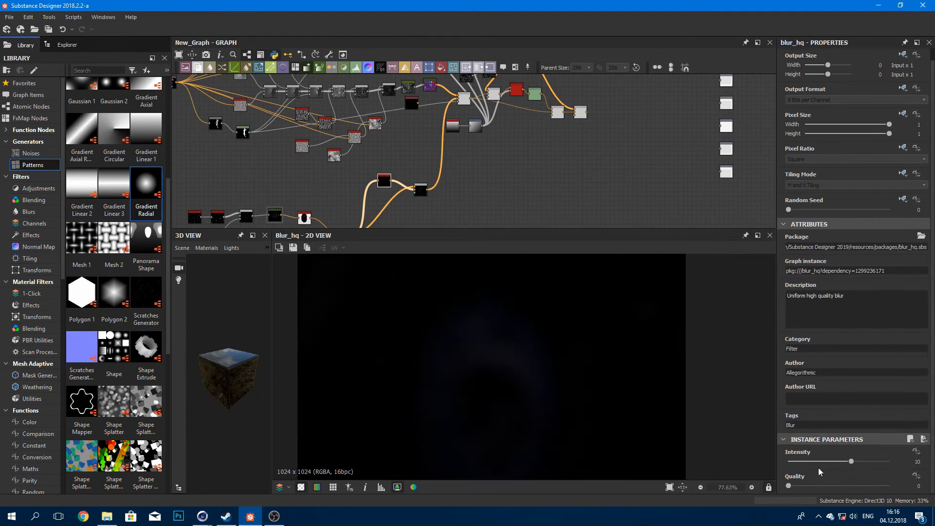
click(804, 461)
drag(804, 460, 797, 460)
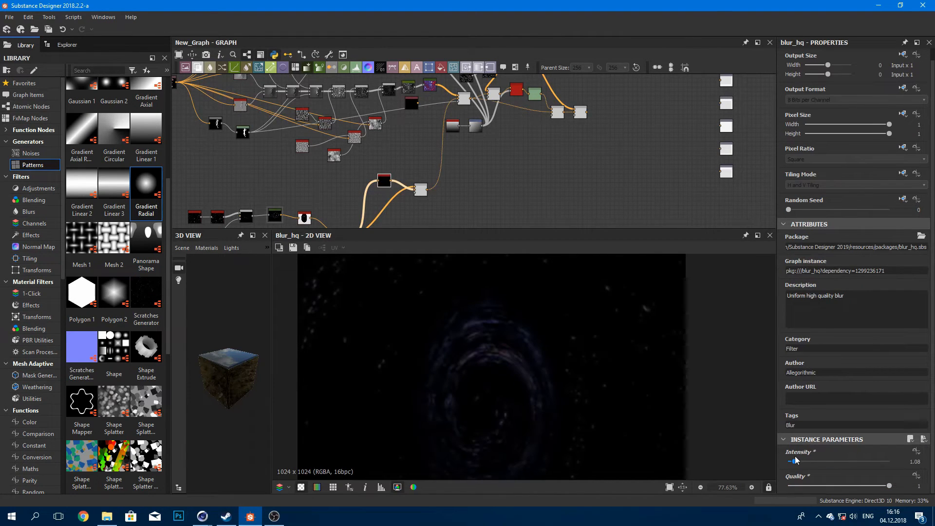
click(419, 188)
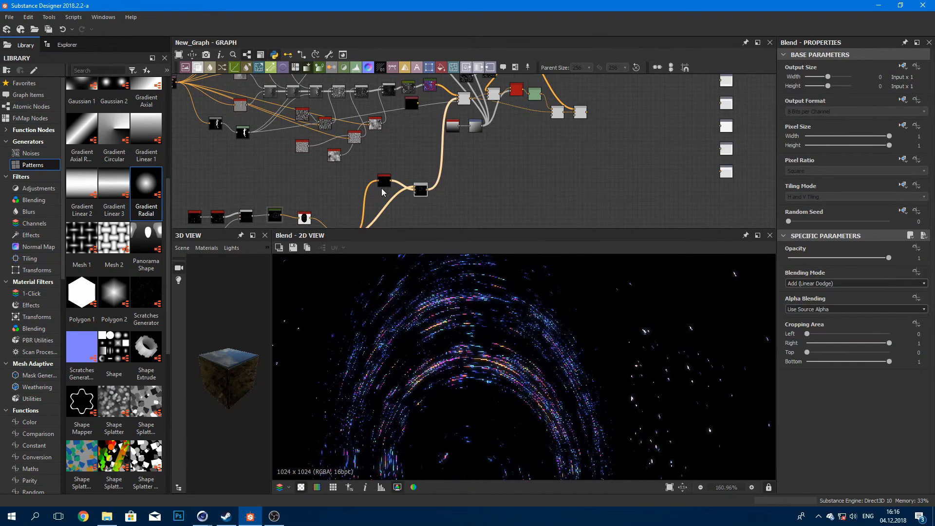
click(384, 182)
drag(797, 473, 865, 472)
middle_drag(450, 191, 485, 141)
scroll(504, 290, down, 4)
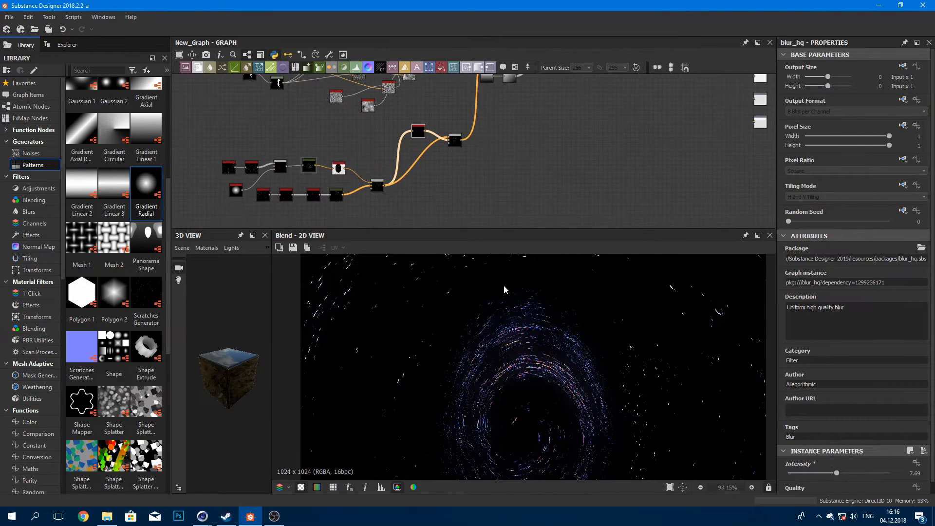
Step: Shift the galaxy nodes with their Blur HQ and Blend away from the figure graph, leaving room on the output link
drag(456, 143, 451, 142)
scroll(393, 167, down, 2)
drag(275, 142, 429, 203)
drag(436, 149, 368, 171)
click(423, 168)
click(381, 149)
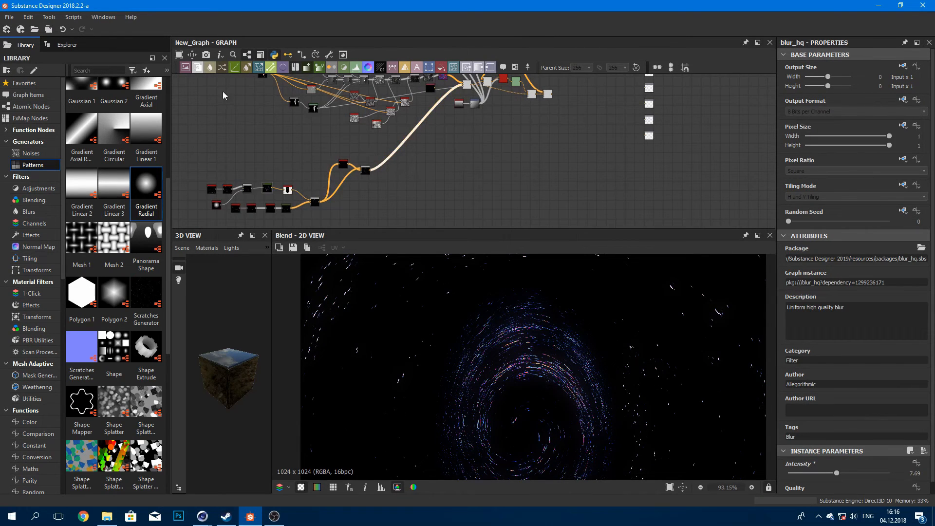
Step: Insert another Blend on the glow output link, feed it the Blur HQ output and set its mode to Add (Linear Dodge)
click(197, 68)
drag(418, 135, 401, 159)
scroll(346, 159, up, 2)
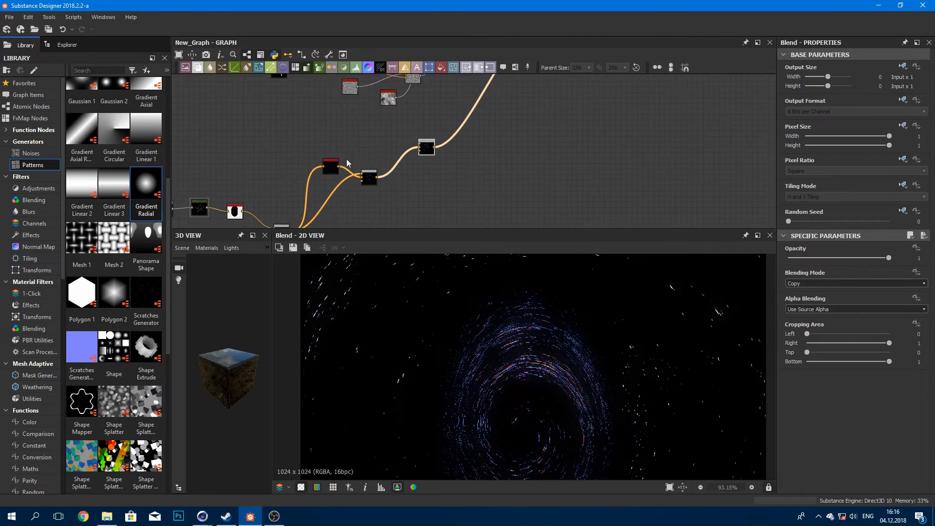
drag(339, 167, 418, 145)
click(806, 284)
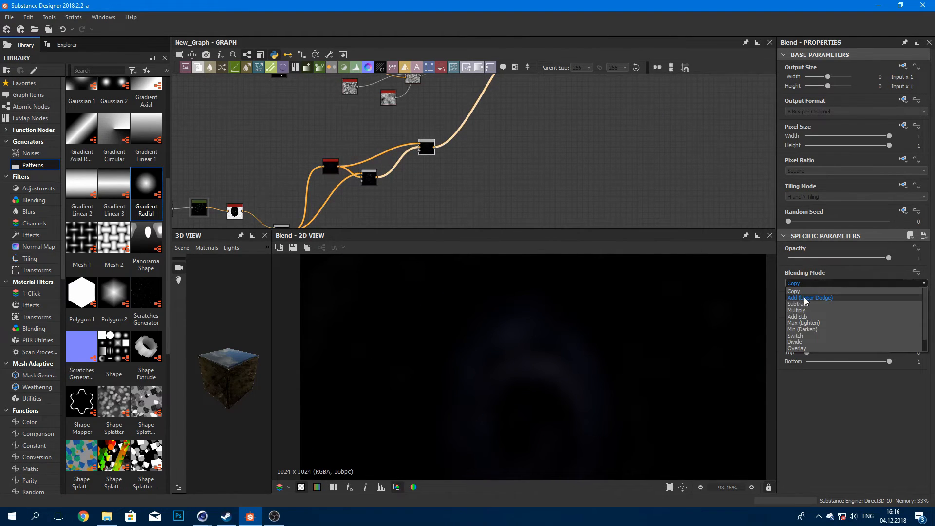
click(804, 298)
scroll(563, 344, down, 1)
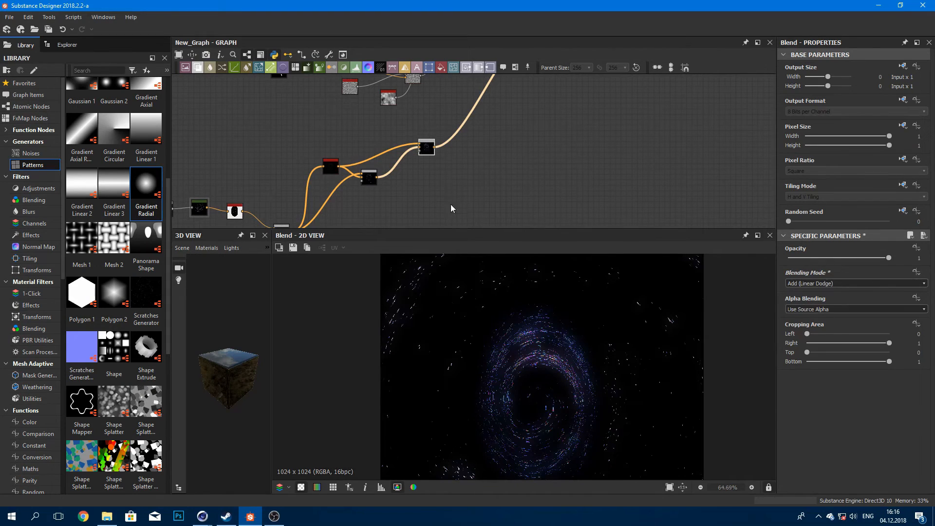
click(374, 179)
click(428, 150)
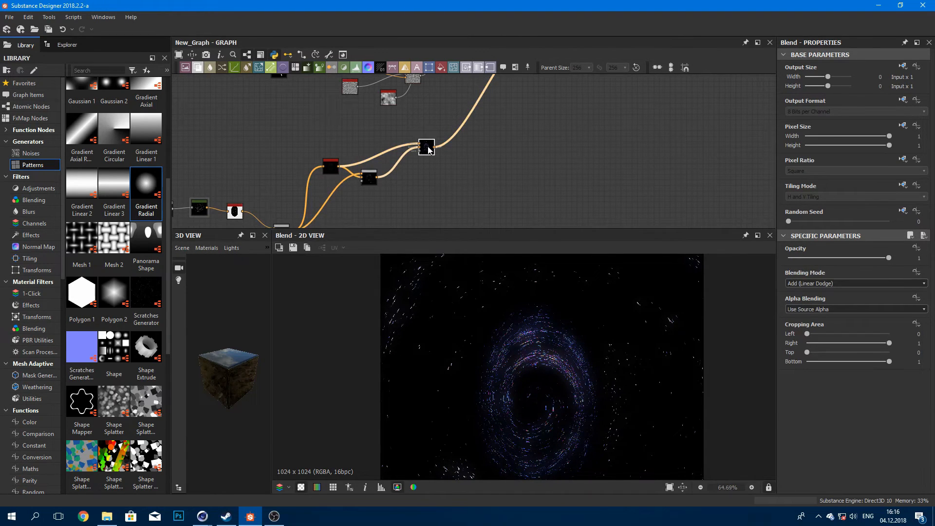
Step: Add a Blur node fed by the newest Blend and set its intensity to 2.02
middle_drag(436, 144, 393, 169)
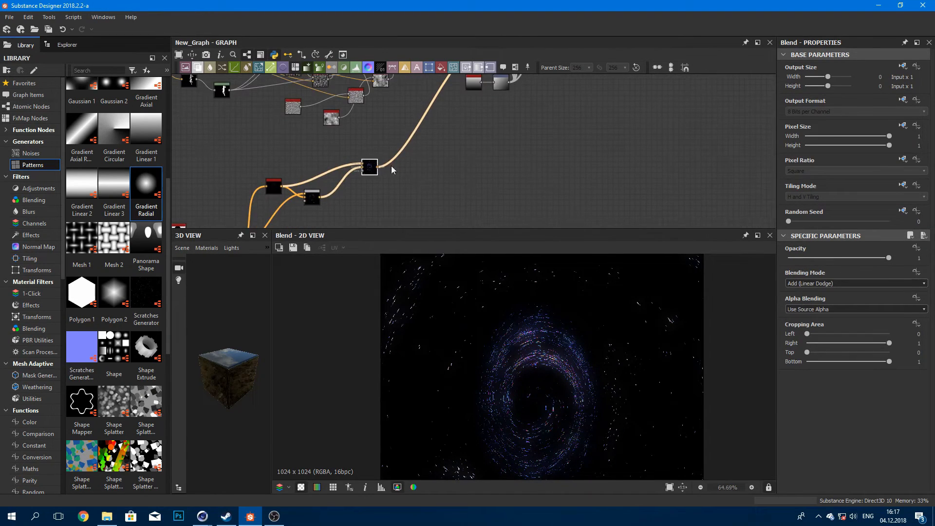
click(461, 209)
key(space)
key(Down)
key(Down)
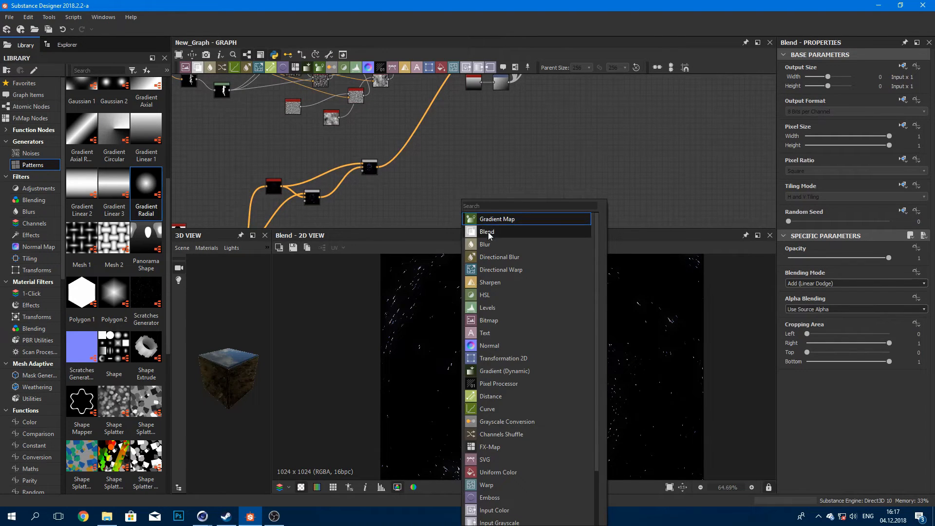
key(Return)
drag(464, 208, 419, 181)
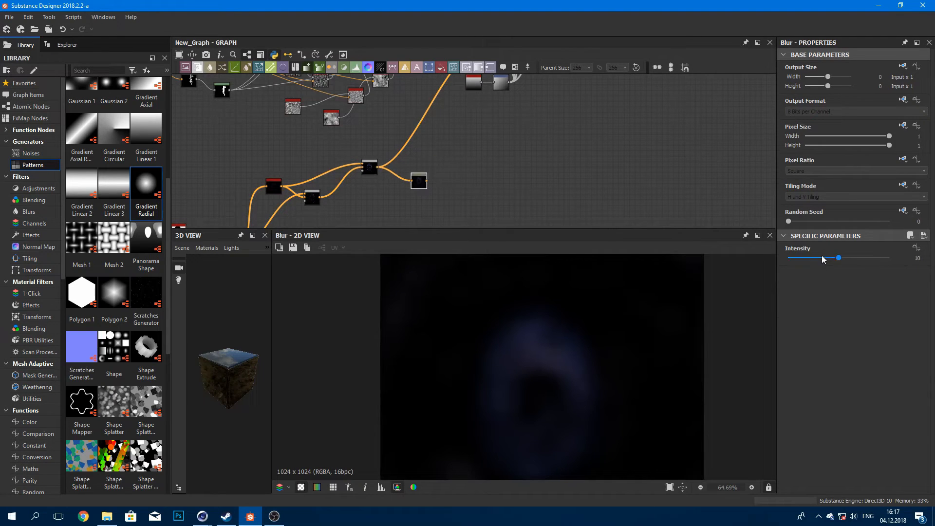
drag(823, 259, 797, 259)
scroll(440, 329, up, 3)
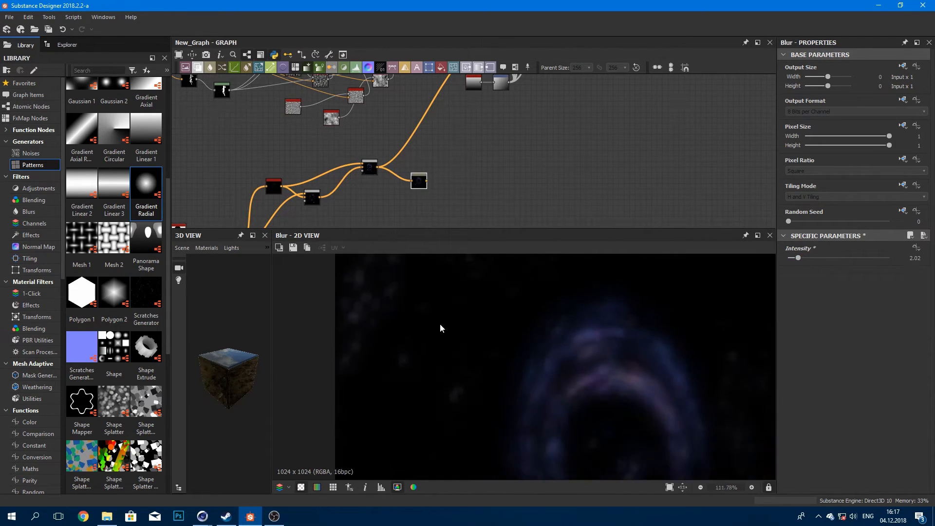
scroll(440, 329, up, 2)
Step: Add the Blur onto the galaxy through a new Blend node set to Add (Linear Dodge) with opacity 0.76
drag(407, 118, 428, 108)
click(198, 68)
click(810, 283)
click(809, 292)
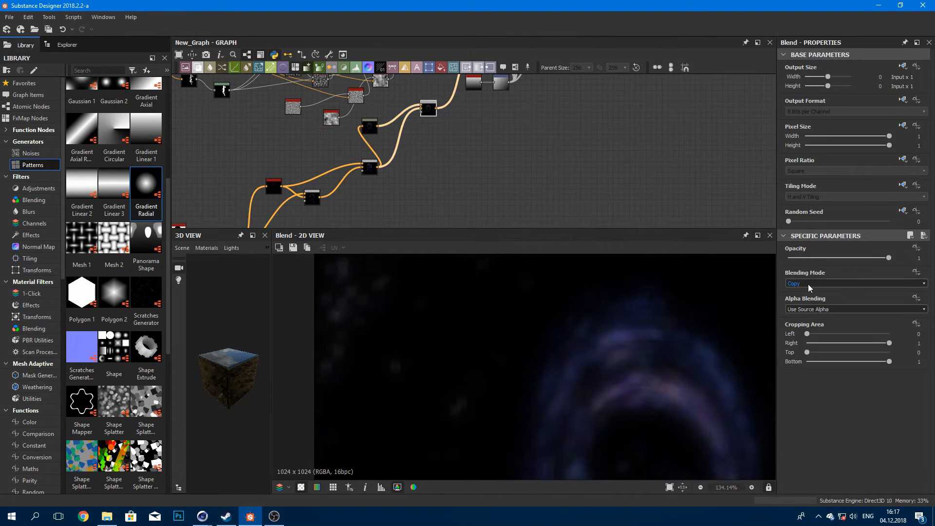
scroll(565, 350, down, 4)
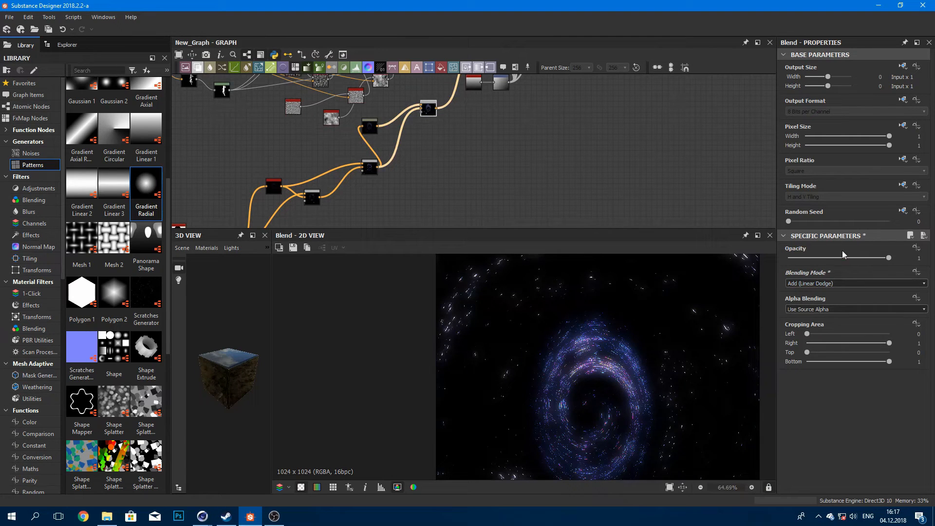
drag(883, 262, 862, 264)
Step: Preview the final Blend and examine the glowing galaxy around the figure up close
scroll(518, 147, down, 3)
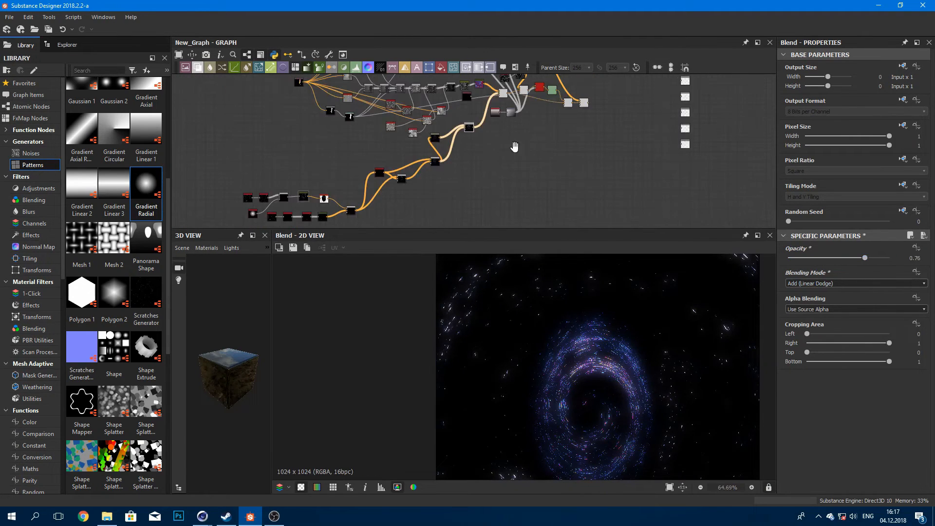
middle_drag(515, 147, 456, 178)
scroll(458, 171, up, 2)
click(534, 135)
scroll(603, 288, down, 1)
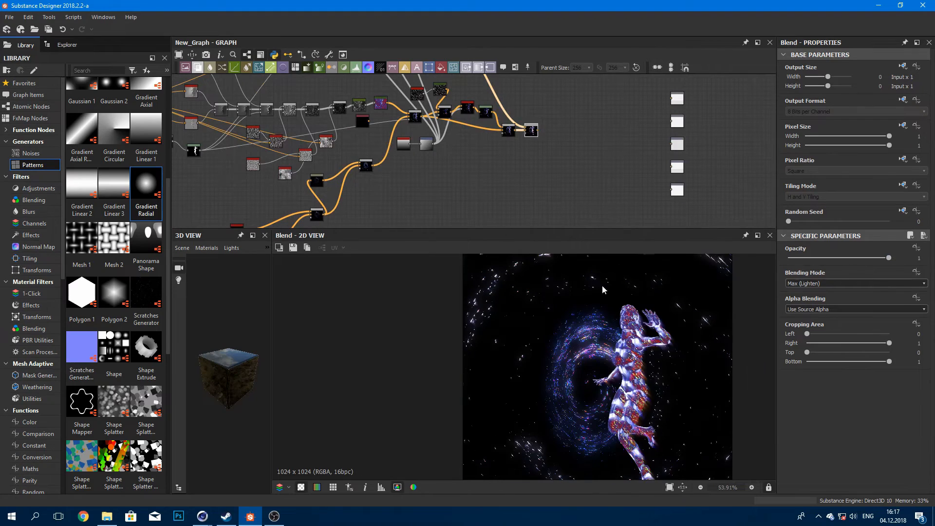
middle_drag(615, 322, 580, 295)
scroll(581, 296, up, 2)
scroll(533, 336, up, 1)
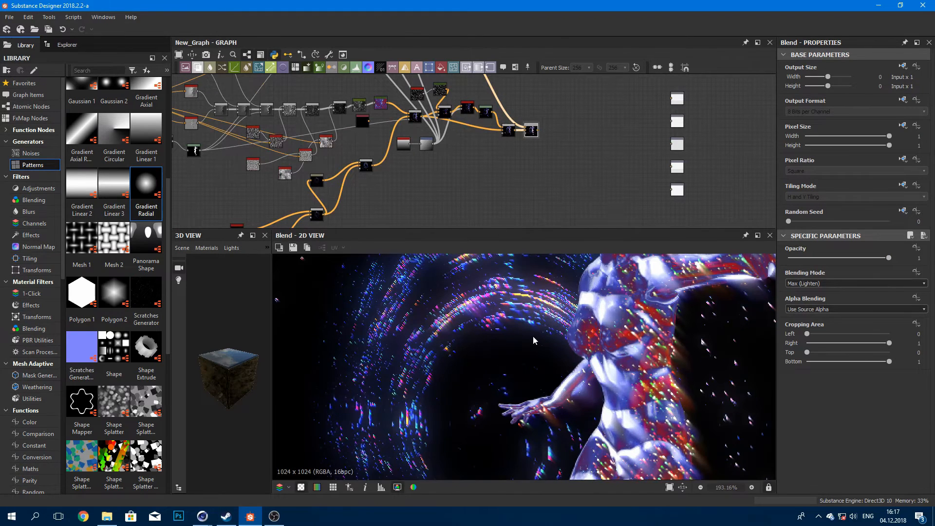
scroll(532, 336, up, 1)
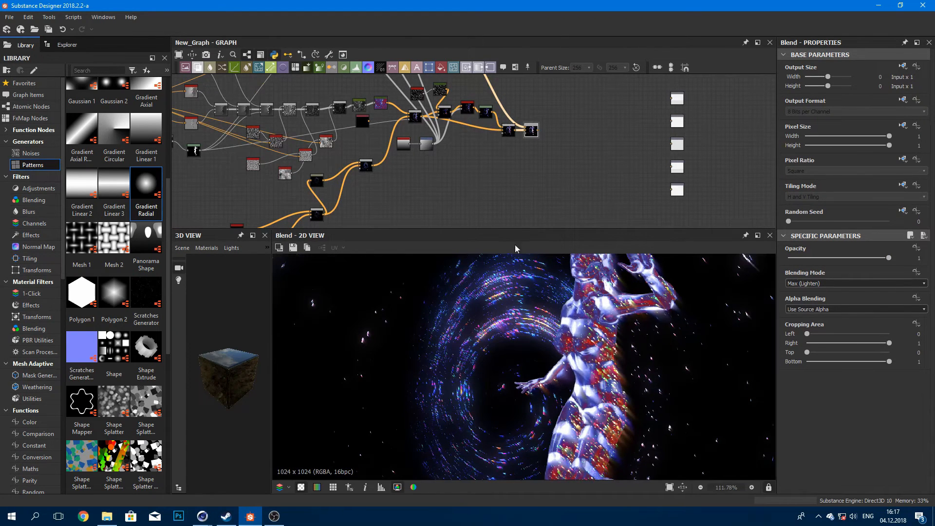
Step: Inspect the Panorama Shape node's output and its parameters in the galaxy chain
middle_drag(495, 185, 554, 120)
scroll(510, 180, down, 1)
scroll(349, 208, up, 1)
click(294, 200)
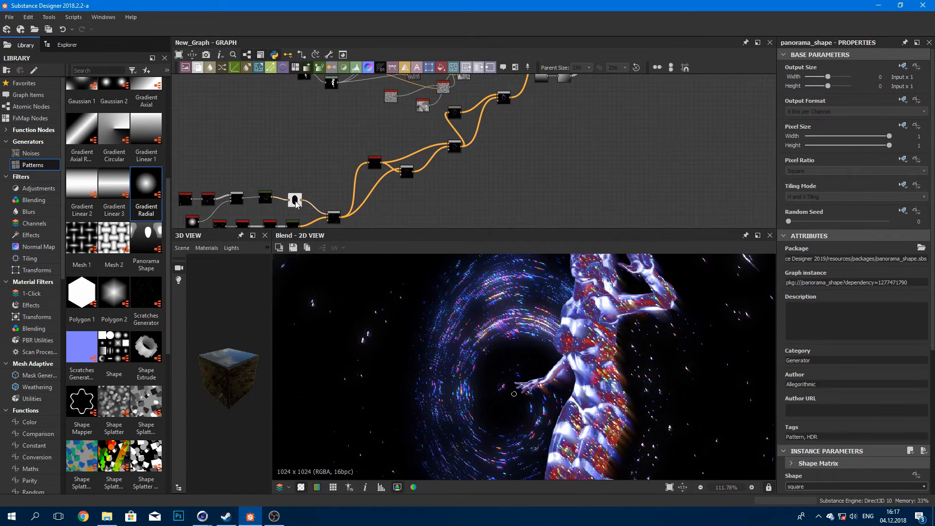
scroll(509, 353, down, 5)
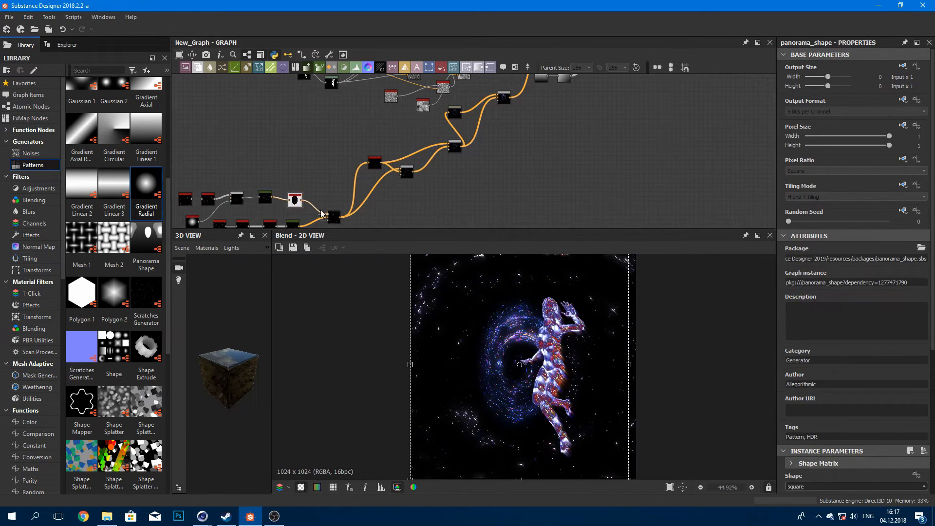
middle_drag(555, 102, 526, 139)
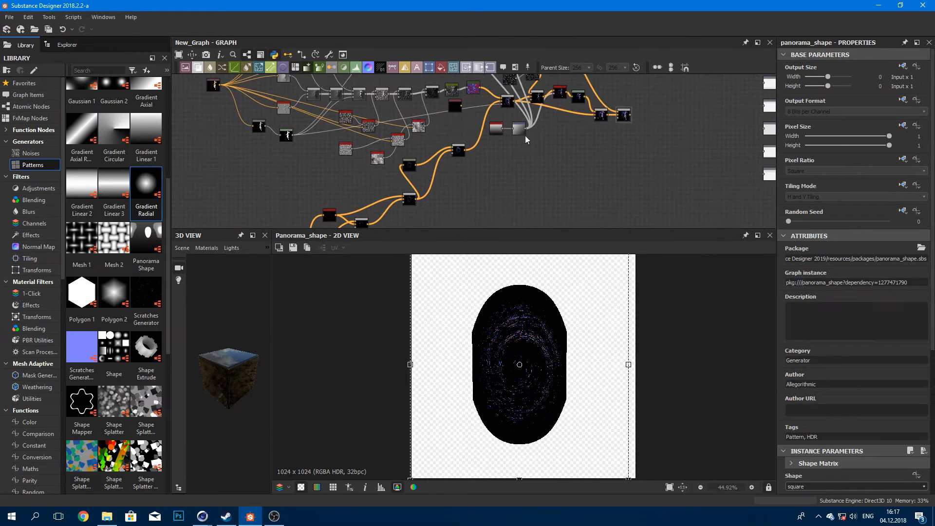
Step: Preview the final Blend and shift the galaxy's Panorama Shape sideways so the swirl sits behind the figure's raised hand
double_click(623, 118)
middle_drag(483, 180, 488, 161)
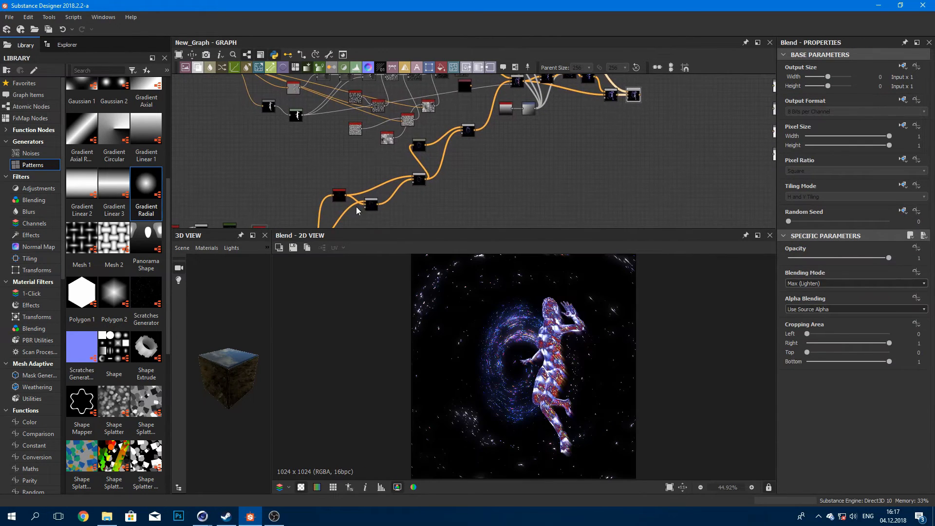
middle_drag(355, 207, 398, 162)
click(297, 192)
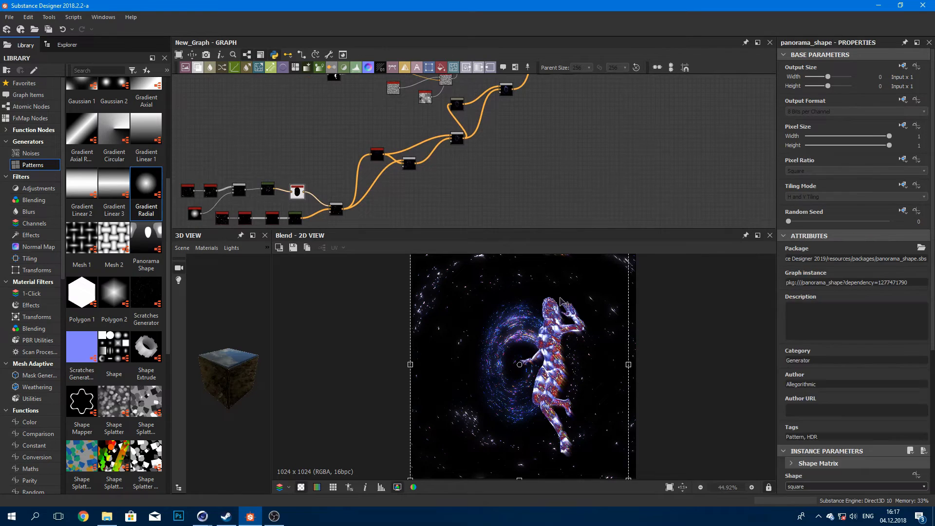
drag(528, 363, 634, 367)
scroll(558, 326, up, 4)
scroll(636, 370, down, 5)
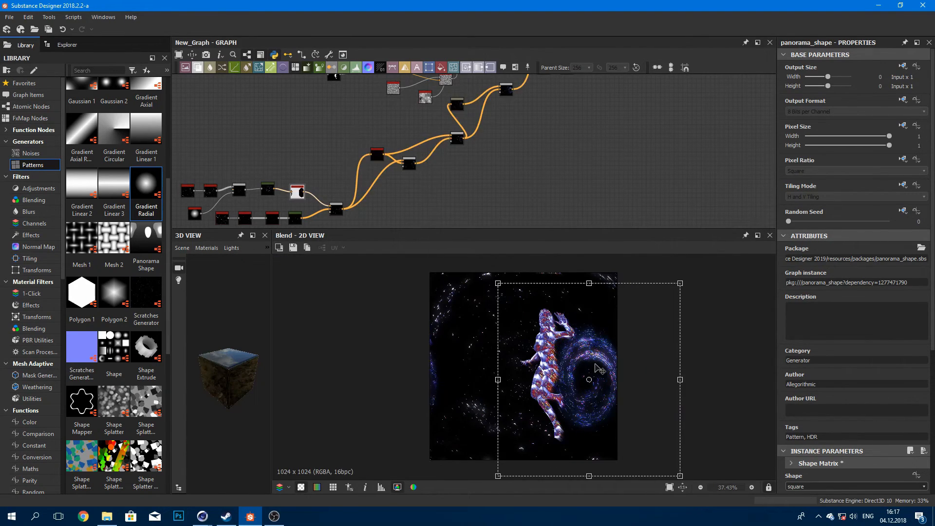
scroll(584, 354, up, 3)
scroll(801, 425, down, 4)
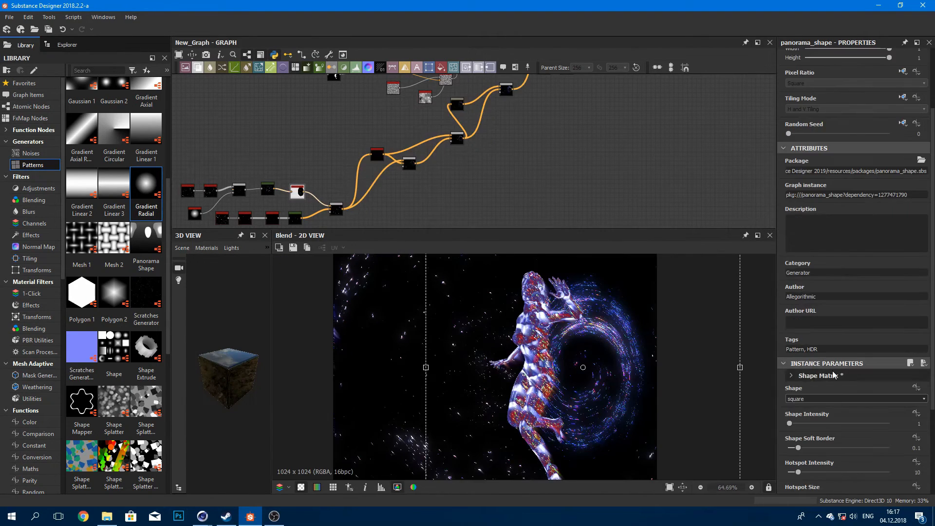
Step: Set the Panorama Shape's soft border to 1, hotspot intensity to 12.98, hotspot size to 0.21 and hotspot falloff to 1
scroll(828, 444, down, 1)
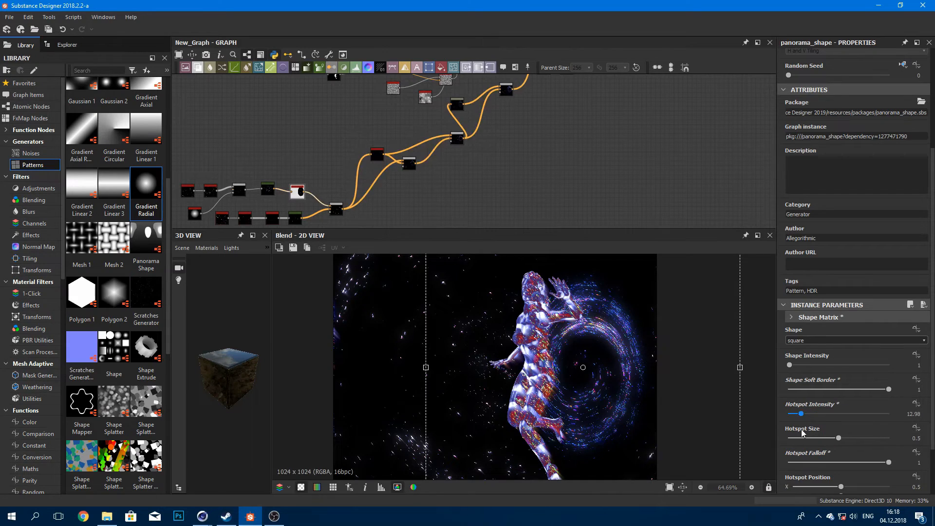
scroll(810, 439, down, 3)
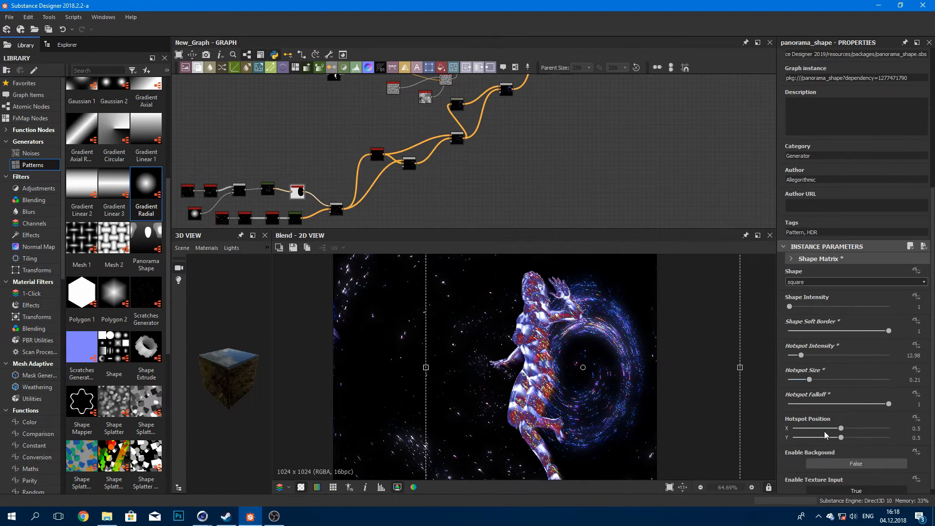
Step: Try the Panorama Shape with its texture input disabled, then restore the texture input
click(826, 482)
scroll(826, 482, down, 3)
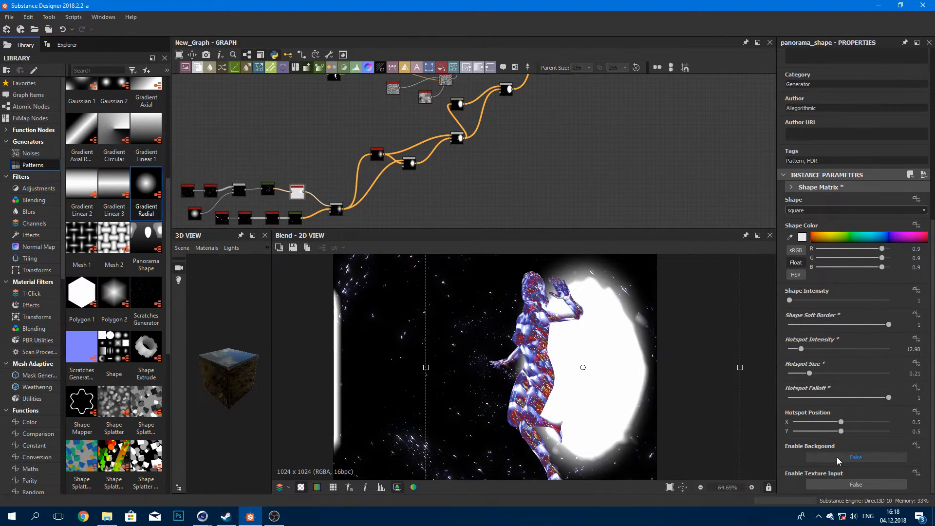
click(838, 460)
scroll(825, 442, down, 3)
click(834, 393)
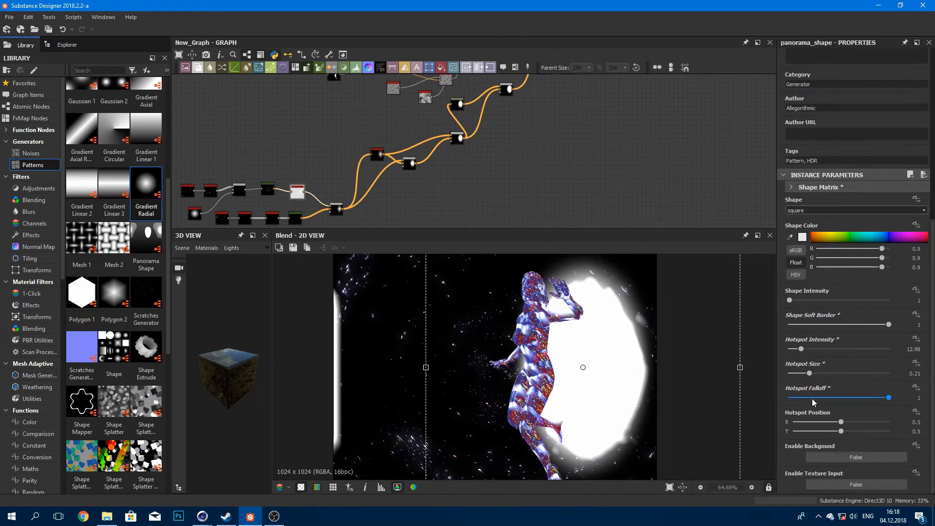
click(829, 485)
Step: Reposition the Panorama Shape's galaxy beside the figure's upper body, just beyond the raised hand
drag(597, 369, 627, 422)
scroll(620, 390, down, 4)
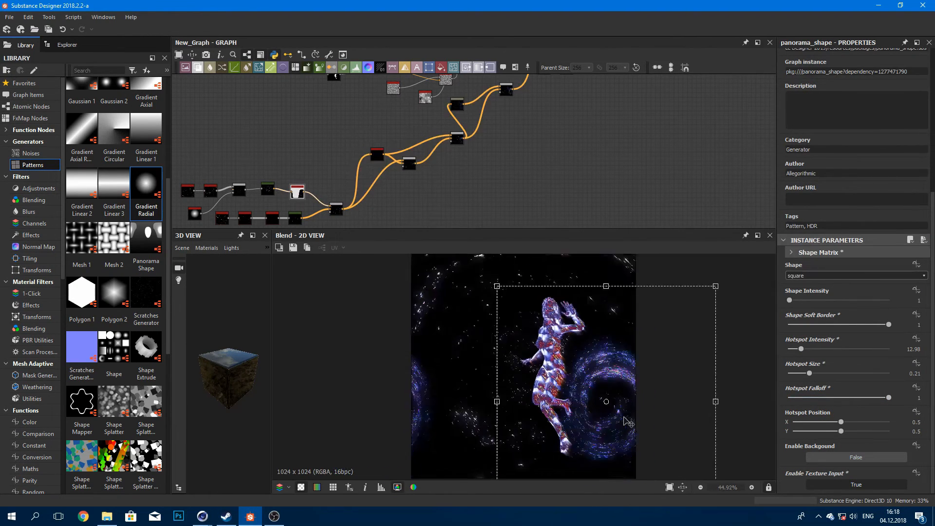
drag(588, 376, 643, 356)
scroll(513, 347, up, 4)
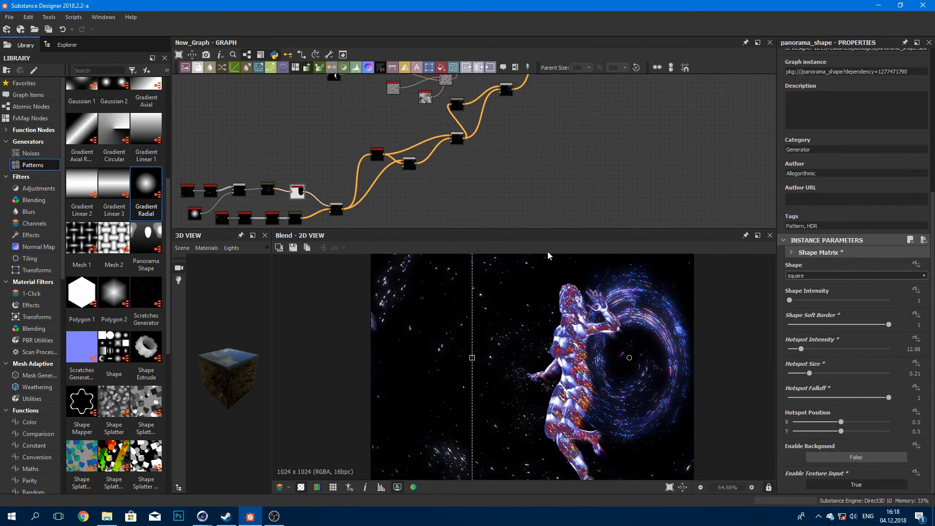
scroll(530, 122, down, 3)
Step: Insert an HSL node between the galaxy's last Blend and the figure composite Blend, and set its saturation to 0.37
middle_drag(530, 122, 472, 182)
scroll(491, 141, up, 4)
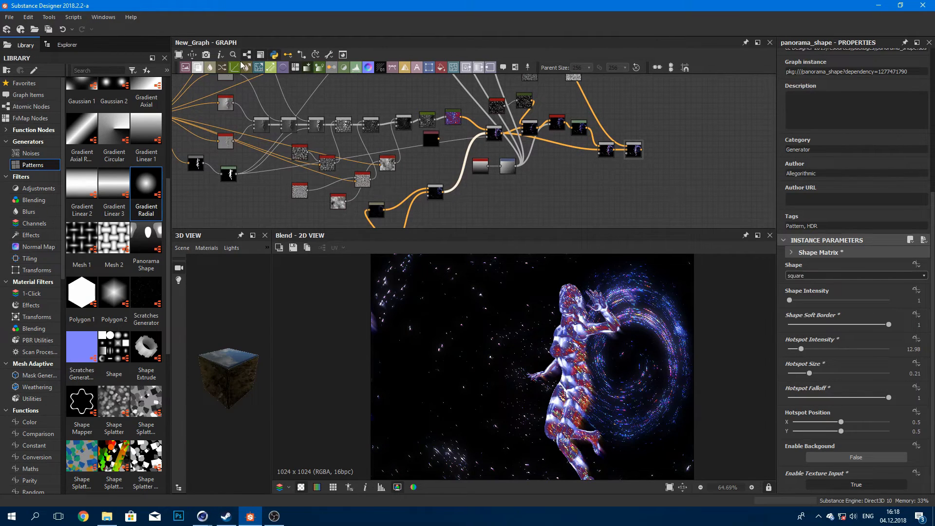
click(345, 69)
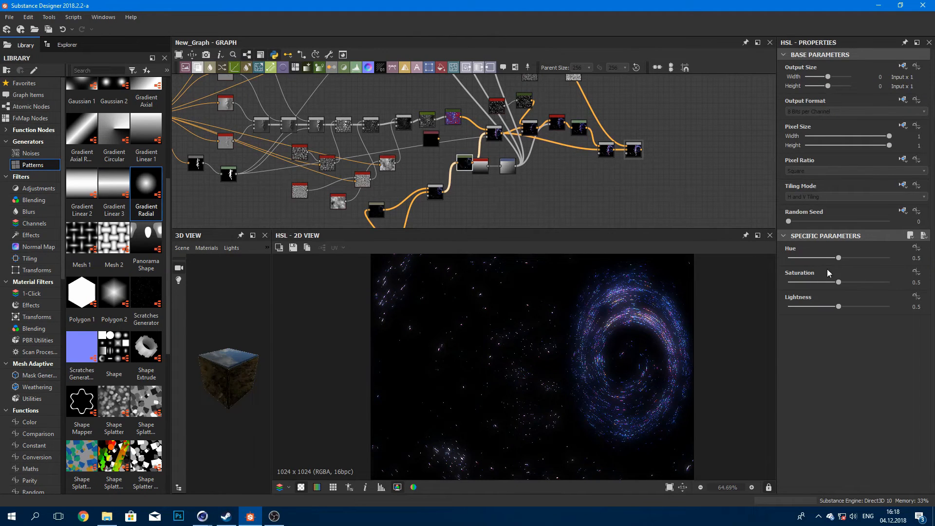
drag(836, 288, 815, 285)
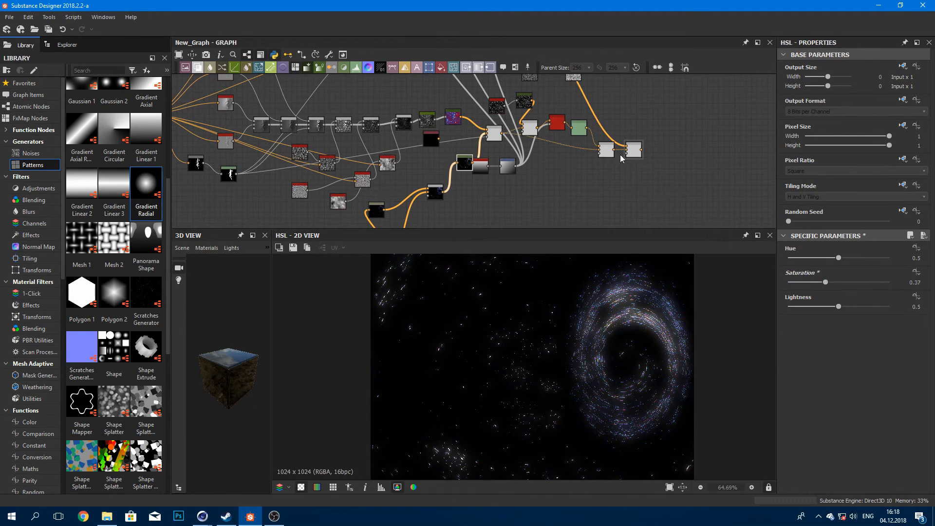
Step: Compare the Overlay Blend's output with the final Blend and examine the desaturated galaxy around the figure
double_click(633, 151)
scroll(577, 284, up, 4)
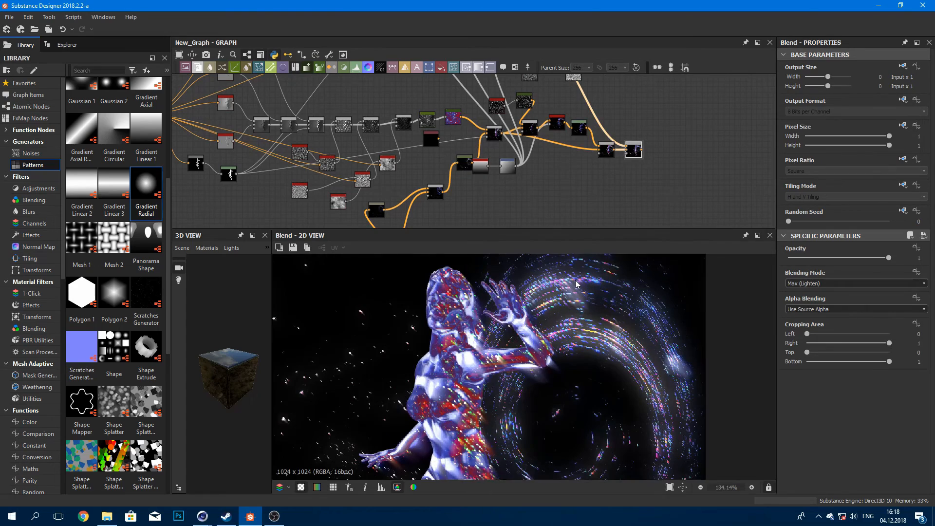
scroll(536, 122, up, 8)
double_click(498, 161)
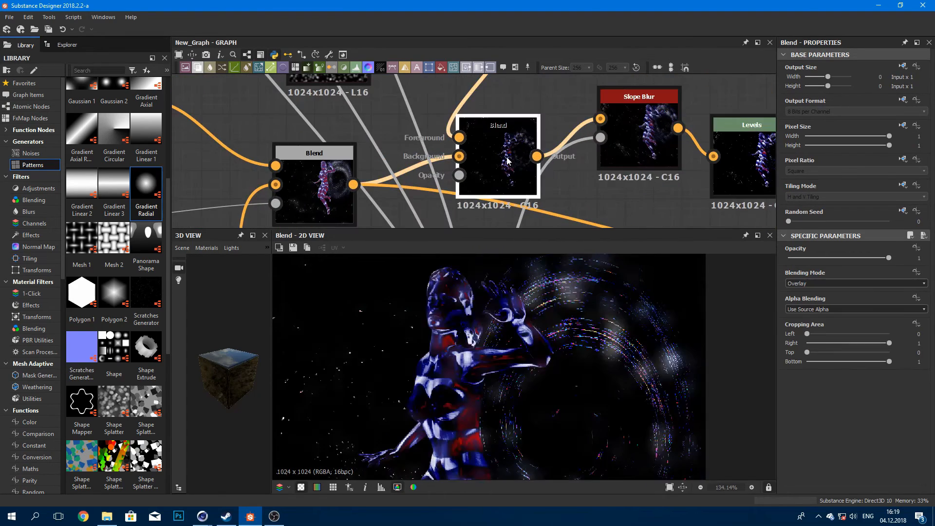
middle_drag(678, 178, 423, 179)
scroll(423, 180, down, 4)
middle_drag(524, 203, 428, 151)
double_click(499, 173)
scroll(569, 342, up, 2)
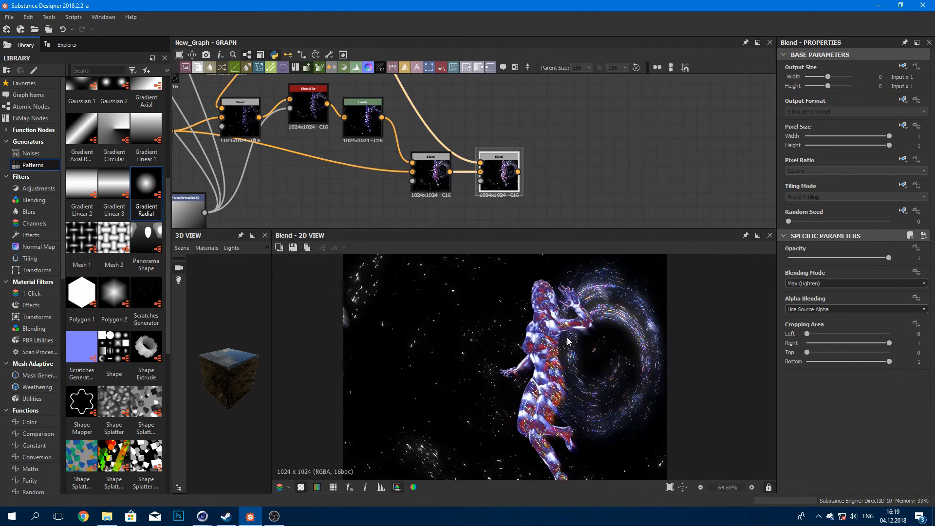
scroll(569, 342, down, 1)
scroll(446, 202, down, 1)
middle_drag(446, 202, 603, 170)
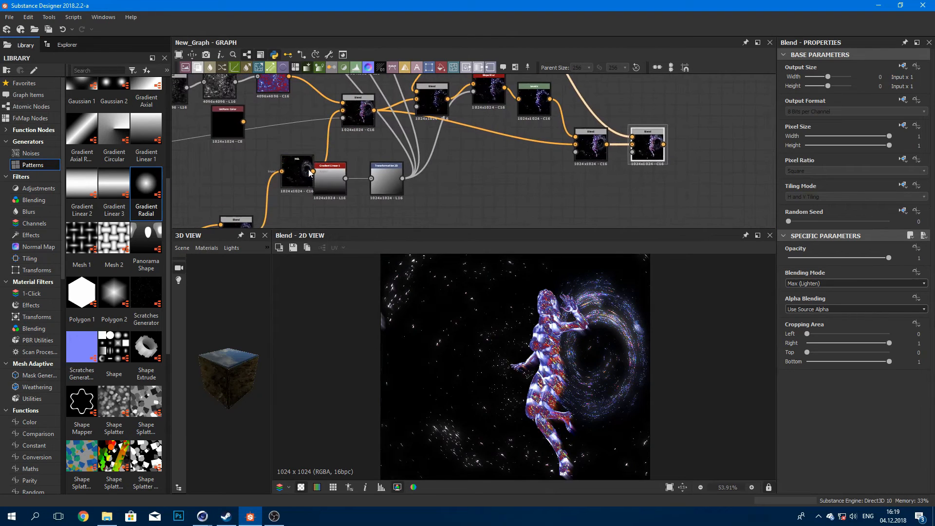
Step: Set the saturation of the HSL node feeding the figure composite to 0.48
click(297, 172)
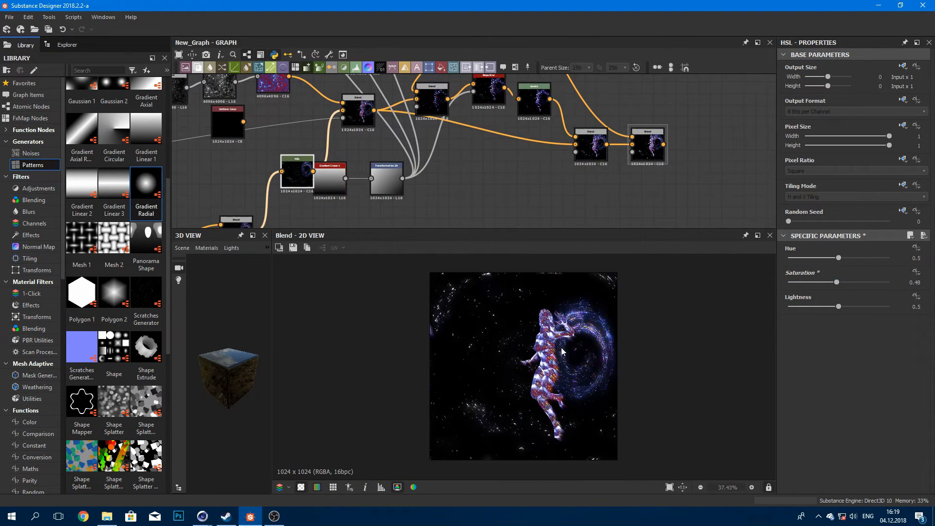
scroll(561, 347, up, 2)
scroll(435, 168, down, 3)
Step: Fine-tune the Panorama Shape's position so the galaxy's dark core sits just beside the figure's torso
scroll(432, 165, down, 3)
middle_drag(249, 225, 410, 160)
click(321, 194)
drag(614, 399, 604, 398)
scroll(647, 370, up, 2)
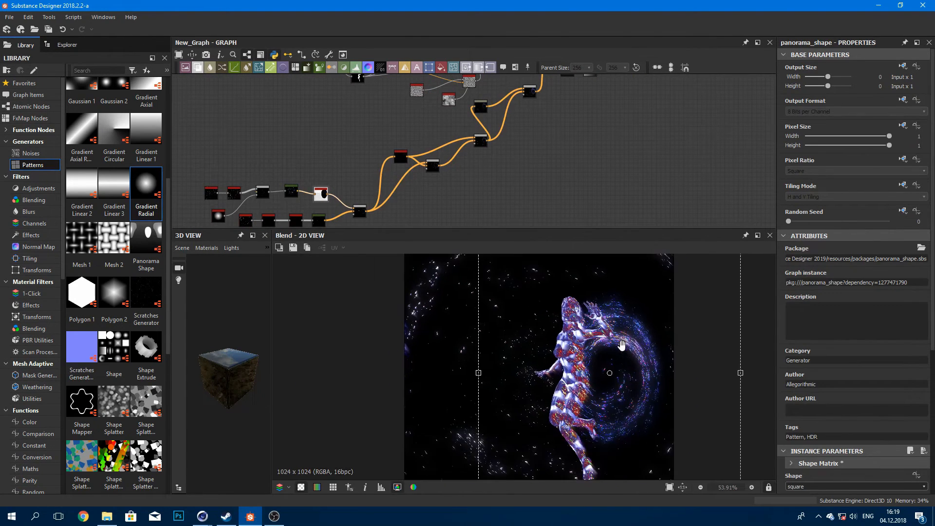
scroll(587, 358, down, 5)
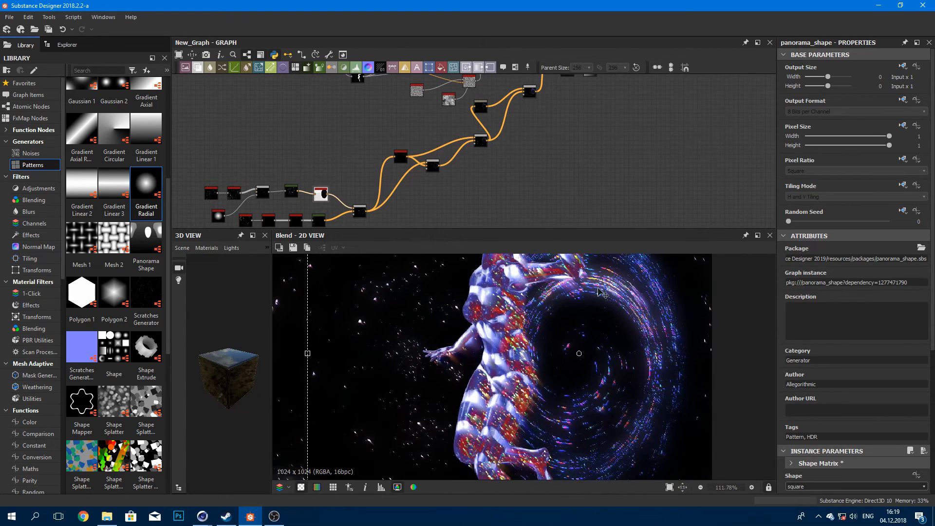
drag(587, 369, 636, 378)
scroll(546, 327, up, 5)
scroll(559, 321, down, 3)
scroll(445, 142, down, 1)
Step: Insert an HSL node between the galaxy's Gradient Map and the Panorama Shape, and set its saturation to 0.4
scroll(370, 183, up, 6)
mouse_move(459, 173)
middle_down()
mouse_move(420, 215)
mouse_move(293, 256)
middle_up()
middle_drag(434, 212, 533, 122)
middle_drag(287, 181, 403, 117)
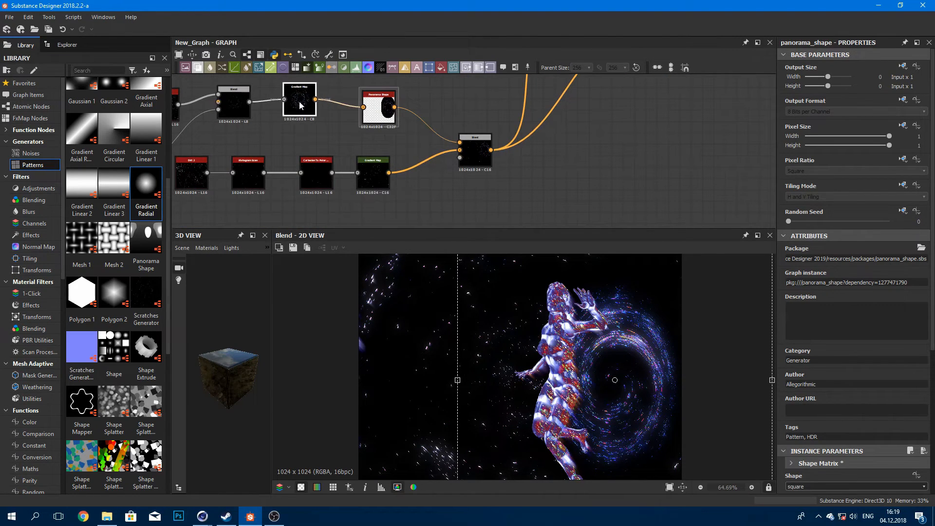
click(343, 67)
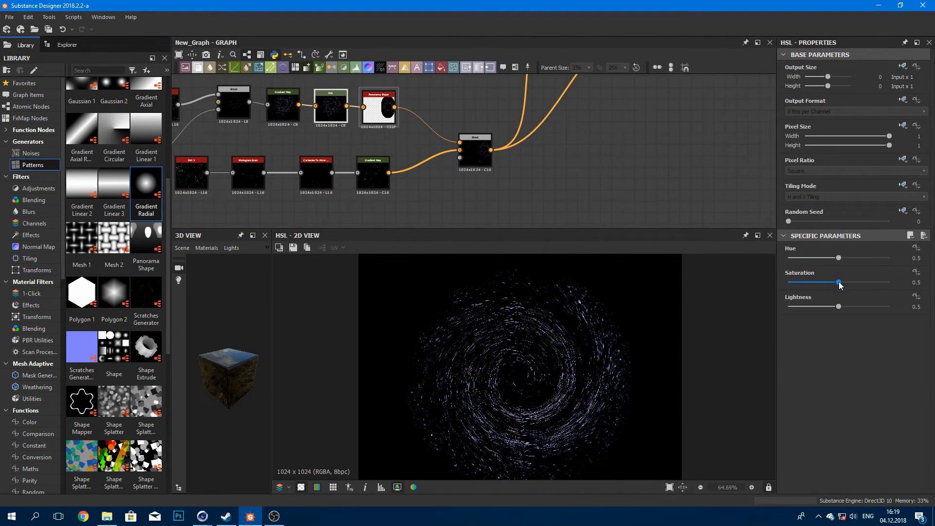
scroll(526, 171, down, 3)
middle_drag(526, 166, 360, 224)
scroll(494, 136, down, 2)
middle_drag(494, 135, 359, 193)
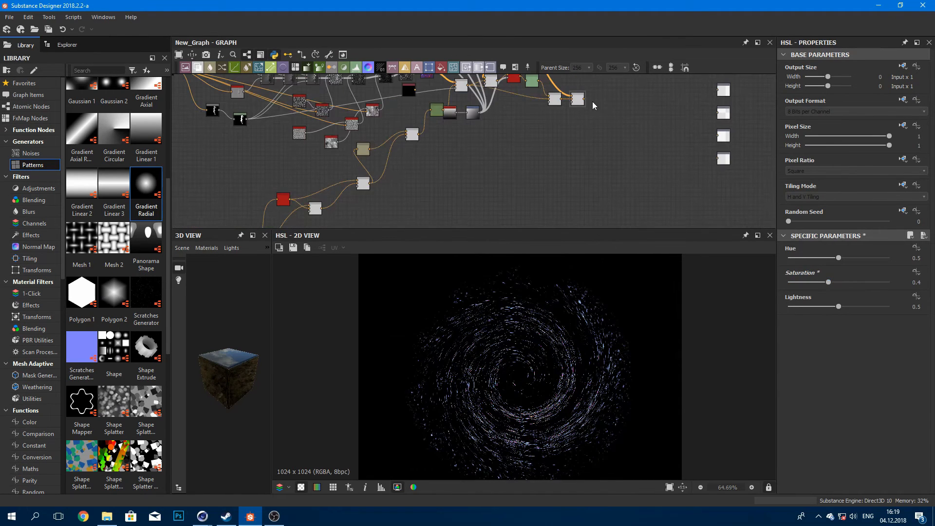
Step: Preview the final Blend and check the galaxy's colours around the figure up close
double_click(578, 99)
middle_drag(599, 328, 567, 313)
scroll(568, 314, up, 3)
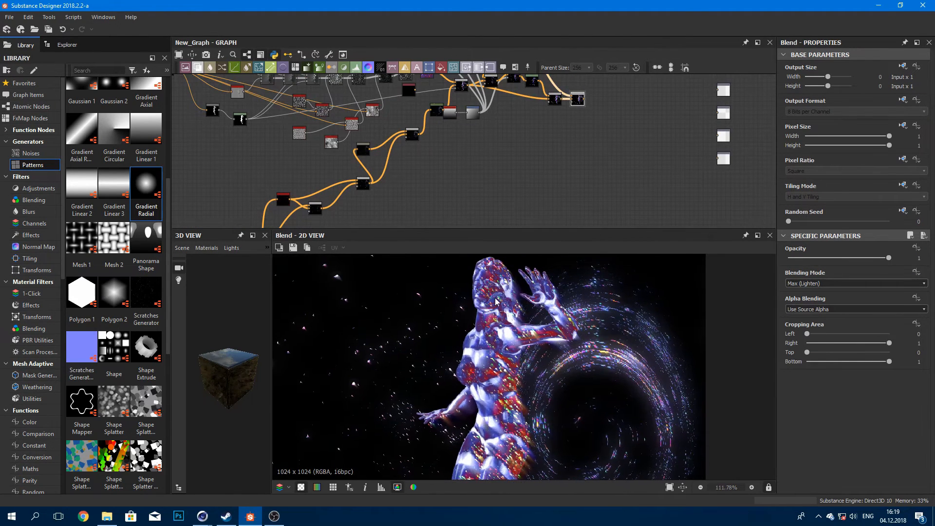
scroll(448, 177, down, 3)
Step: Set the intensity of the Slope Blur after the Overlay Blend to 3.77 and check the final image
scroll(448, 177, up, 8)
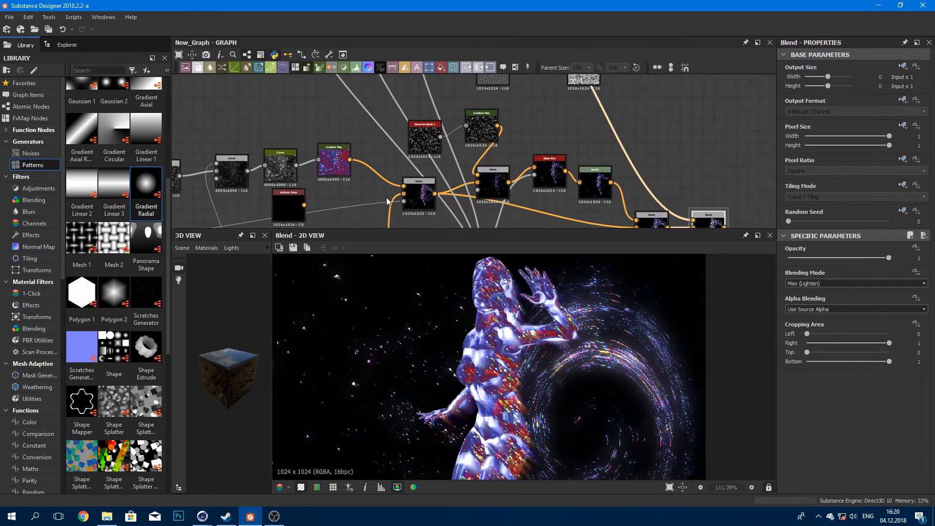
scroll(427, 182, down, 4)
middle_drag(270, 191, 376, 187)
middle_drag(496, 164, 415, 136)
click(455, 138)
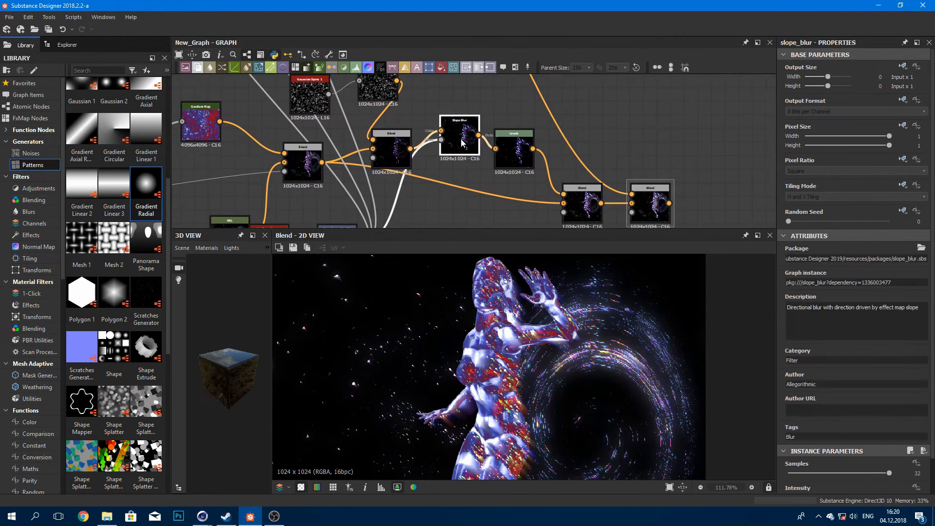
drag(393, 155, 394, 143)
scroll(885, 473, down, 1)
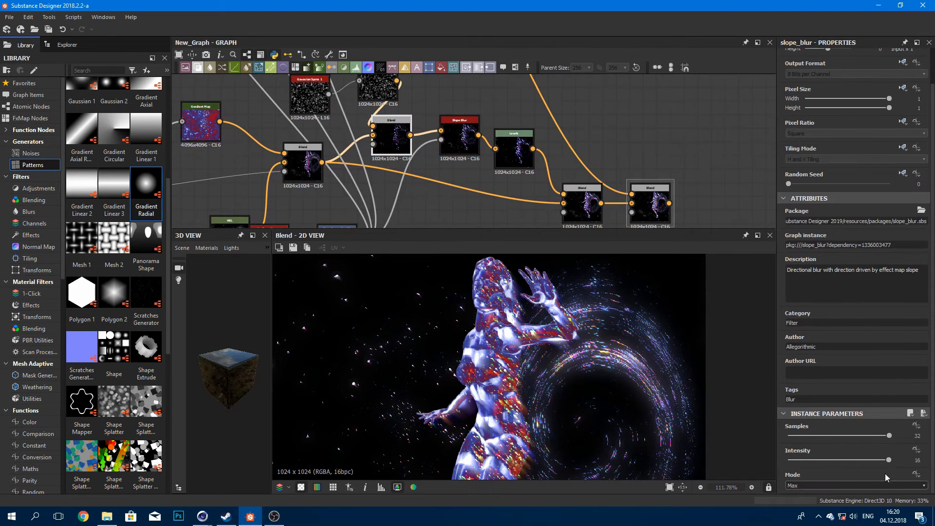
drag(853, 459, 813, 470)
scroll(574, 363, down, 2)
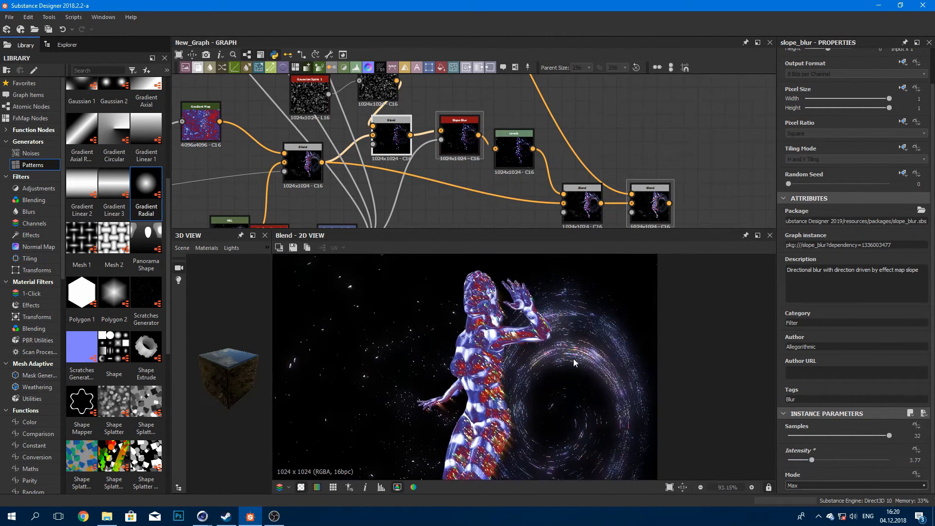
scroll(541, 293, down, 4)
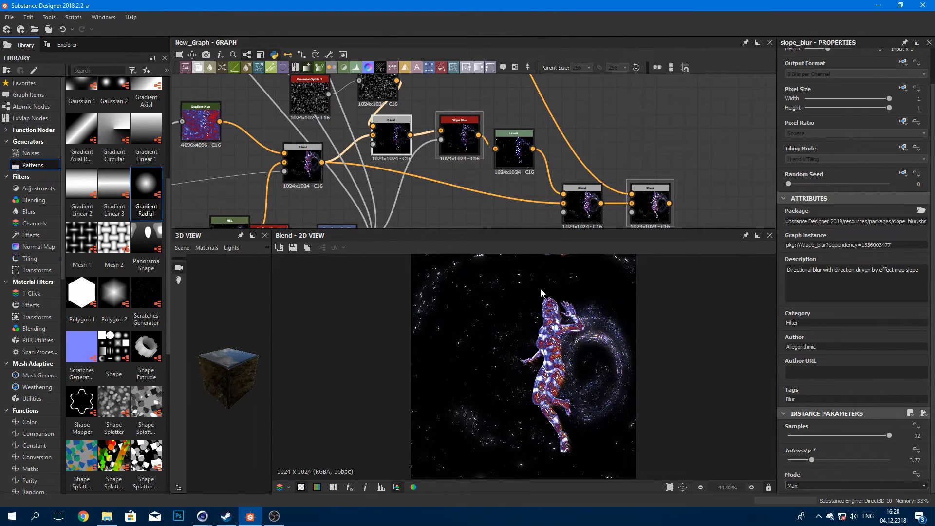
scroll(541, 289, up, 3)
Step: Add a Glow node after the final Blend and check its effect on the whole image
middle_drag(665, 203, 463, 151)
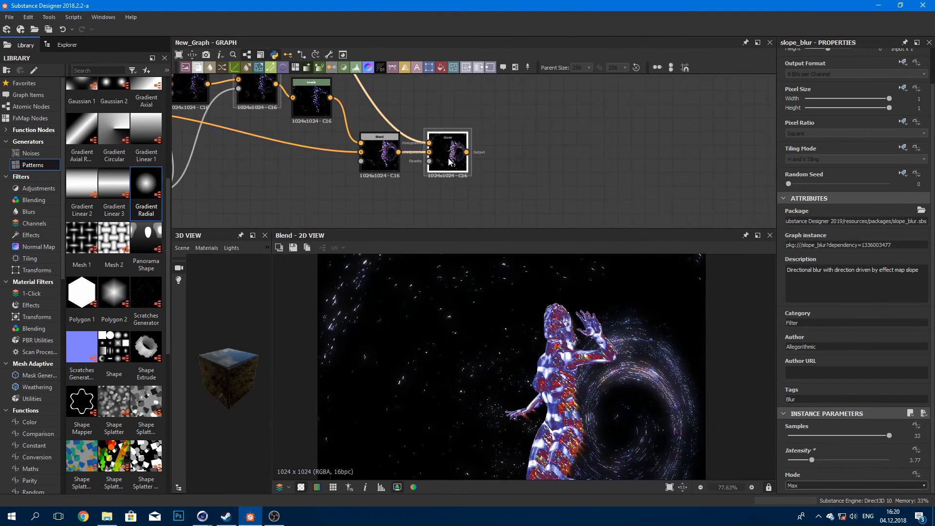
click(450, 155)
key(space)
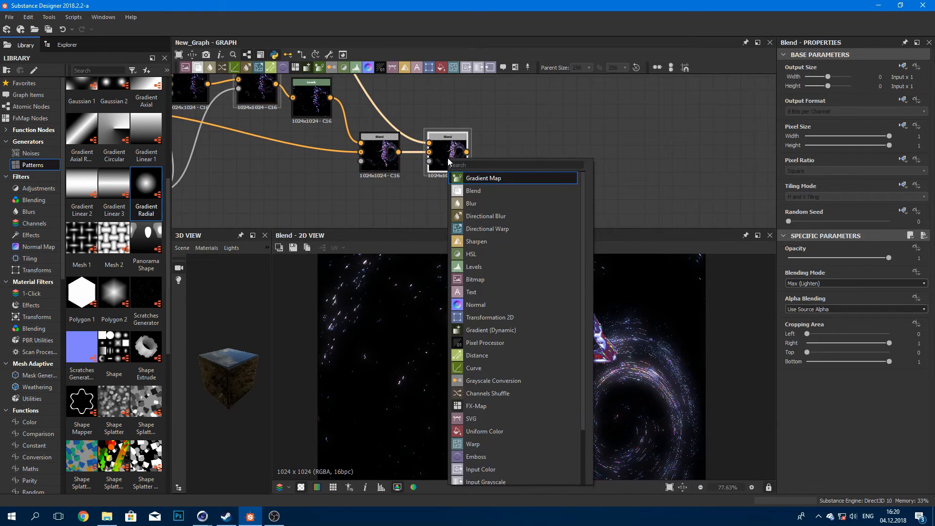
text(glo)
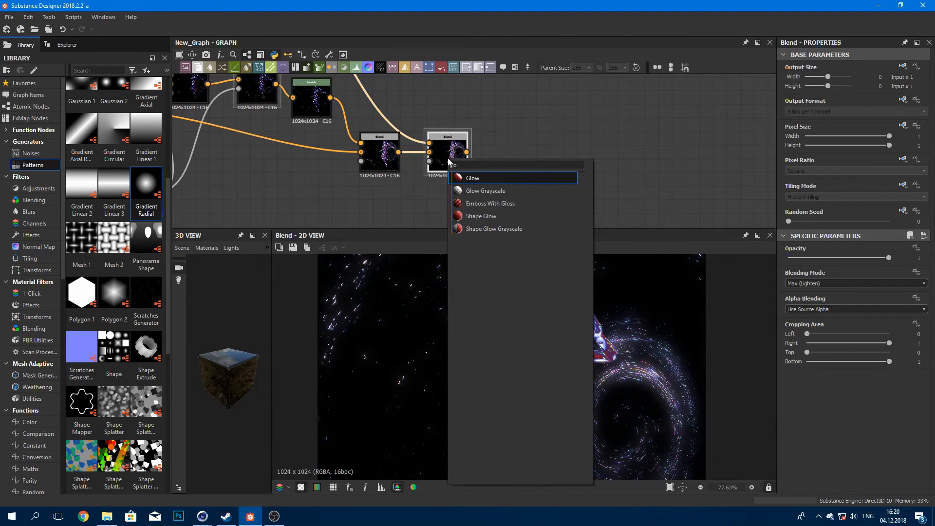
key(Return)
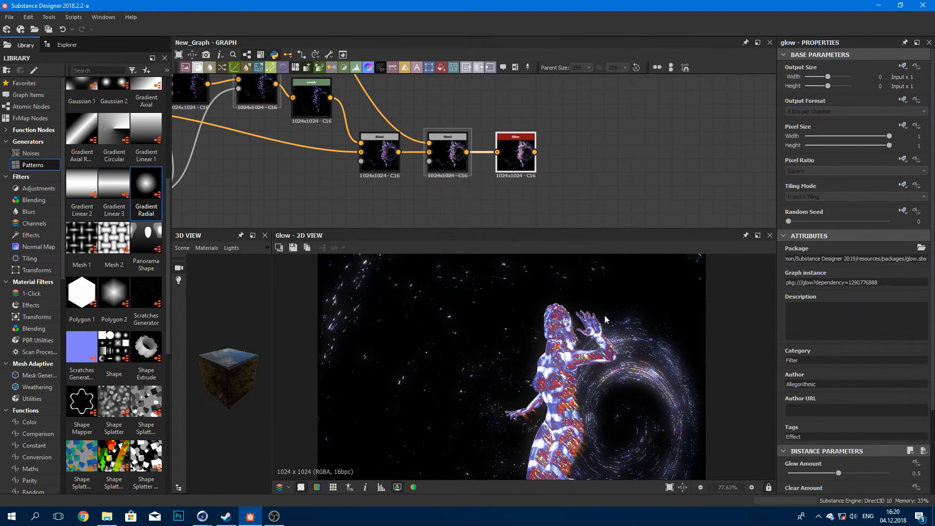
scroll(606, 319, down, 3)
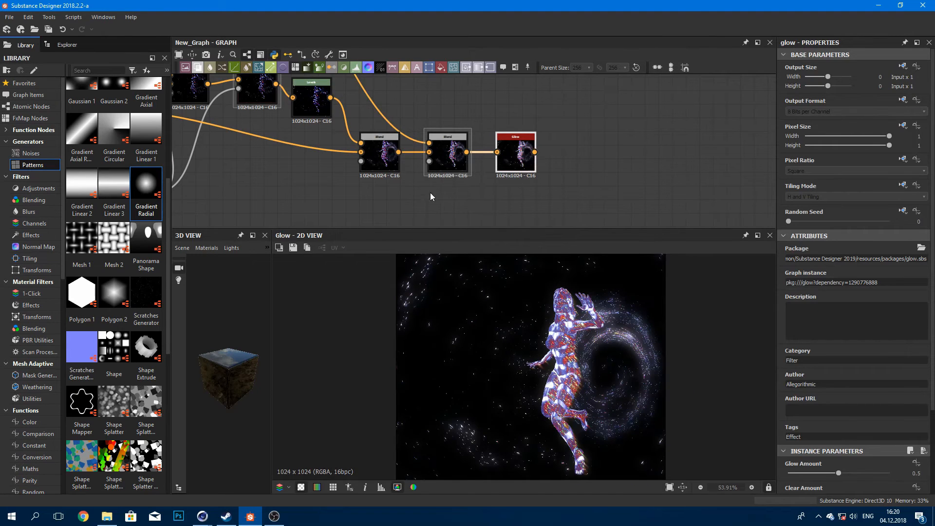
middle_drag(372, 151, 381, 120)
scroll(433, 135, down, 4)
middle_drag(265, 138, 387, 147)
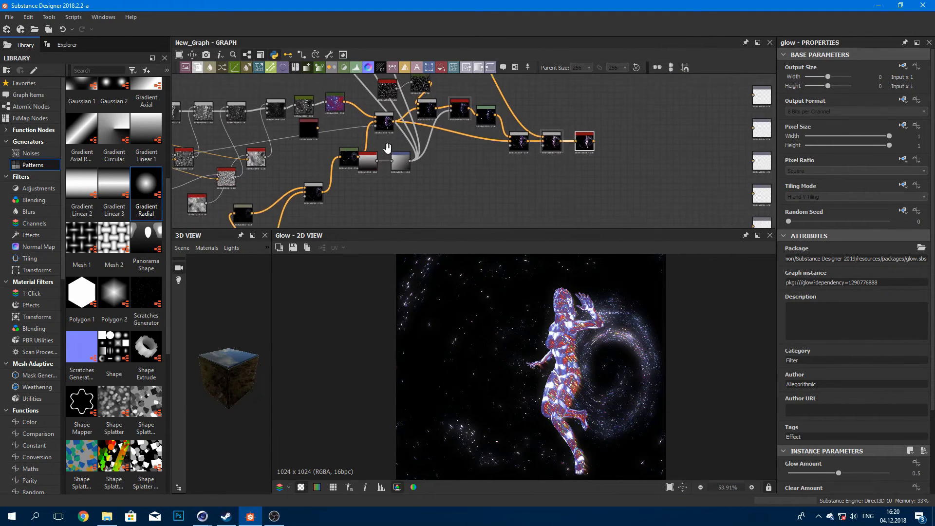
Step: Preview the Glow node's output and examine the glow on the figure, the stars and the galaxy
scroll(387, 148, up, 3)
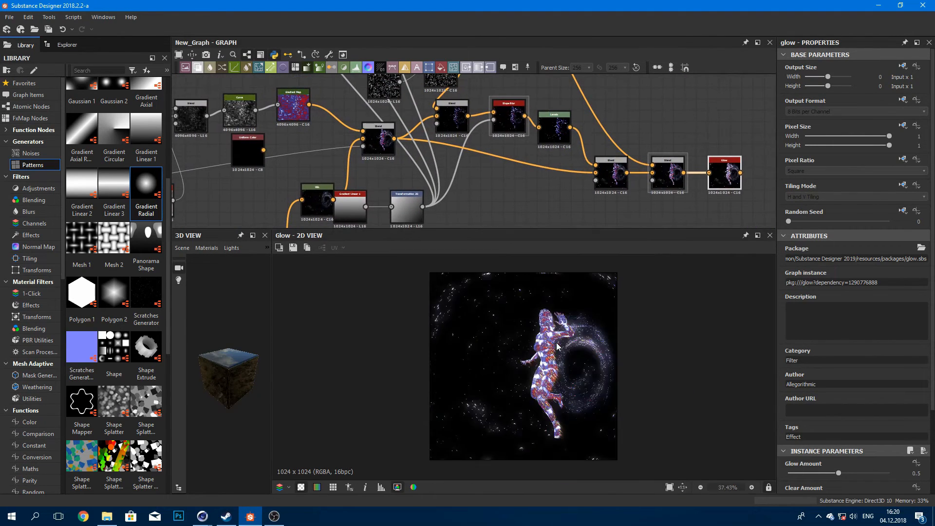
scroll(544, 291, up, 1)
double_click(724, 174)
scroll(560, 375, up, 3)
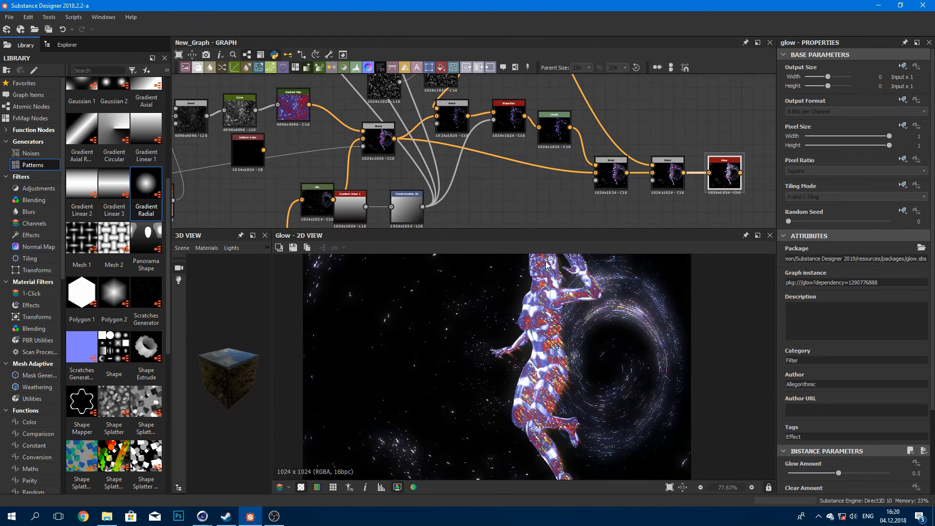
middle_drag(546, 271, 496, 300)
scroll(536, 311, down, 3)
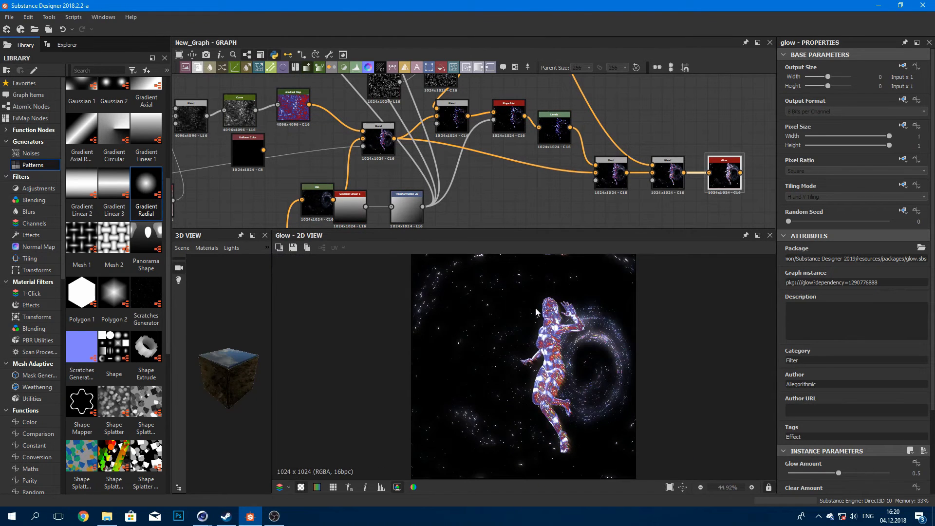
scroll(618, 334, up, 3)
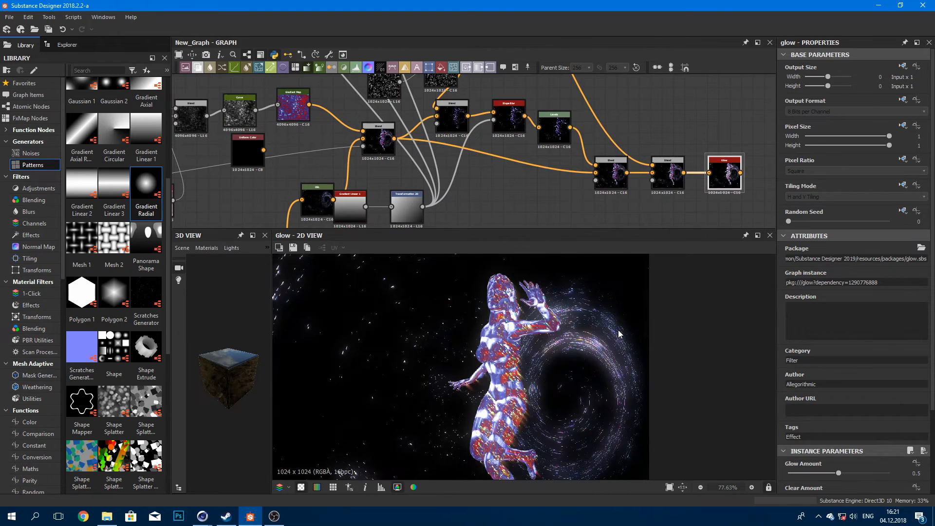
scroll(618, 333, down, 3)
scroll(355, 133, down, 5)
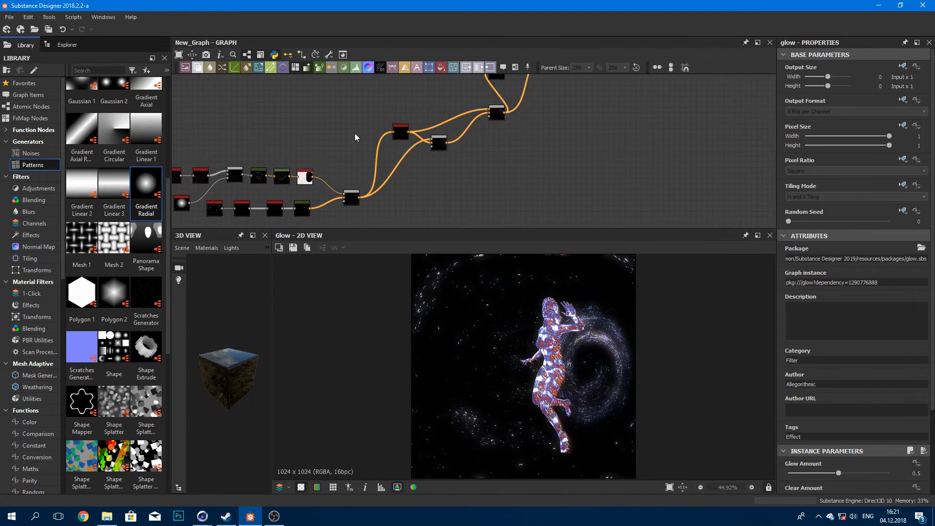
Step: Try rotating, narrowing and shifting the galaxy's Panorama Shape into a slim tilted ellipse behind the figure
click(305, 176)
drag(621, 333, 624, 343)
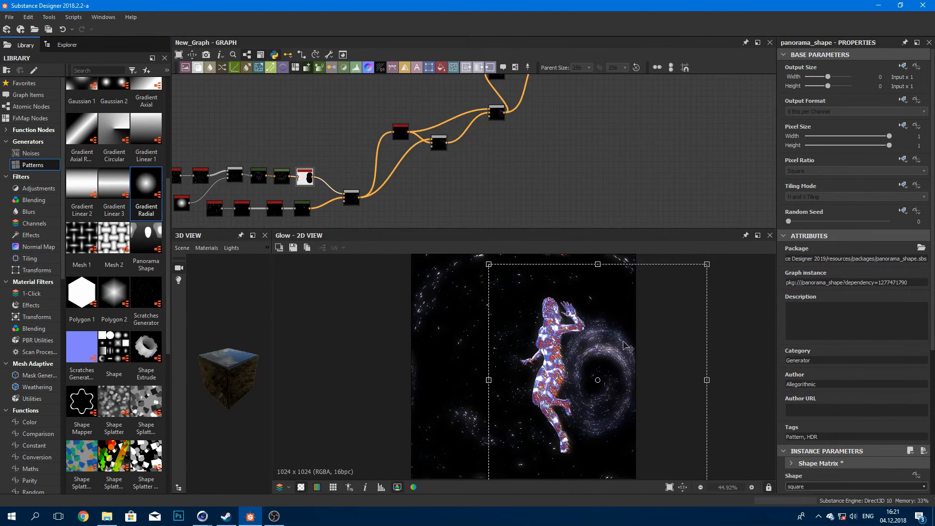
drag(715, 267, 731, 332)
drag(626, 348, 634, 349)
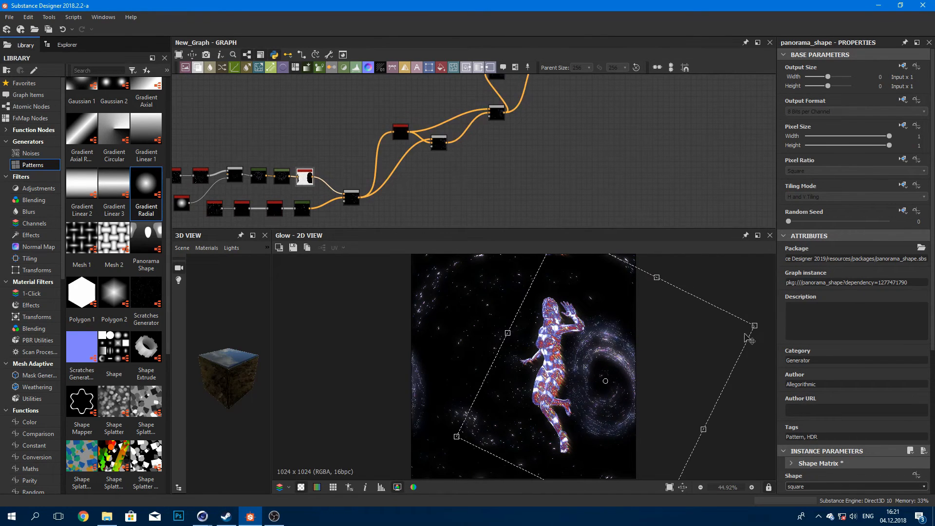
drag(729, 332, 717, 293)
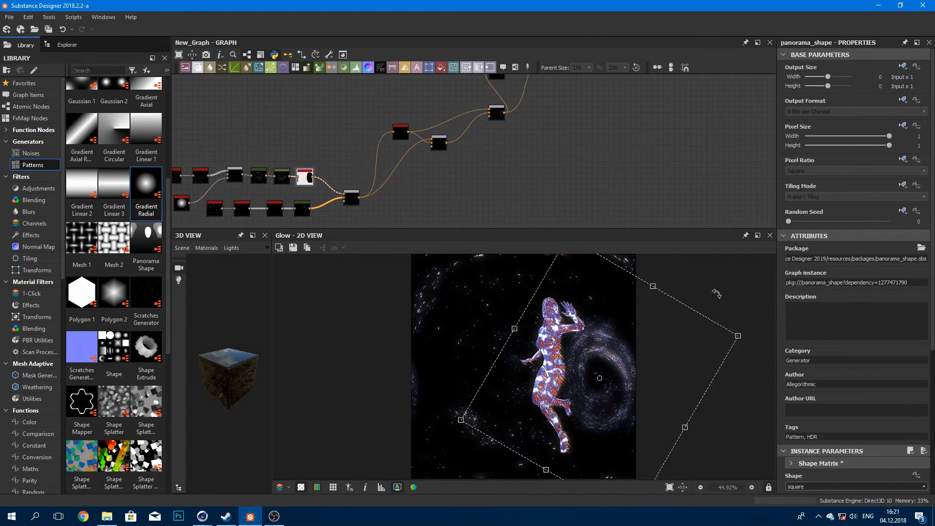
drag(681, 409, 664, 417)
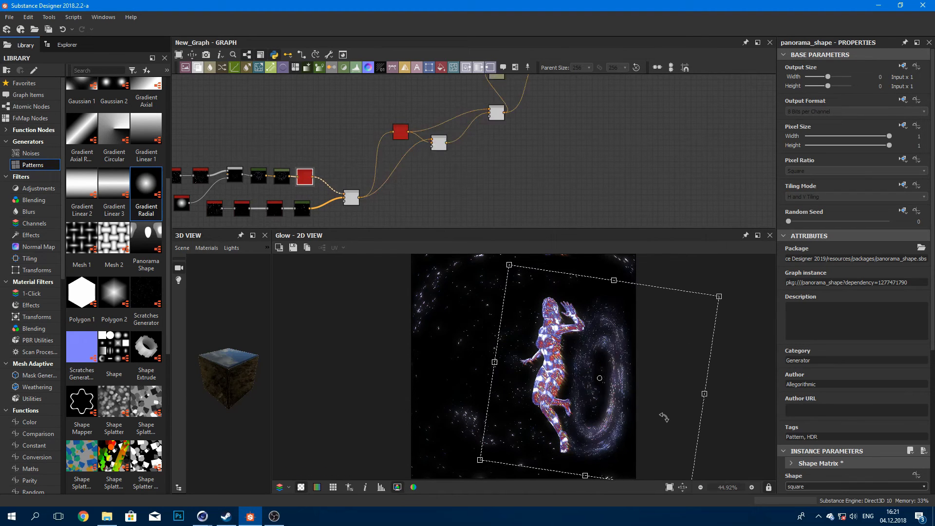
drag(723, 296, 697, 323)
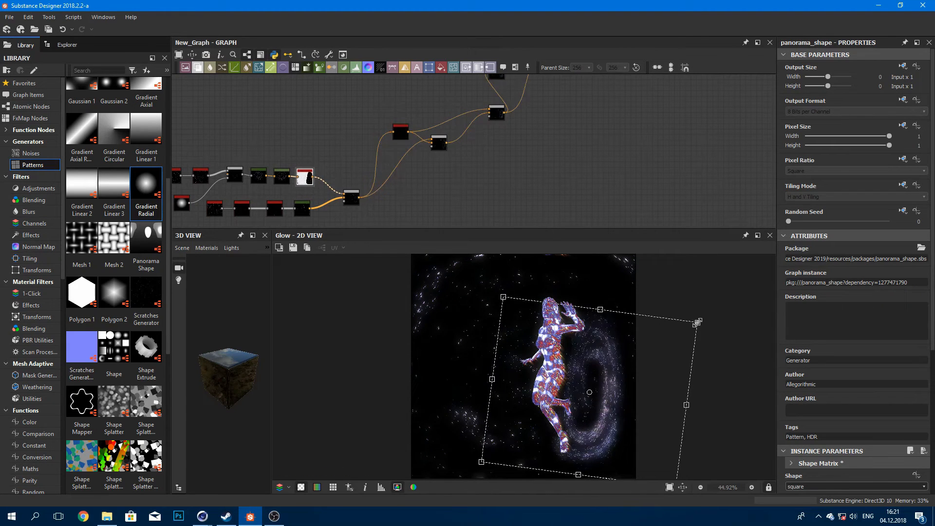
mouse_move(616, 368)
mouse_down()
mouse_move(626, 352)
mouse_move(601, 355)
mouse_move(616, 357)
mouse_up()
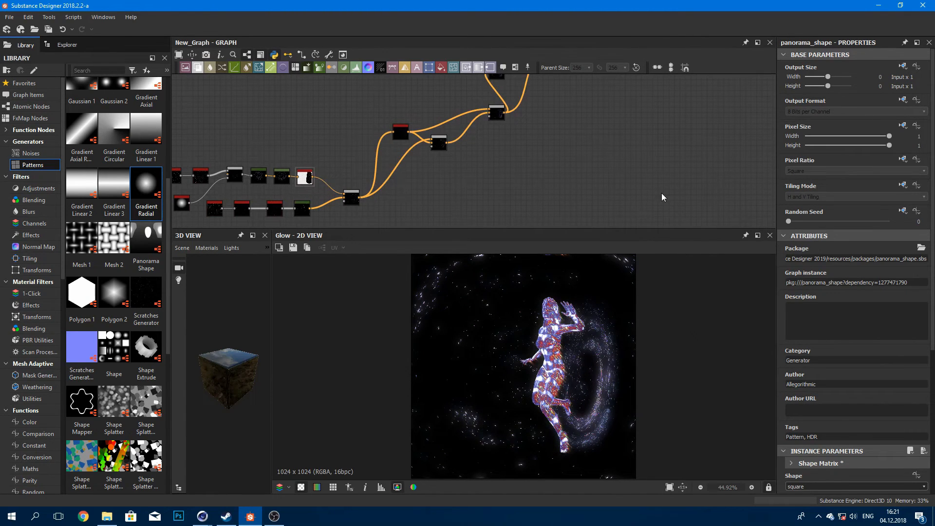
Step: Examine the figure and galaxy up close, and the node chain leading to the final Blends
scroll(594, 327, up, 4)
scroll(584, 309, up, 3)
scroll(455, 207, down, 5)
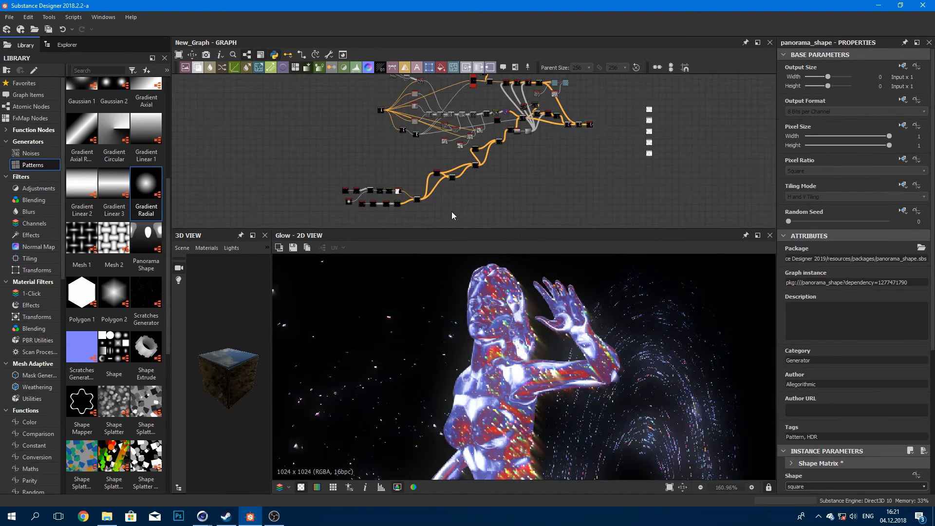
middle_drag(451, 169, 379, 178)
scroll(485, 300, down, 2)
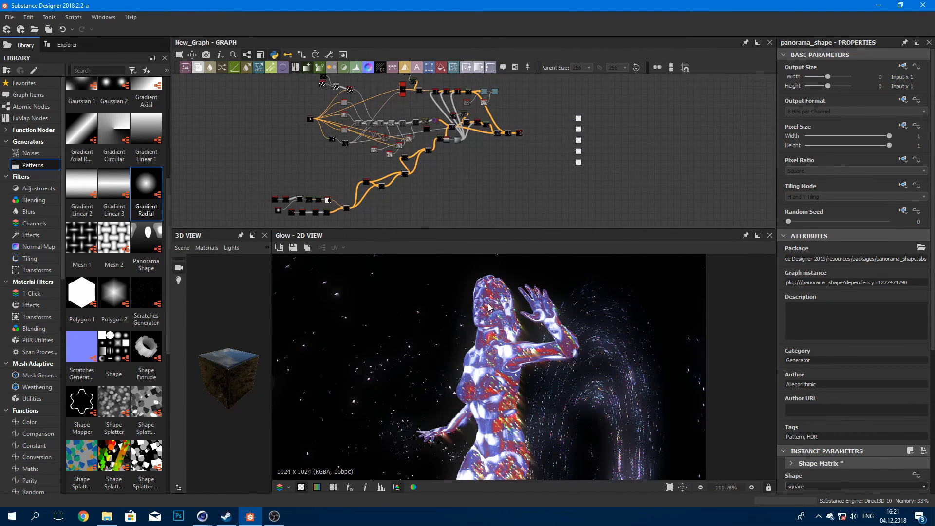
middle_drag(467, 178, 431, 190)
scroll(261, 117, up, 5)
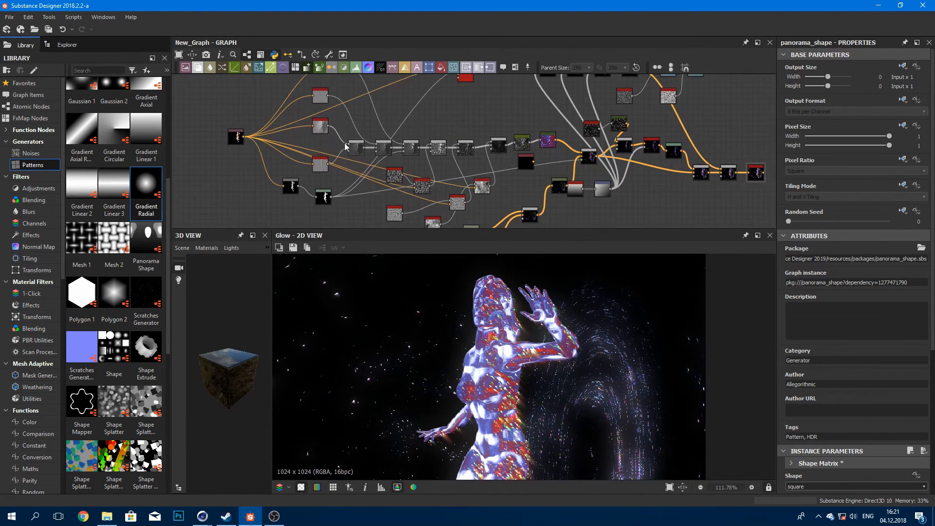
middle_drag(345, 128, 303, 129)
scroll(302, 127, up, 4)
middle_drag(483, 147, 276, 132)
scroll(276, 132, down, 3)
middle_drag(369, 132, 301, 140)
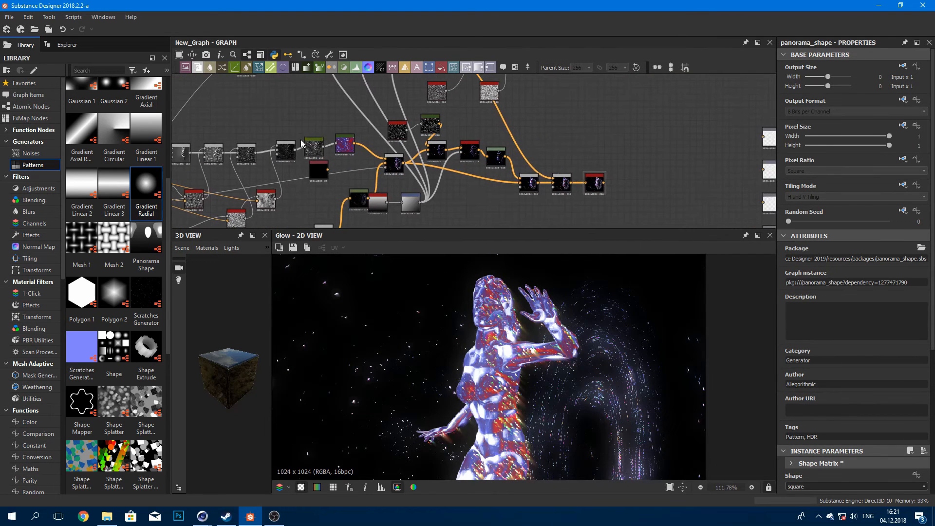
middle_drag(388, 121, 378, 118)
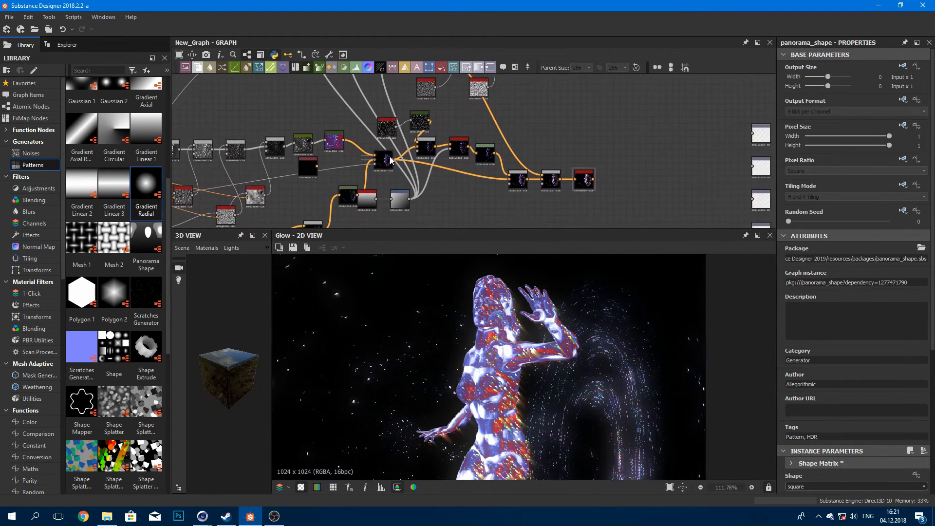
scroll(389, 159, up, 5)
middle_drag(387, 158, 314, 140)
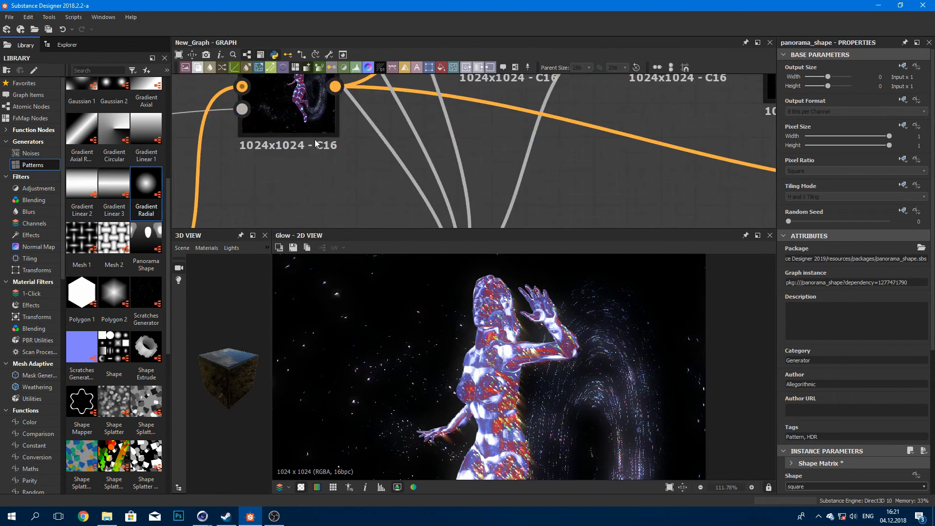
scroll(417, 136, down, 6)
middle_drag(414, 115, 401, 120)
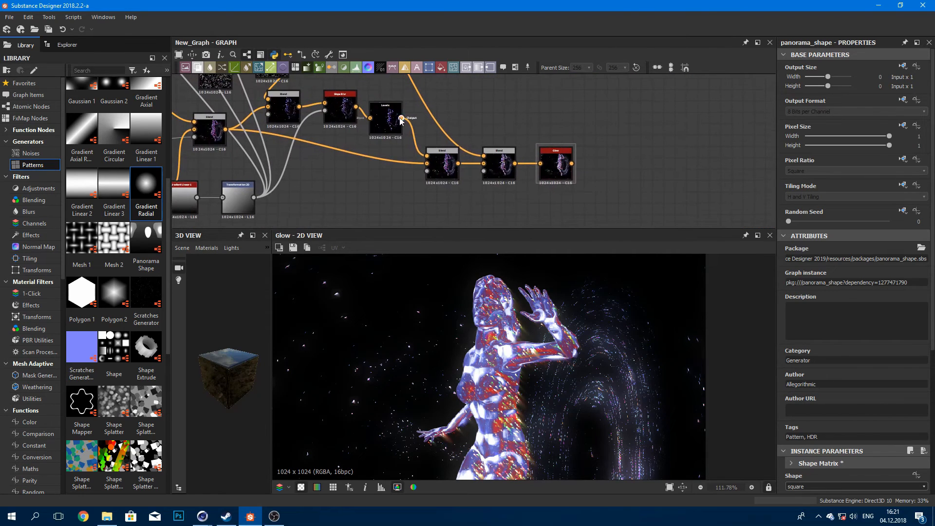
Step: Make room before the final Blend and insert another Blend node after the preceding Blend
scroll(508, 164, up, 3)
middle_drag(541, 146, 519, 151)
drag(621, 136, 468, 195)
drag(474, 171, 612, 161)
click(461, 167)
click(197, 67)
scroll(407, 149, down, 5)
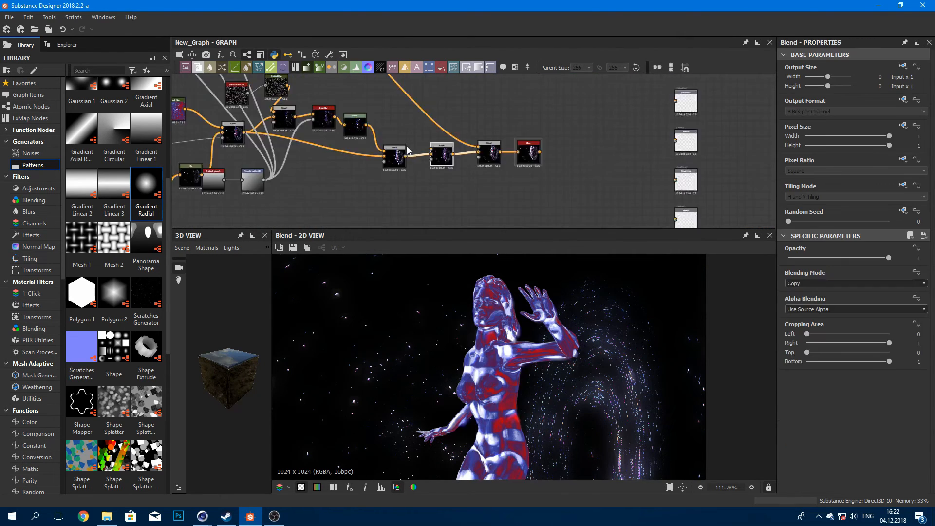
Step: Feed the figure's grayscale relief Blend into the new Blend's foreground through a Gradient Map and preview the result
scroll(408, 151, down, 3)
middle_drag(253, 140, 375, 154)
scroll(243, 145, up, 3)
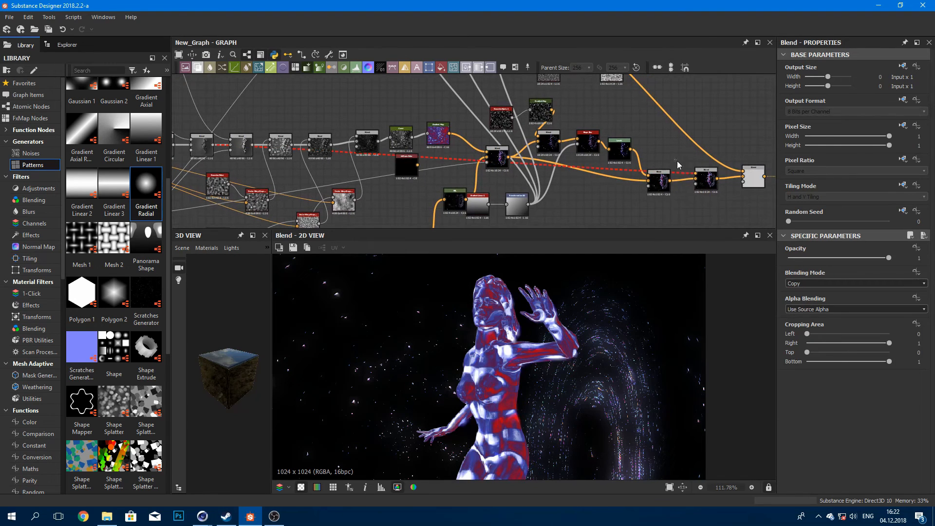
click(323, 67)
middle_drag(701, 183, 594, 170)
scroll(474, 279, down, 3)
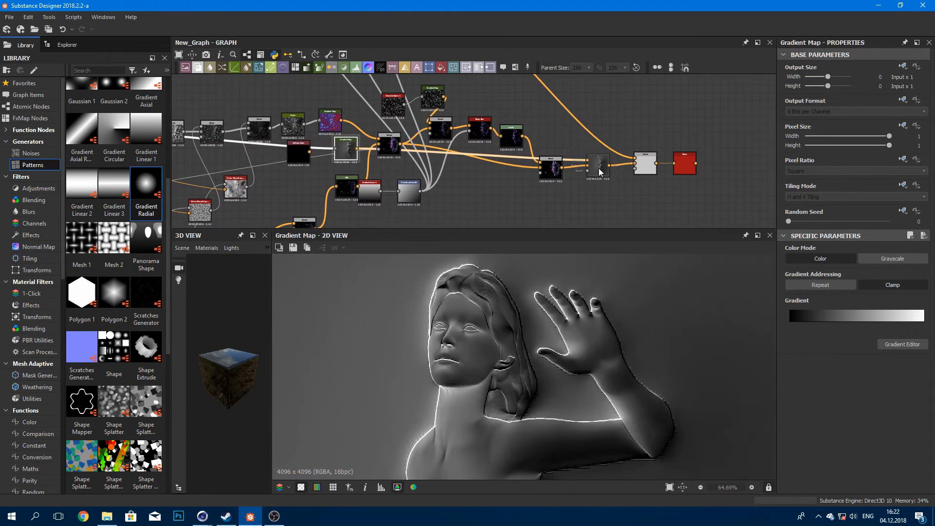
double_click(598, 169)
Step: Try the new Blend in Min (Darken) and Soft Light modes, and set it to Screen
scroll(825, 285, down, 1)
scroll(578, 278, up, 3)
scroll(809, 283, down, 5)
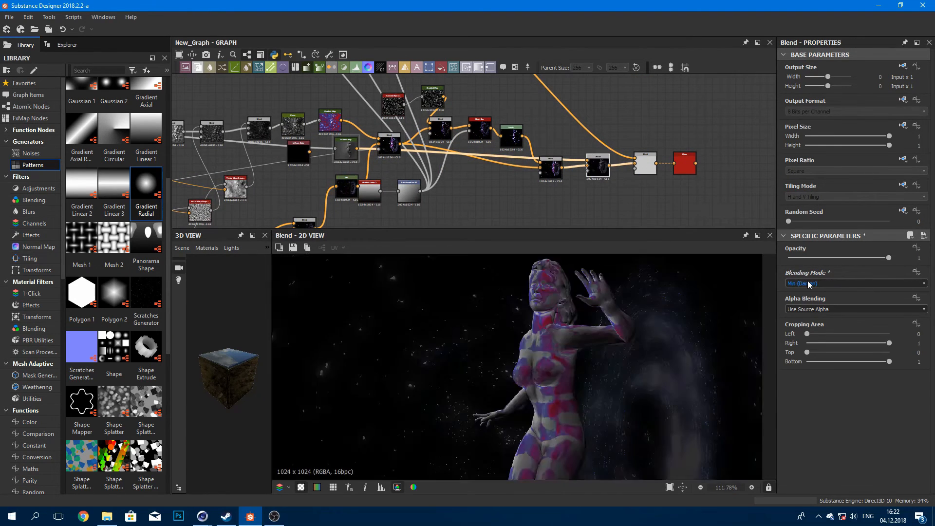
scroll(809, 284, down, 3)
scroll(809, 284, down, 2)
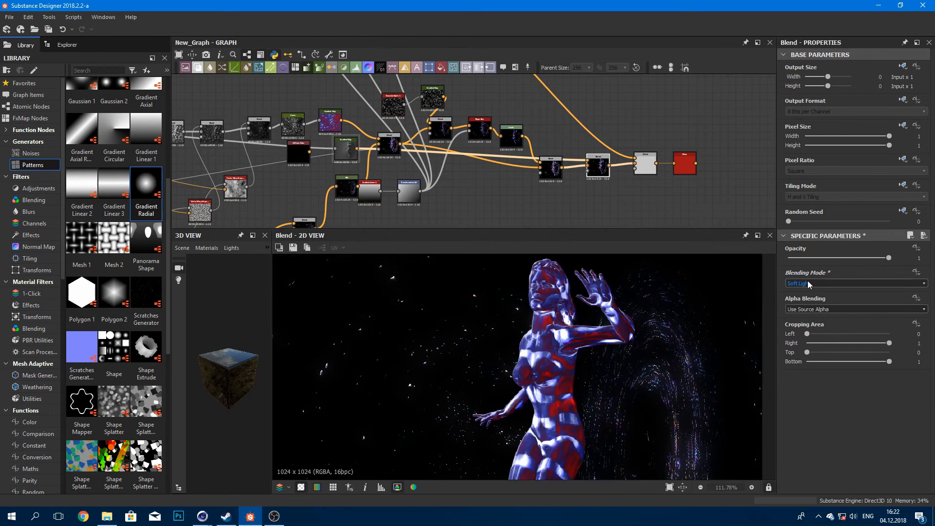
scroll(809, 284, up, 1)
scroll(516, 183, down, 2)
Step: Connect the figure mask to the relief Blend's opacity input and try the Soft Light mode
middle_drag(506, 182, 606, 138)
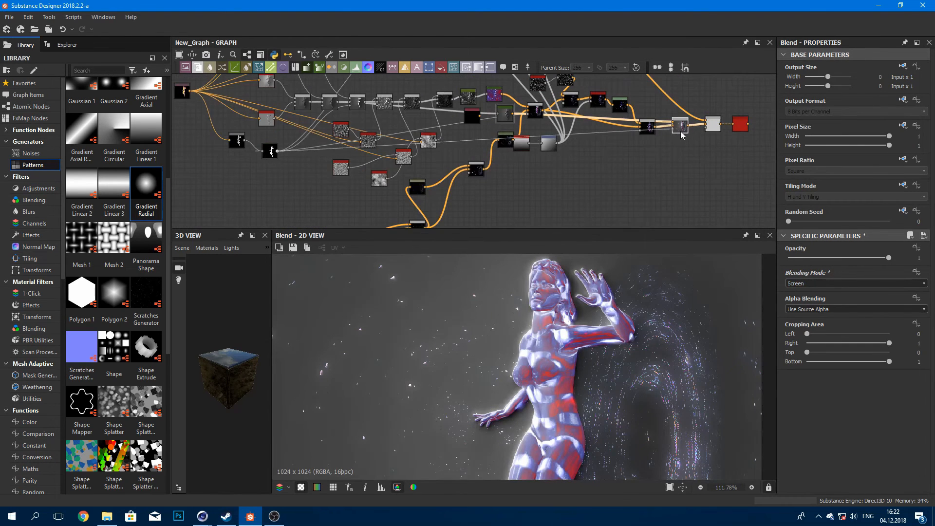
scroll(565, 348, down, 3)
middle_drag(681, 136, 552, 146)
scroll(609, 312, up, 2)
scroll(554, 146, up, 7)
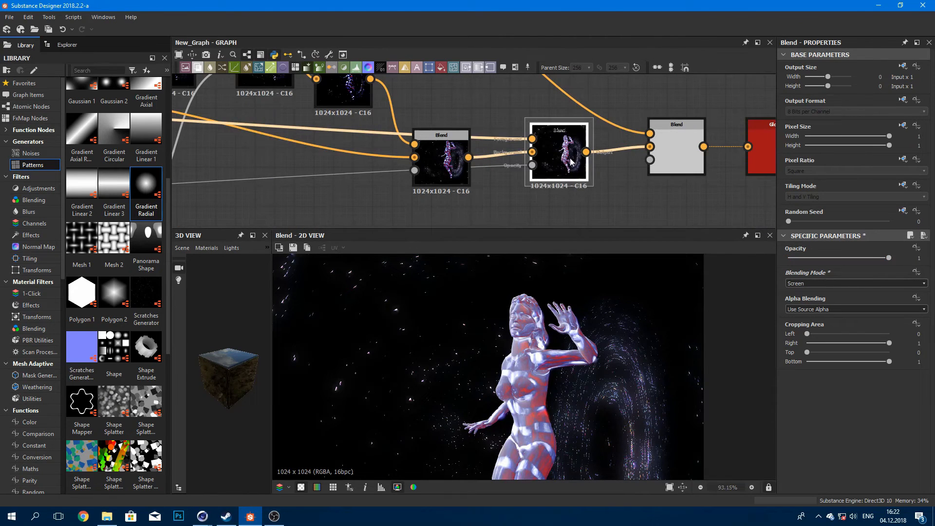
scroll(557, 135, down, 3)
middle_drag(563, 146, 560, 159)
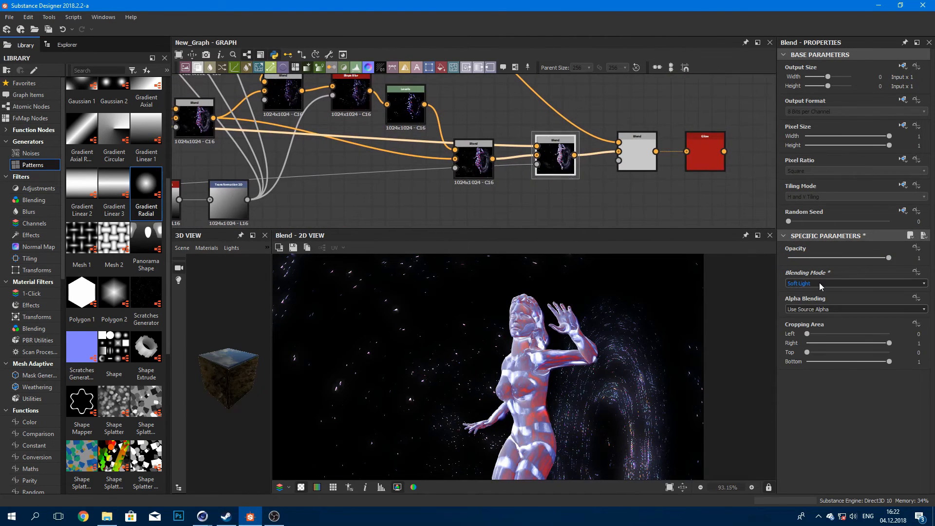
Step: Undo the added relief Blend, its Gradient Map and the reshaping of the galaxy
key(ctrl+z)
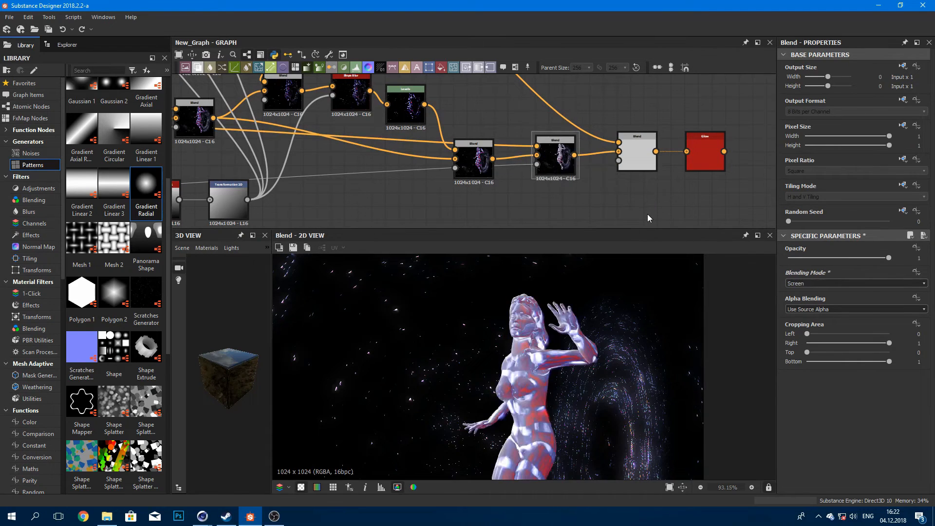
key(ctrl+z)
scroll(549, 170, down, 3)
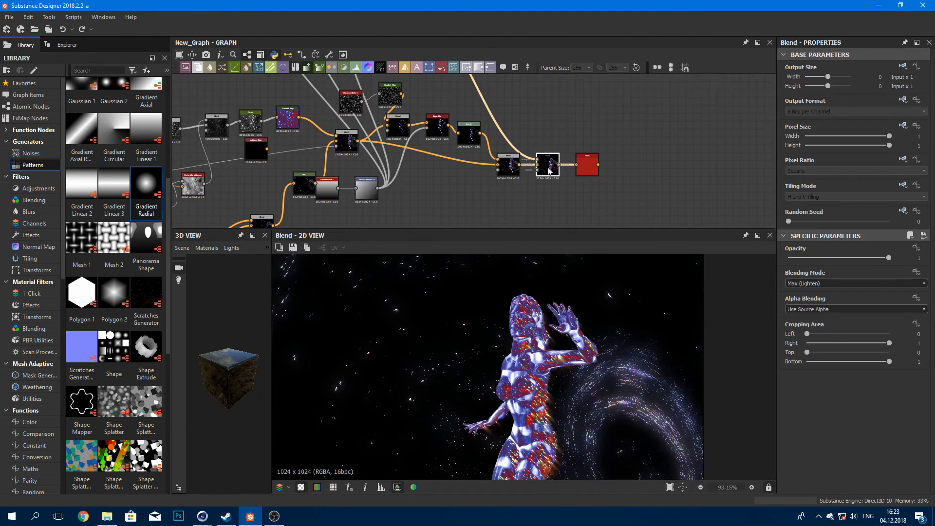
Step: Insert a Blend node in Copy mode between the last two Blends before the Glow
scroll(550, 171, up, 2)
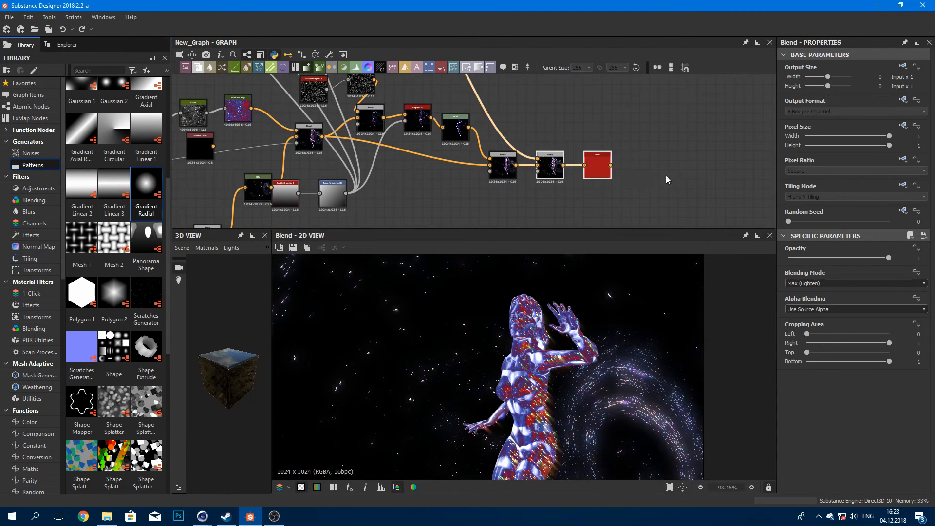
click(198, 67)
scroll(507, 160, down, 3)
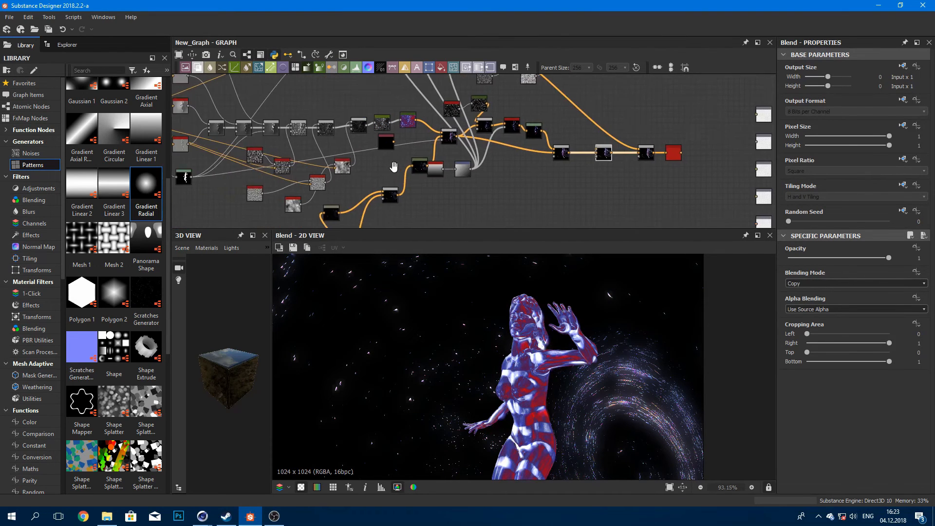
Step: Preview the grayscale Blend nodes in the figure's chain to find the plain relief without stripes or speckles
scroll(273, 131, up, 8)
middle_drag(264, 124, 279, 123)
double_click(279, 123)
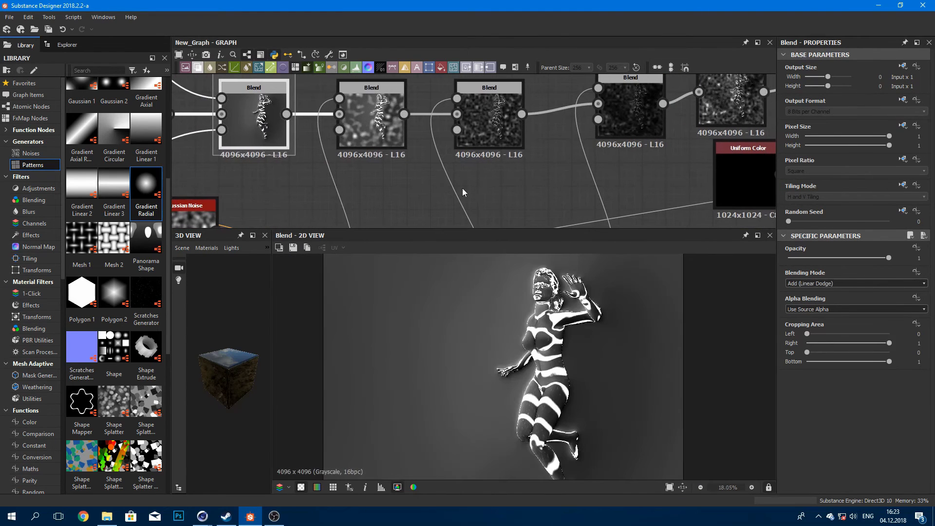
double_click(475, 125)
double_click(274, 127)
scroll(283, 125, down, 2)
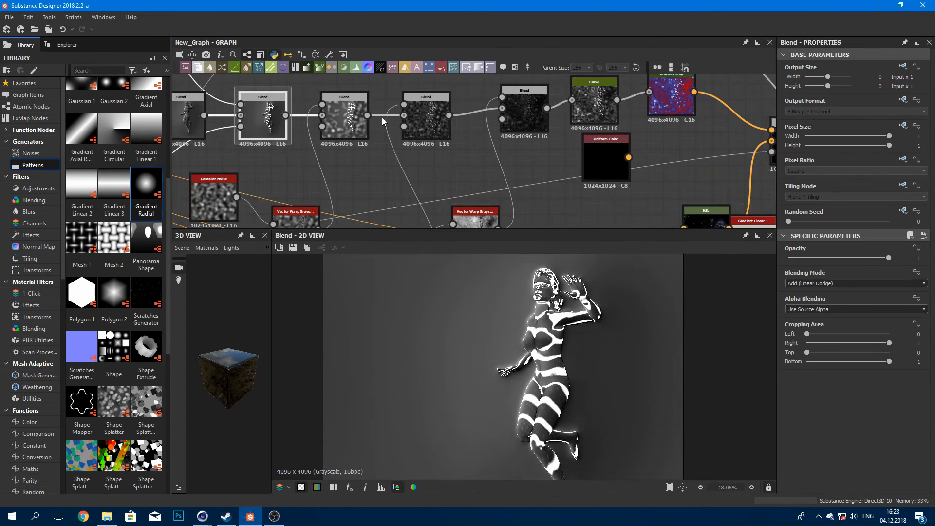
scroll(302, 120, down, 2)
middle_drag(382, 118, 440, 155)
scroll(237, 118, down, 2)
scroll(440, 154, up, 3)
double_click(441, 157)
double_click(240, 156)
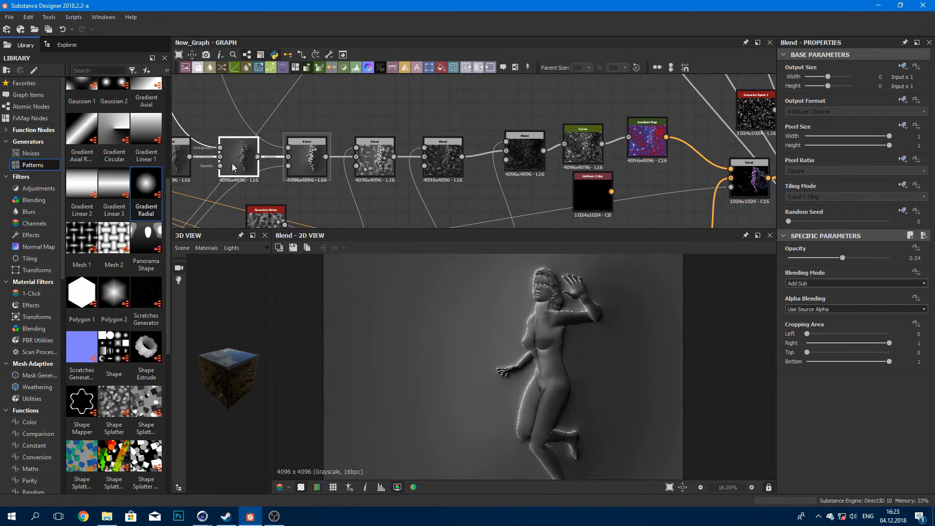
scroll(508, 271, up, 1)
scroll(382, 166, down, 2)
Step: Connect the plain grayscale relief Blend to the foreground input of the newly inserted Blend
middle_drag(382, 166, 264, 143)
scroll(263, 143, down, 3)
drag(213, 139, 552, 176)
Step: Mask the new Blend's opacity with the figure mask, and convert the relief input with a Gradient Map node
middle_drag(524, 141, 645, 120)
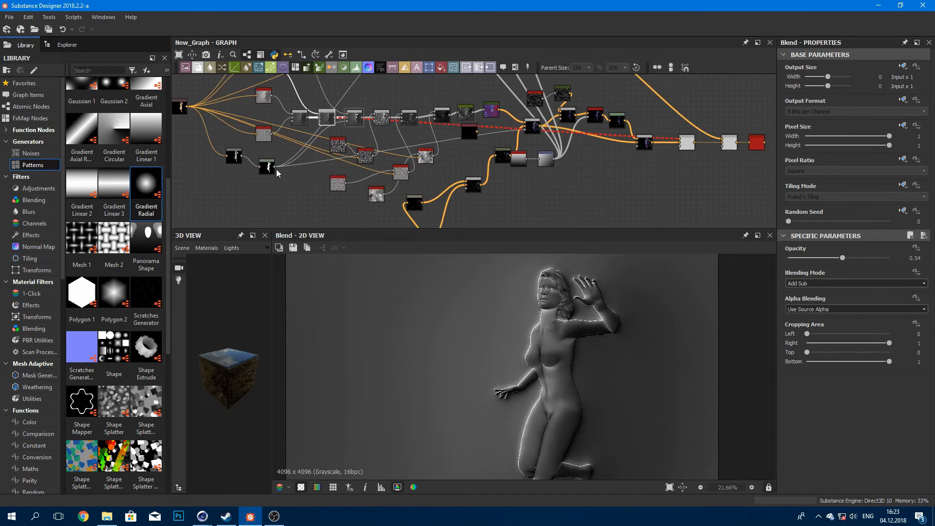
drag(315, 175, 680, 146)
middle_drag(682, 141, 555, 159)
scroll(555, 156, up, 7)
double_click(386, 159)
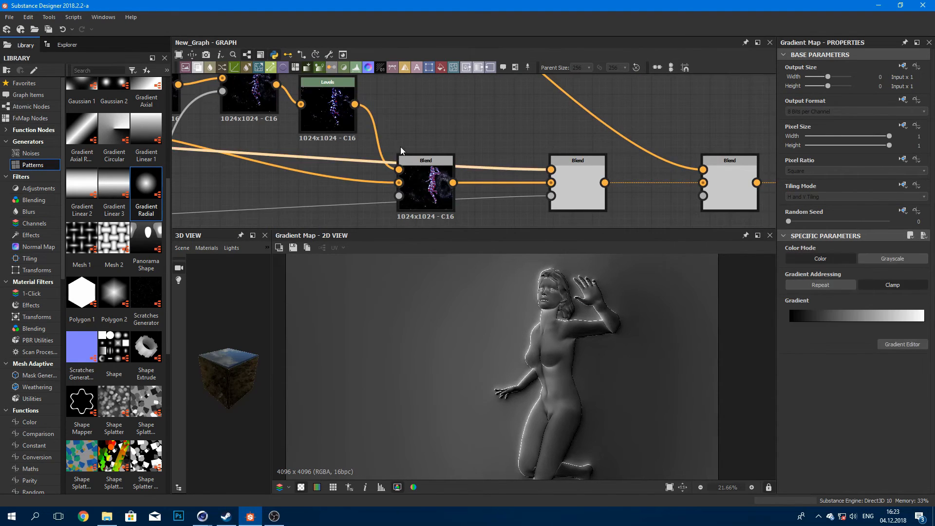
Step: Set the new relief Blend's blending mode to Overlay and preview the Glow node's output
scroll(502, 151, down, 3)
click(546, 170)
double_click(547, 173)
scroll(818, 284, down, 4)
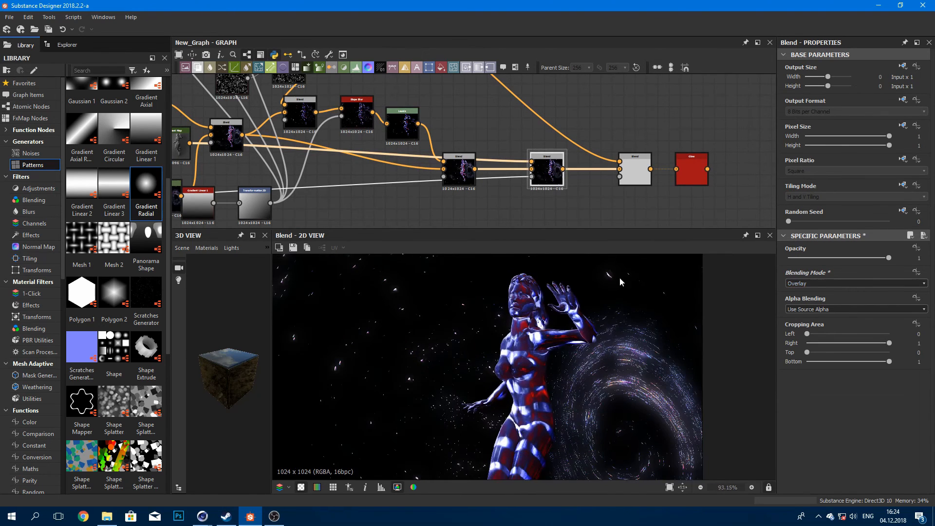
double_click(692, 170)
Step: Move the relief Blend below the main chain, reconnect its output to the last Blend, and check the Glow composite
drag(547, 168, 538, 204)
drag(631, 171, 632, 172)
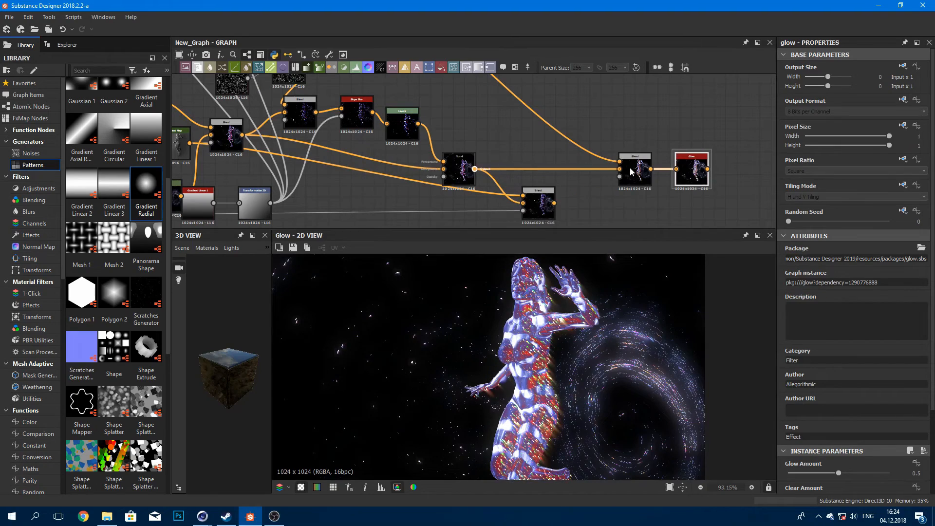
drag(554, 203, 634, 172)
scroll(539, 326, down, 3)
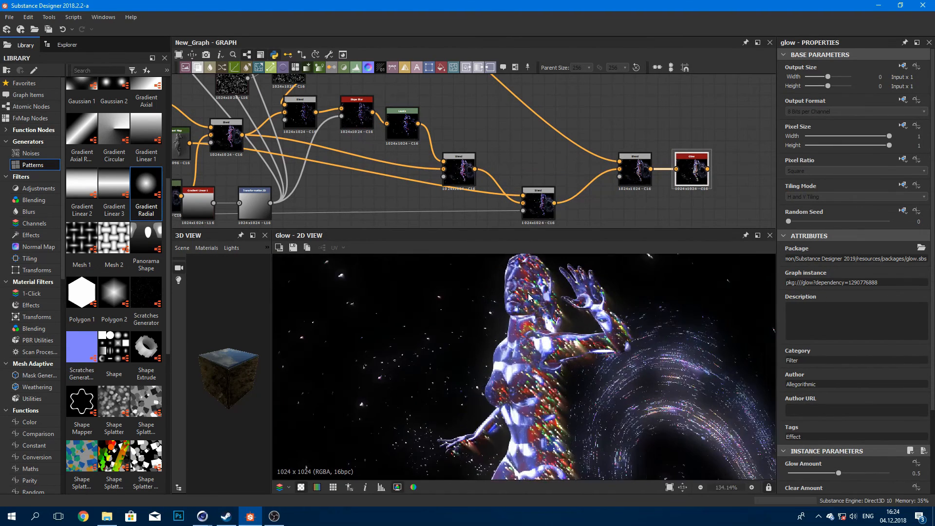
middle_drag(694, 174, 643, 163)
scroll(559, 305, up, 4)
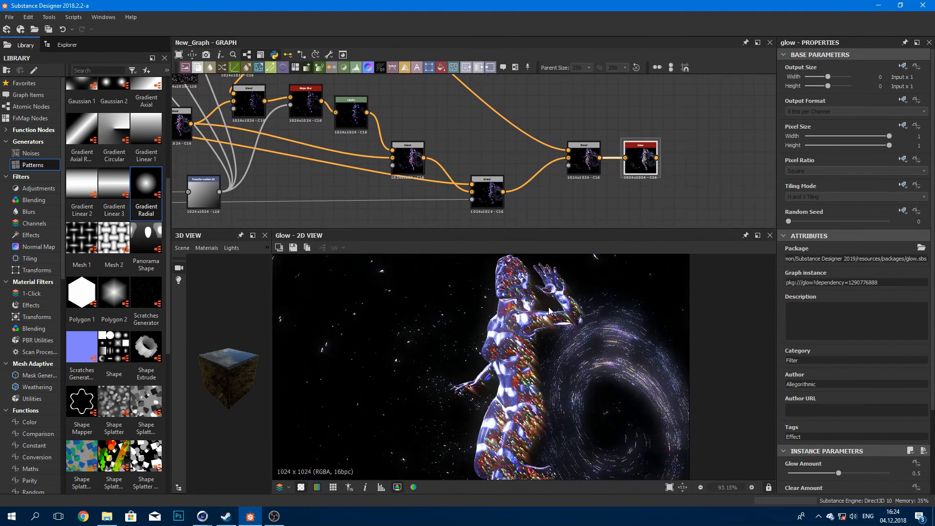
scroll(554, 288, down, 4)
scroll(554, 283, up, 3)
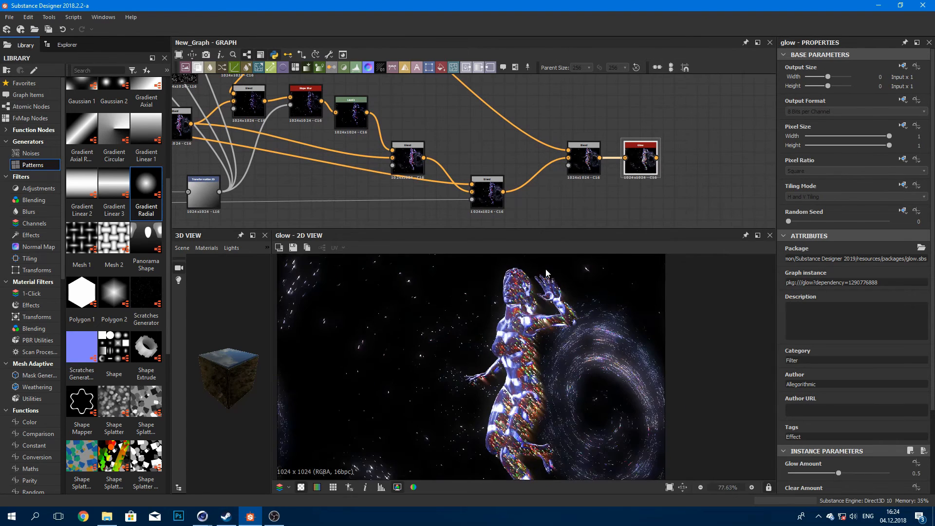
Step: Move the figure's source node slightly farther away from the nodes it feeds
scroll(547, 273, down, 3)
scroll(541, 221, down, 5)
middle_drag(419, 195, 619, 149)
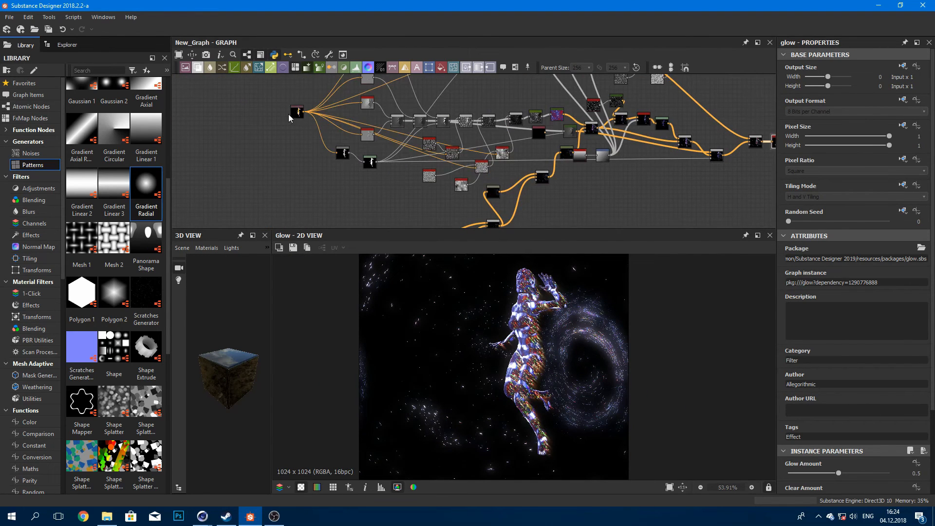
drag(297, 113, 271, 119)
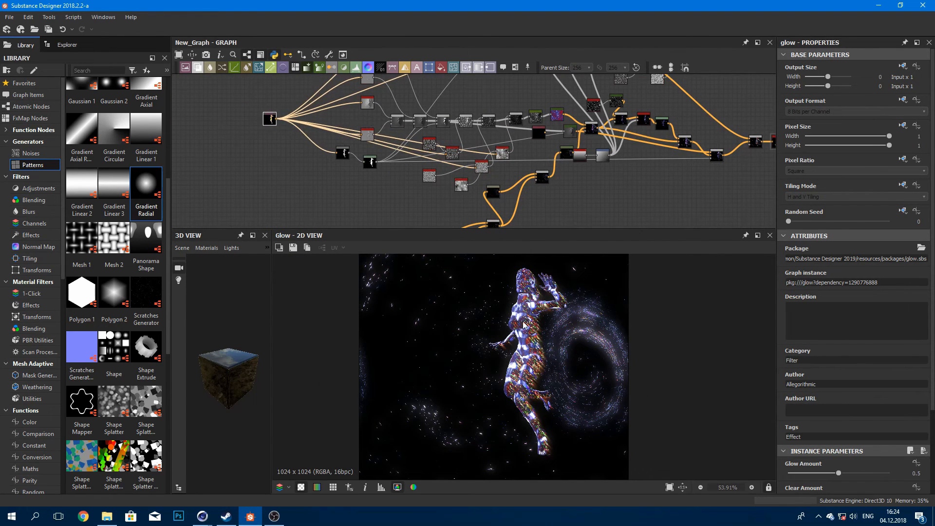
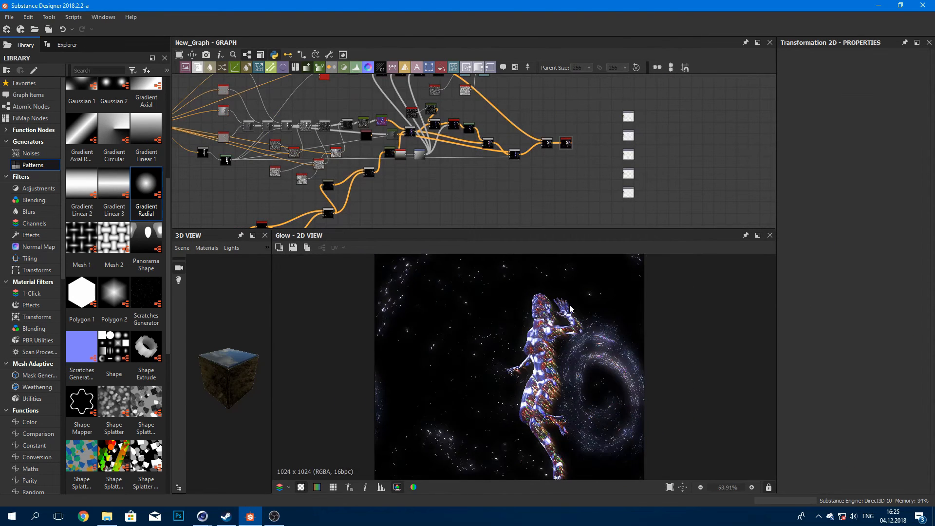
Step: Preview the relief's Gradient Map output and compare it with the Glow composite
scroll(571, 308, up, 3)
scroll(505, 192, up, 5)
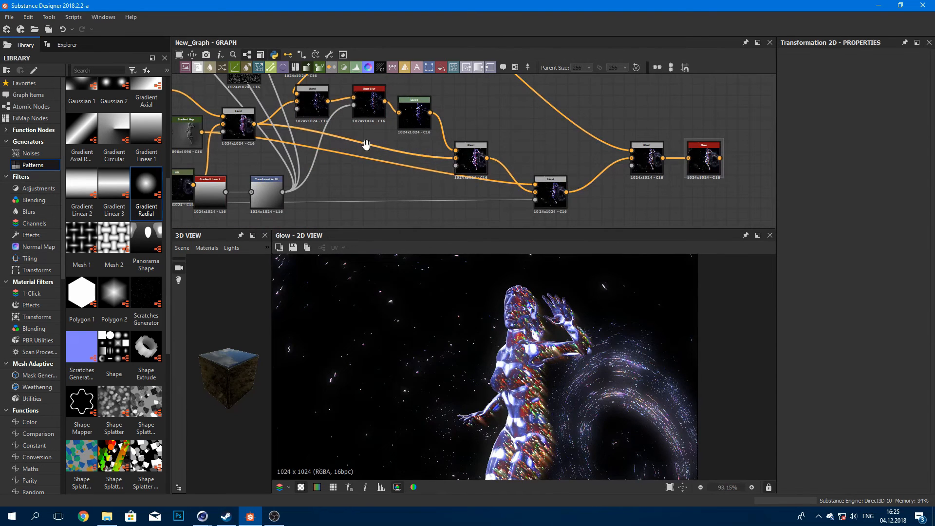
middle_drag(187, 134, 273, 131)
click(272, 134)
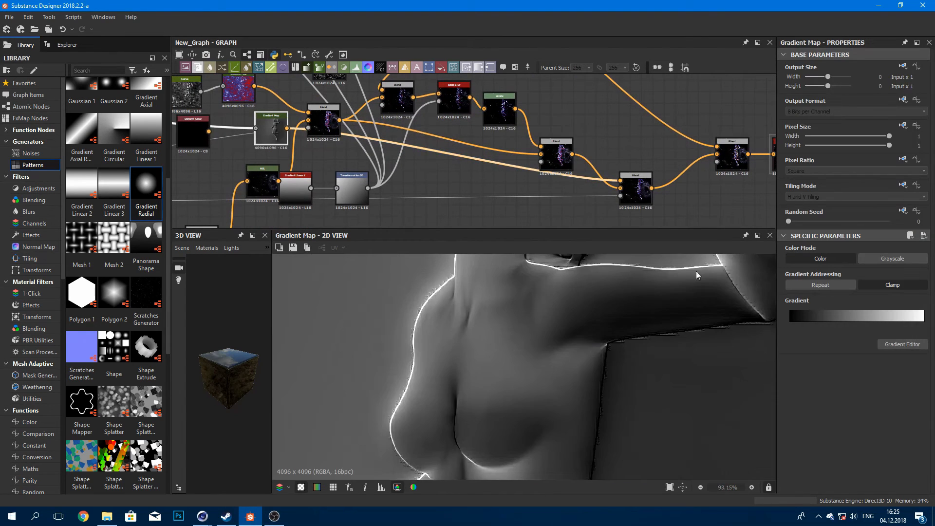
scroll(662, 271, down, 3)
scroll(682, 307, up, 2)
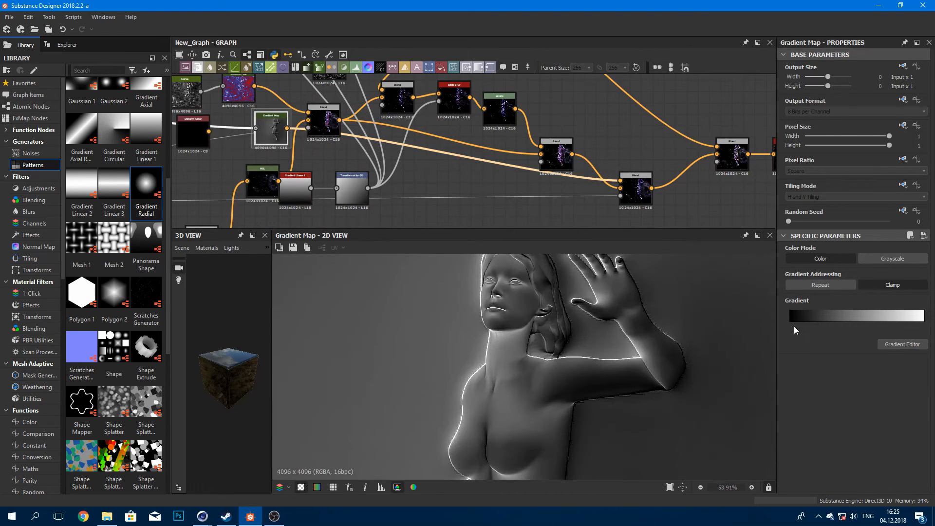
click(791, 323)
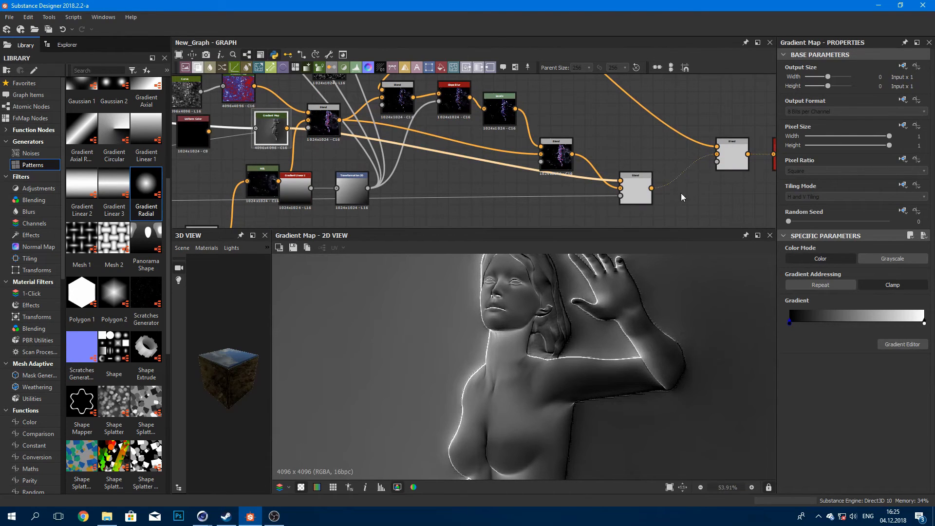
middle_drag(681, 193, 530, 190)
click(642, 151)
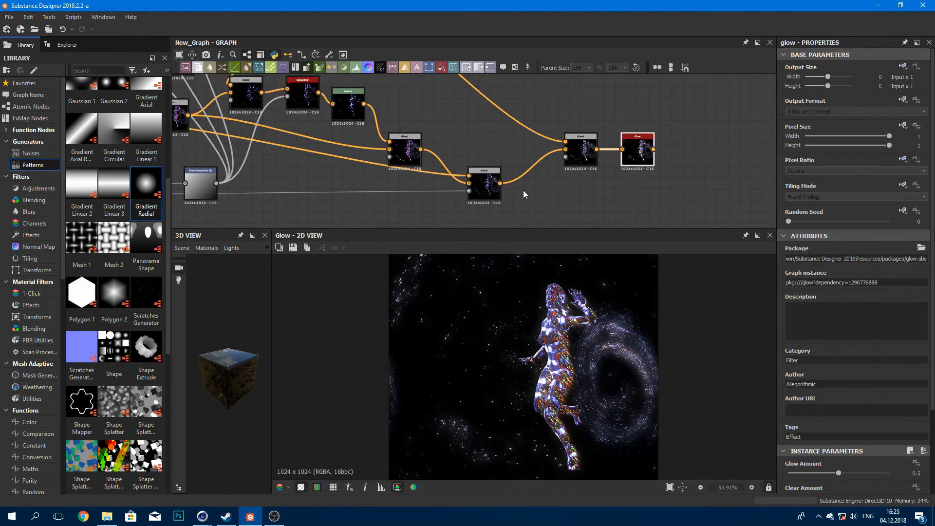
Step: Open the relief Gradient Map's gradient for editing with the Glow result in view, and shift its black key to about 0.25
middle_drag(287, 118, 325, 126)
scroll(488, 177, down, 2)
middle_drag(475, 179, 507, 182)
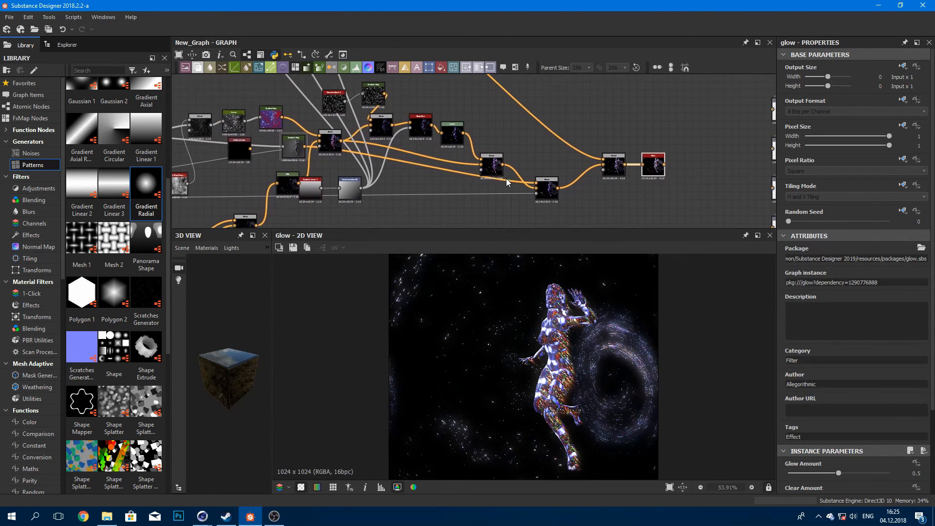
click(294, 152)
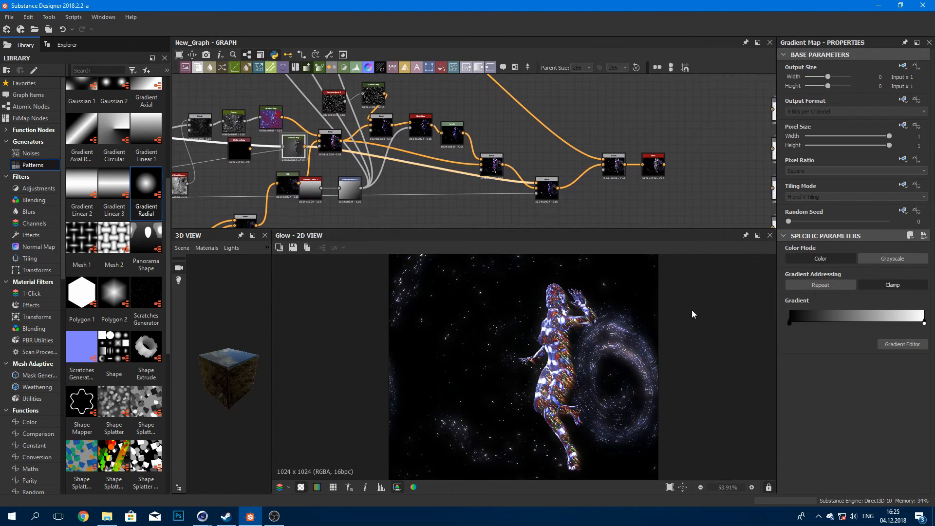
scroll(572, 298, up, 7)
double_click(790, 325)
drag(160, 151, 217, 161)
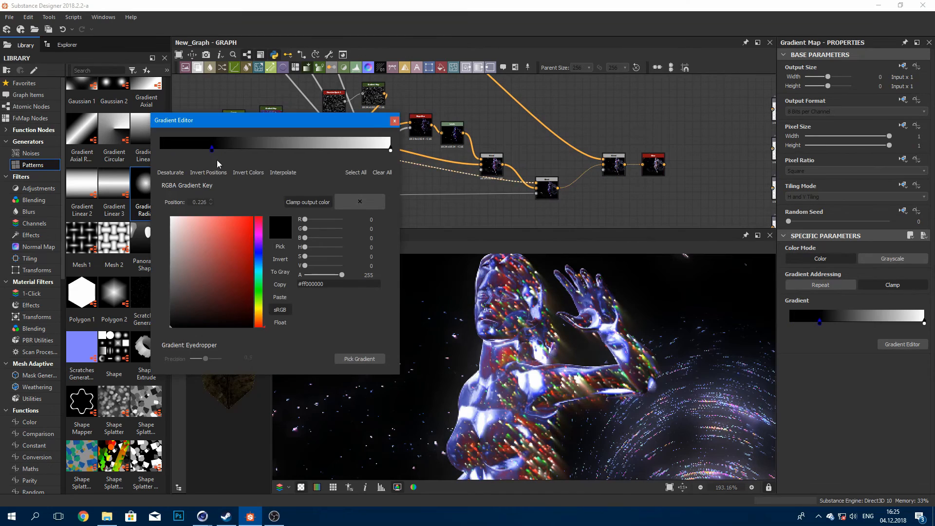
Step: Move the gradient's white key to about 0.641 and inspect the stronger contrast on the figure
drag(390, 150, 308, 150)
scroll(569, 331, down, 5)
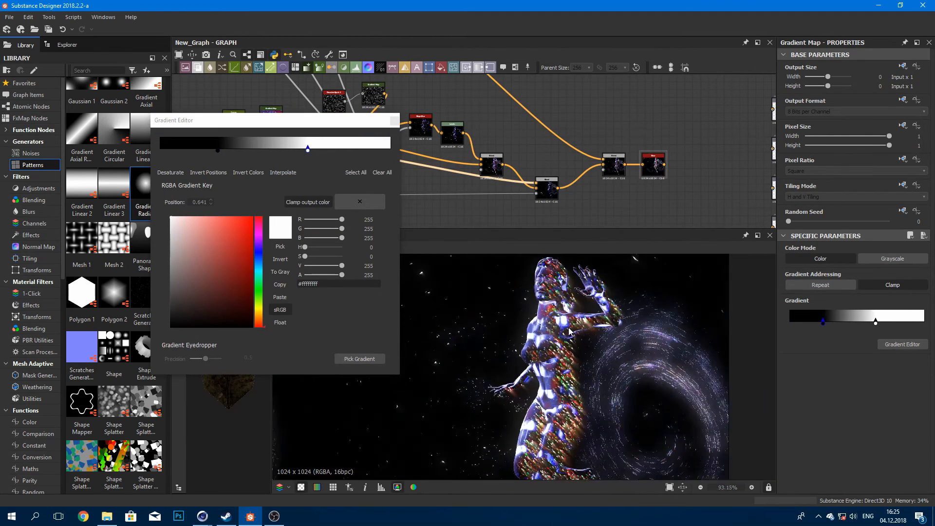
scroll(572, 336, down, 2)
scroll(578, 347, up, 4)
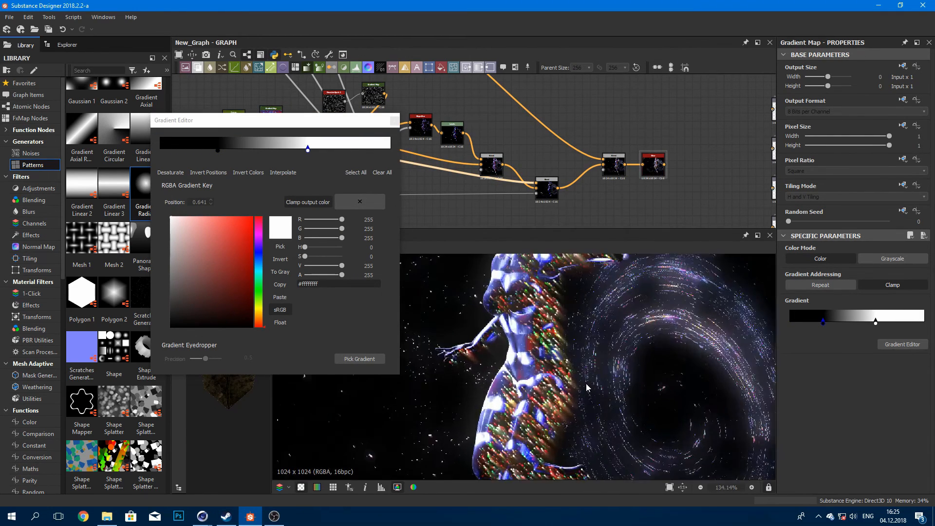
scroll(580, 351, down, 4)
scroll(585, 361, up, 1)
scroll(585, 361, down, 1)
Step: Nudge the gradient's white key to about 0.656 and check the figure's shading from head to feet
mouse_move(307, 149)
mouse_down()
mouse_move(294, 150)
mouse_move(312, 148)
mouse_up()
scroll(500, 308, up, 1)
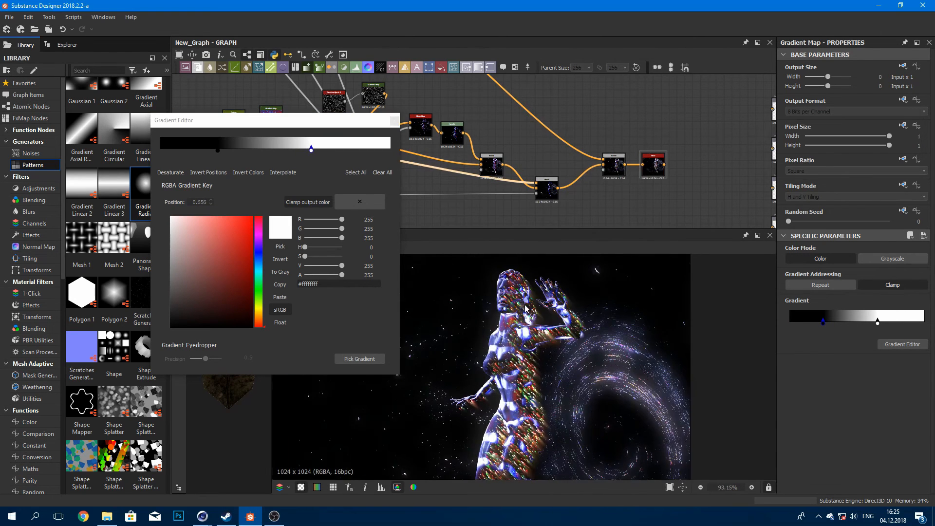
middle_drag(530, 463, 525, 437)
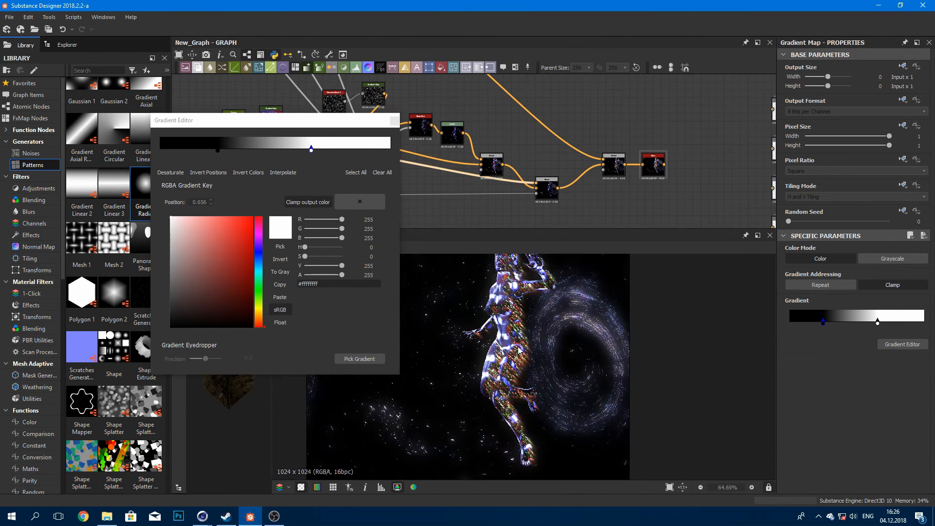
scroll(526, 340, up, 4)
middle_drag(526, 340, 534, 446)
scroll(482, 301, down, 4)
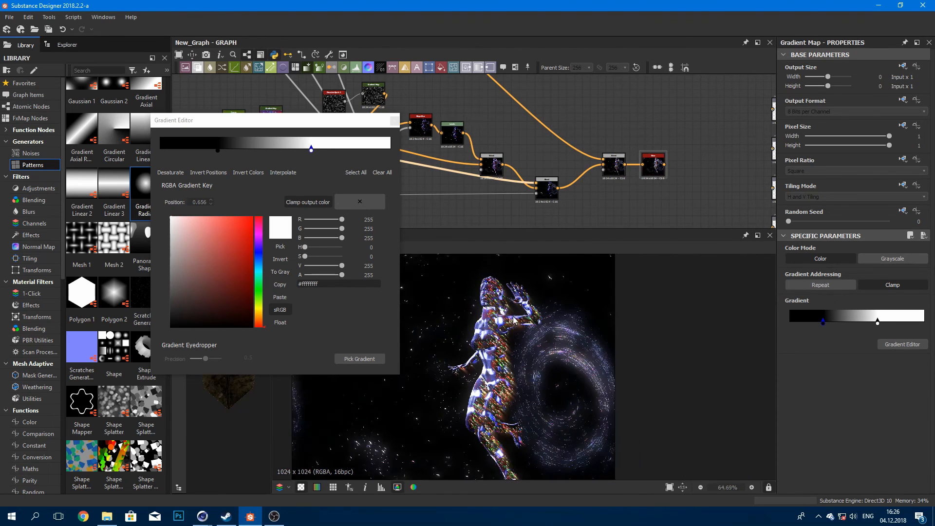
scroll(514, 320, down, 2)
scroll(596, 302, up, 3)
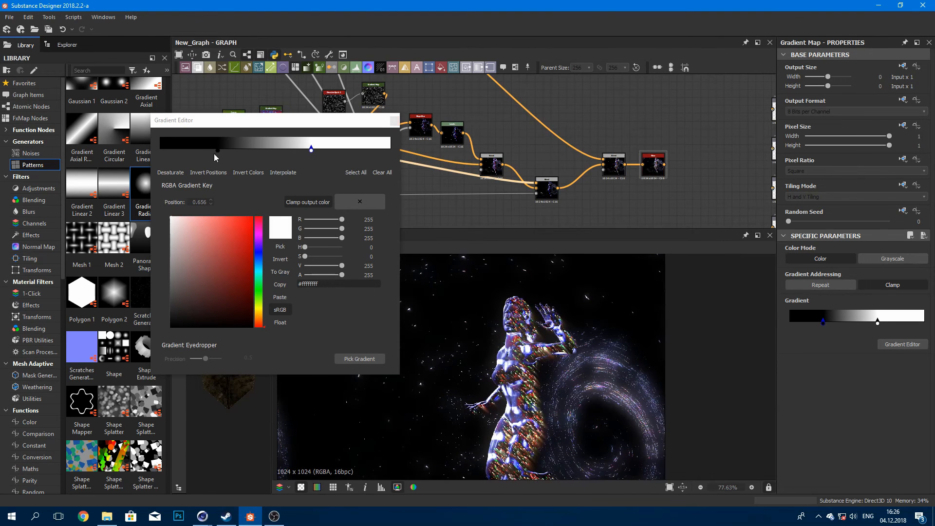
Step: Recolor the gradient's black key to dark magenta #5b0053
click(218, 150)
drag(231, 273, 265, 288)
click(259, 233)
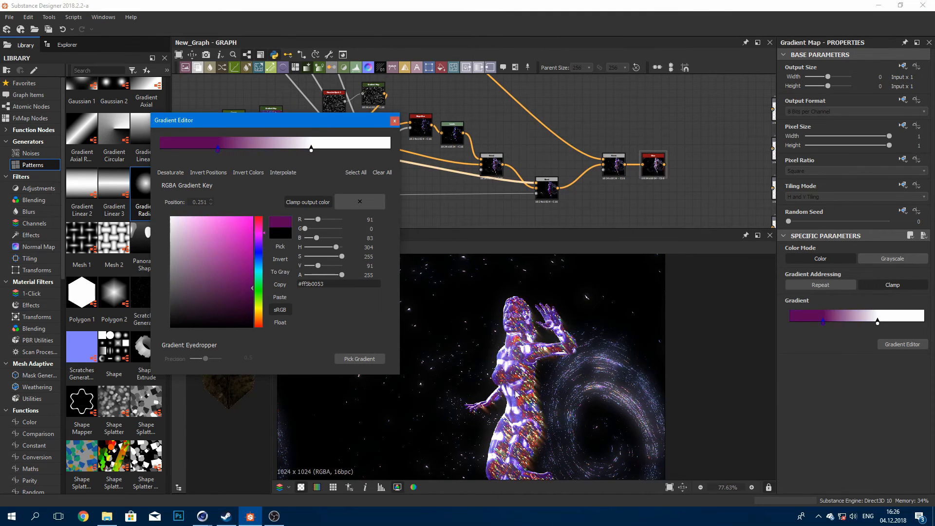
middle_drag(514, 391, 517, 369)
Step: Add a black key at the dark end of the gradient, moving it to about 0.2 and the magenta key to about 0.272
click(162, 150)
drag(241, 271, 273, 341)
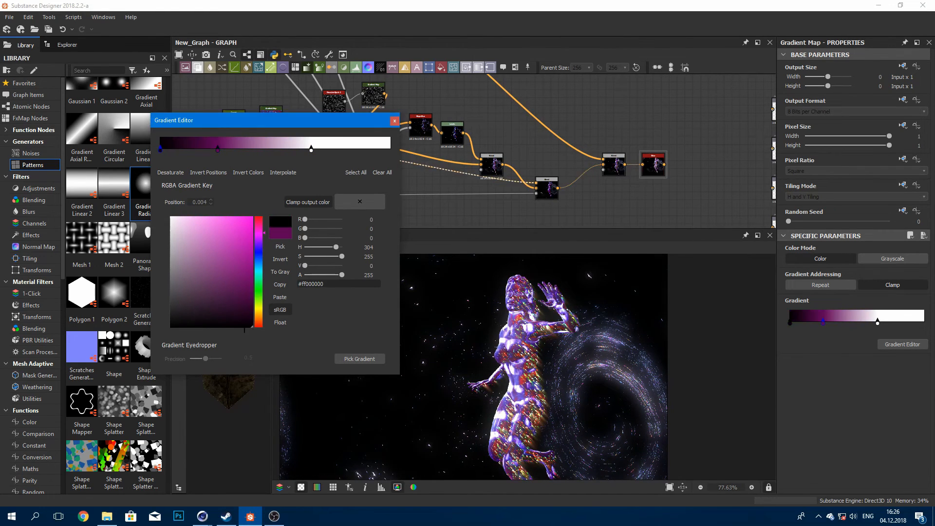
drag(218, 150, 222, 153)
drag(161, 149, 208, 149)
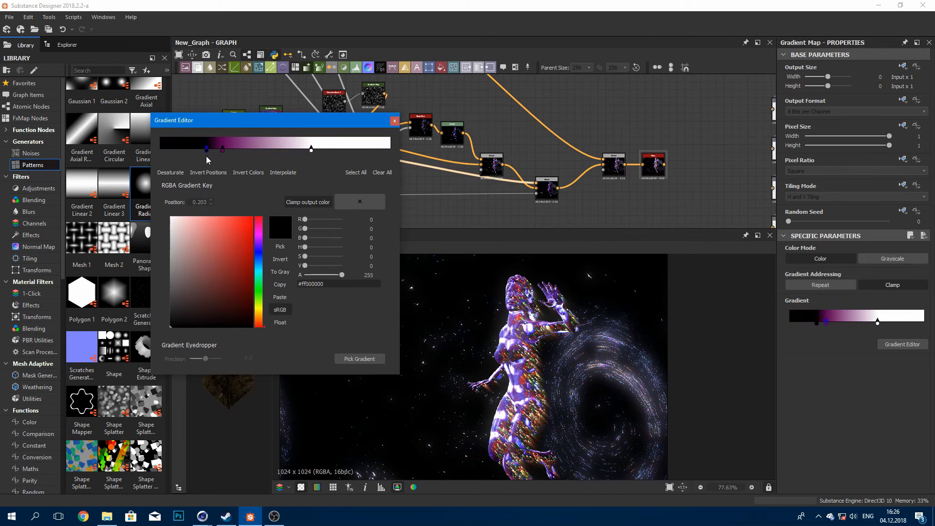
scroll(475, 316, down, 1)
scroll(475, 316, up, 2)
Step: Shift the magenta key's hue to dark violet #31005b and check the whole composite
click(222, 150)
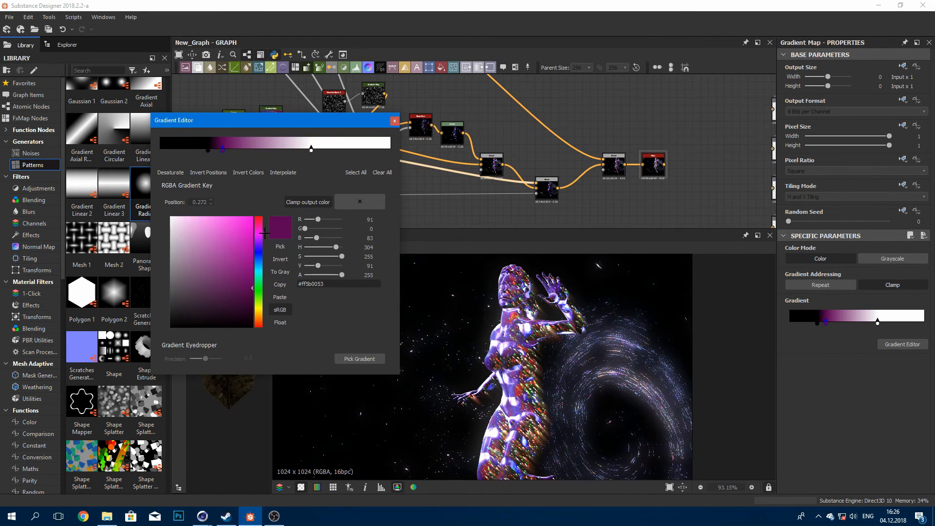
mouse_move(258, 234)
mouse_down()
mouse_move(260, 251)
mouse_move(266, 242)
mouse_up()
scroll(434, 312, down, 2)
middle_drag(434, 314, 445, 300)
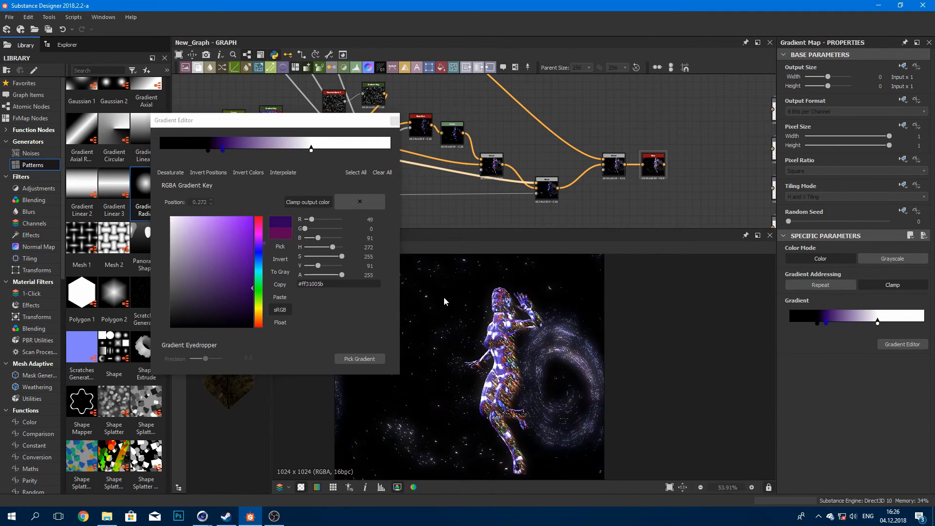
Step: Try a crimson #df1645 key at about 0.561 between the violet and white keys, and remove it from the gradient
click(289, 150)
scroll(501, 330, up, 4)
middle_drag(501, 330, 491, 332)
click(259, 221)
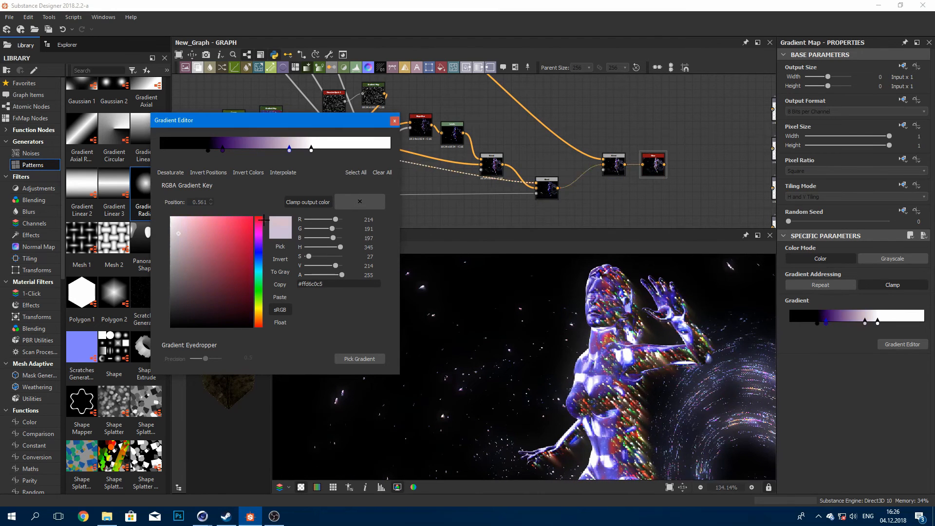
click(245, 230)
scroll(556, 311, down, 2)
middle_drag(567, 349, 569, 336)
scroll(569, 336, down, 2)
scroll(569, 337, up, 4)
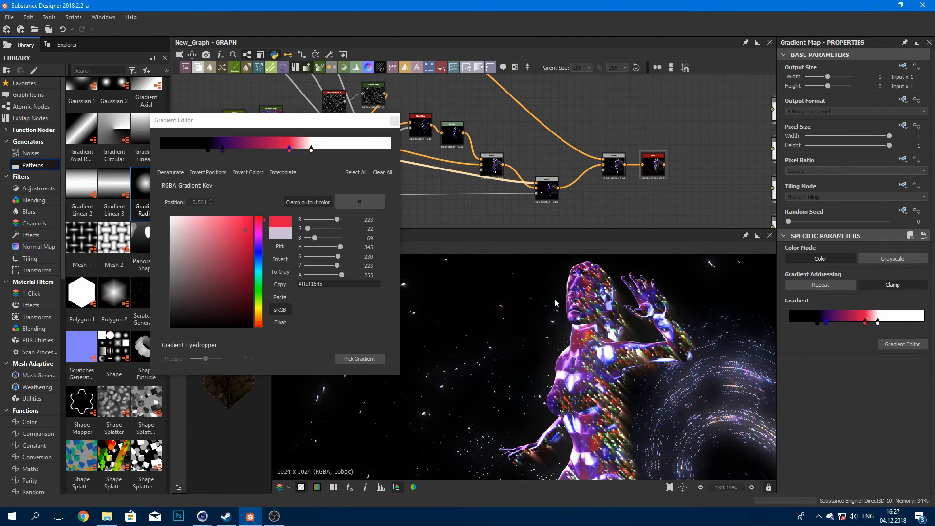
drag(289, 150, 368, 238)
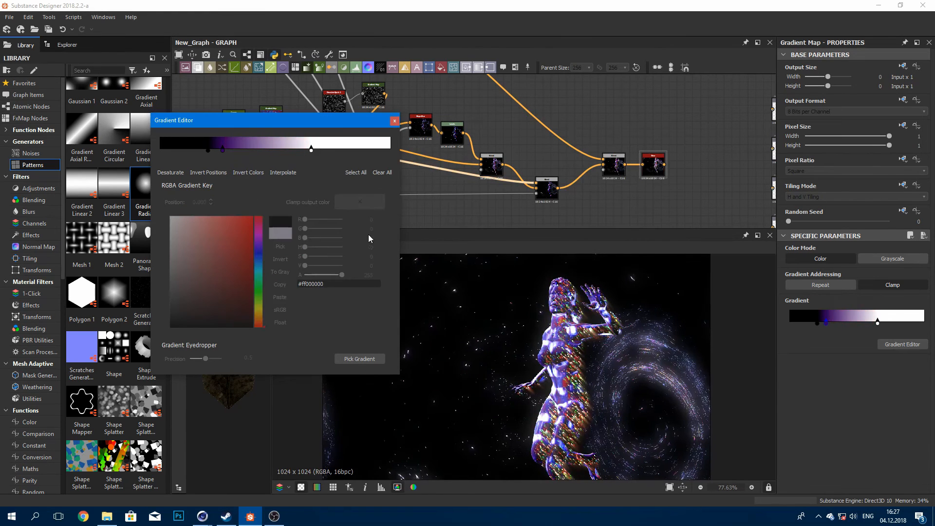
Step: Move the gradient's white key to about 0.589 and close the gradient editing window
drag(311, 150, 296, 155)
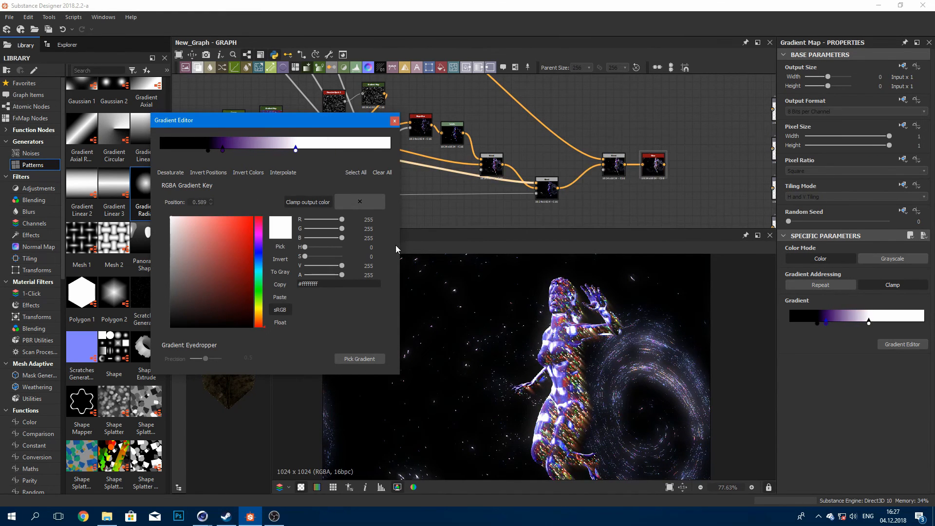
scroll(569, 380, up, 1)
scroll(569, 380, down, 3)
click(394, 121)
scroll(619, 117, down, 4)
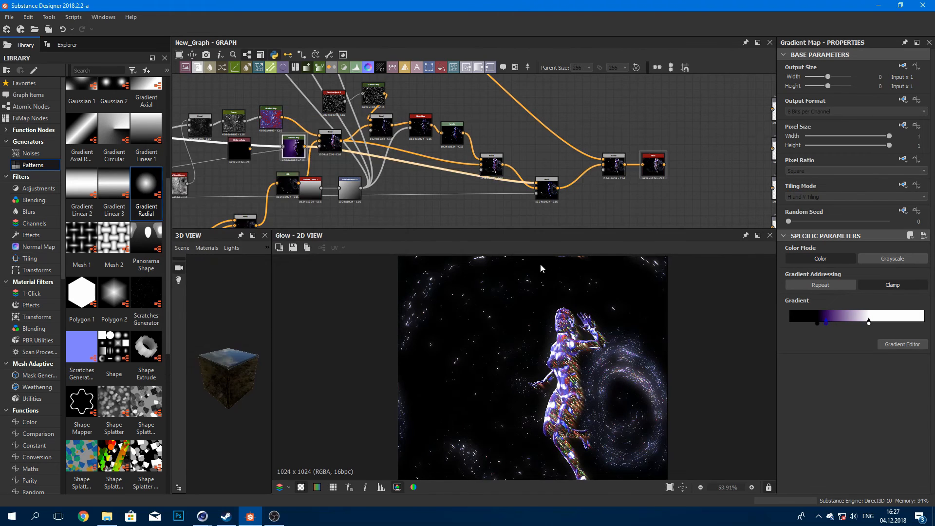
Step: Rotate the galaxy's panorama shape clockwise until it is nearly upright over the composite, and shift it slightly up
scroll(398, 147, up, 4)
click(296, 194)
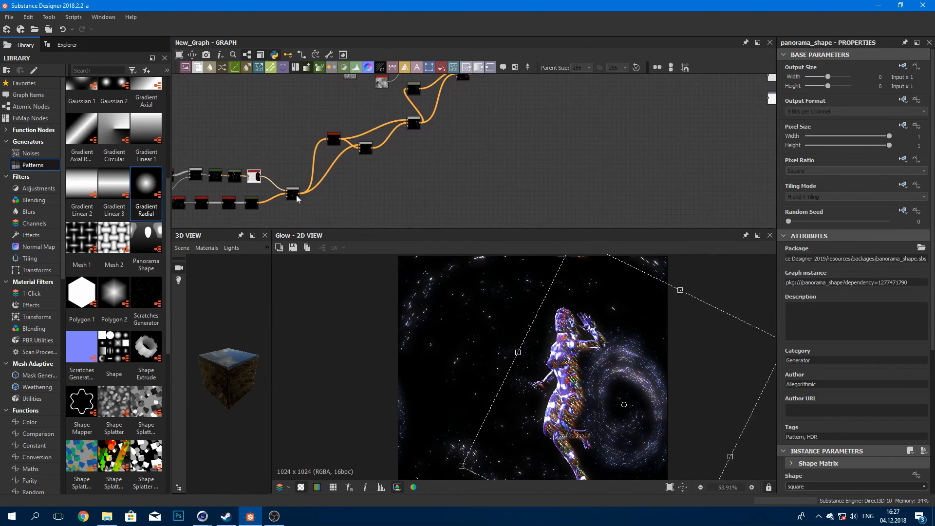
drag(721, 288, 702, 423)
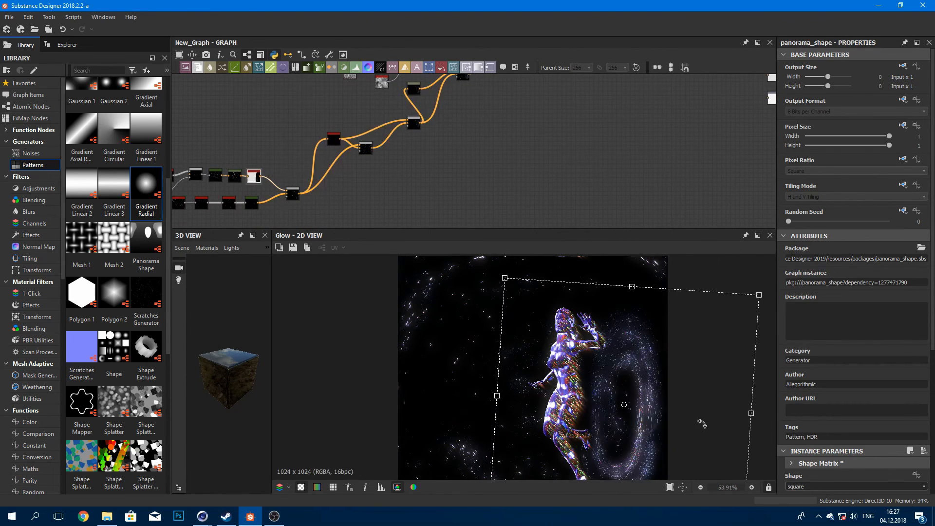
drag(643, 356, 640, 326)
scroll(668, 269, down, 2)
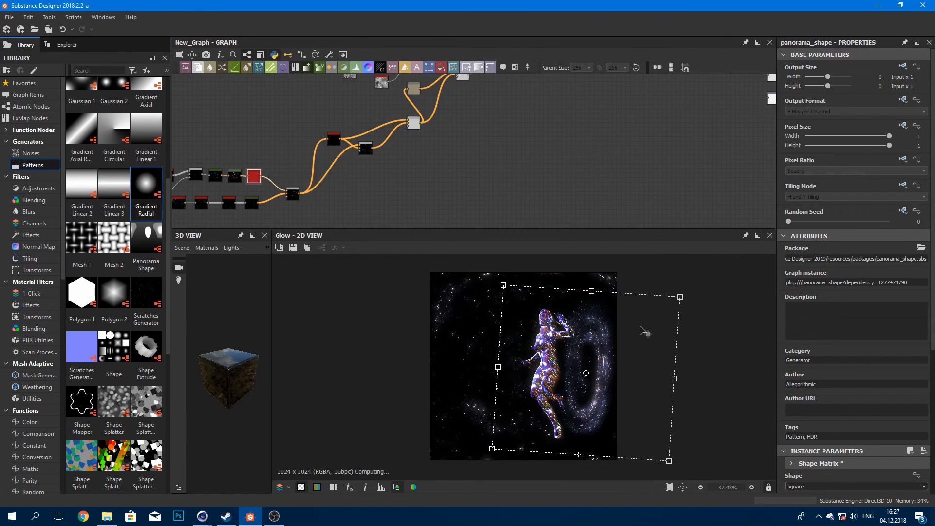
Step: Rotate the galaxy's panorama shape slightly further clockwise and check the composite
drag(675, 280, 685, 291)
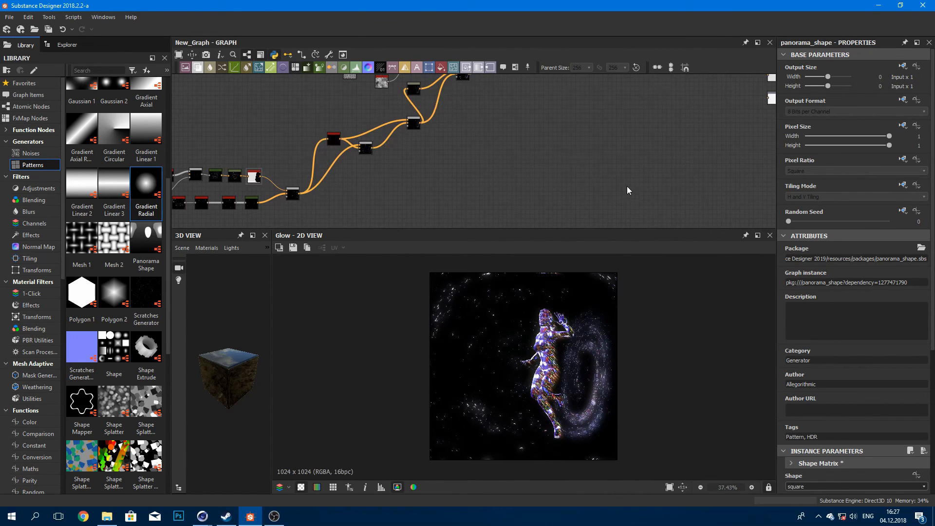
scroll(598, 339, up, 2)
scroll(522, 168, down, 4)
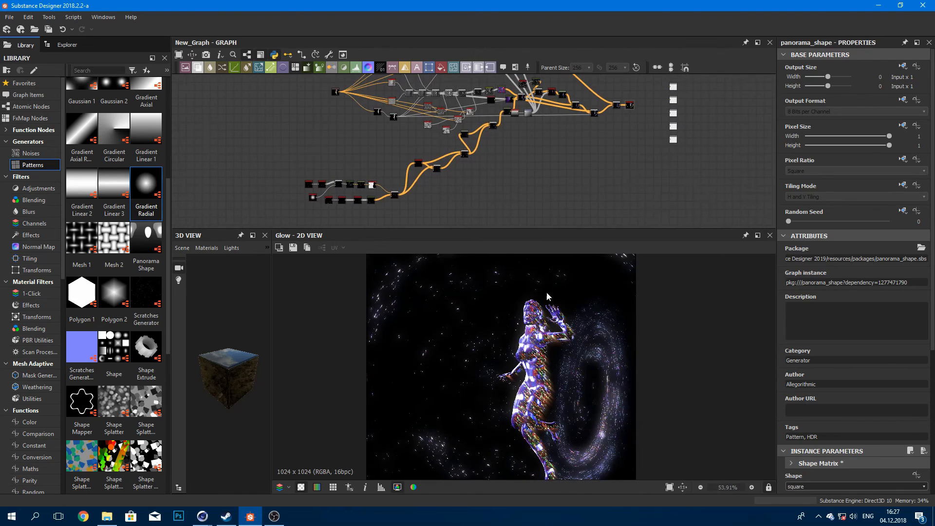
Step: Insert a Transformation 2D node directly after the figure's source image and display the Glow node's composite
middle_drag(391, 157, 378, 162)
middle_drag(493, 132, 465, 143)
scroll(272, 85, up, 3)
click(305, 128)
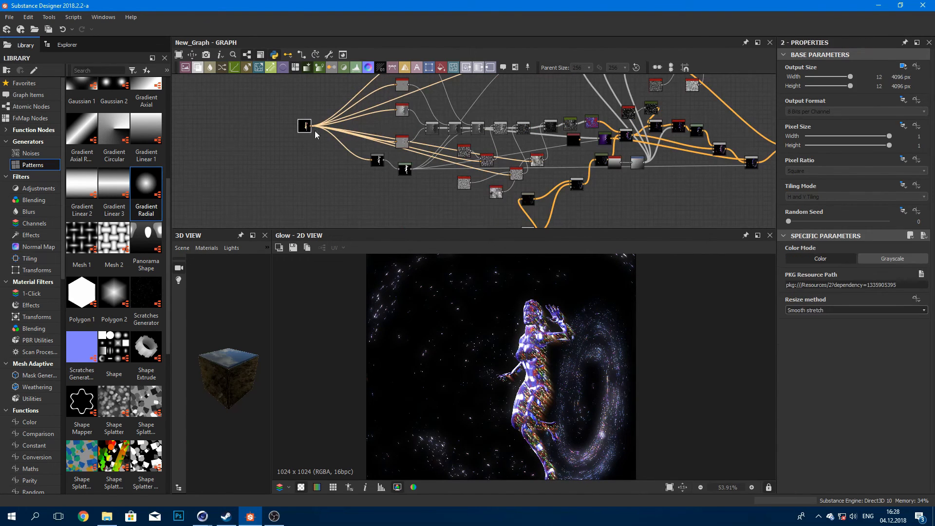
click(429, 67)
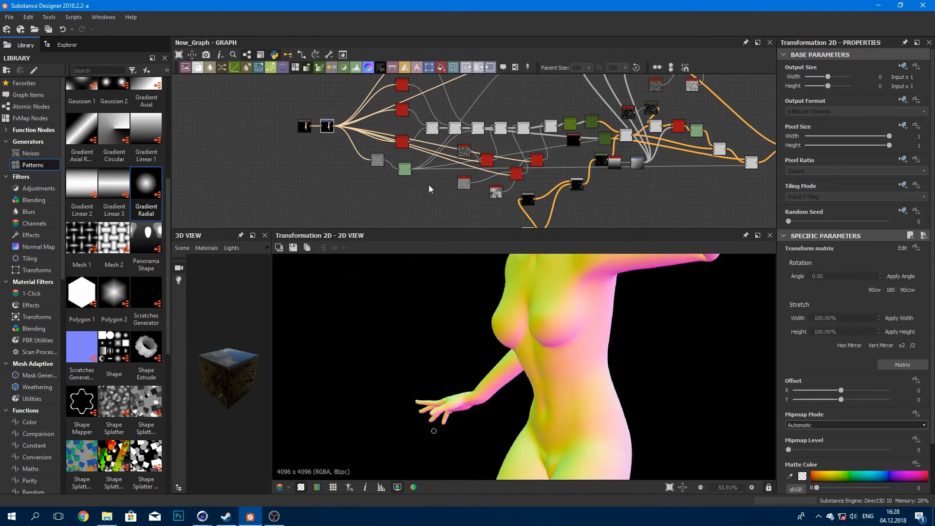
scroll(618, 198, down, 4)
middle_drag(616, 198, 604, 195)
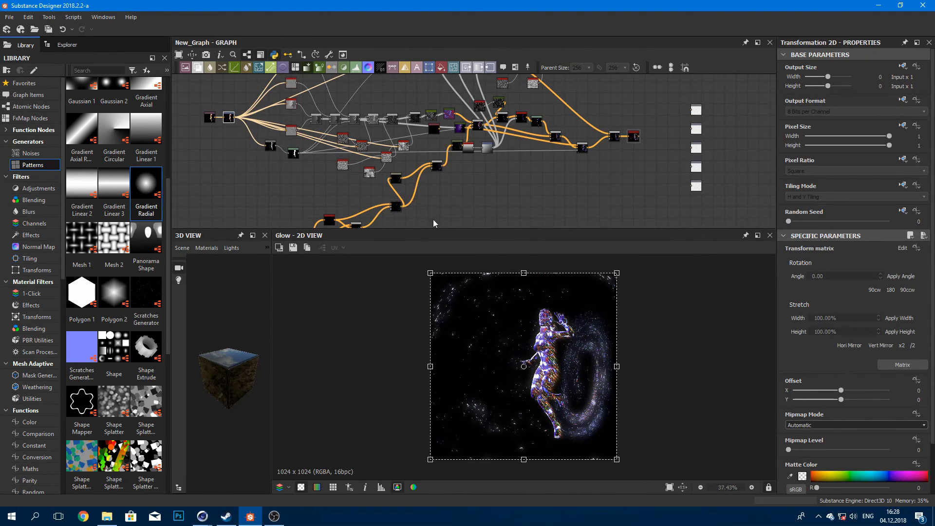
Step: Try shifting the figure up towards the canvas centre and rotating it to different angles over the galaxy background
scroll(575, 337, up, 2)
drag(575, 336, 540, 300)
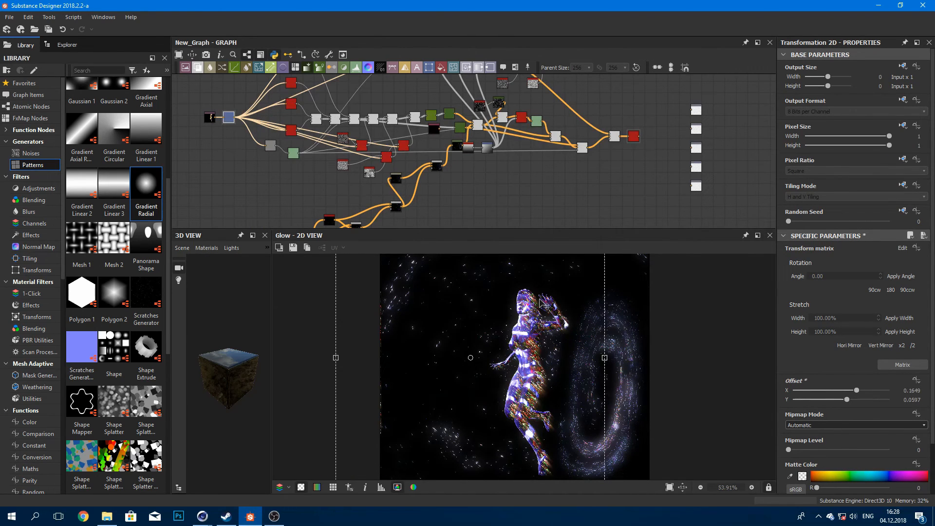
scroll(589, 302, down, 2)
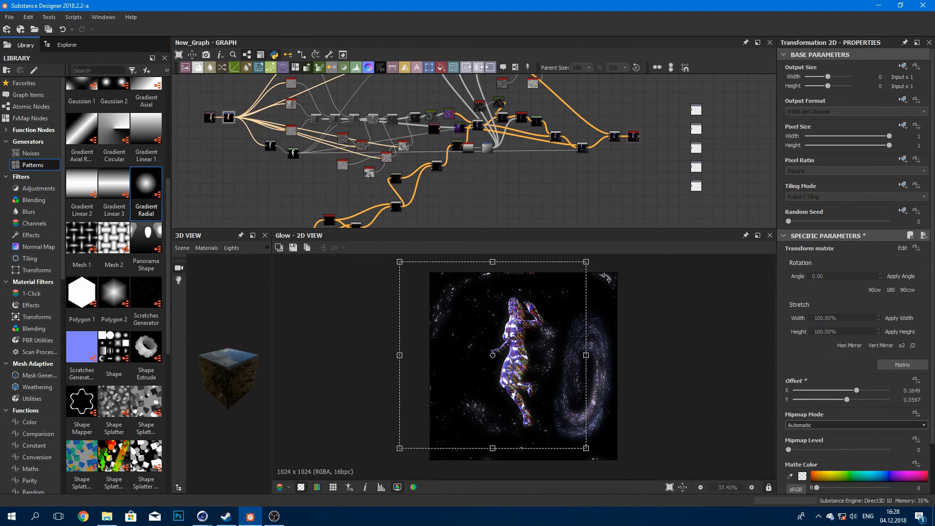
drag(606, 261, 641, 313)
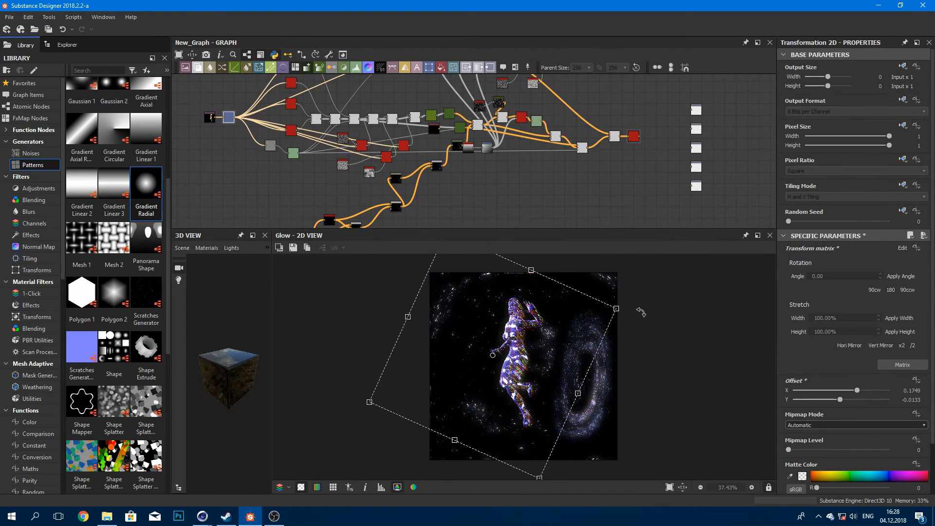
scroll(577, 343, up, 1)
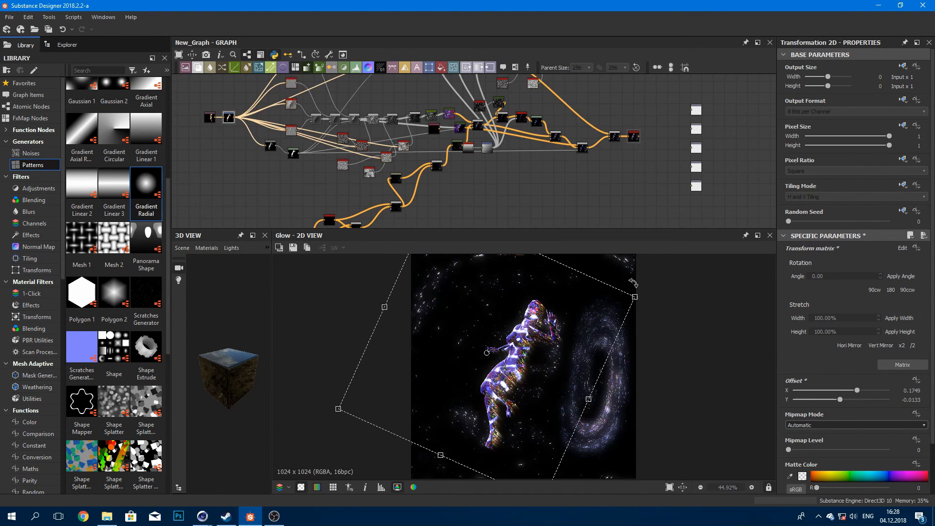
drag(647, 279, 526, 445)
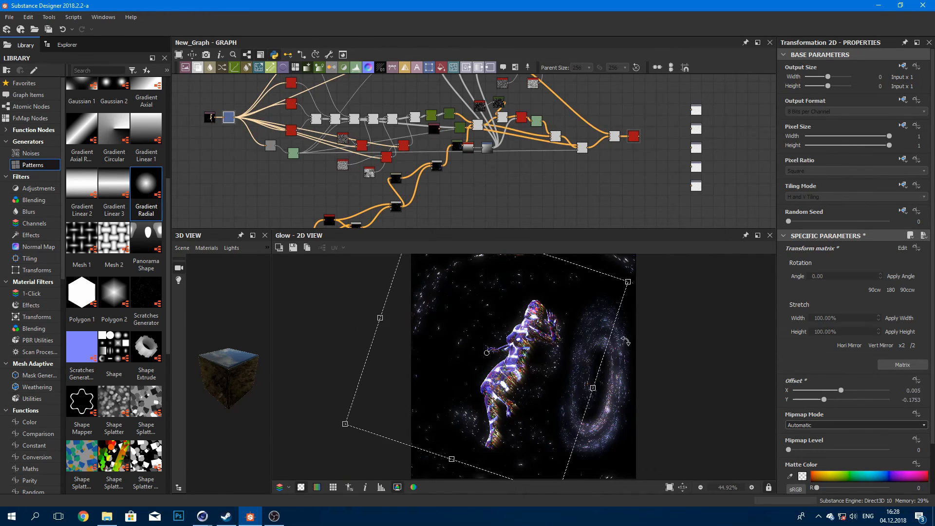
drag(651, 341, 632, 307)
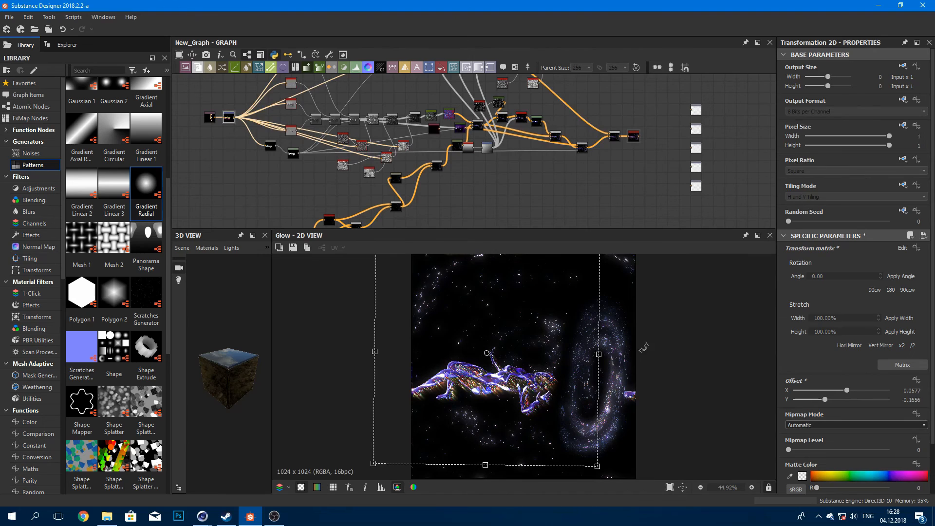
drag(643, 347, 556, 311)
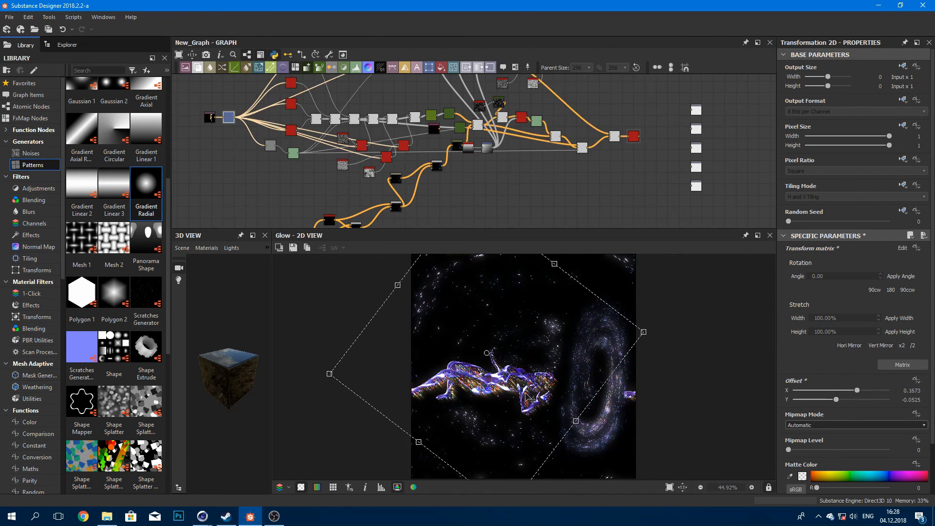
Step: Try scaling the figure down and moving it towards the galaxy, and delete the Transformation 2D node
drag(644, 332, 529, 359)
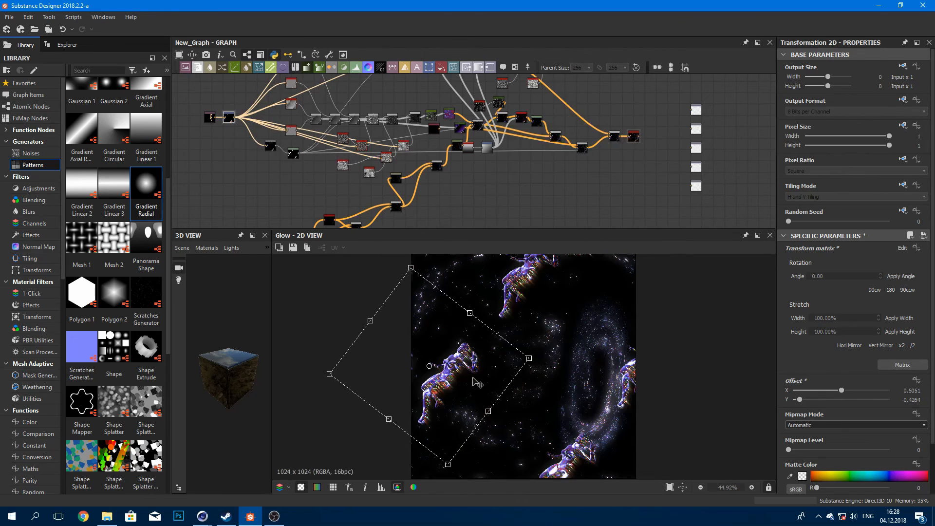
drag(476, 383, 590, 364)
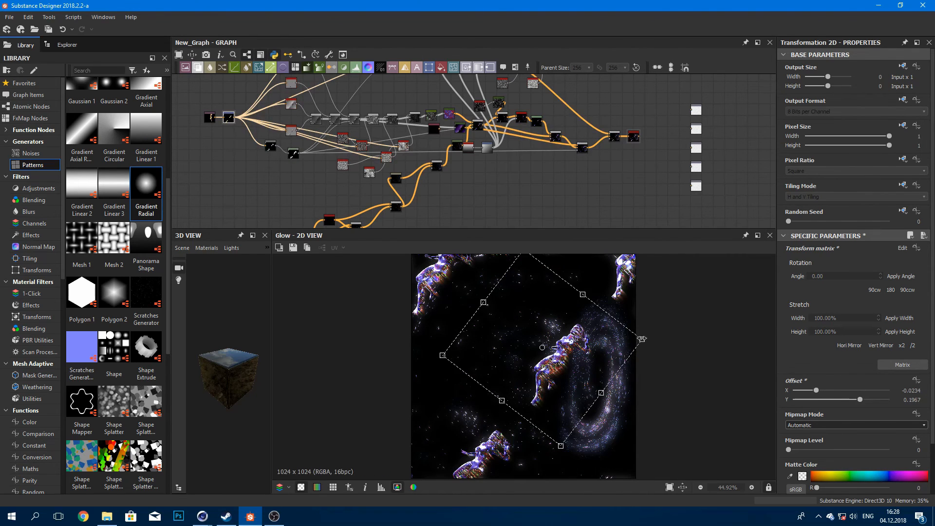
drag(642, 339, 550, 363)
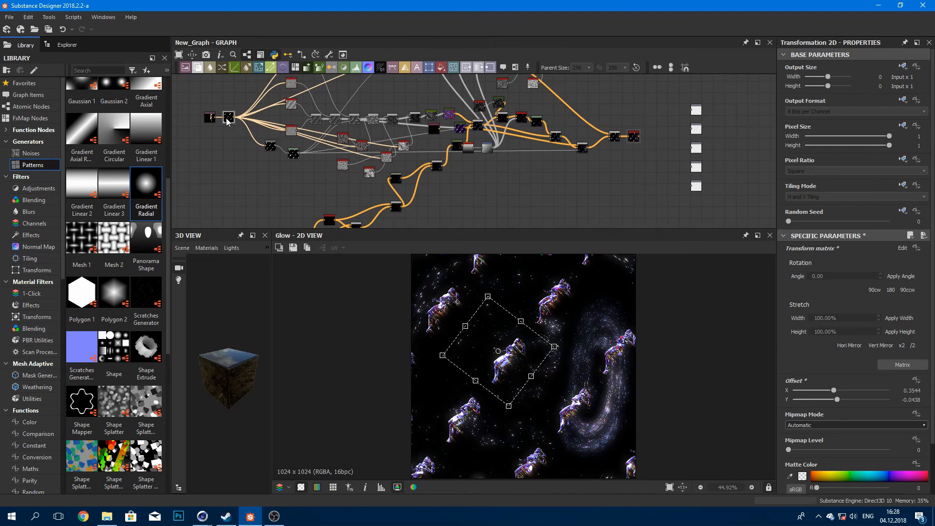
key(Delete)
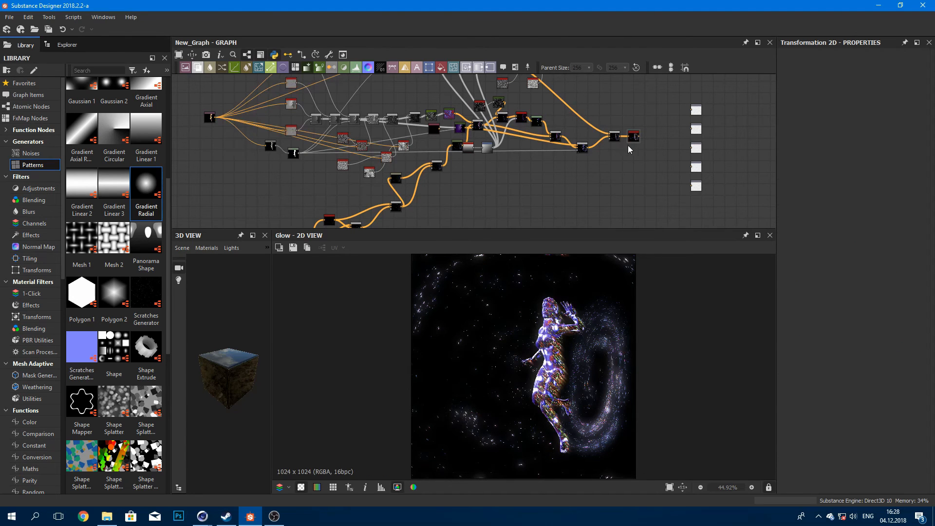
Step: Inspect the figure close up, and move the whole composite node network away from the column of output nodes
scroll(564, 316, up, 4)
middle_drag(564, 316, 522, 339)
scroll(597, 177, down, 2)
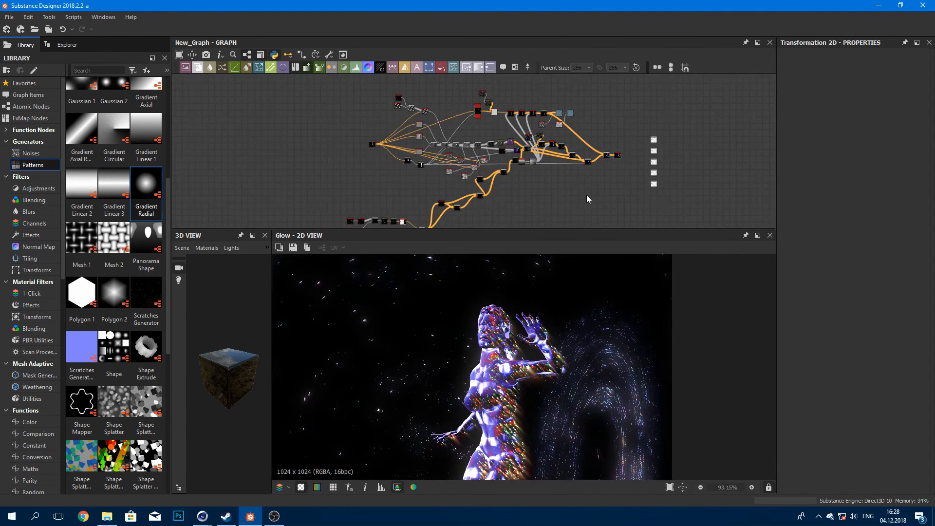
middle_drag(579, 192, 503, 206)
scroll(499, 205, down, 2)
middle_drag(370, 140, 370, 116)
drag(345, 120, 537, 218)
drag(525, 167, 478, 145)
scroll(468, 137, up, 3)
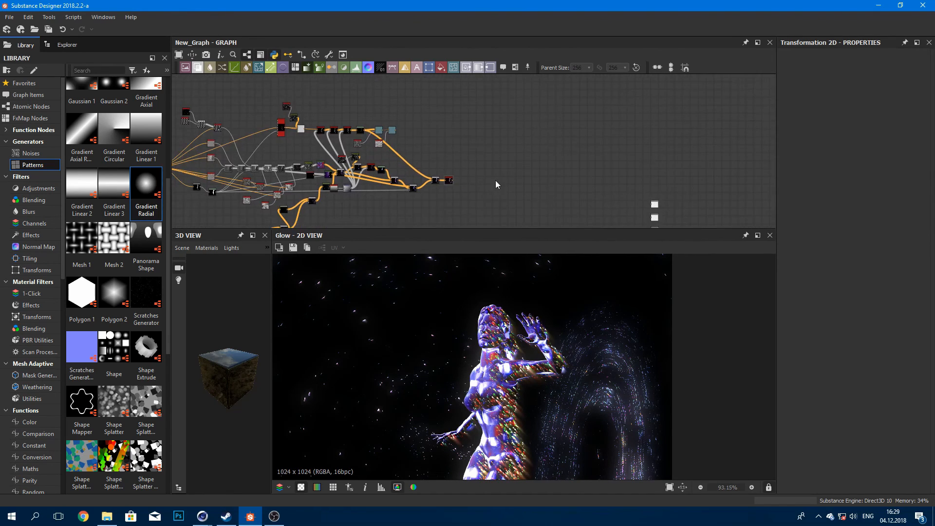
Step: Add a Levels node after the final Glow node
scroll(450, 197, up, 3)
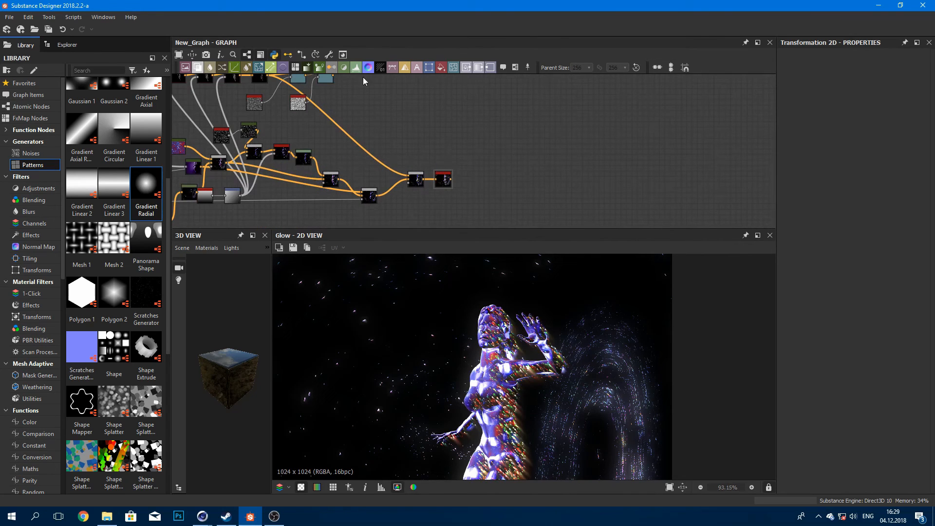
click(440, 186)
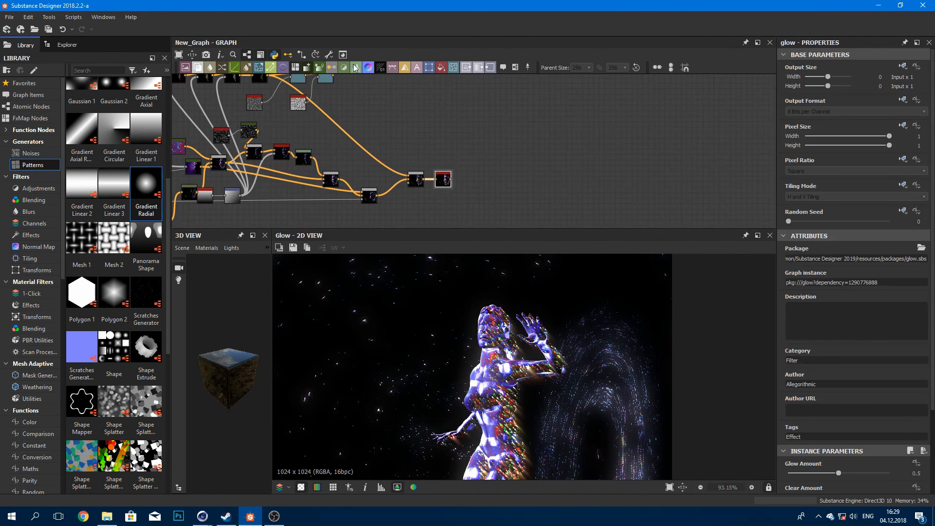
click(355, 68)
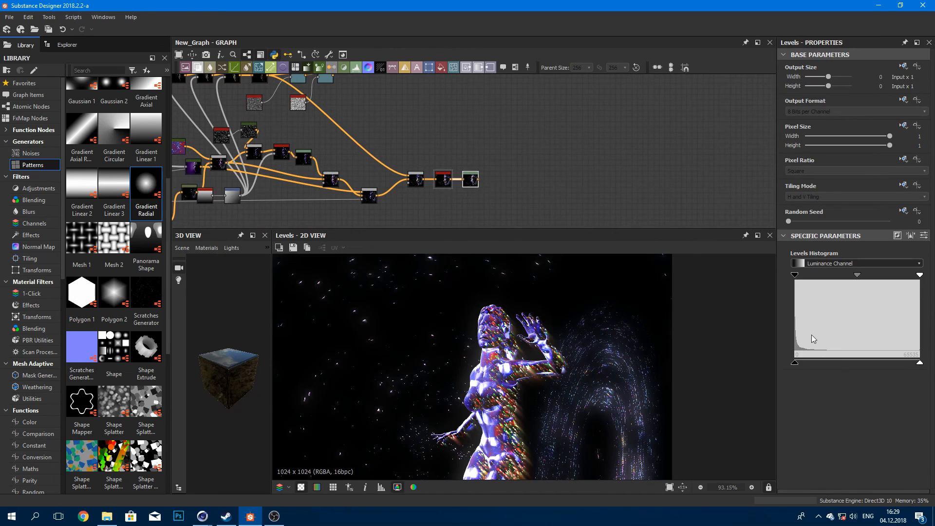
Step: Try brightening the composite by lowering the Levels white input point and adjusting the midtones in the luminance channel
drag(857, 274, 856, 275)
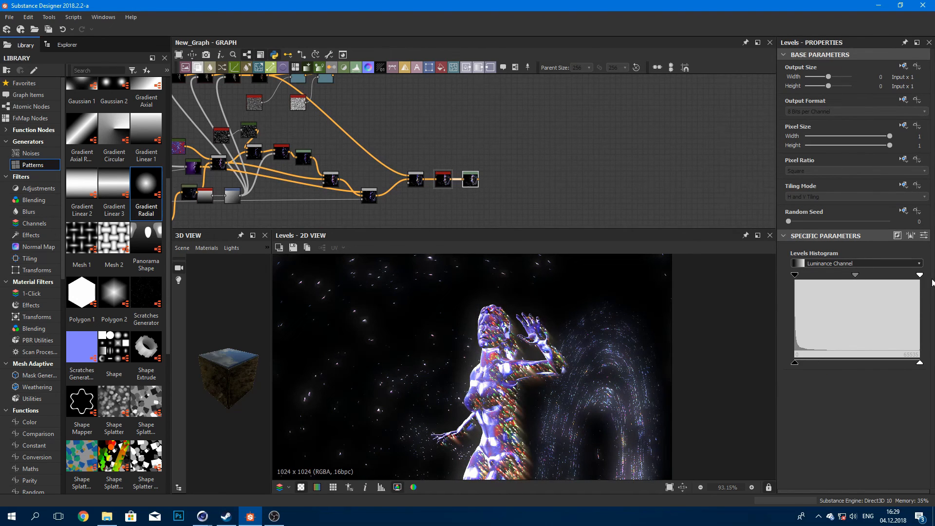
drag(921, 276, 885, 280)
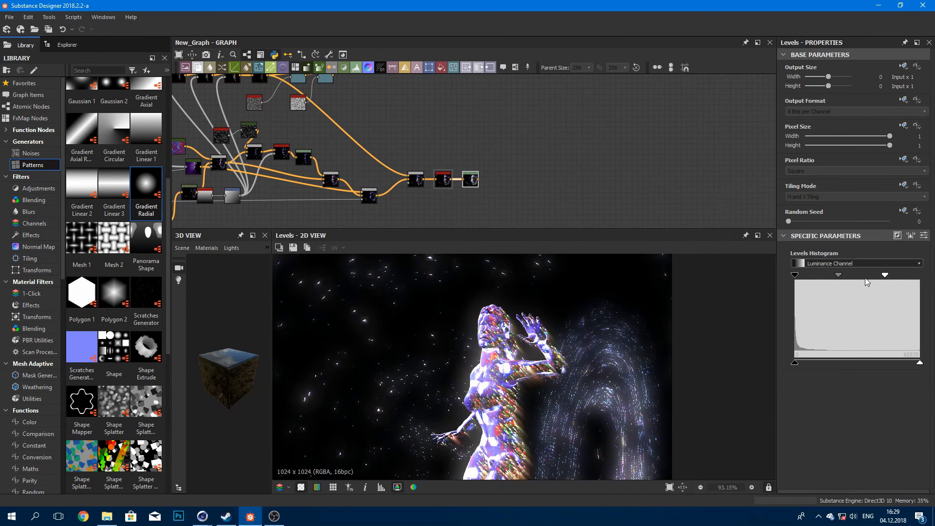
scroll(521, 304, down, 1)
middle_drag(596, 281, 593, 296)
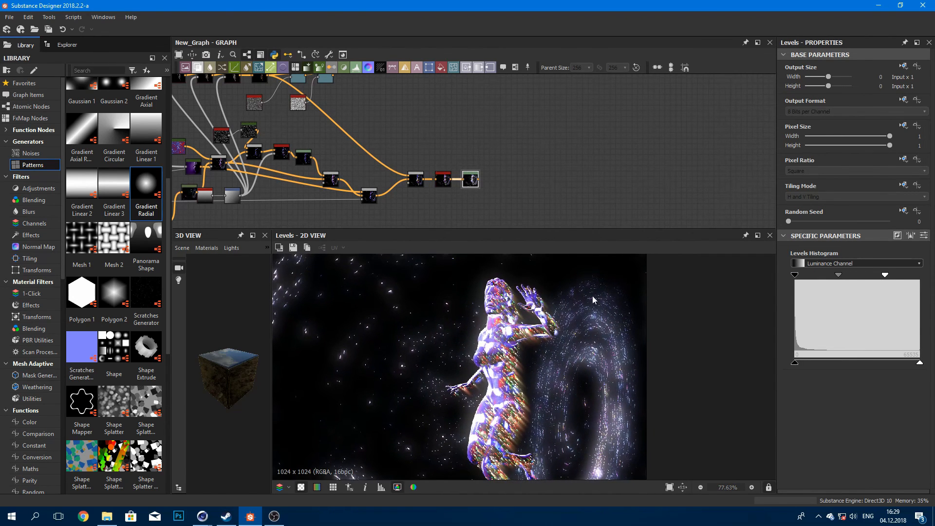
mouse_move(838, 275)
mouse_down()
mouse_move(849, 275)
mouse_move(840, 277)
mouse_up()
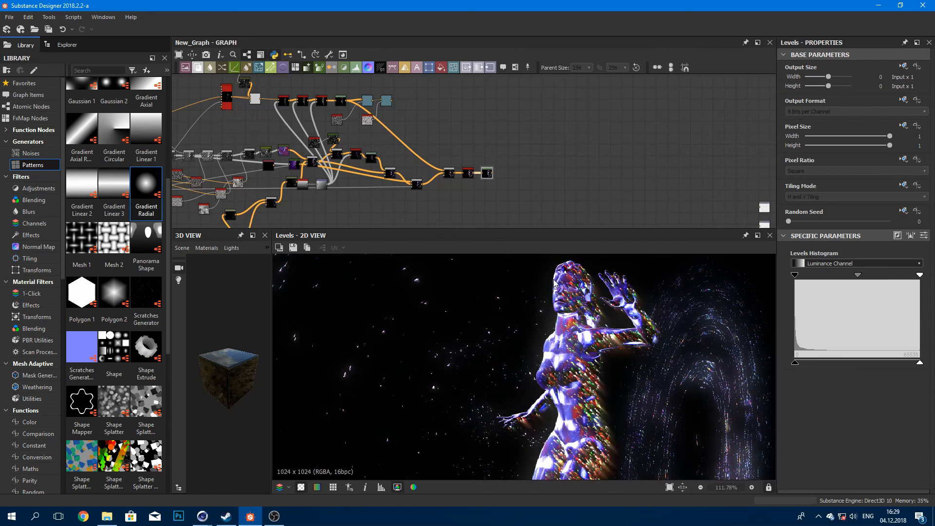
Step: Close the 3D view to widen the composite preview, and show the package explorer
scroll(470, 320, down, 4)
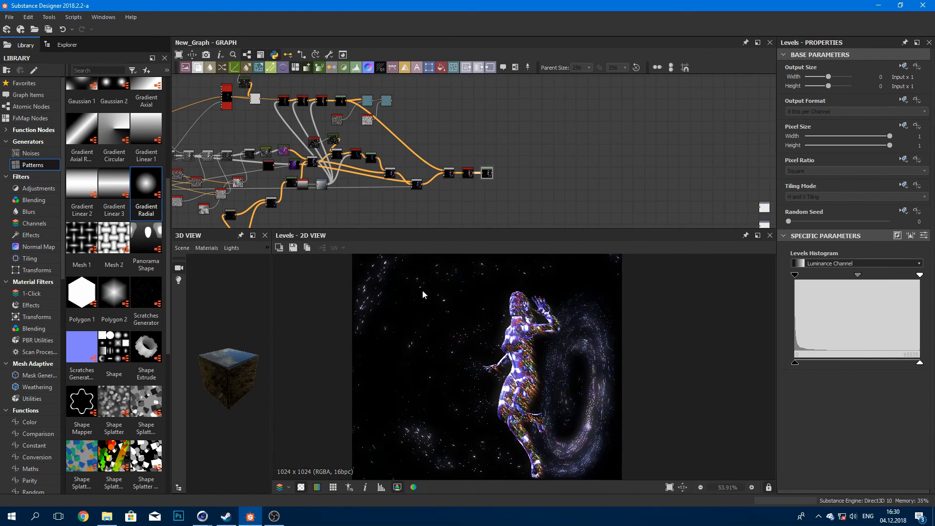
click(265, 235)
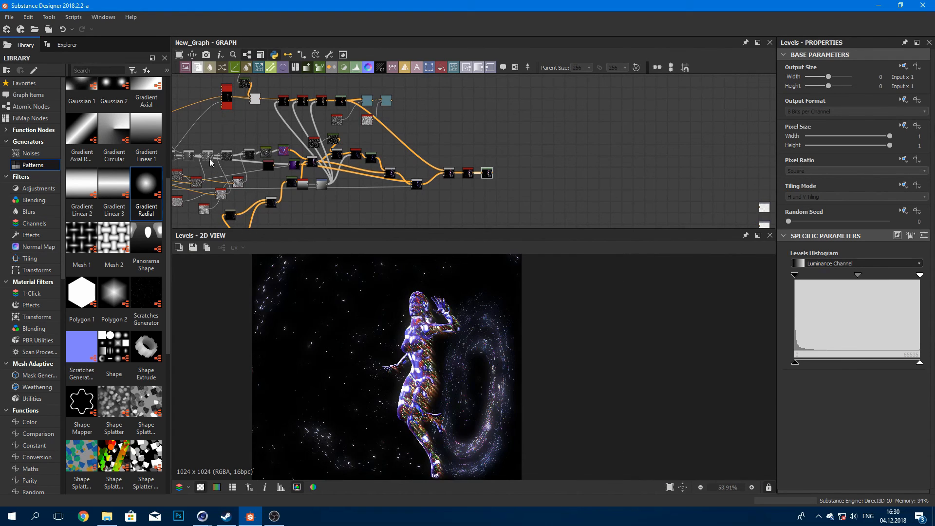
click(64, 45)
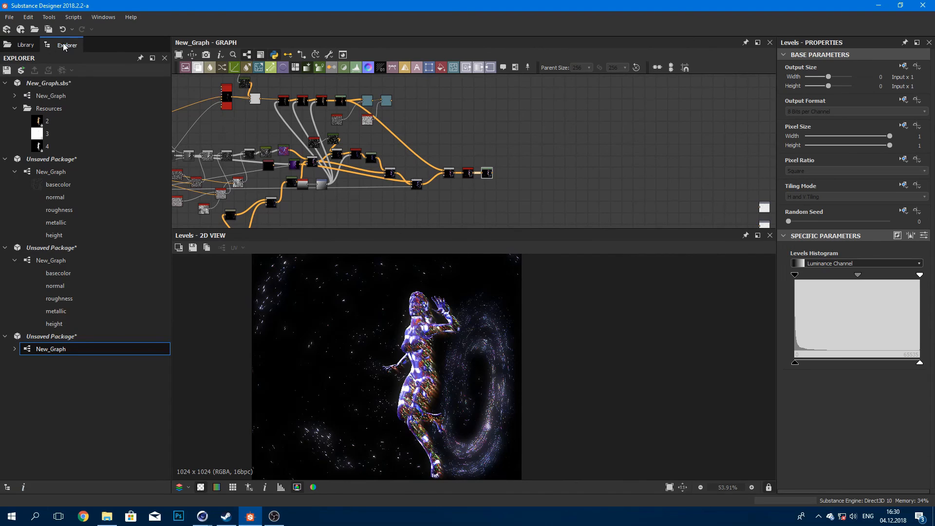
Step: Open New_Graph from the New_Graph.sbs package, display its final Glow node, and close the 3D view
click(68, 86)
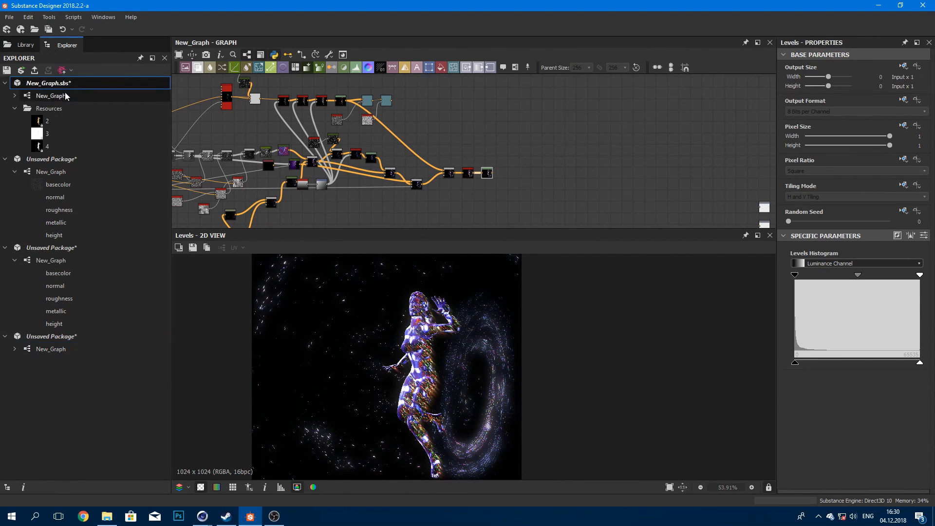
click(66, 95)
double_click(67, 95)
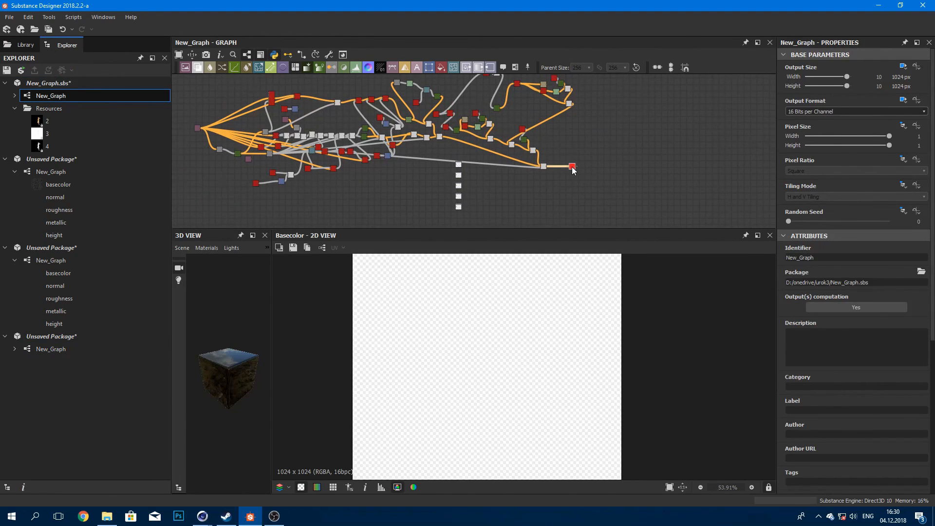
double_click(572, 167)
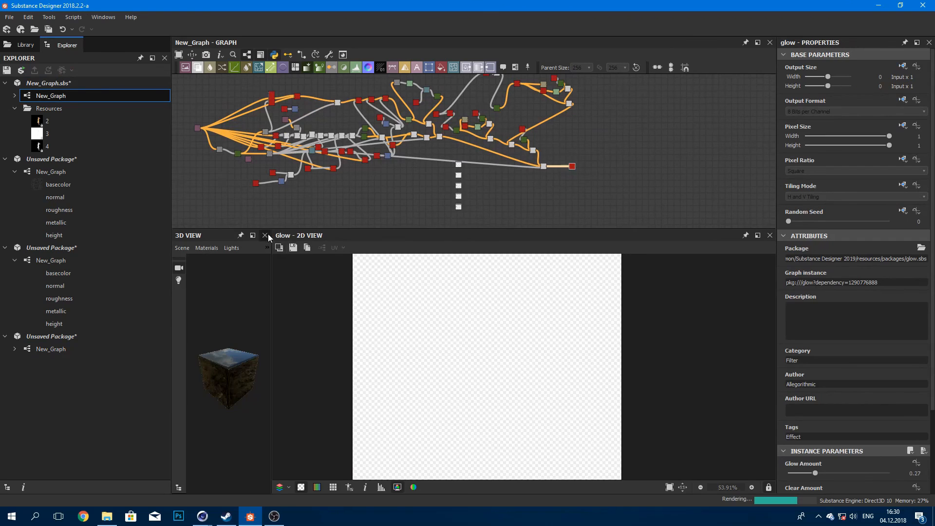
click(267, 236)
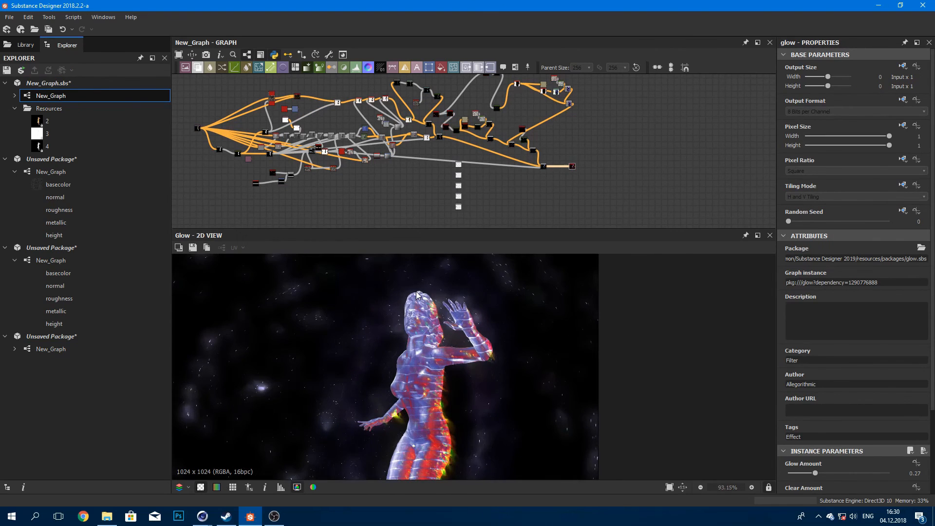
Step: Examine the glowing red-and-blue figure composite up close and as a whole, together with the node network behind it
middle_drag(417, 295, 479, 277)
scroll(480, 277, down, 1)
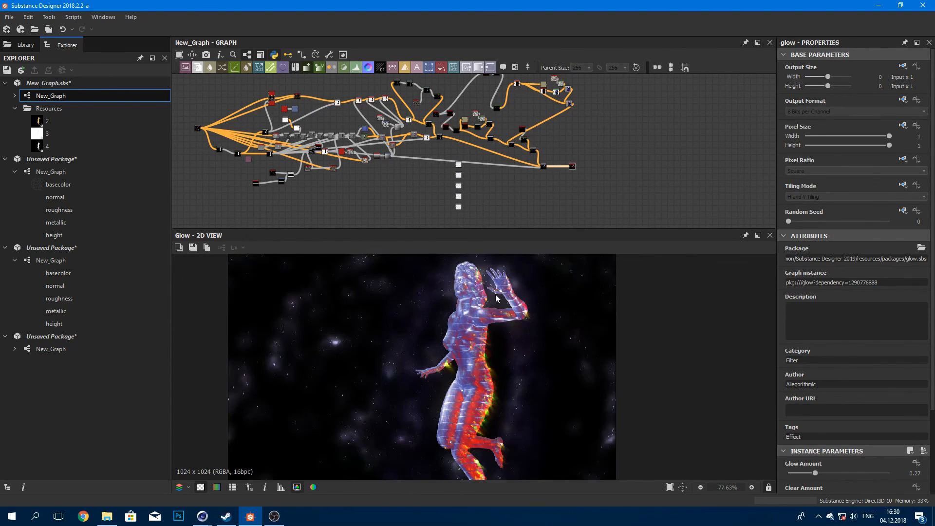
scroll(500, 306, up, 1)
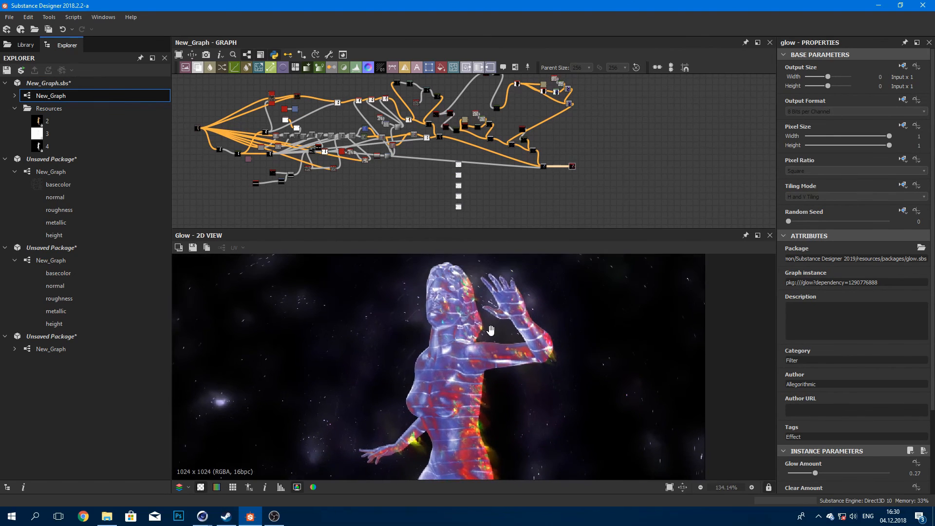
scroll(490, 335, down, 2)
middle_drag(492, 344, 496, 304)
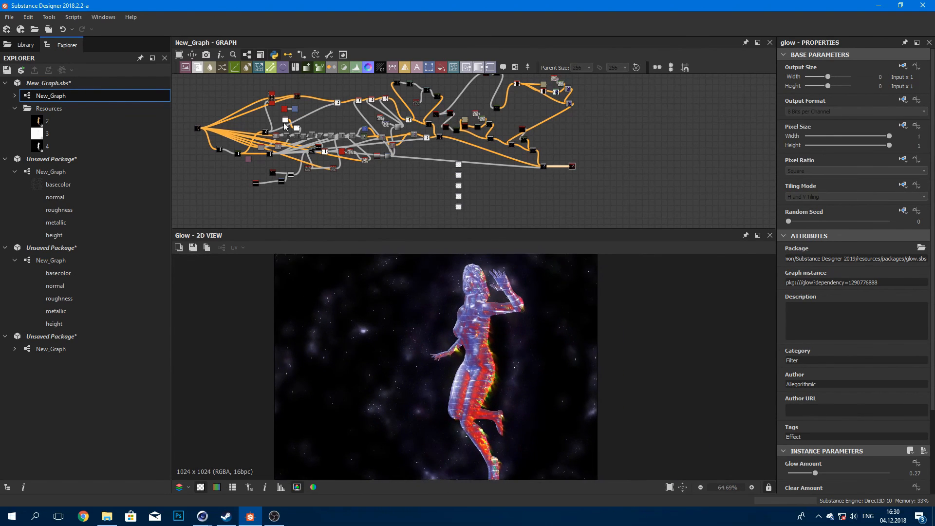
middle_drag(286, 102, 284, 134)
middle_drag(366, 147, 357, 130)
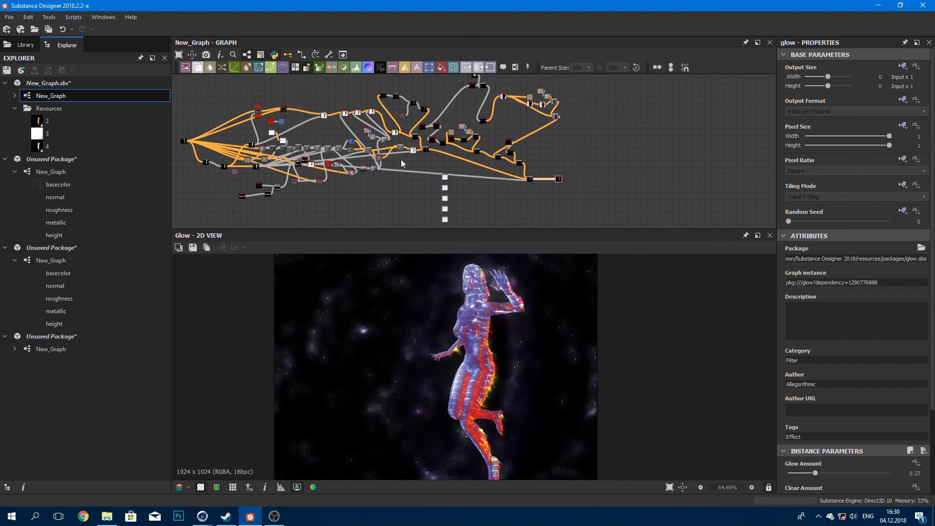
scroll(504, 261, up, 2)
scroll(504, 261, down, 2)
scroll(523, 217, up, 1)
scroll(481, 280, up, 1)
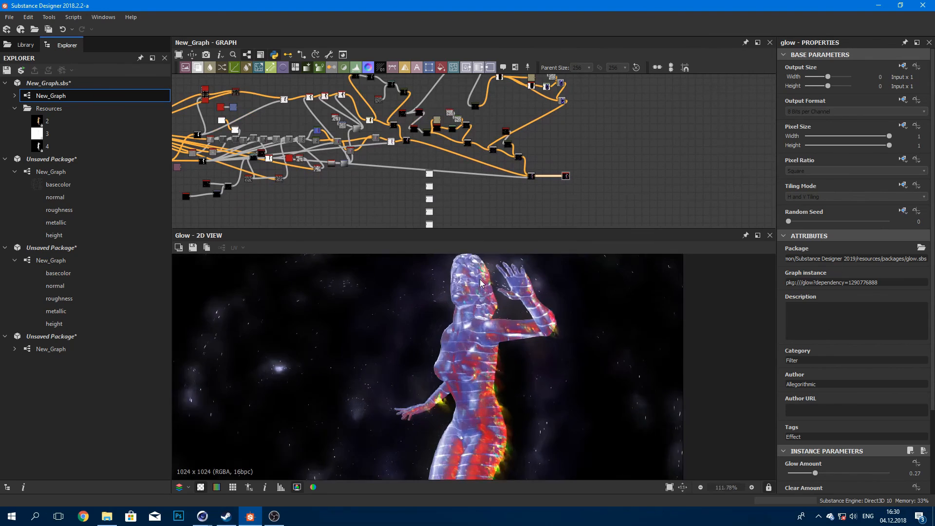
Step: Reopen New_Graph from the last unsaved package and review its galaxy composite close up and in full
double_click(51, 349)
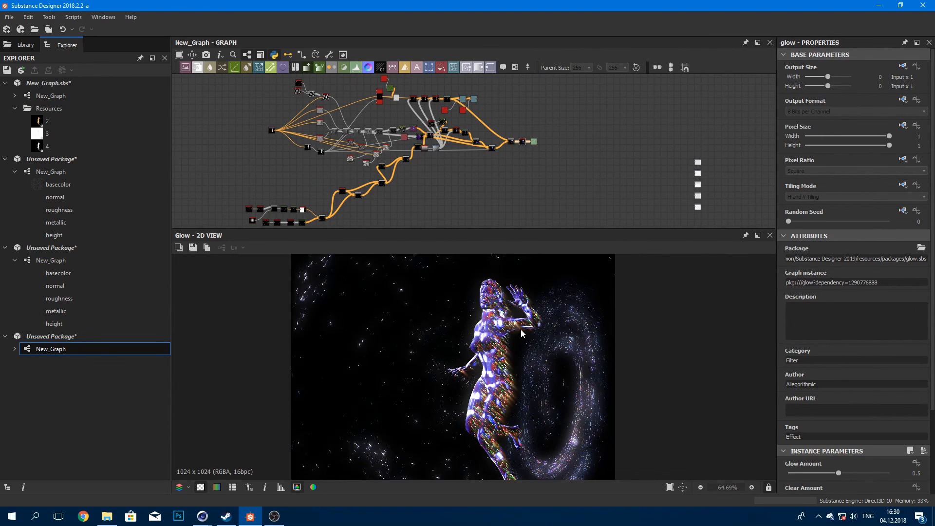
scroll(522, 334, up, 2)
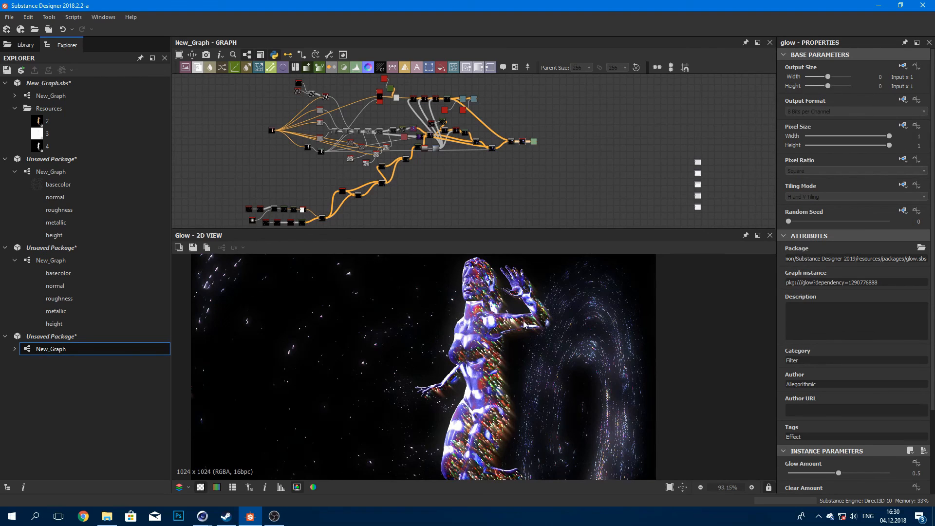
scroll(524, 323, down, 3)
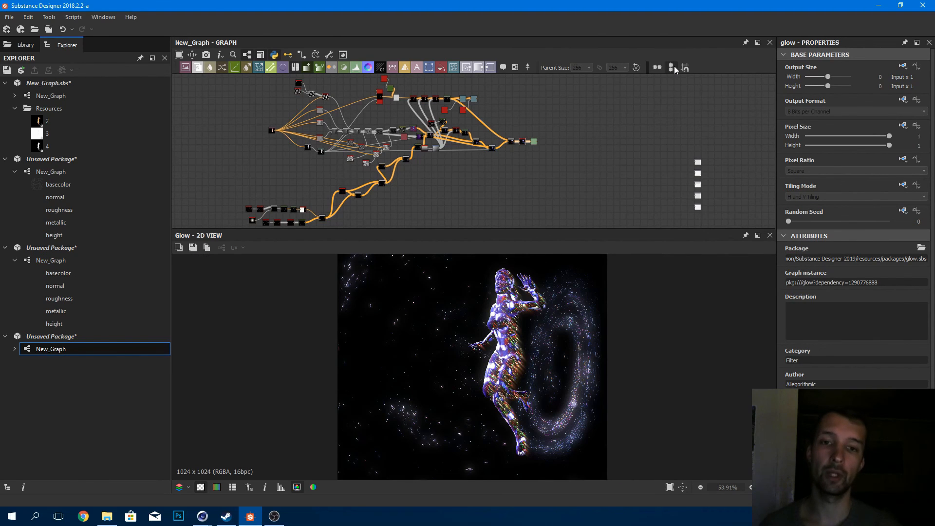